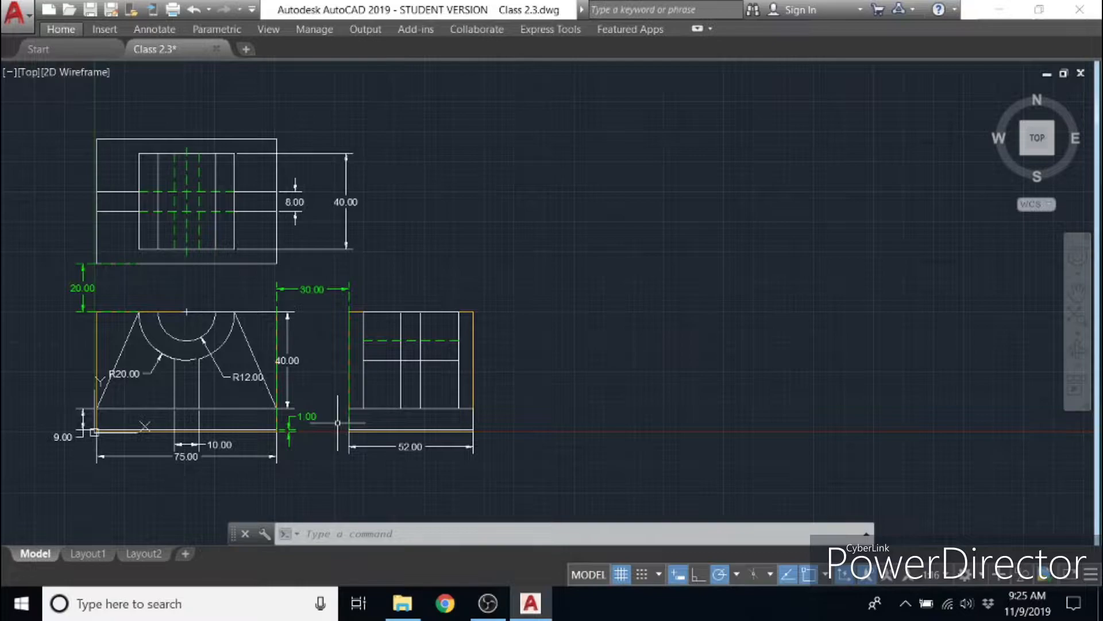
- Restore the full ribbon so that all its drawing and layer tools are shown
click(70, 31)
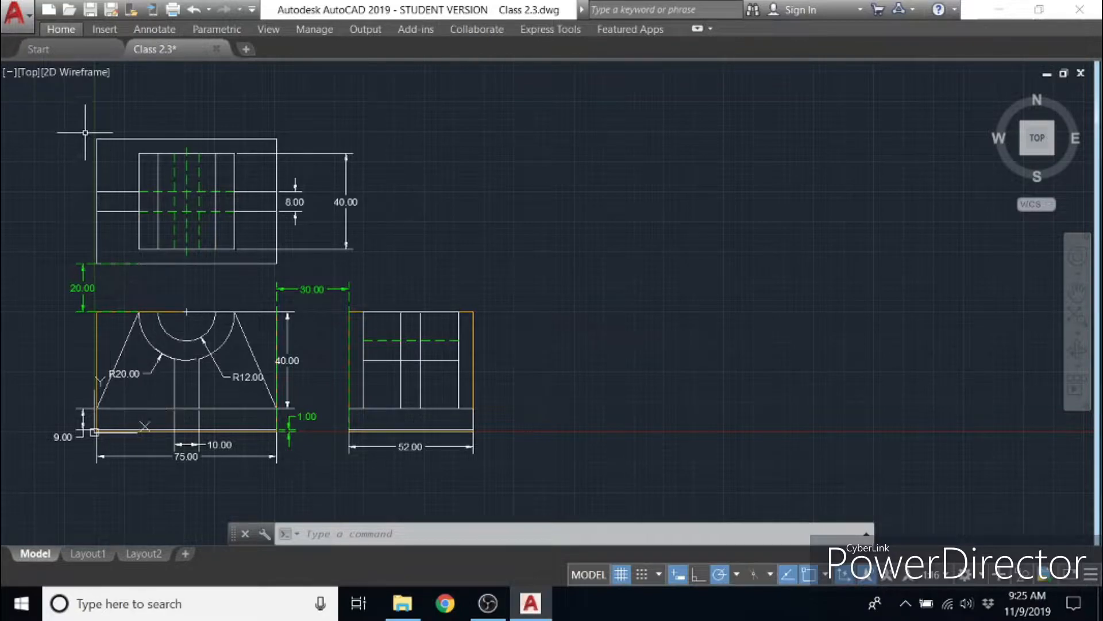
click(697, 29)
click(698, 29)
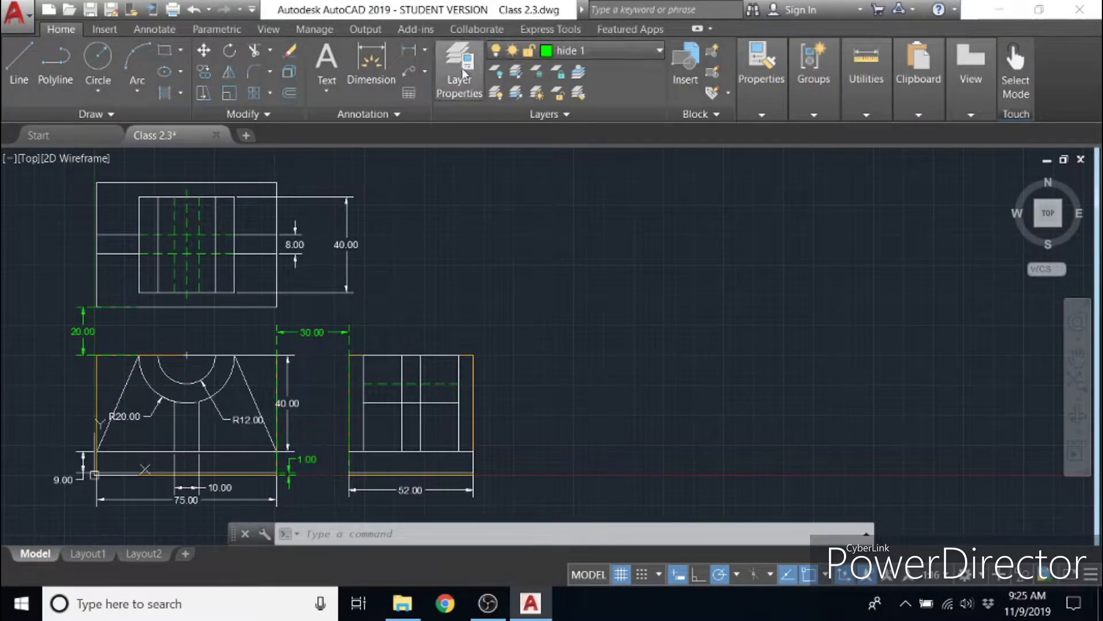
- Examine the drawing's existing layers and their properties, including Con and hide 1, and close the layer manager
click(463, 73)
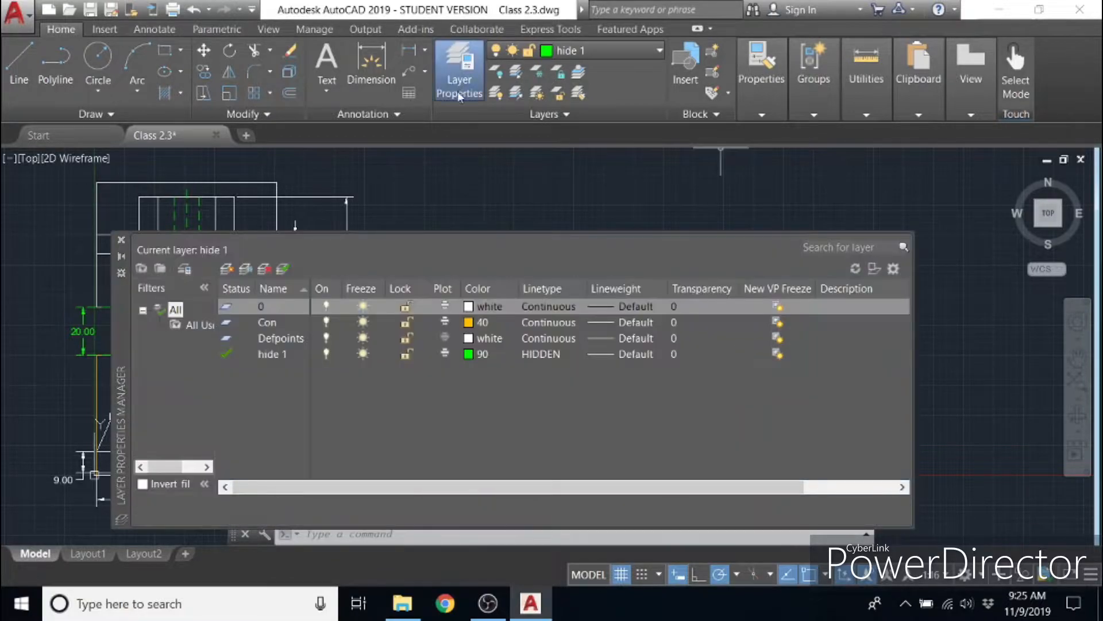
drag(121, 329, 119, 288)
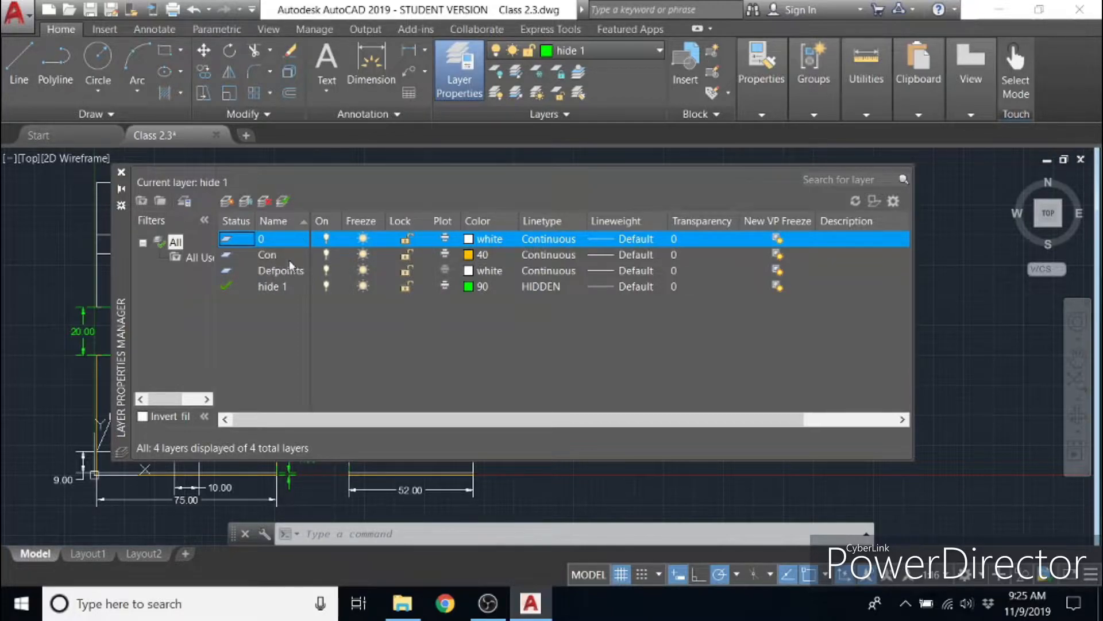
click(266, 255)
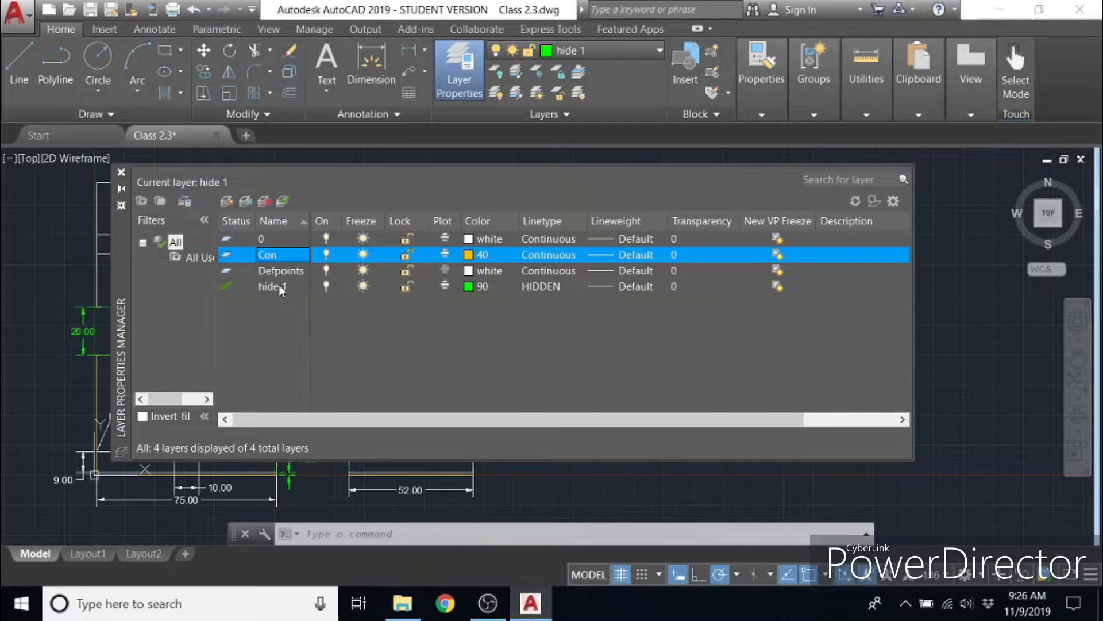
click(273, 285)
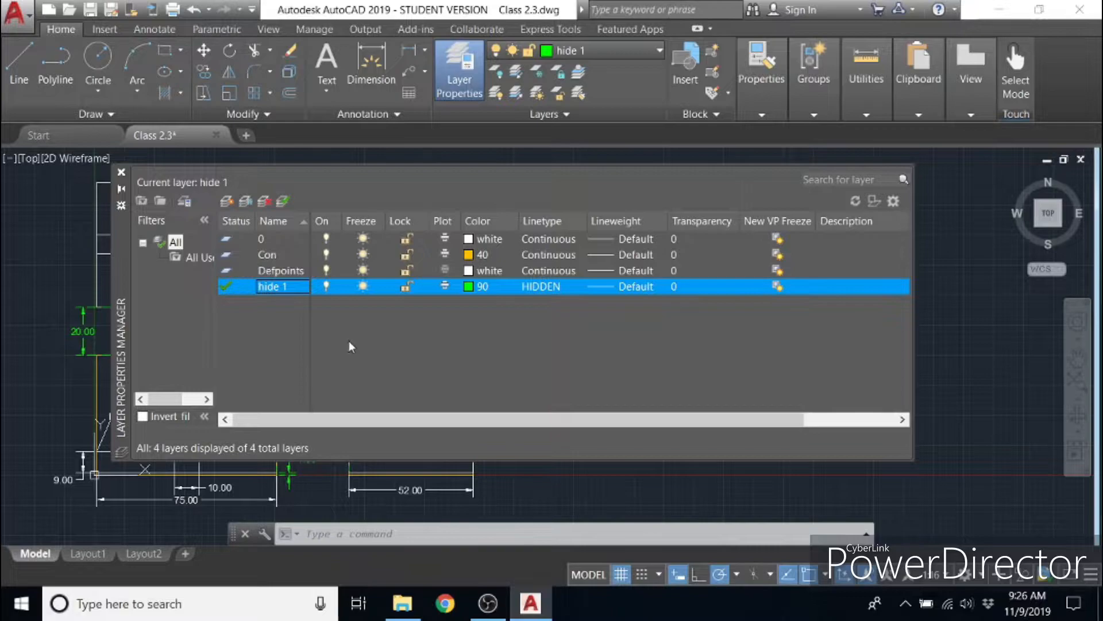
click(121, 172)
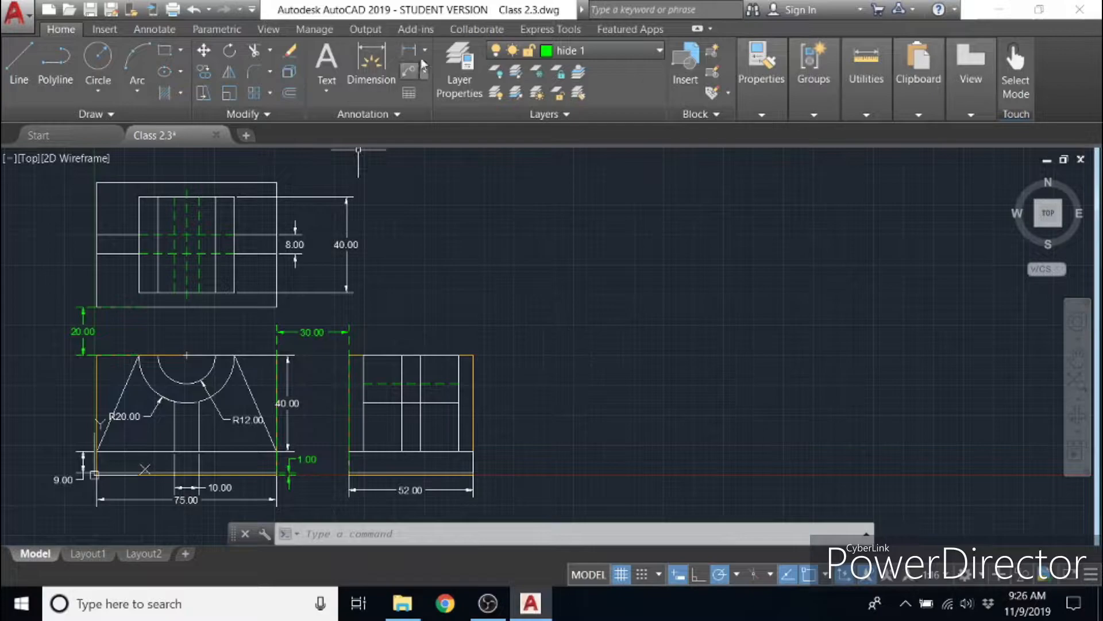
- Create a new layer named hide 2 in the layer manager
click(459, 72)
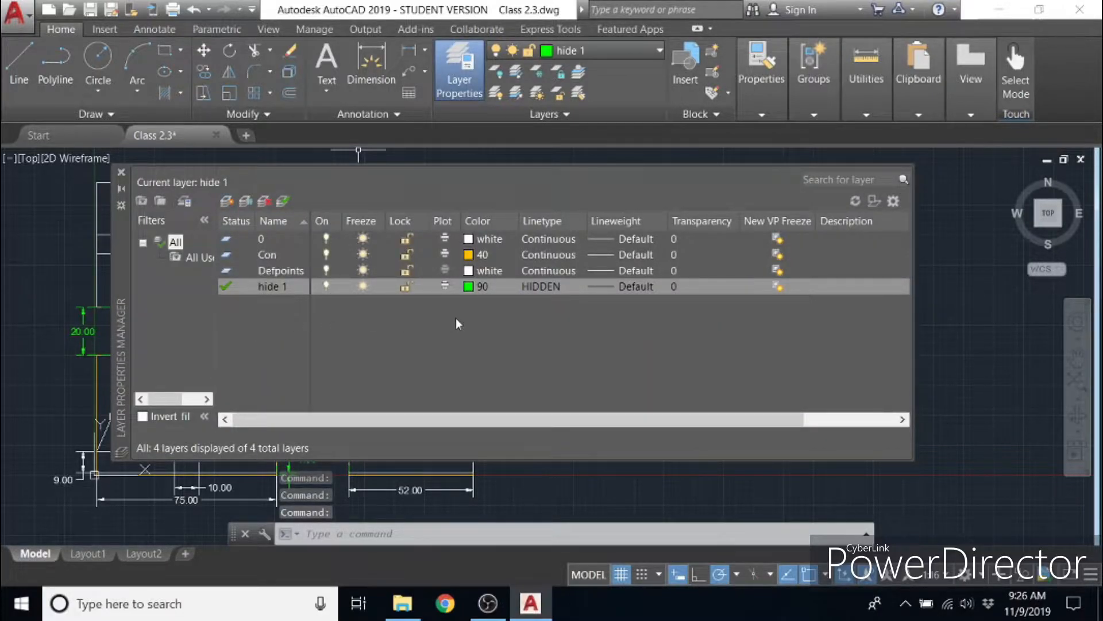
click(227, 203)
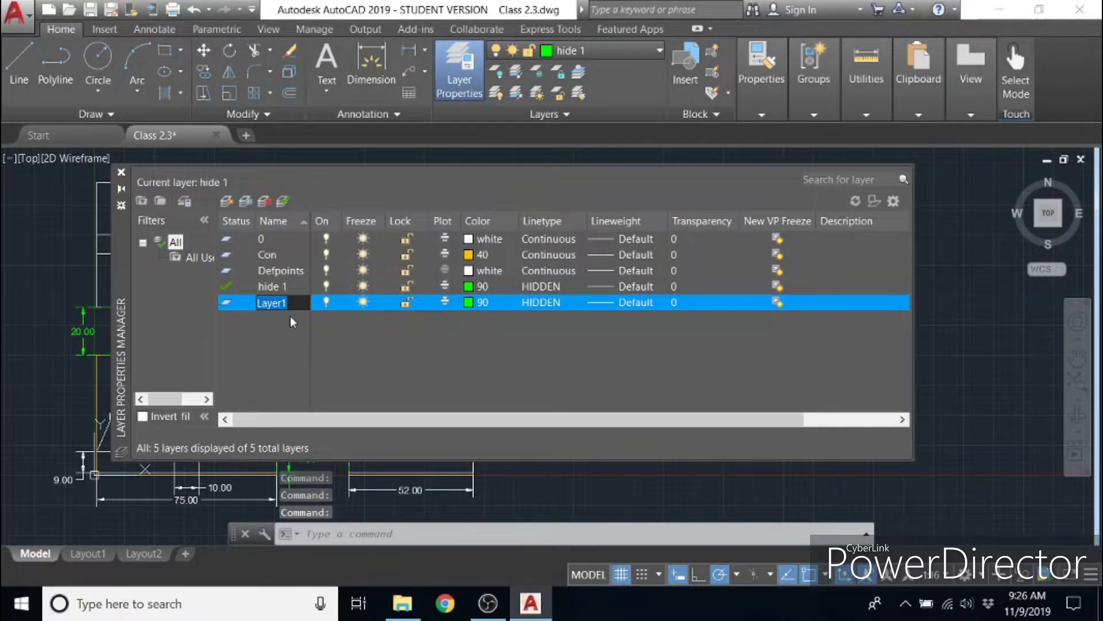
key(BackSpace)
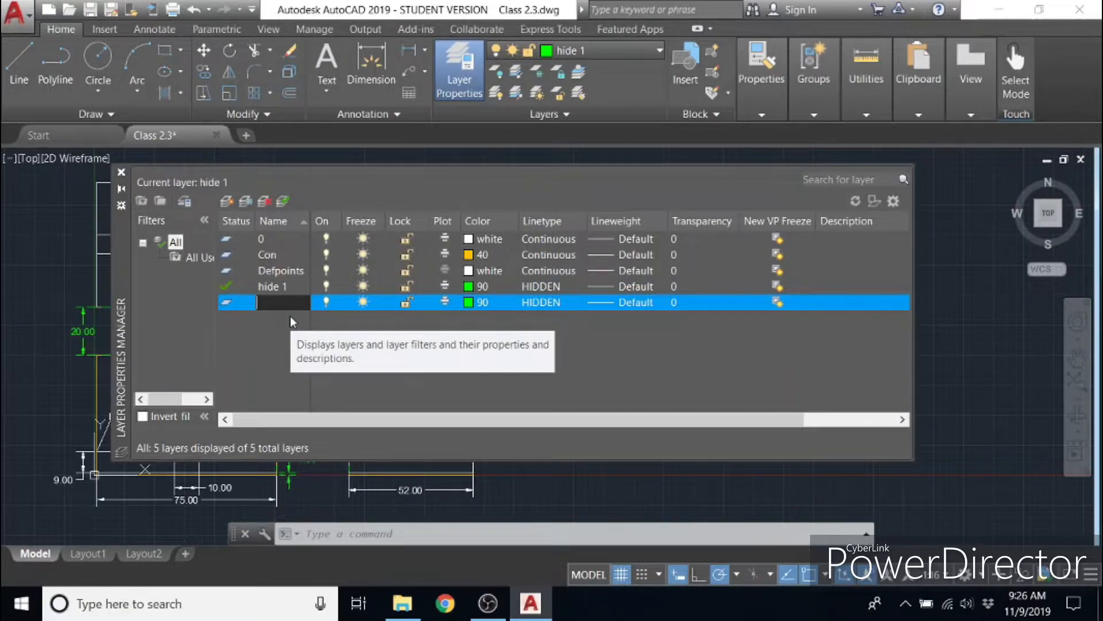
text(hide 2)
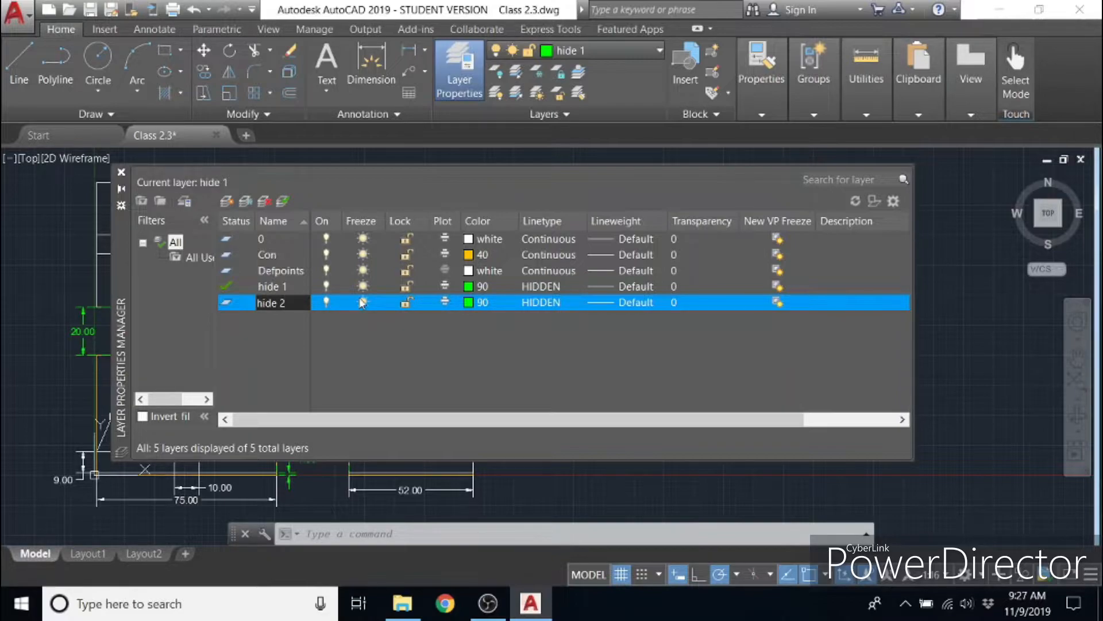
click(446, 303)
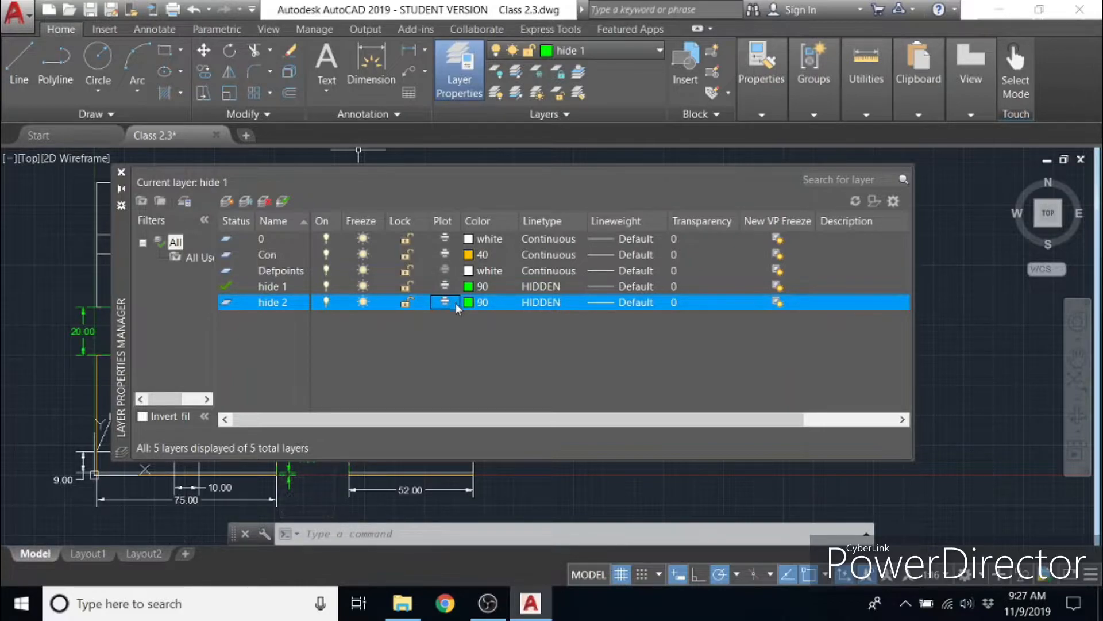
- Review the True Color, Color Books and Index Color choices for layer hide 2 without choosing a color
click(470, 304)
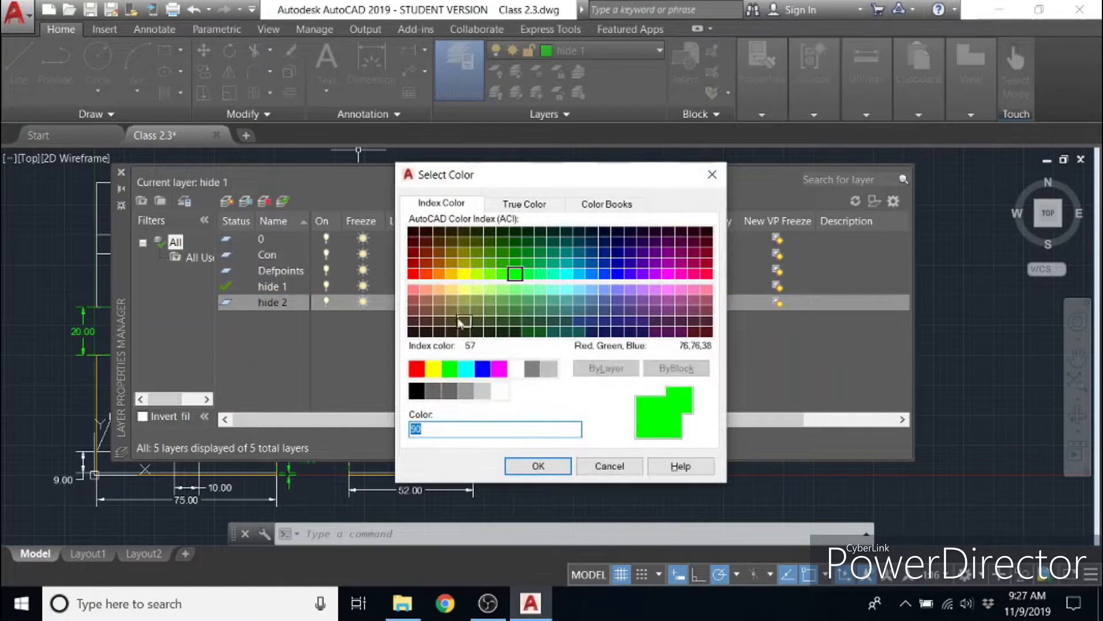
click(517, 206)
click(612, 205)
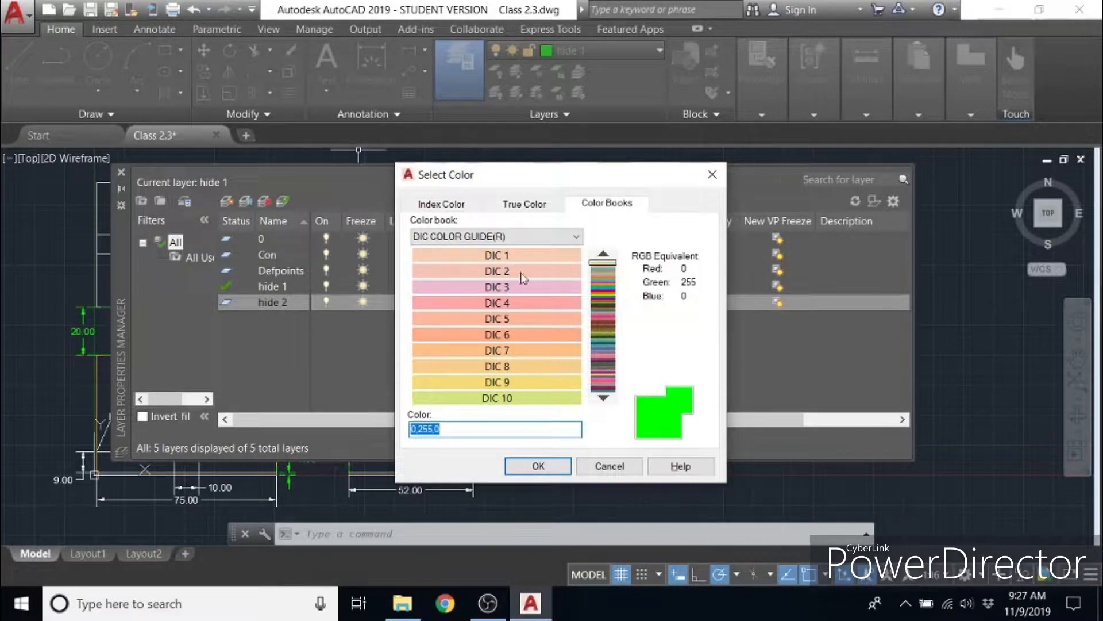
click(456, 206)
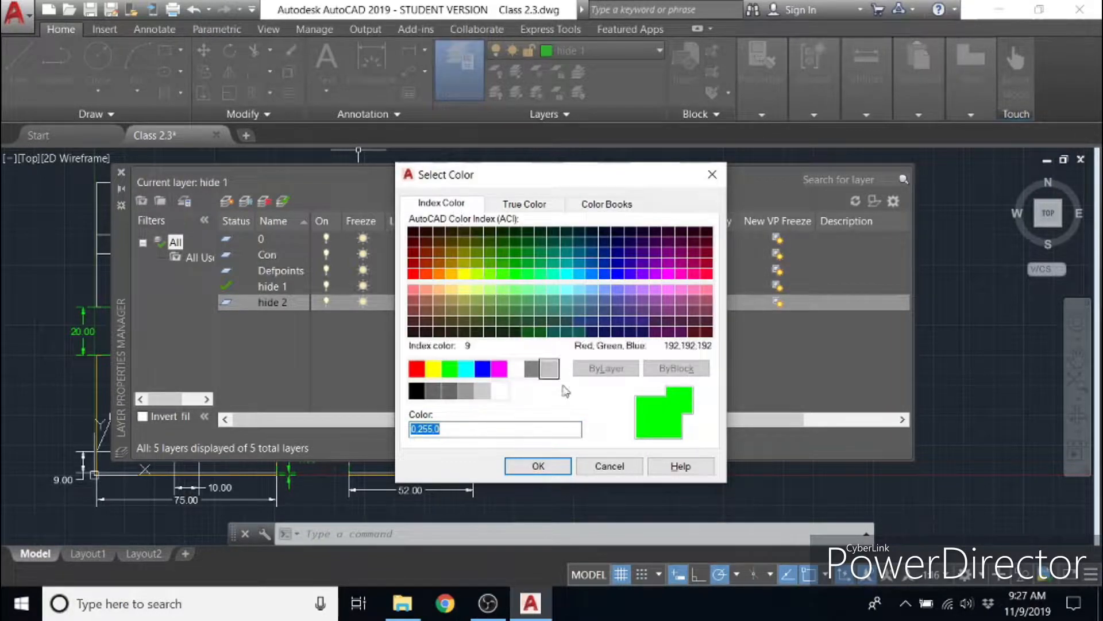
click(594, 468)
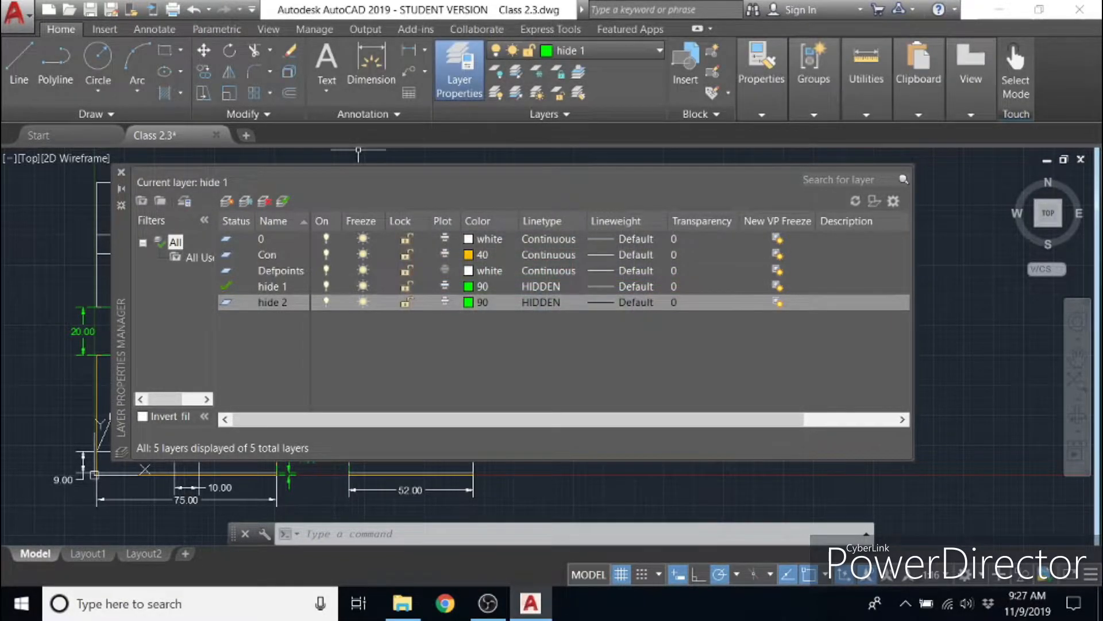
- Set the color of layer hide 2 to index color 70
click(472, 302)
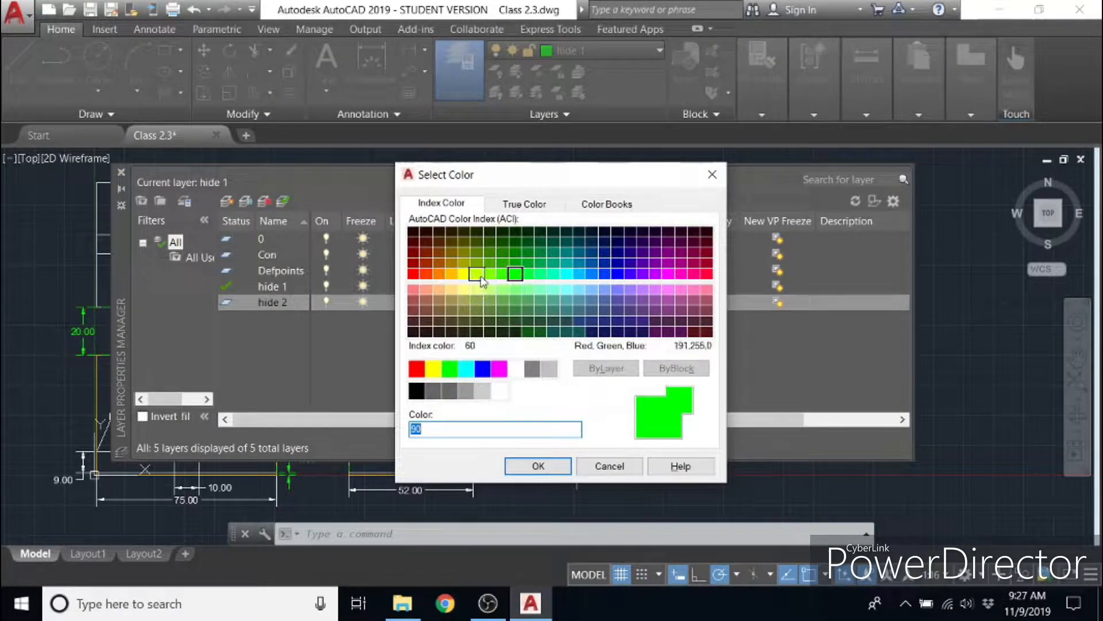
click(491, 277)
click(552, 466)
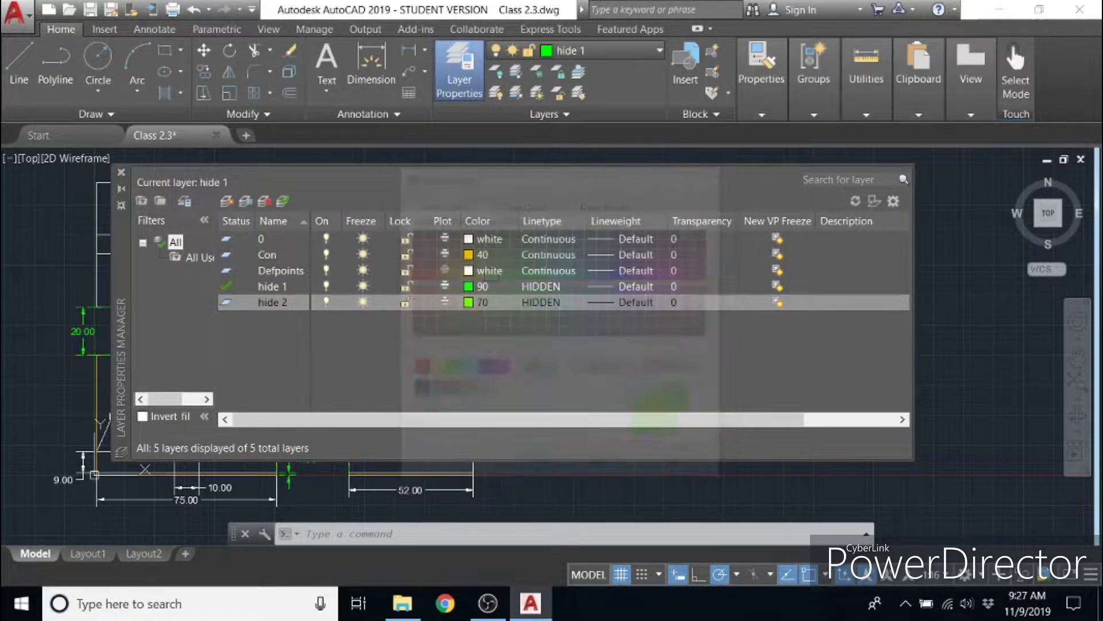
- Browse the linetypes available to load for layer hide 2, keeping HIDDEN assigned
click(547, 304)
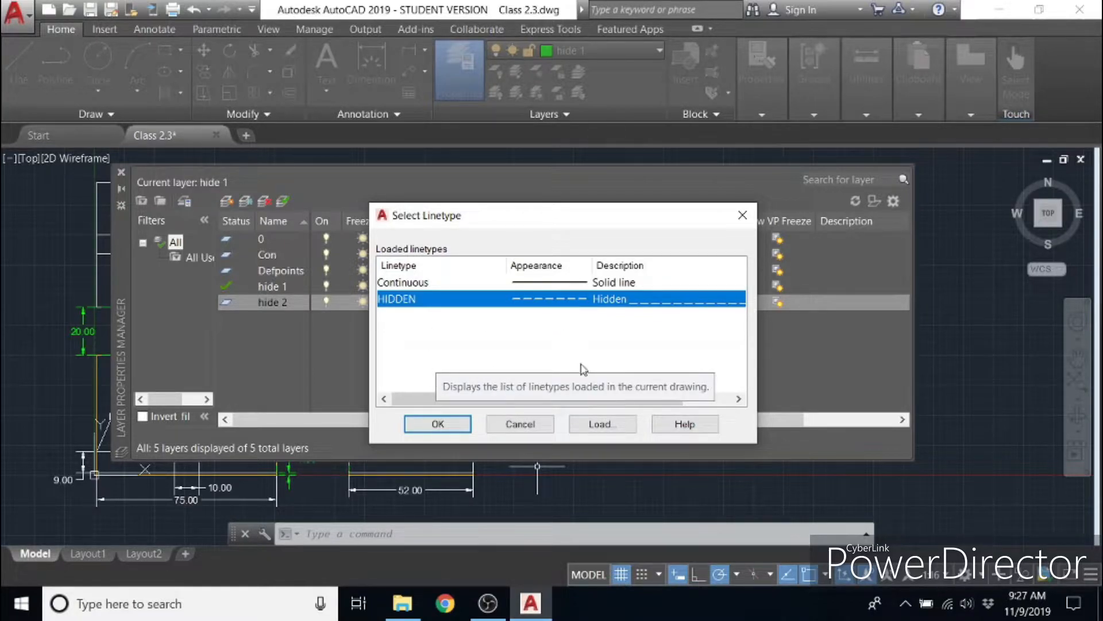
click(598, 424)
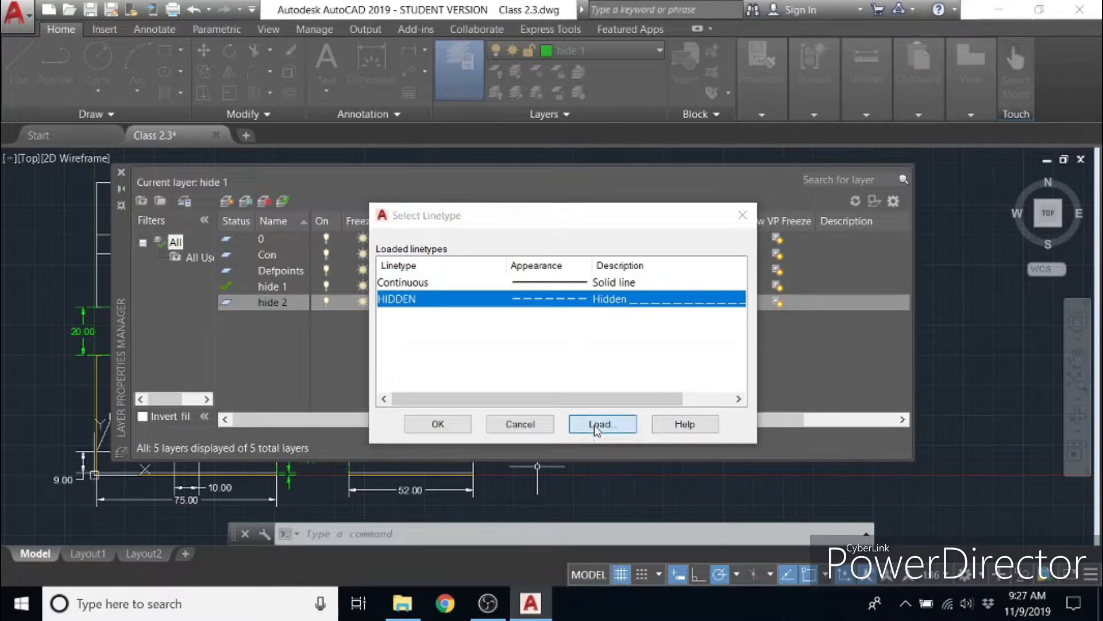
scroll(504, 357, down, 3)
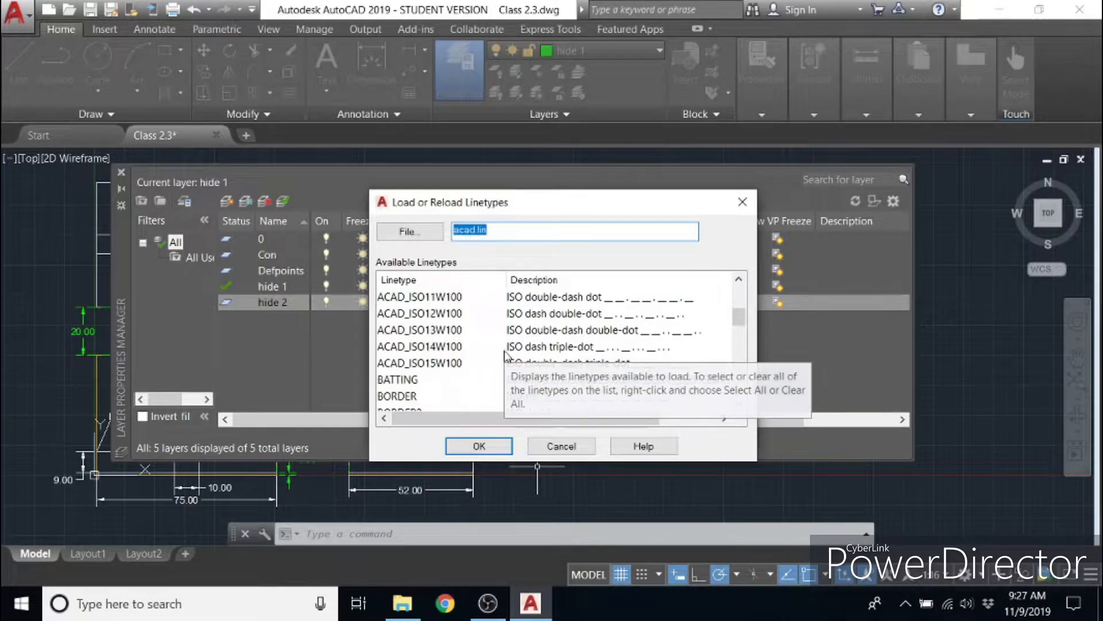
scroll(517, 369, down, 4)
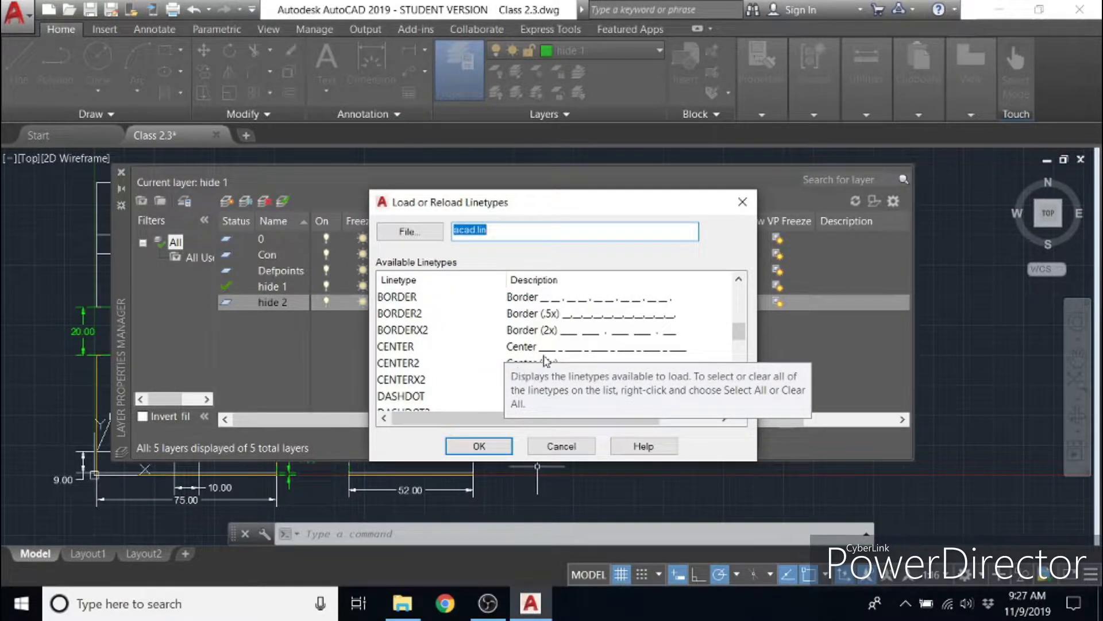
scroll(451, 362, up, 2)
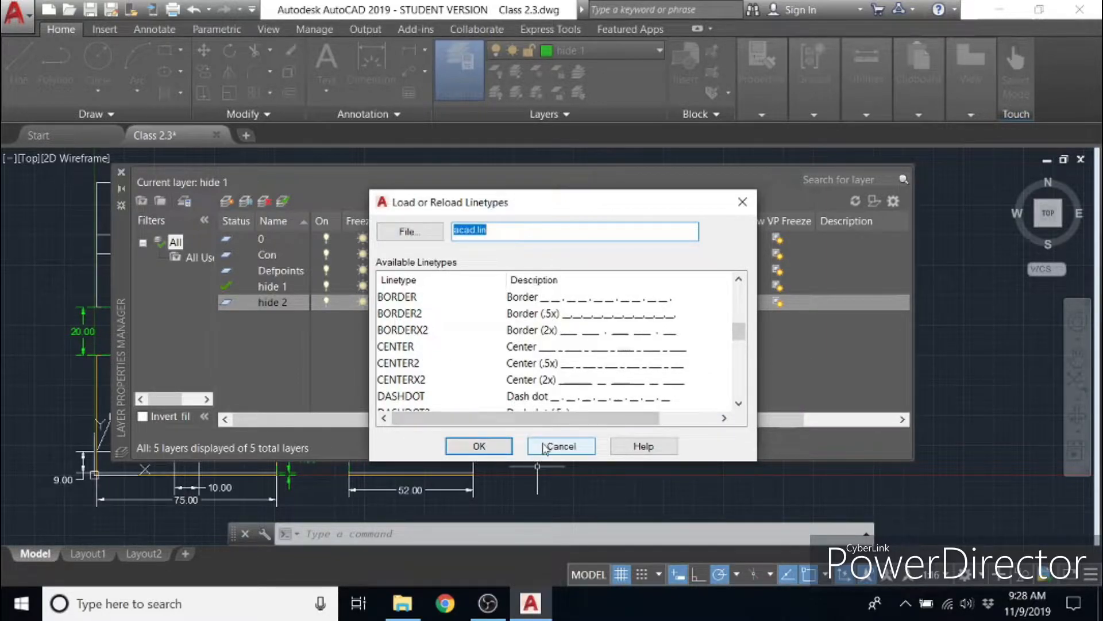
click(544, 446)
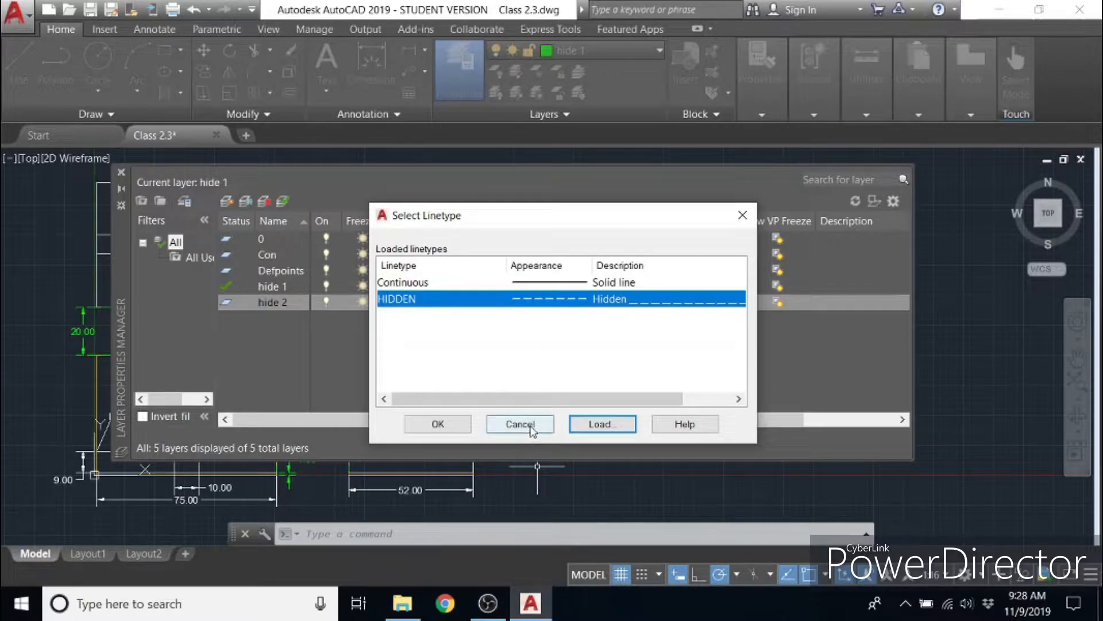
click(530, 430)
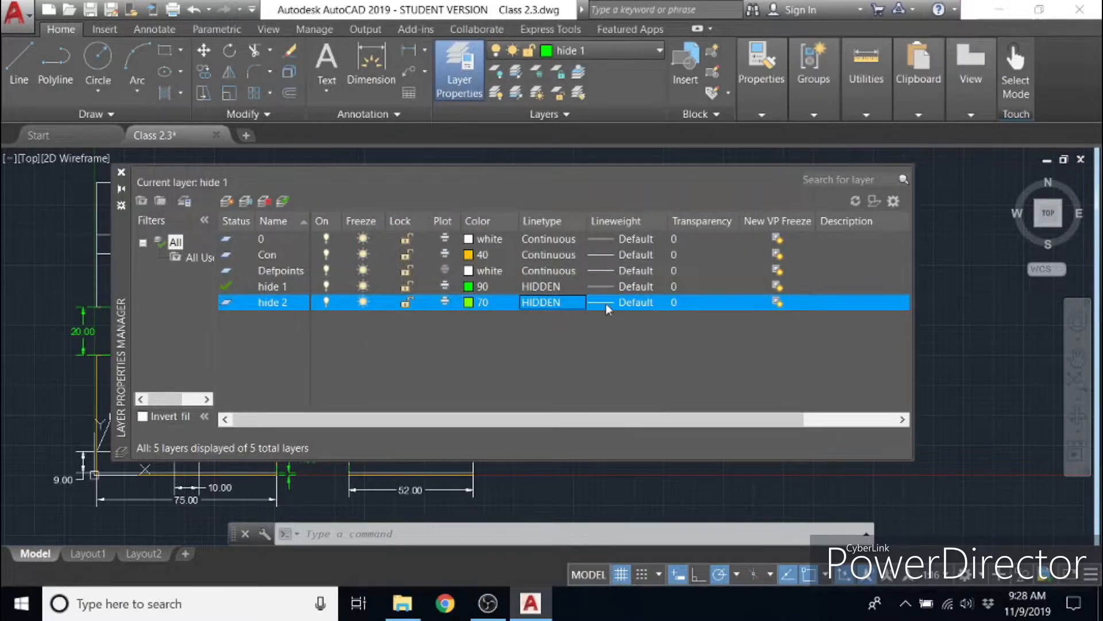
- Review the available lineweights for layer hide 2, keep Default, and close the layer manager
click(603, 304)
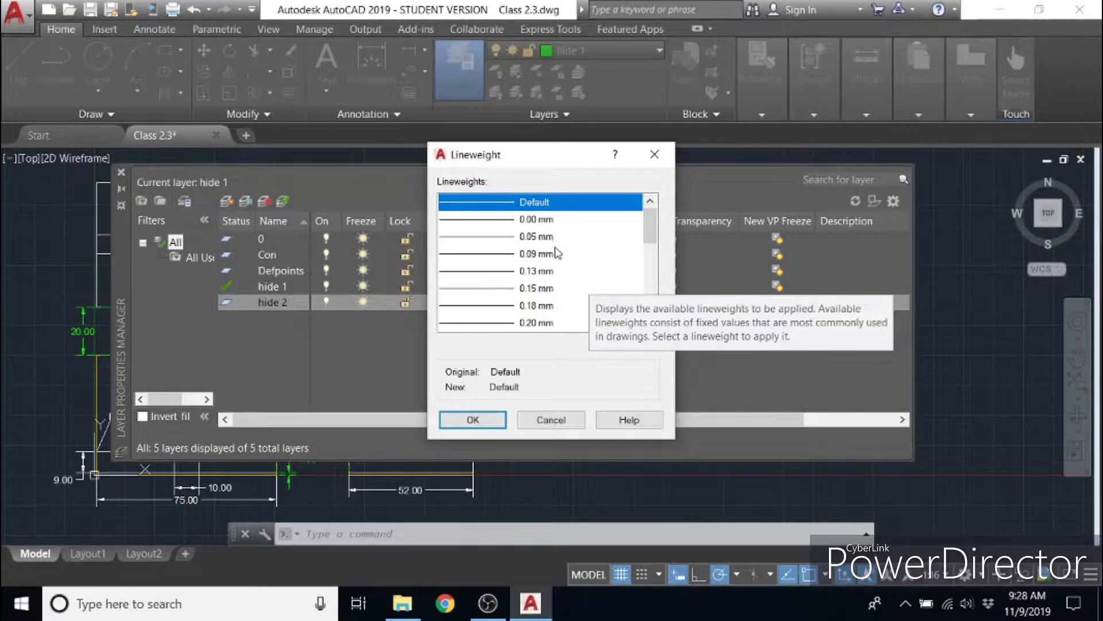
scroll(556, 255, down, 5)
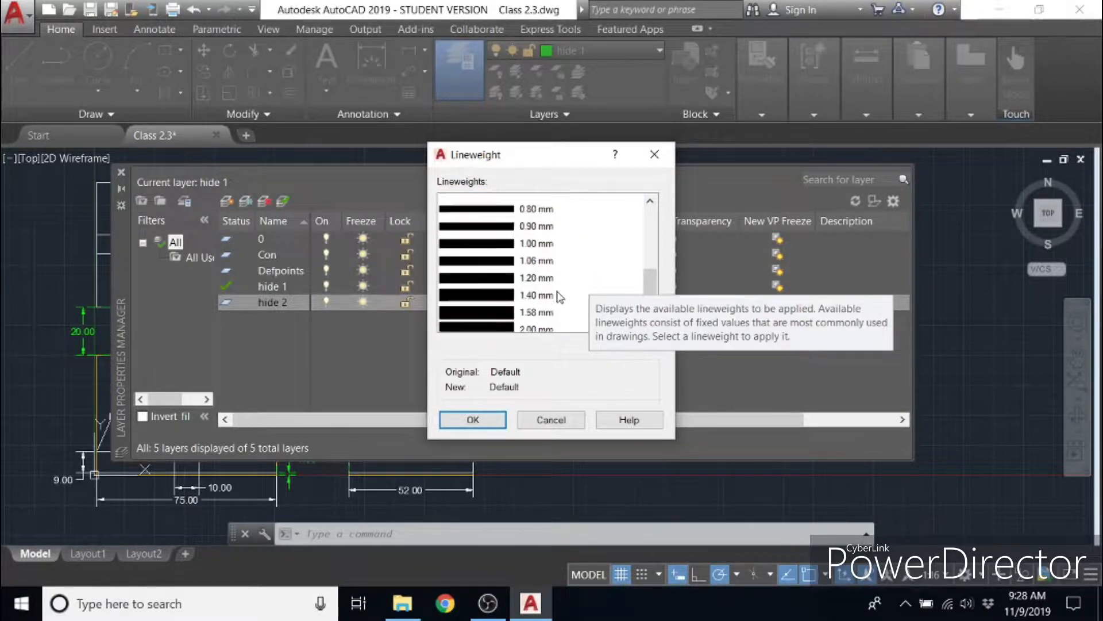
scroll(560, 296, up, 5)
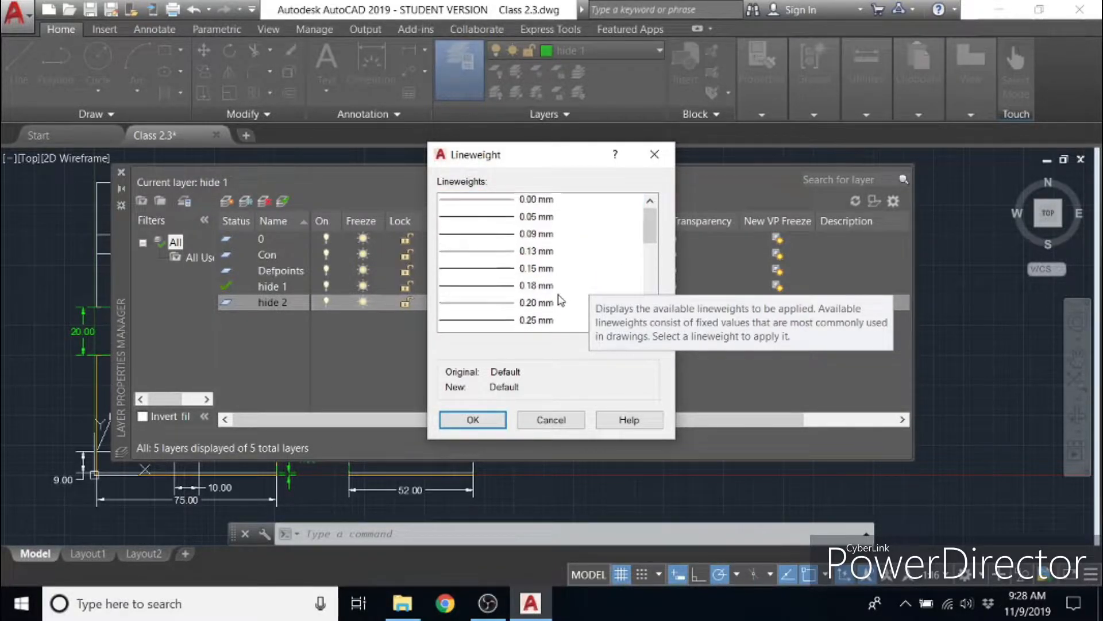
click(573, 420)
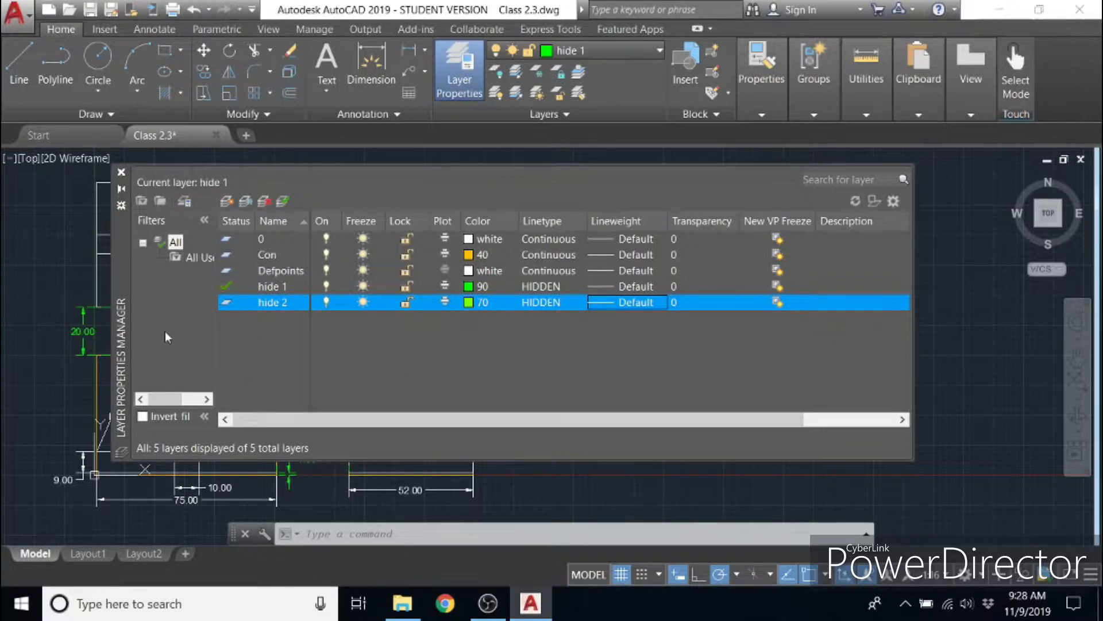
click(122, 172)
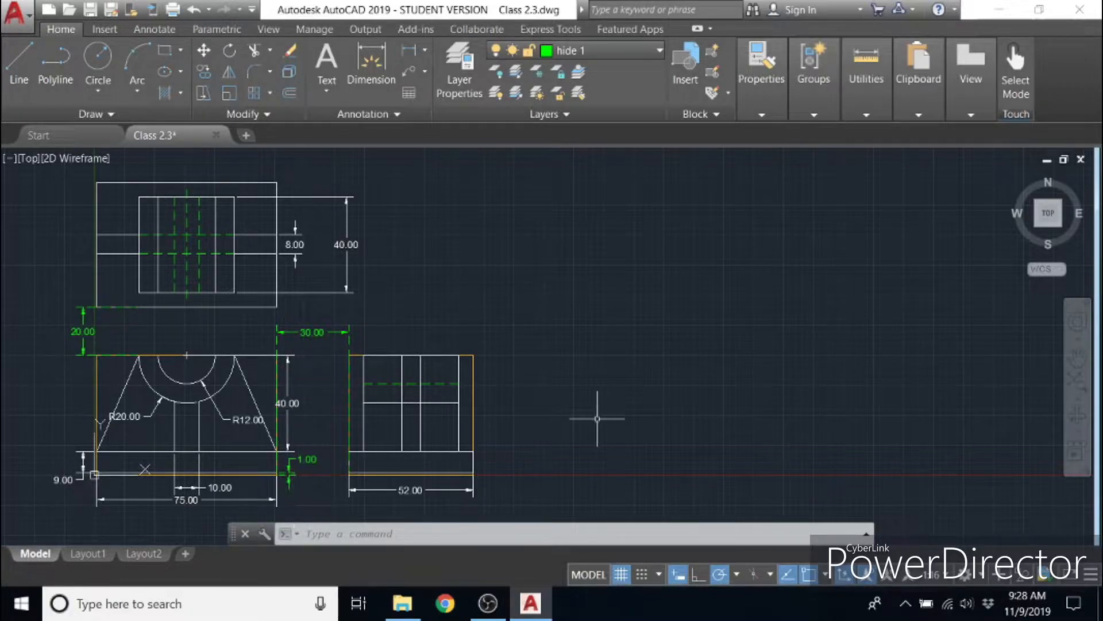
- Make hide 2 the current layer
click(569, 51)
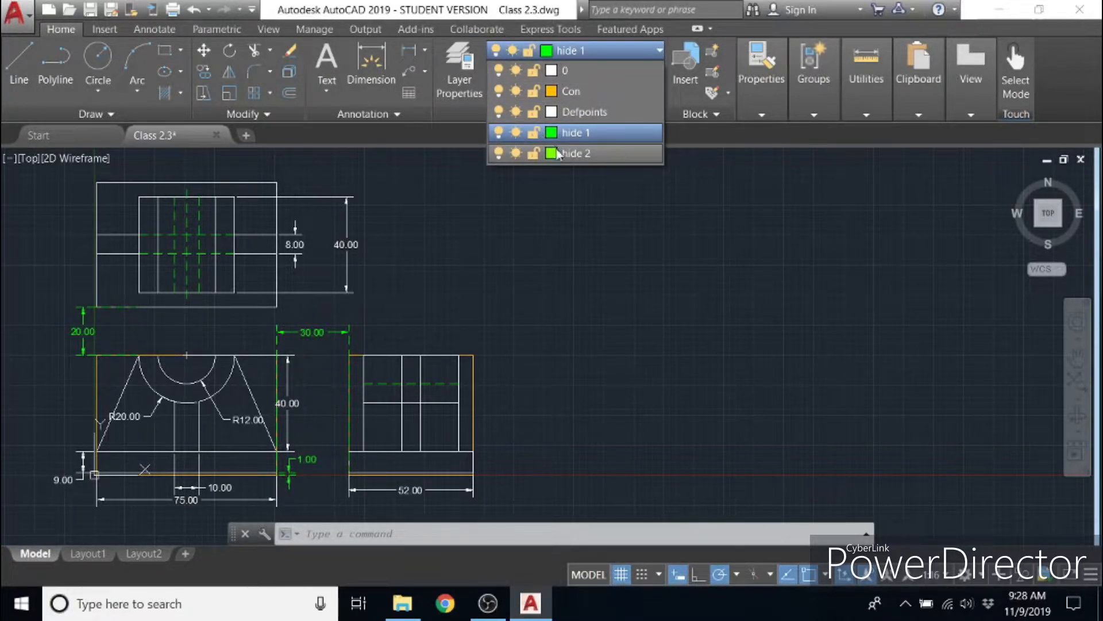
click(552, 153)
click(619, 465)
click(627, 46)
click(644, 155)
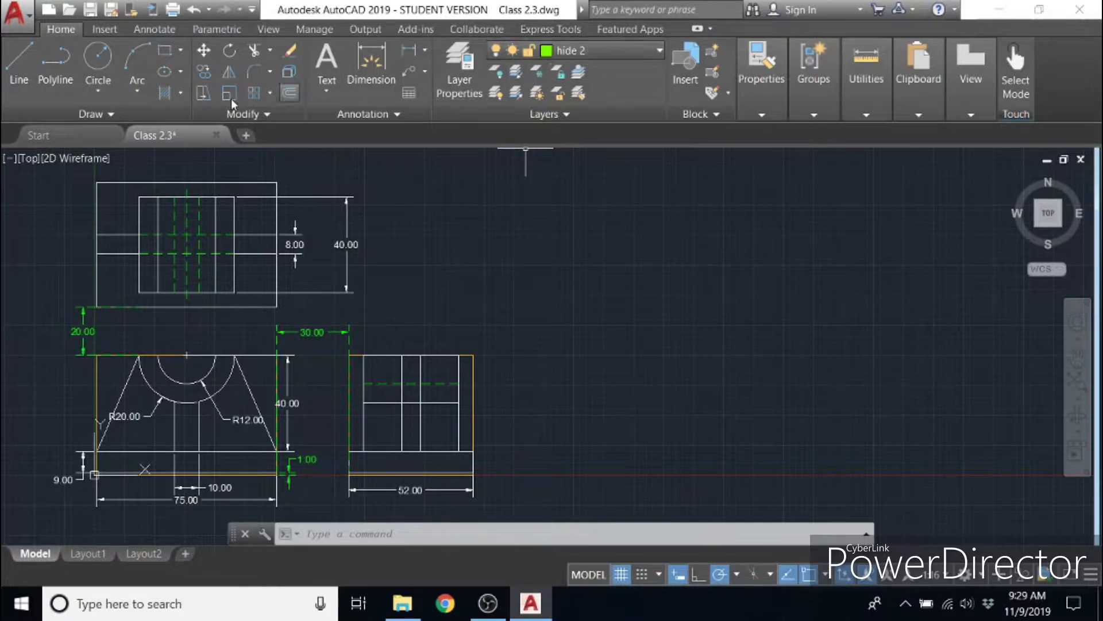
- Draw a 75 by 50 rectangle to the right of the side view, with its lower edge level with the view's base
click(165, 52)
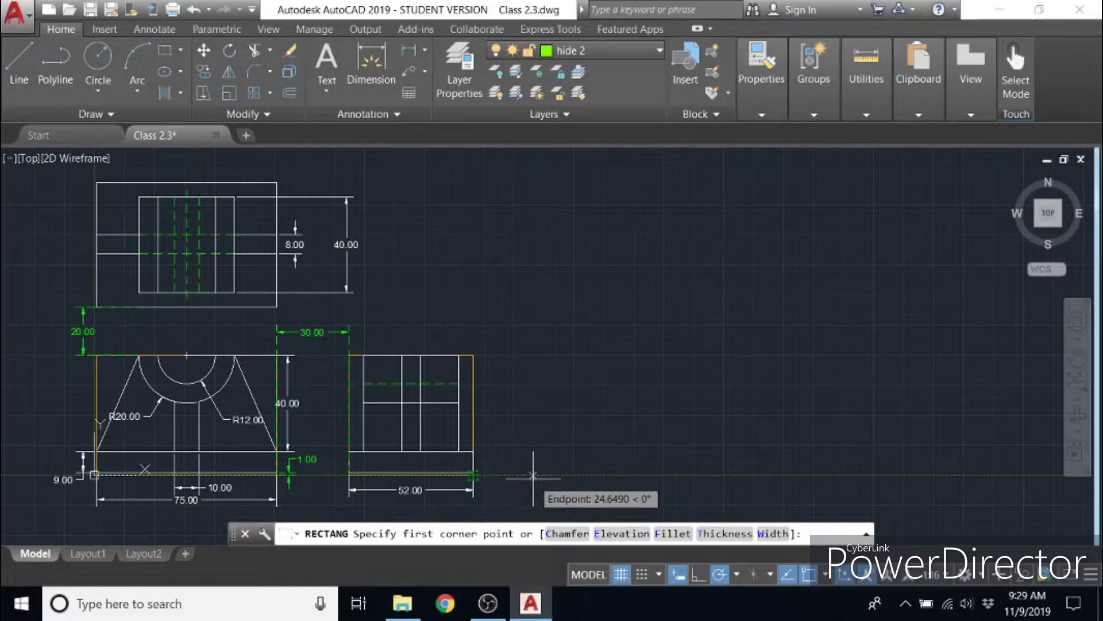
click(557, 474)
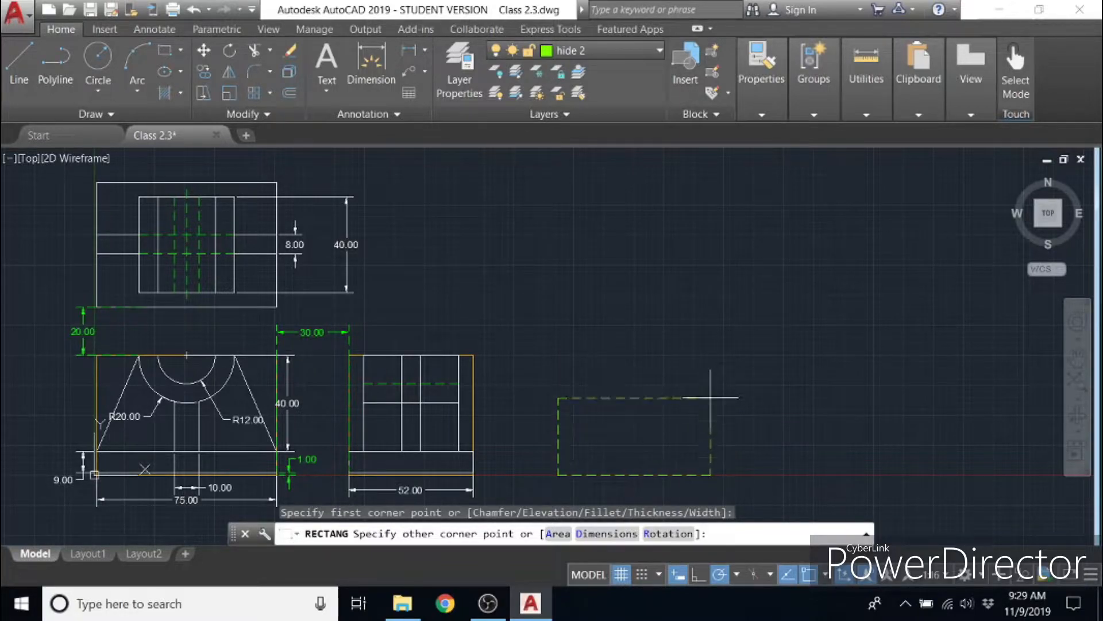
click(623, 535)
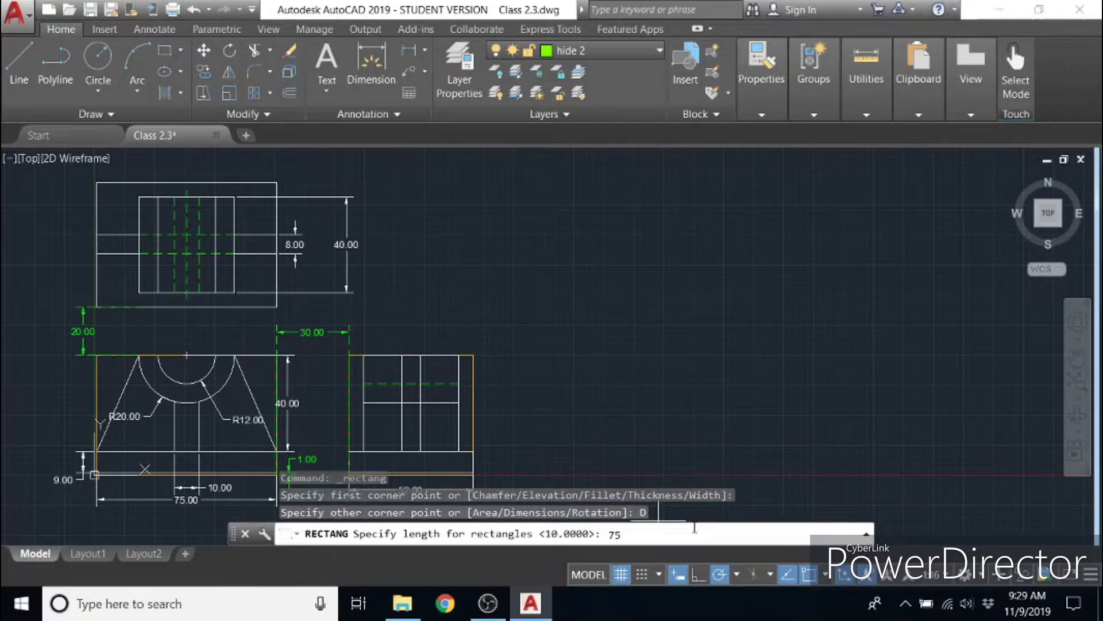
key(Return)
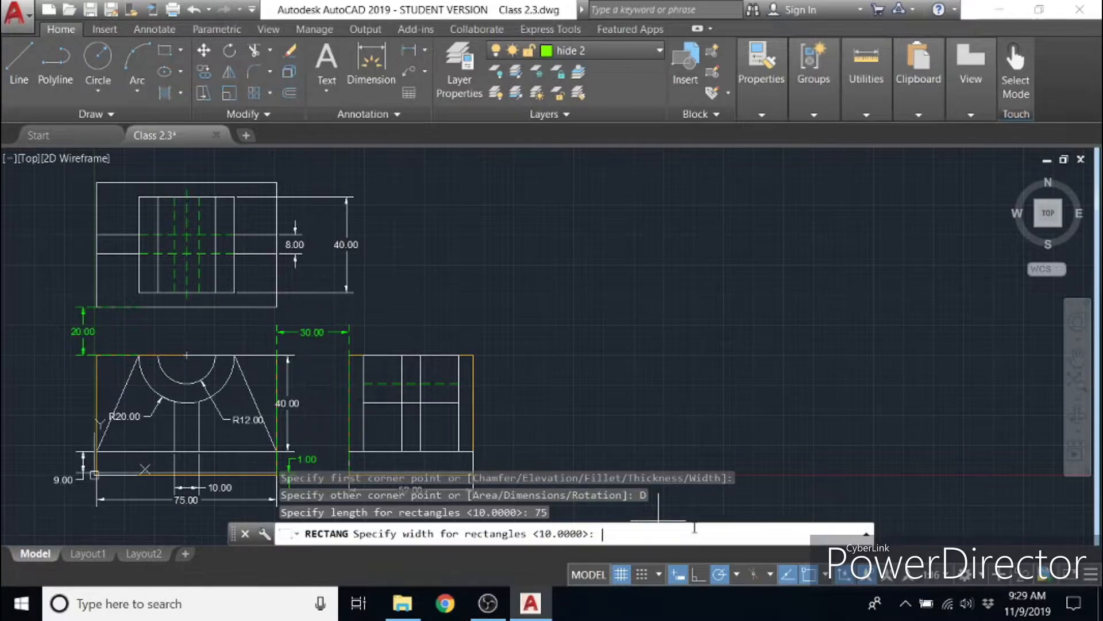
key(Return)
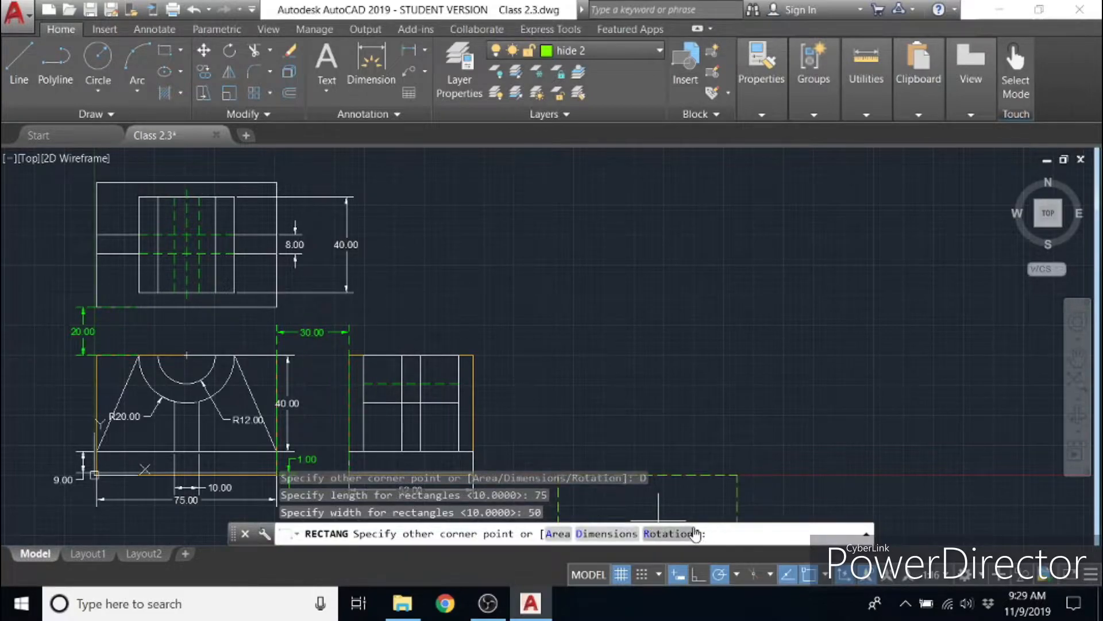
click(709, 428)
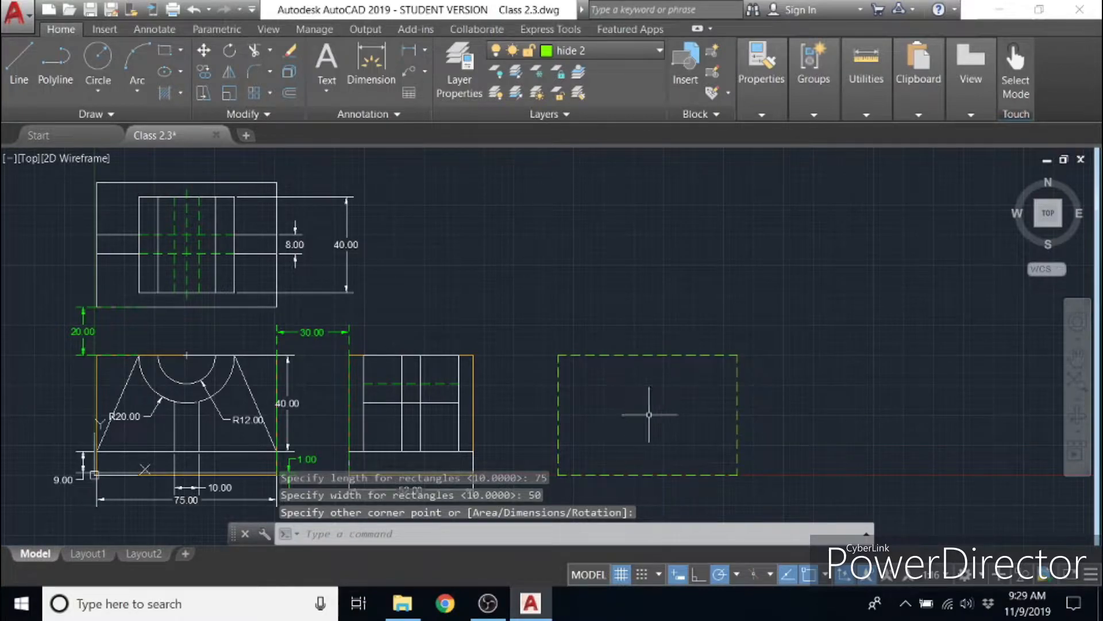
- Make Defpoints the current layer for drawing lines inside the new dashed rectangle
middle_drag(665, 443, 581, 439)
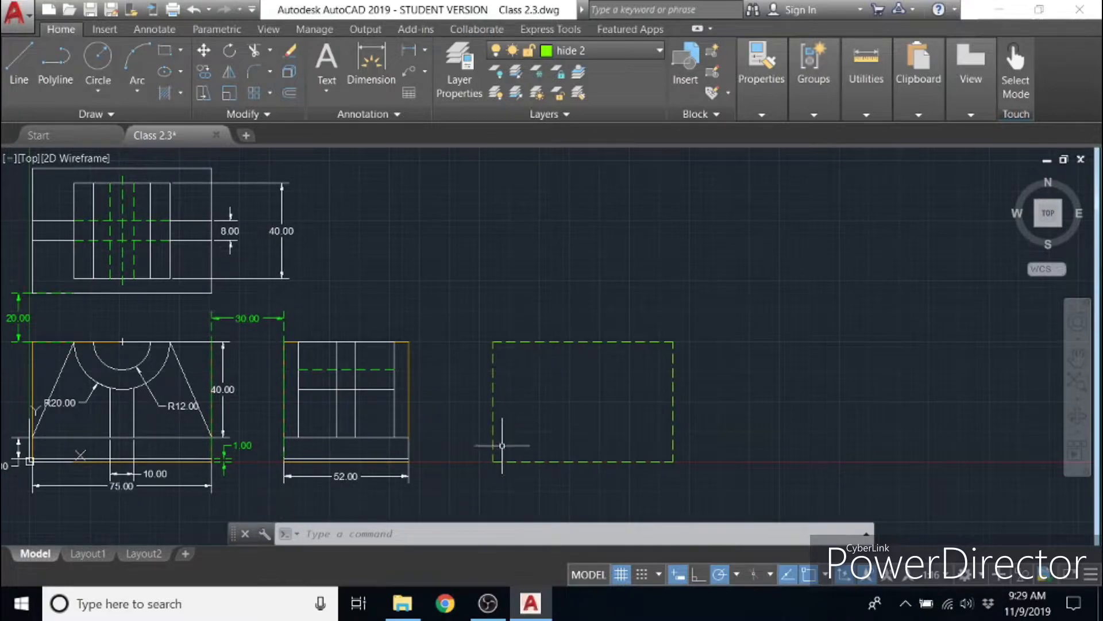
scroll(501, 450, up, 6)
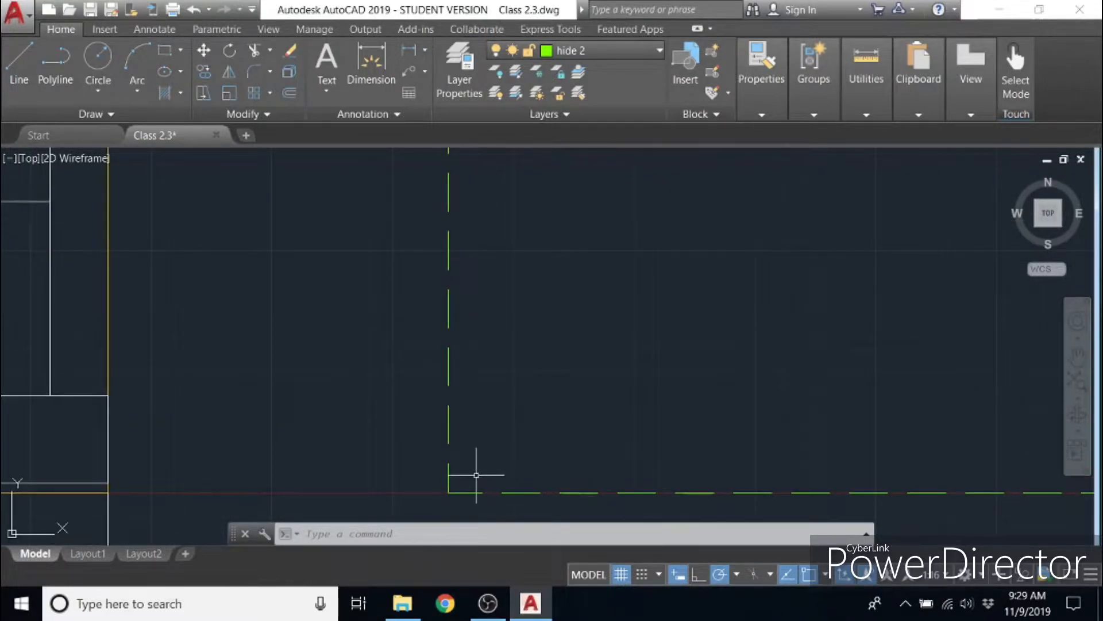
click(18, 61)
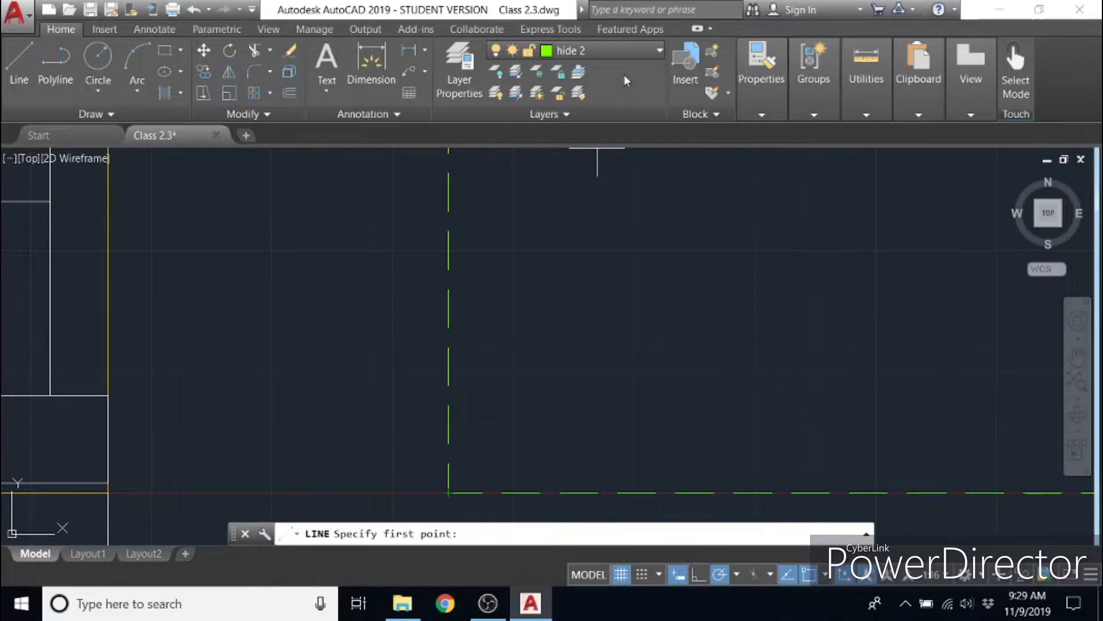
click(639, 50)
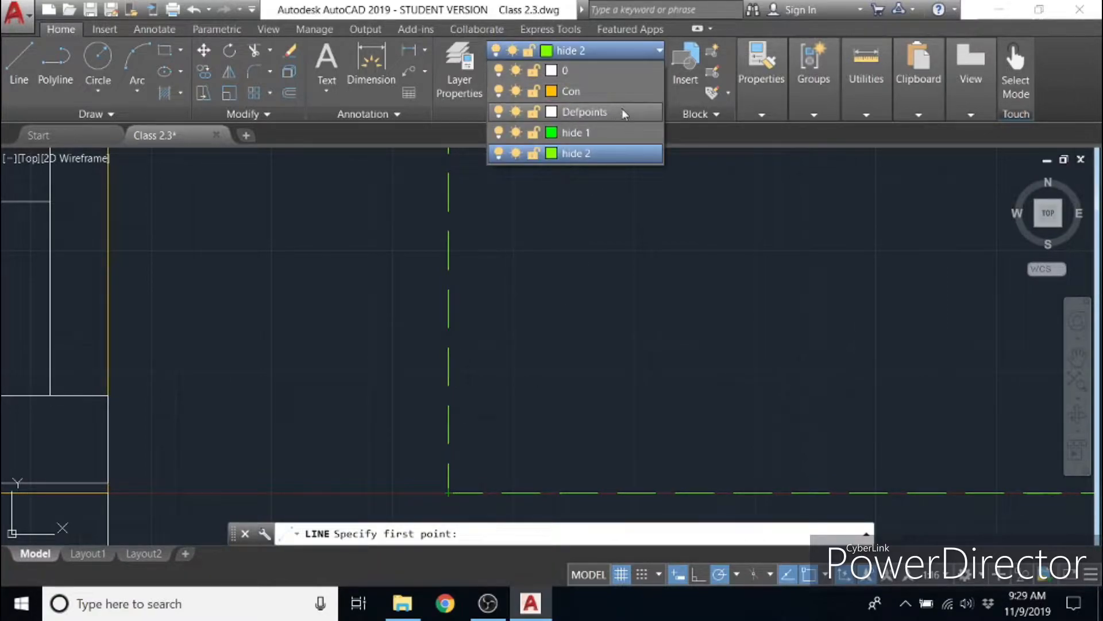
click(620, 110)
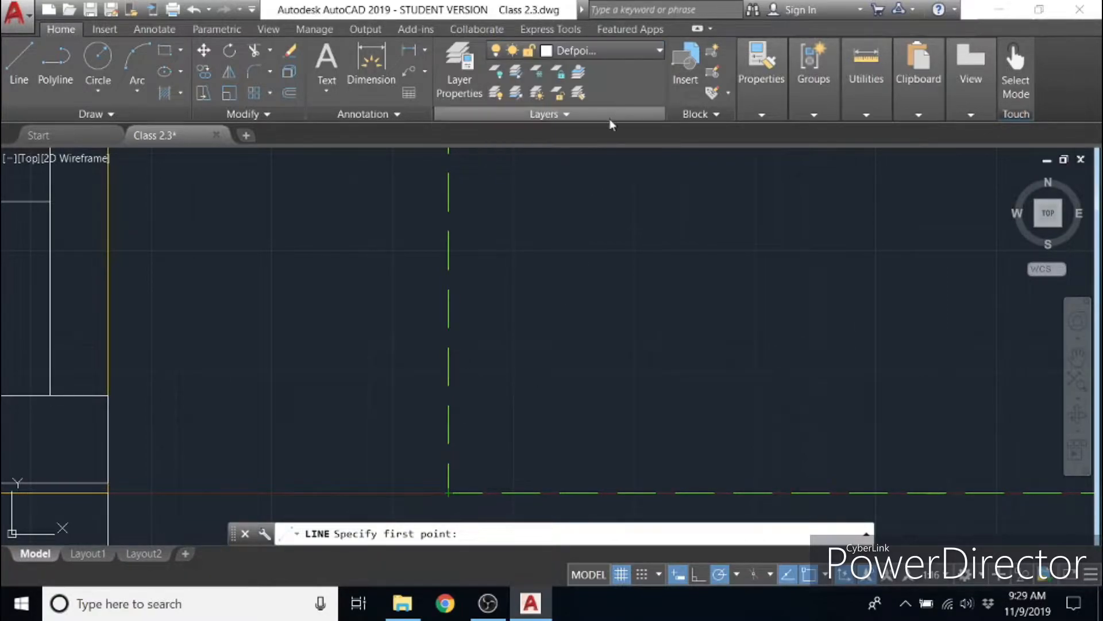
- Draw a line from the rectangle's lower-left corner 1 unit up and then horizontally across to the right edge
click(448, 492)
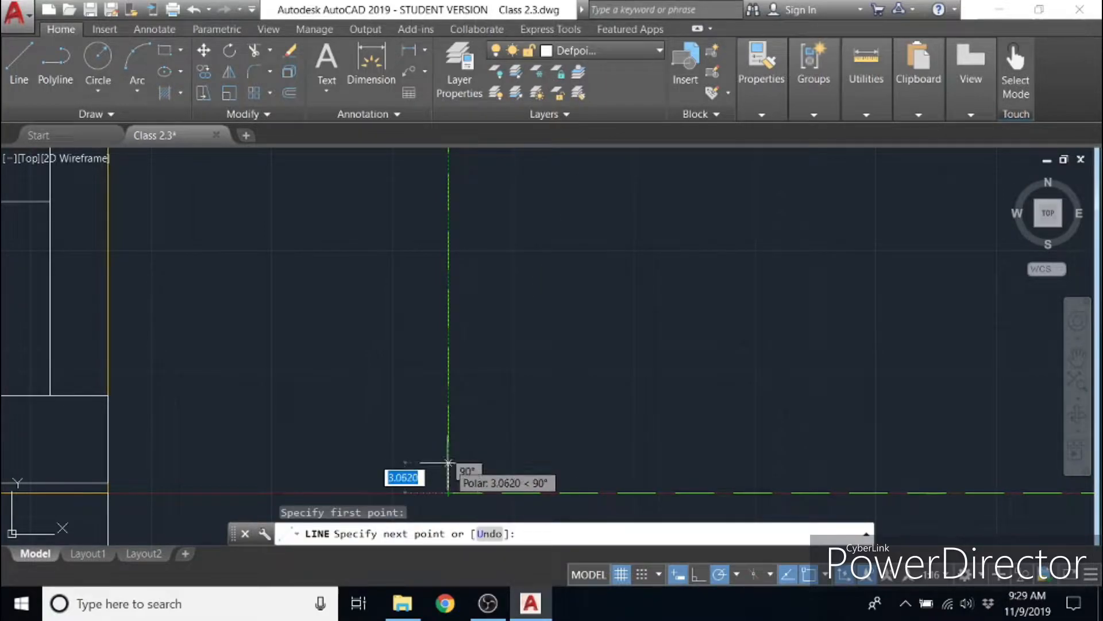
text(1)
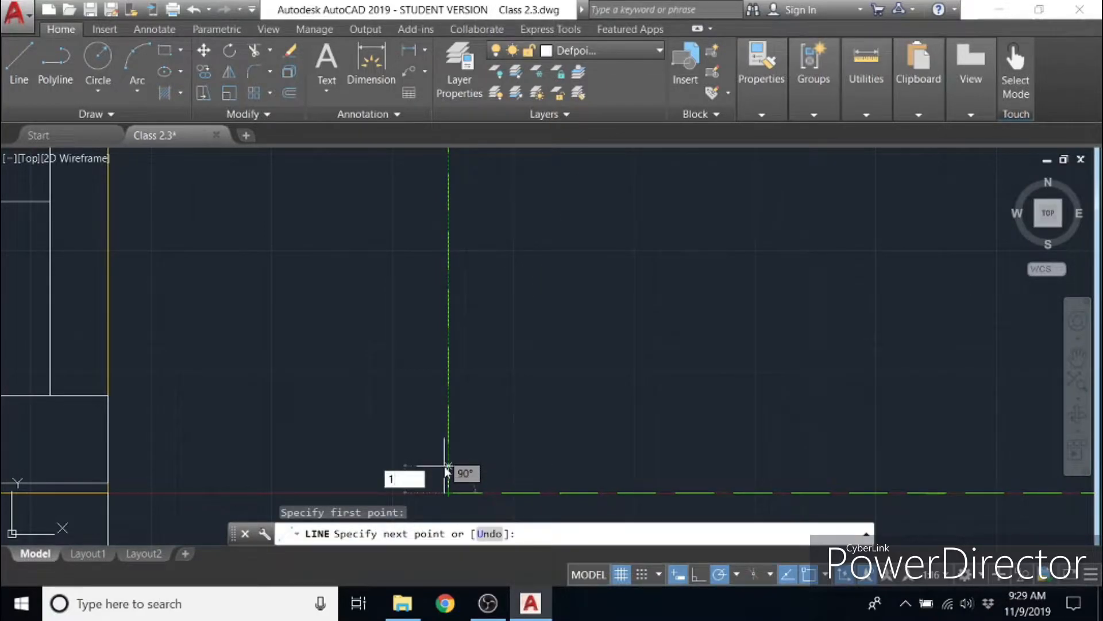
key(Return)
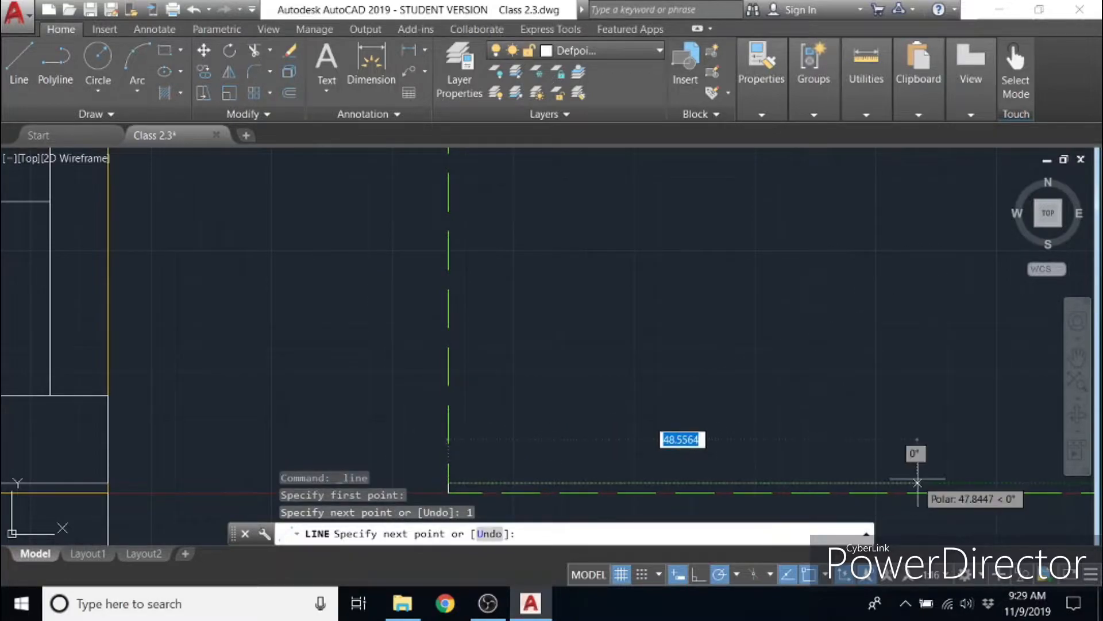
scroll(919, 483, down, 4)
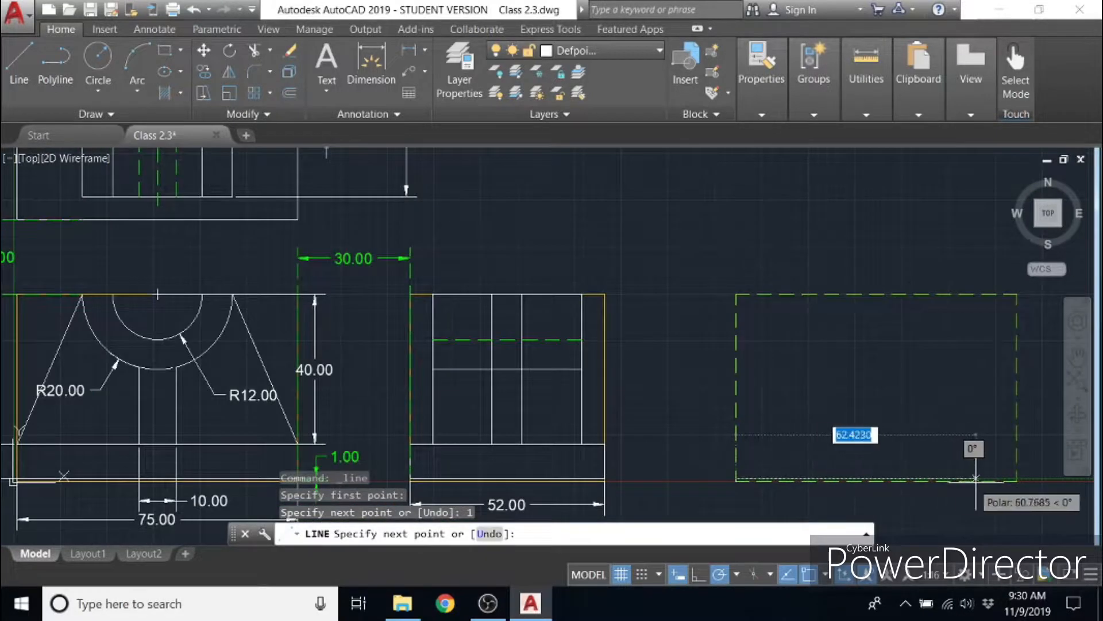
mouse_move(1038, 478)
middle_down()
mouse_move(890, 469)
mouse_move(643, 423)
middle_up()
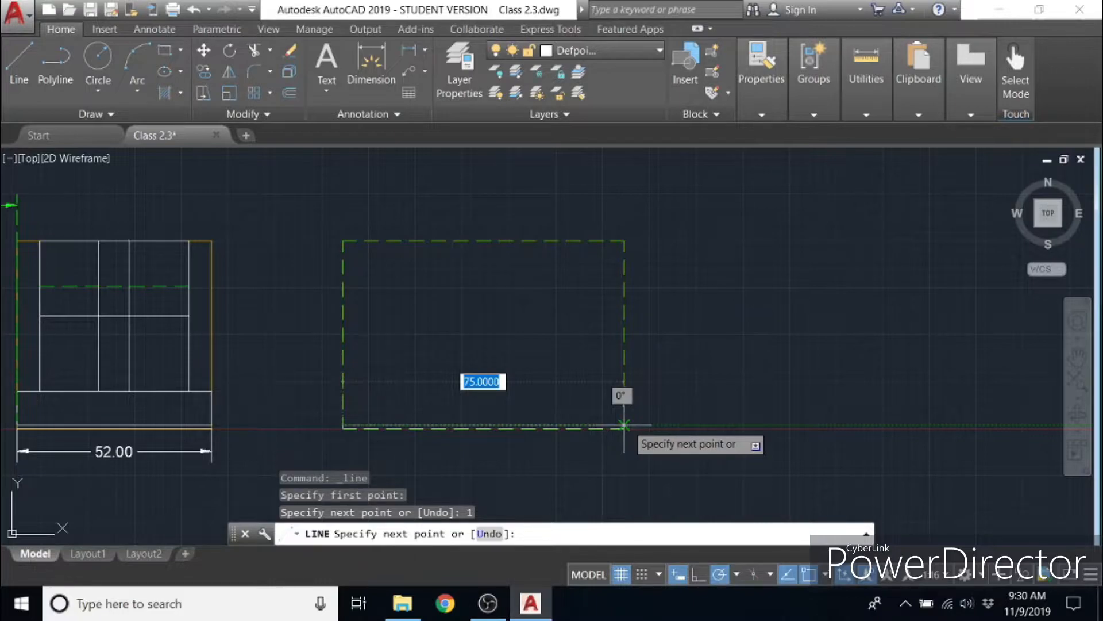
click(624, 426)
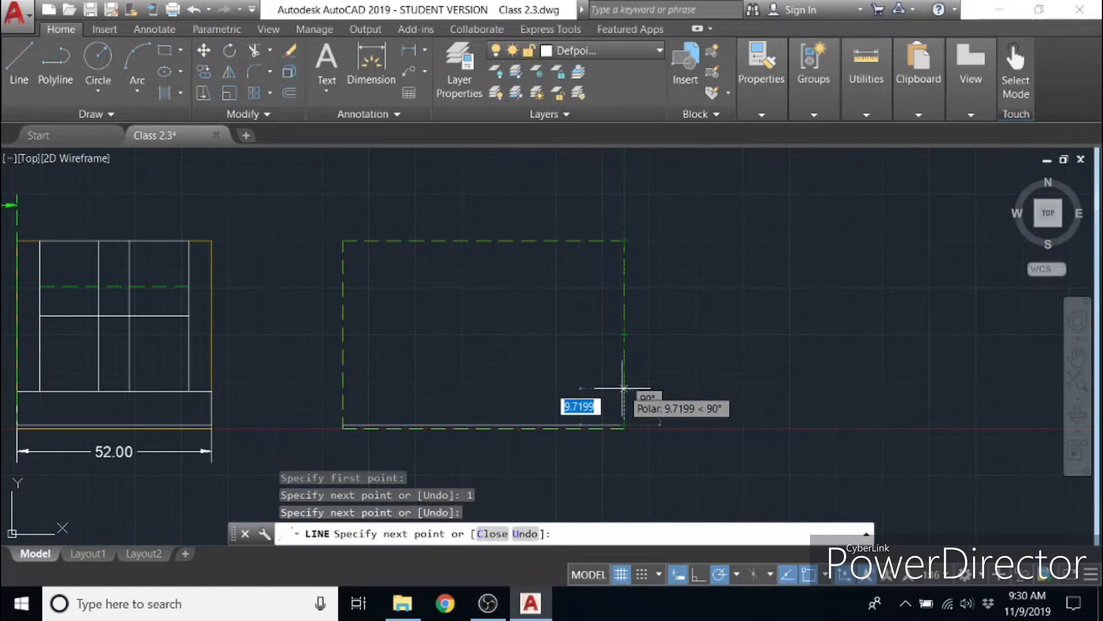
- Continue the line 9 units up, across and down to close the base strip, and erase the 1-unit starter segment at the lower-left corner
text(9)
key(Return)
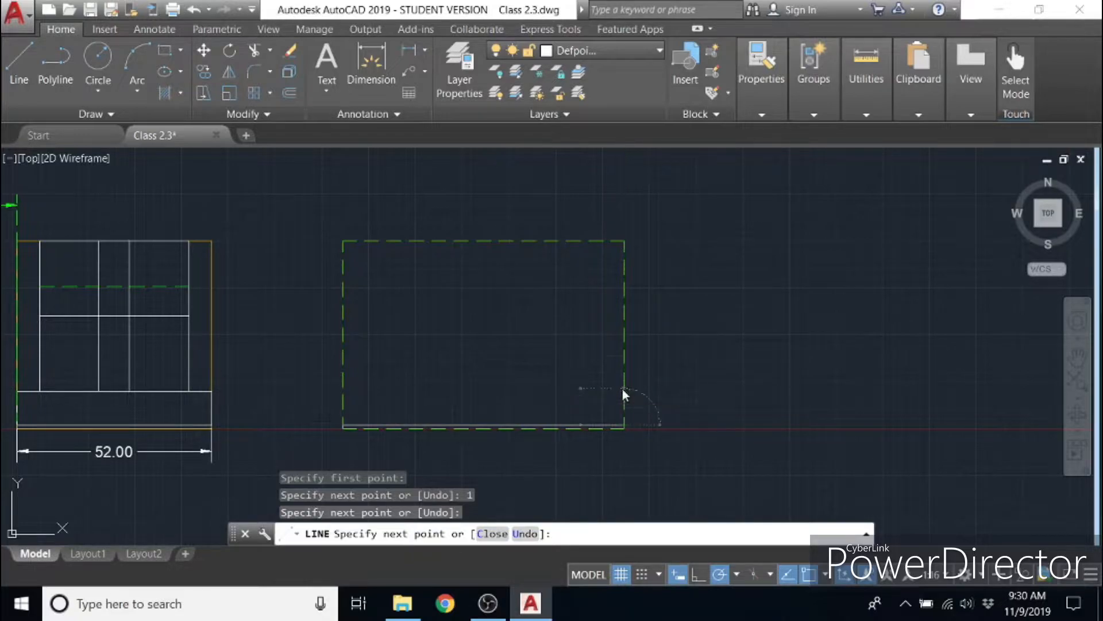
click(344, 391)
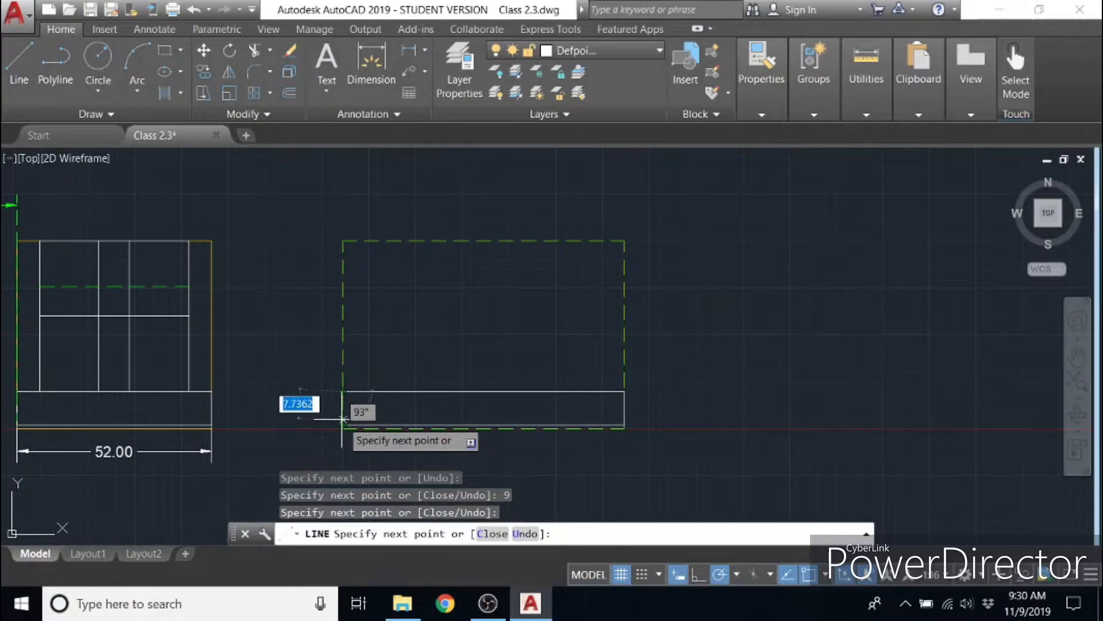
scroll(343, 424, up, 3)
middle_drag(340, 448, 339, 356)
right_click(478, 340)
click(501, 346)
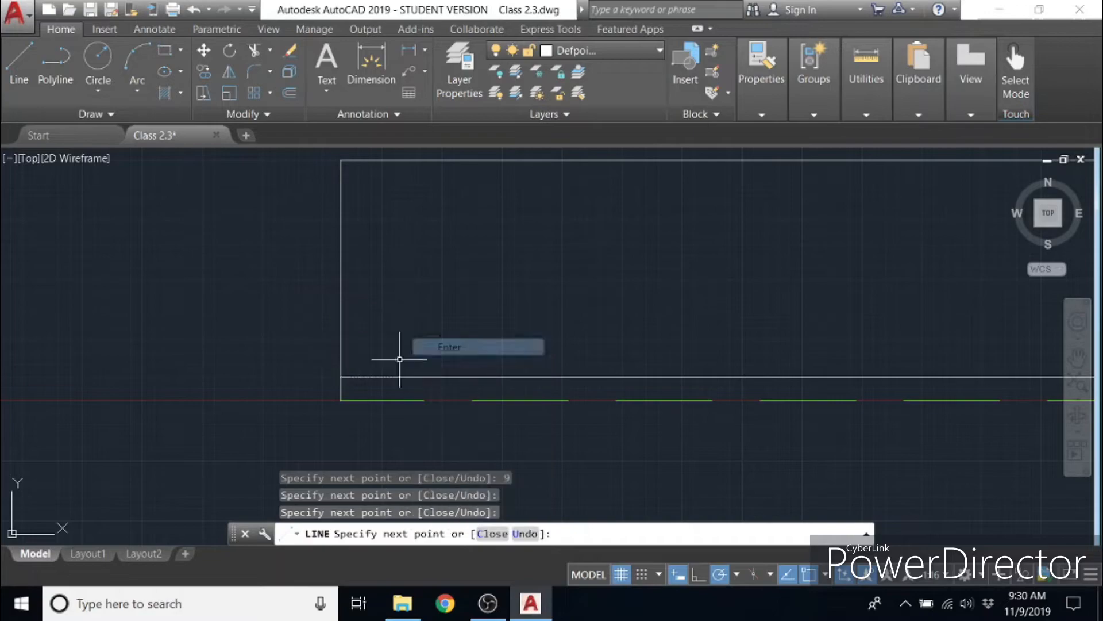
click(342, 387)
key(Delete)
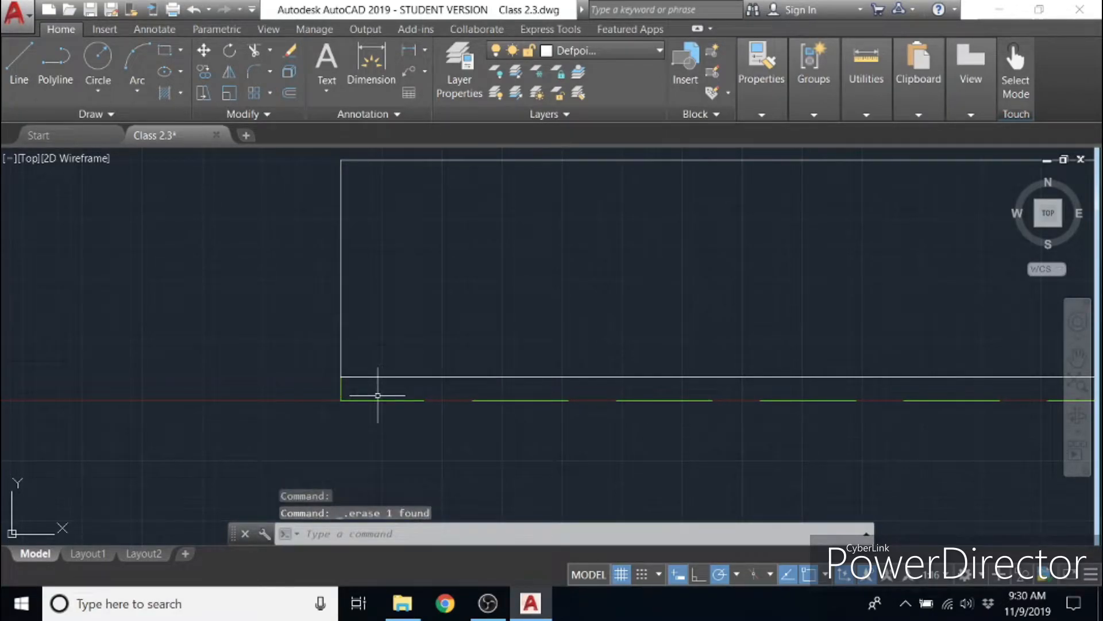
- Draw a 40-unit vertical line upward from the midpoint of the base strip's upper edge
middle_drag(590, 327, 357, 452)
scroll(458, 423, up, 1)
scroll(459, 422, down, 2)
scroll(609, 388, down, 2)
mouse_move(751, 392)
middle_down()
mouse_move(535, 421)
mouse_move(528, 434)
middle_up()
click(25, 70)
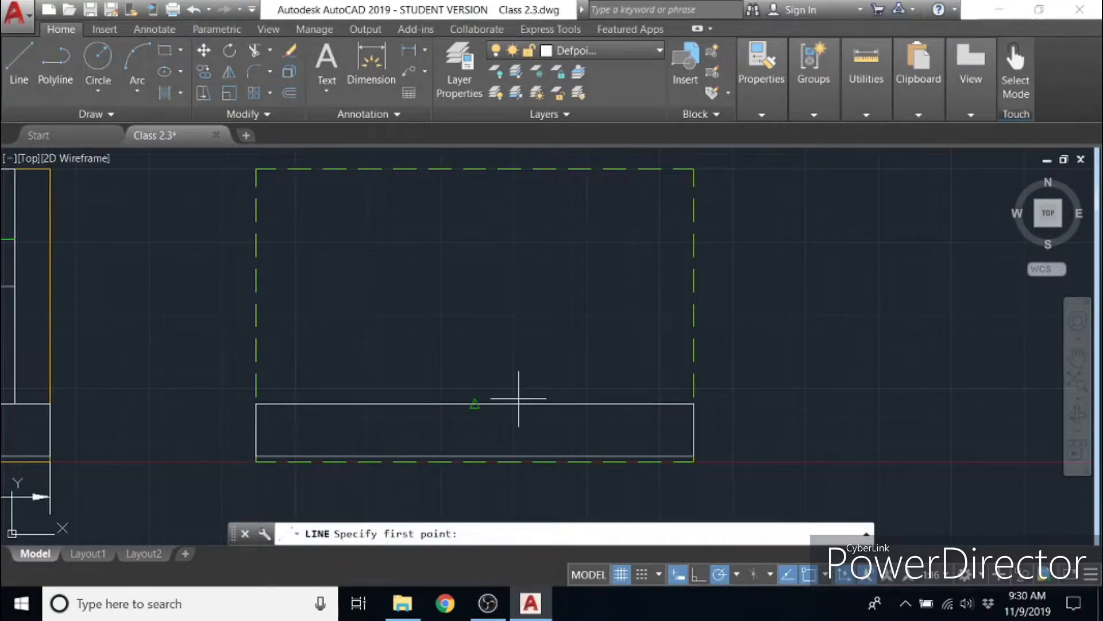
click(474, 404)
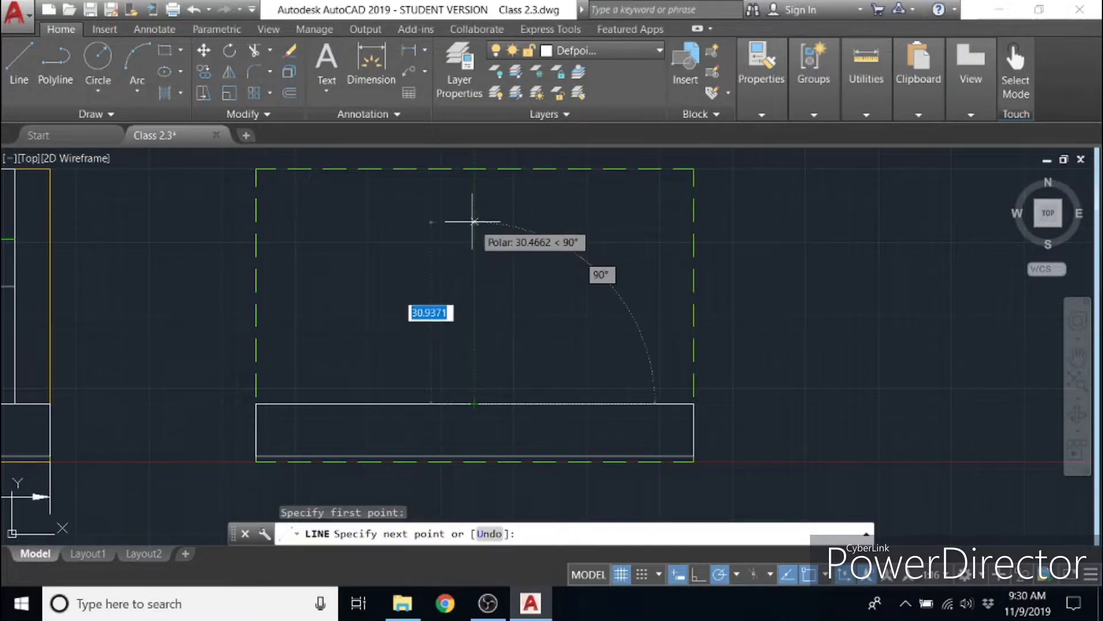
text(40)
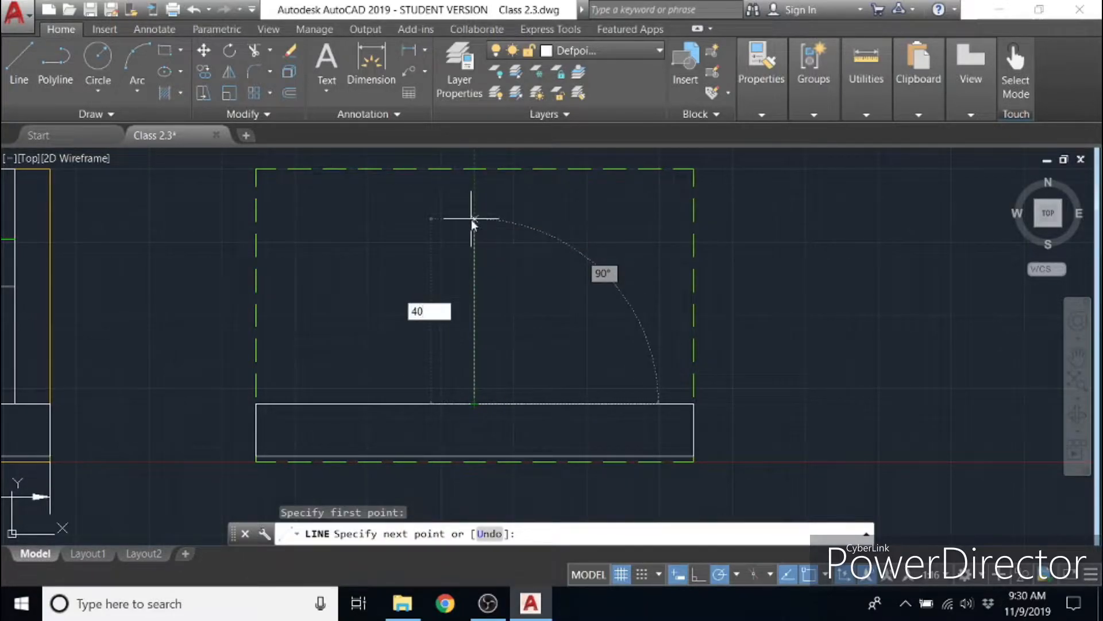
key(Return)
right_click(581, 198)
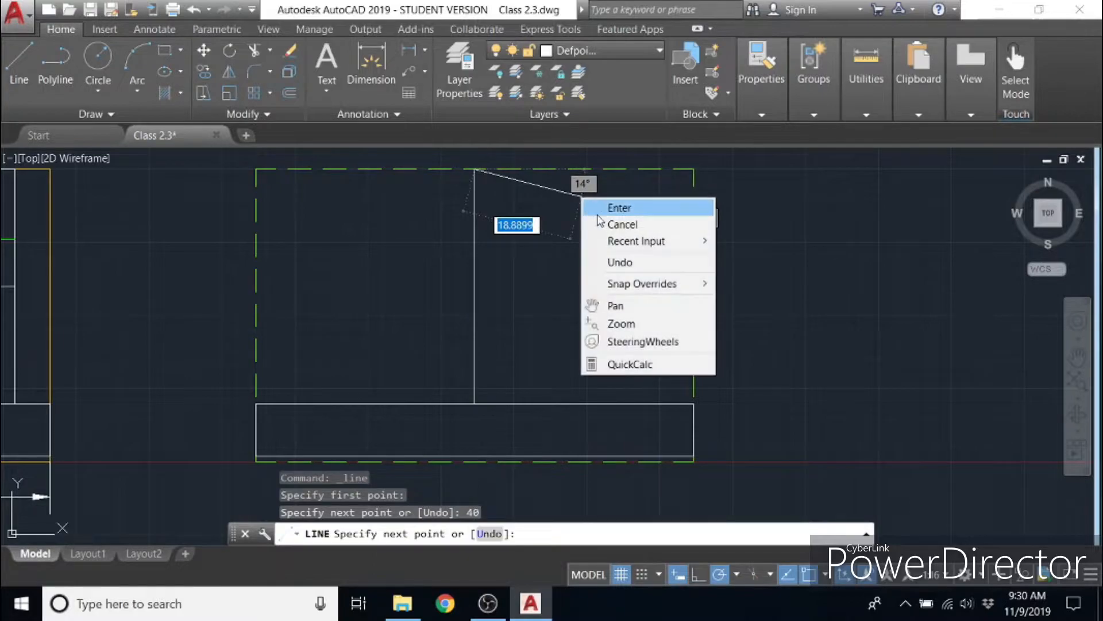
click(617, 208)
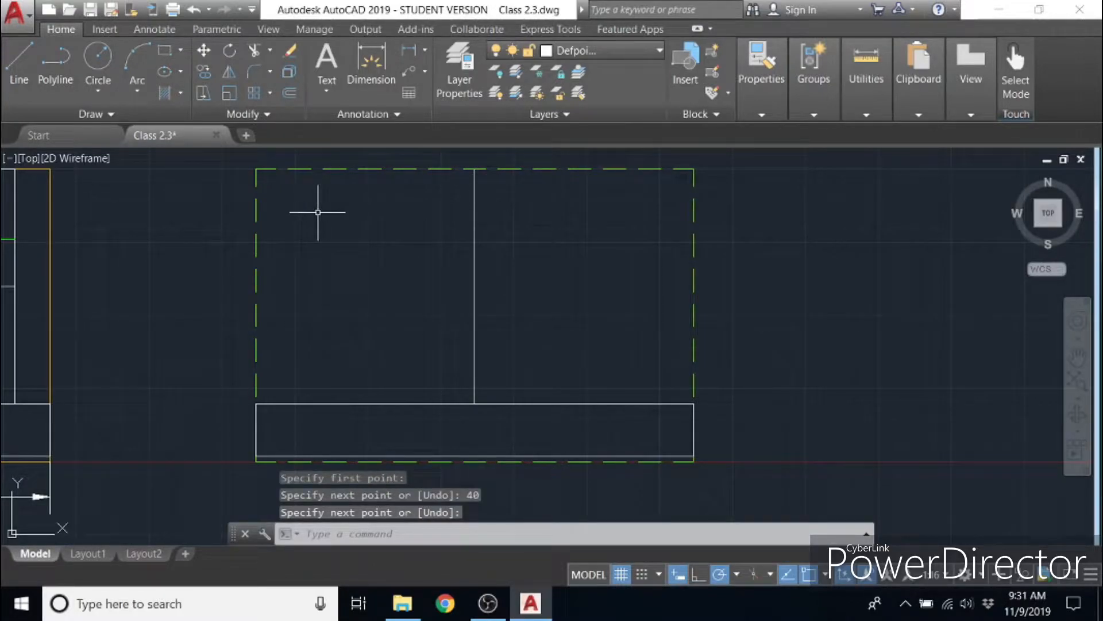
- Draw two concentric circles with radii 12 and 20, centred on the upper end of the vertical line
click(98, 62)
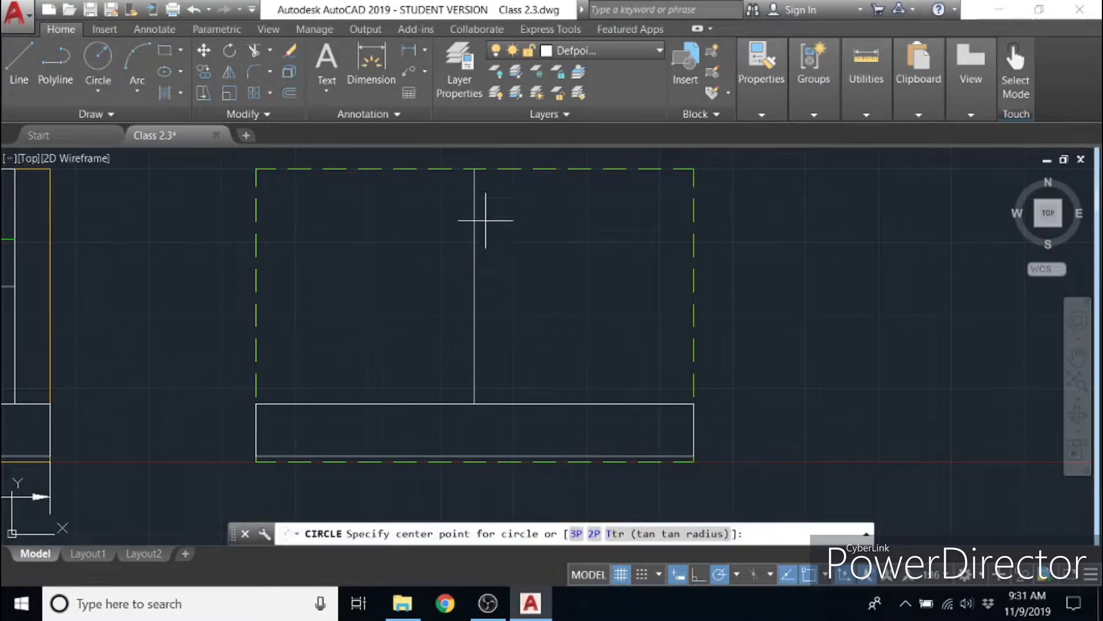
click(475, 169)
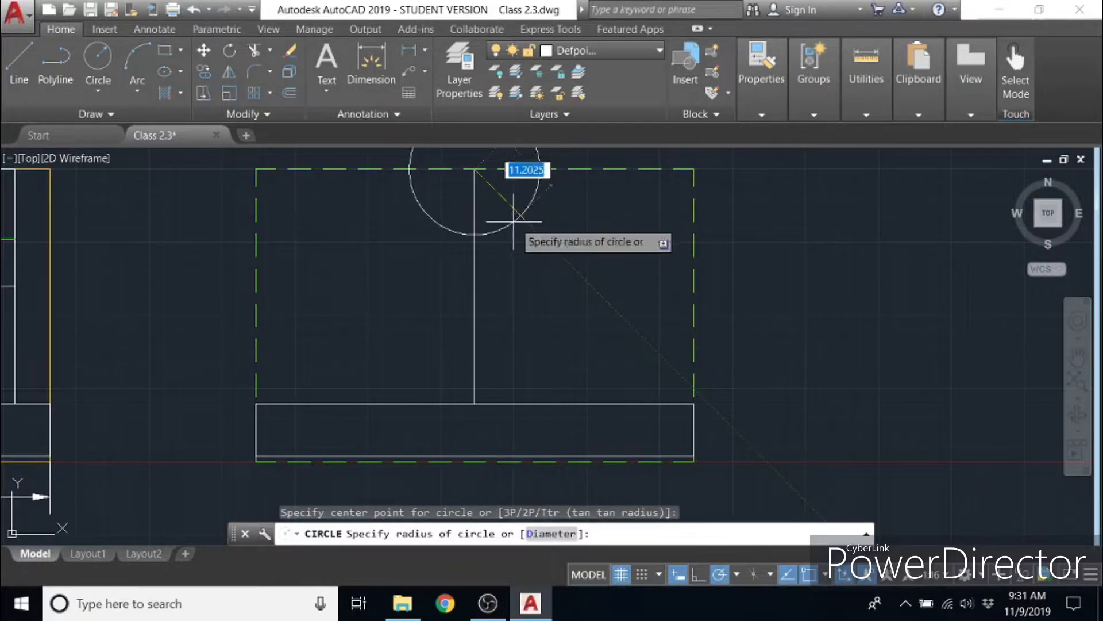
text(12)
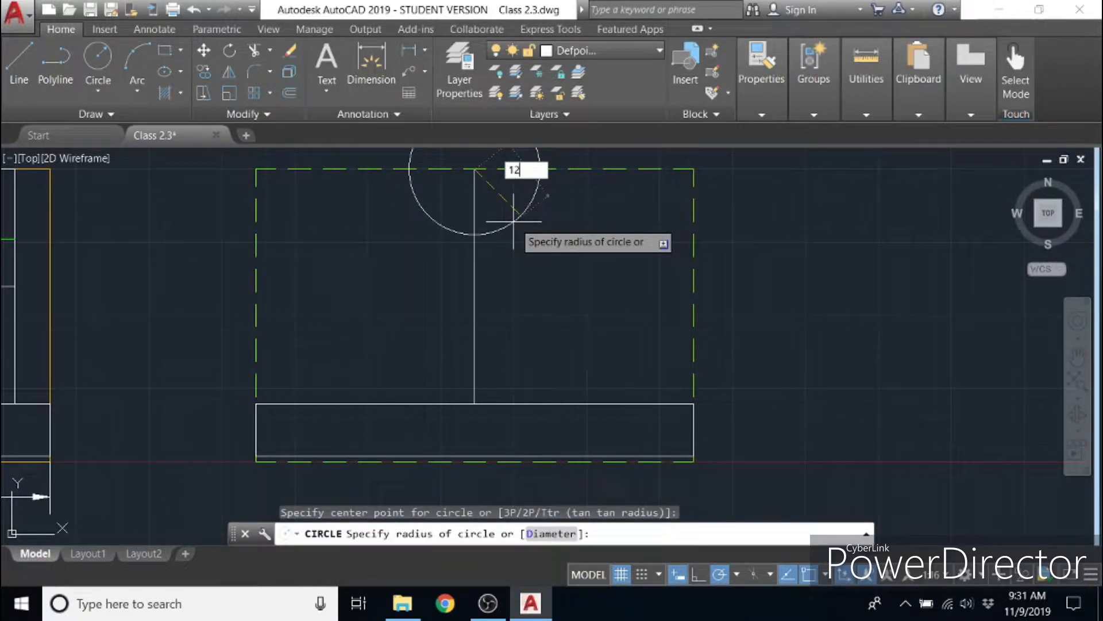
key(Return)
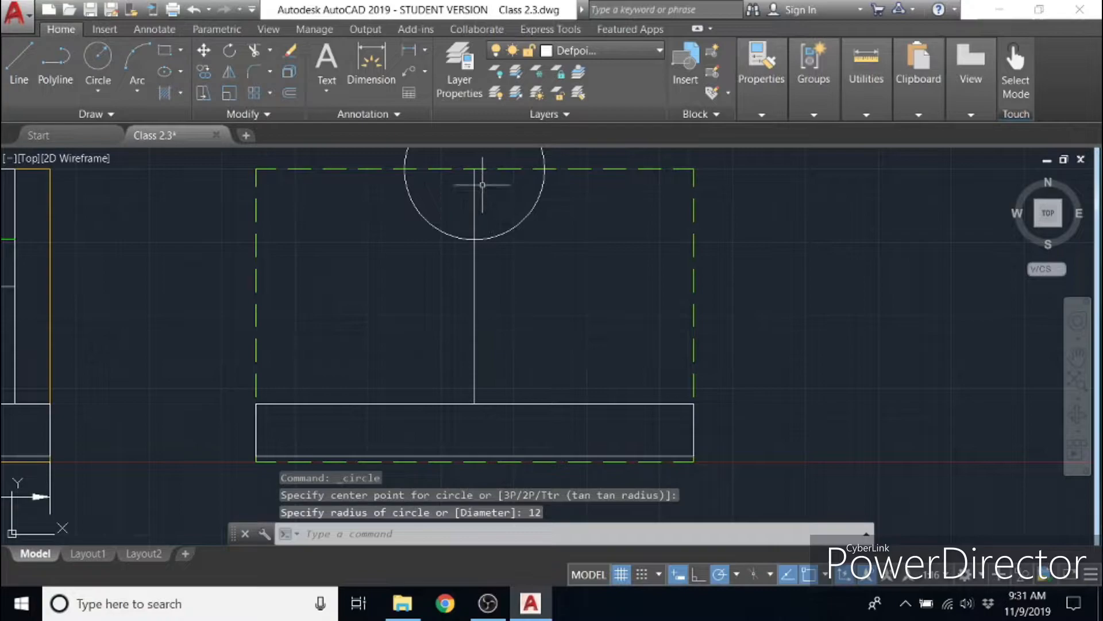
click(98, 58)
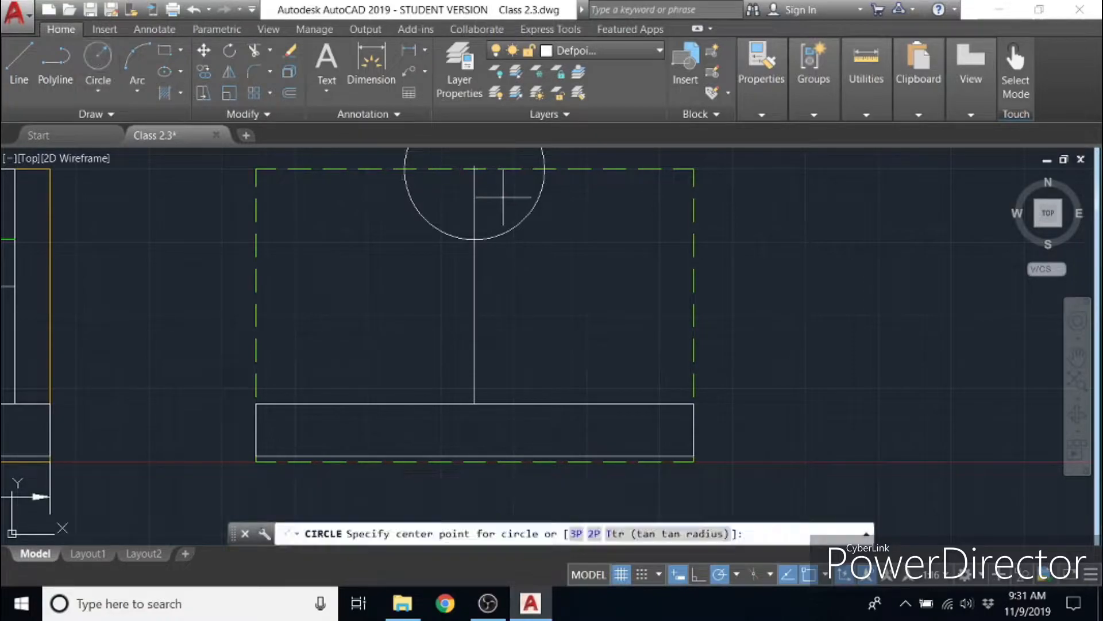
click(474, 170)
text(20)
key(Return)
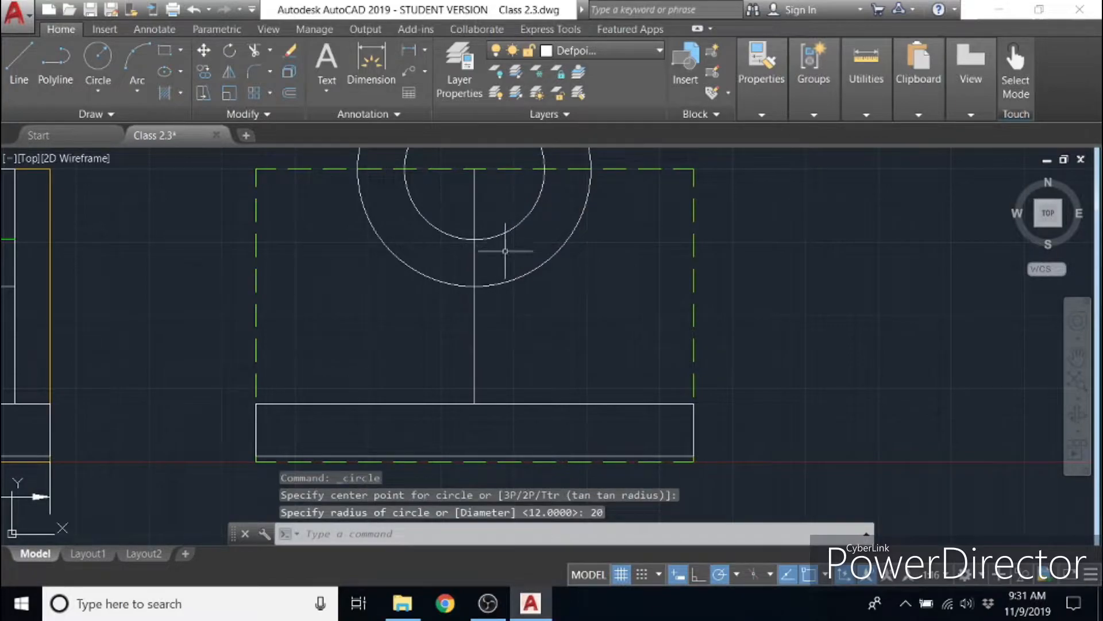
- Turn off layer hide 2 to hide the dashed rectangle around the new view
middle_drag(449, 187, 439, 309)
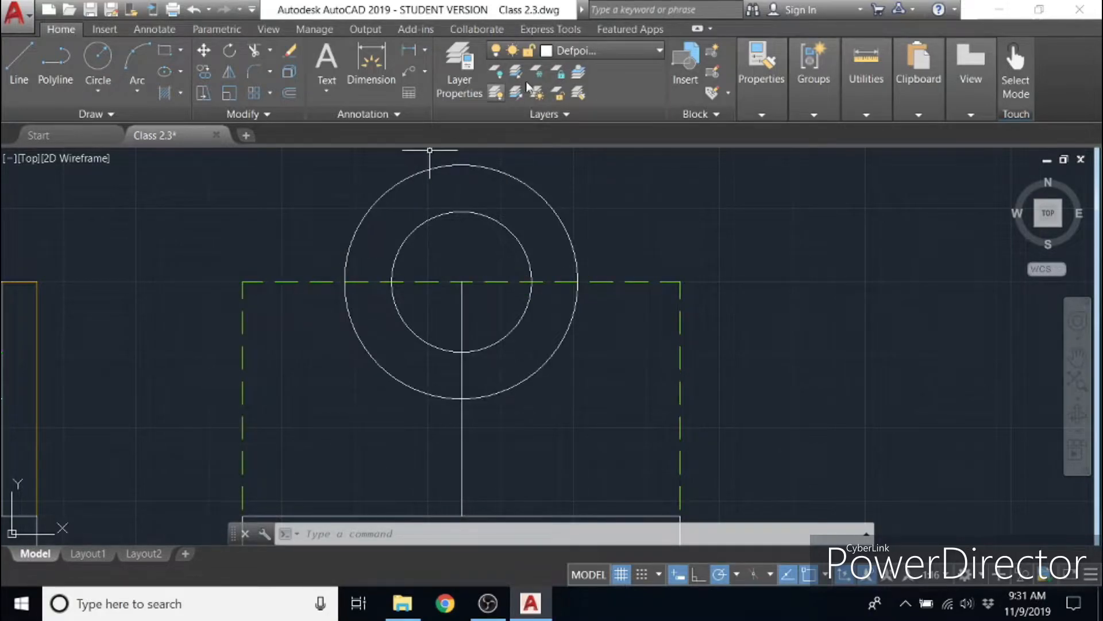
click(658, 51)
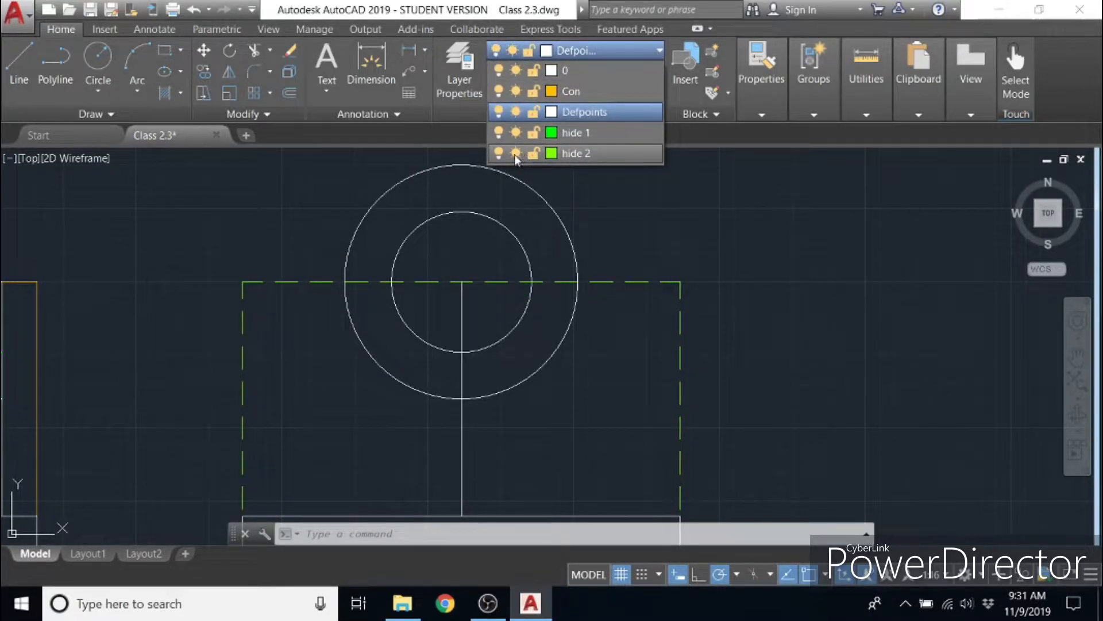
click(500, 155)
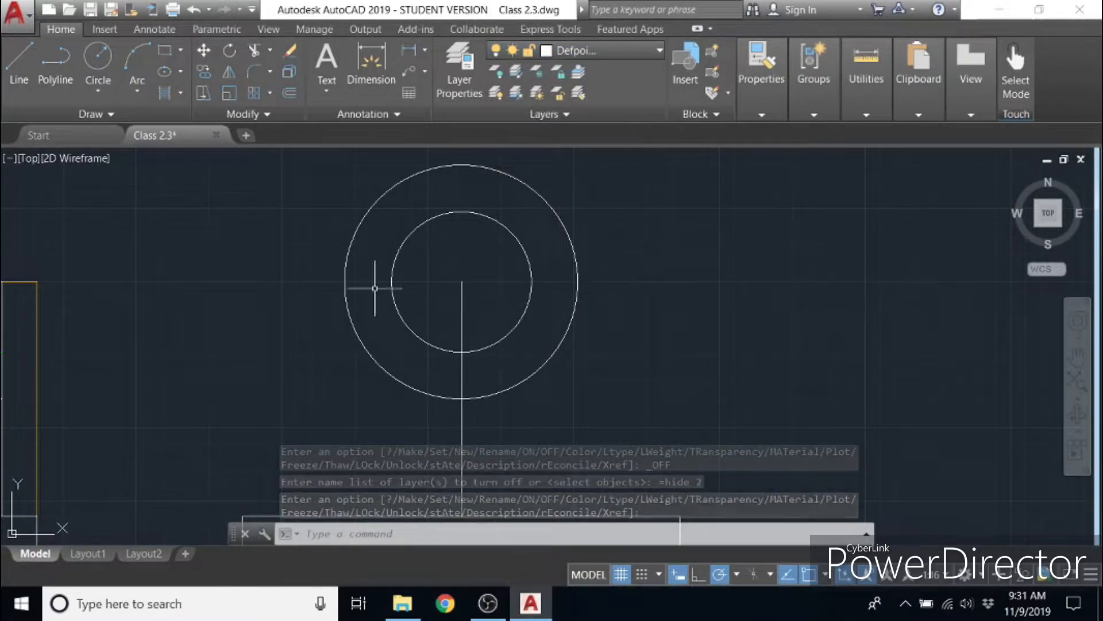
- Draw a horizontal line across the outer circle, from its left quadrant point to its right quadrant point
text(l)
key(Return)
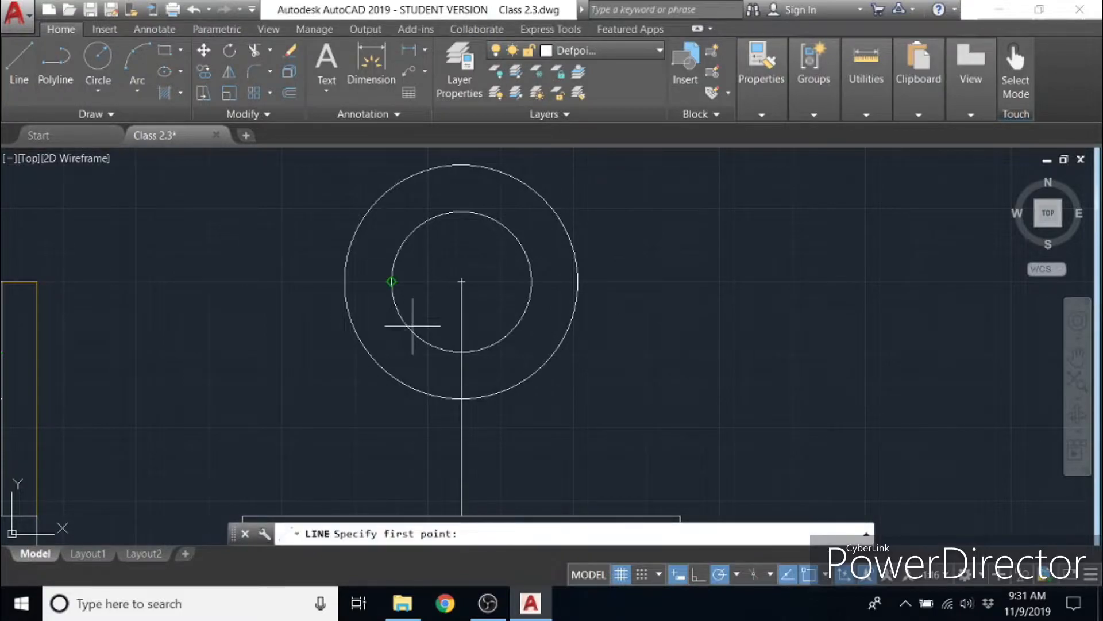
click(344, 282)
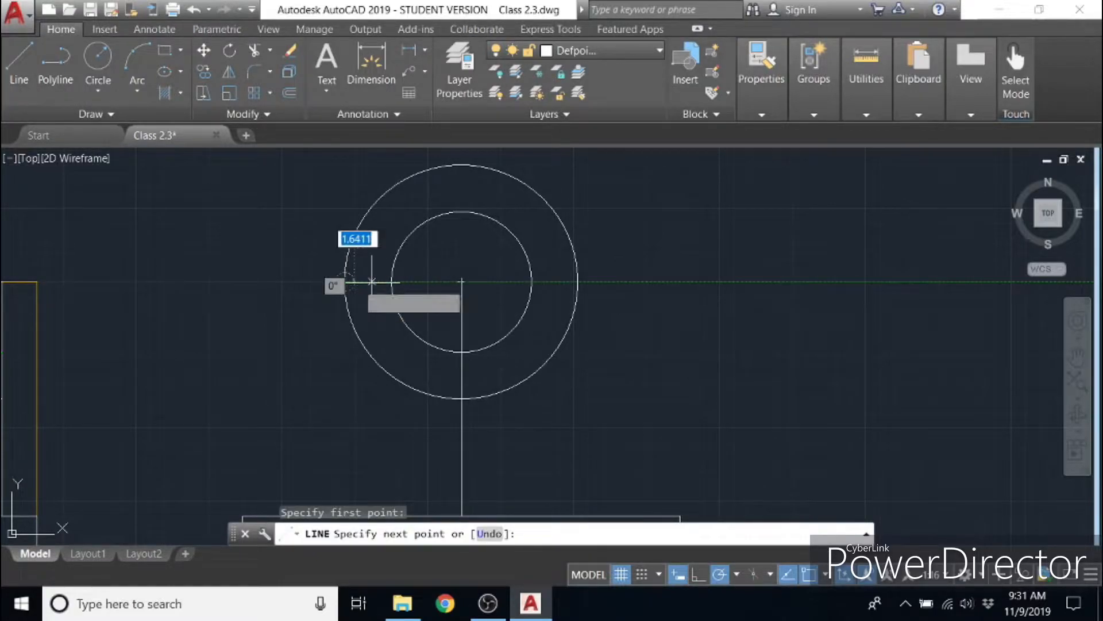
click(577, 282)
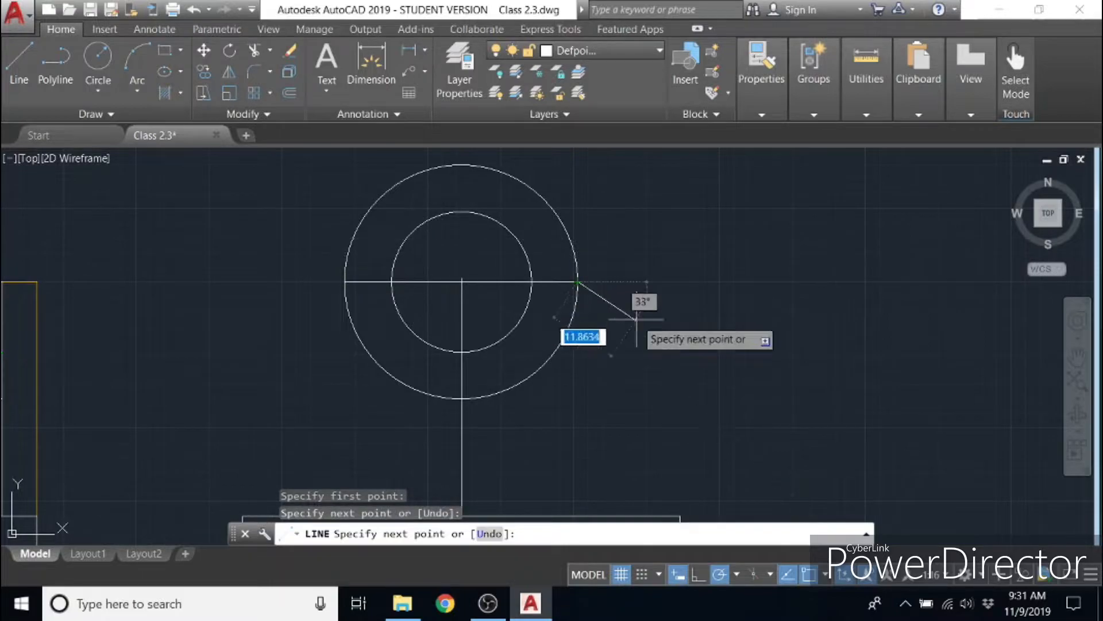
key(Escape)
- Trim away the upper halves of both circles and the part of the horizontal line inside the inner circle
click(666, 364)
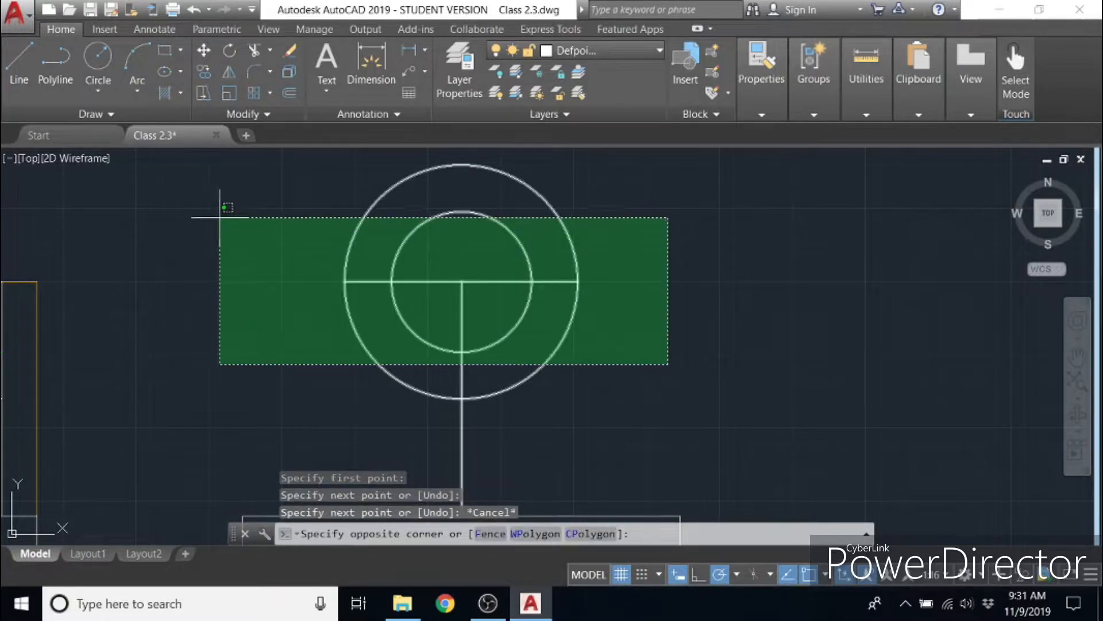
click(226, 212)
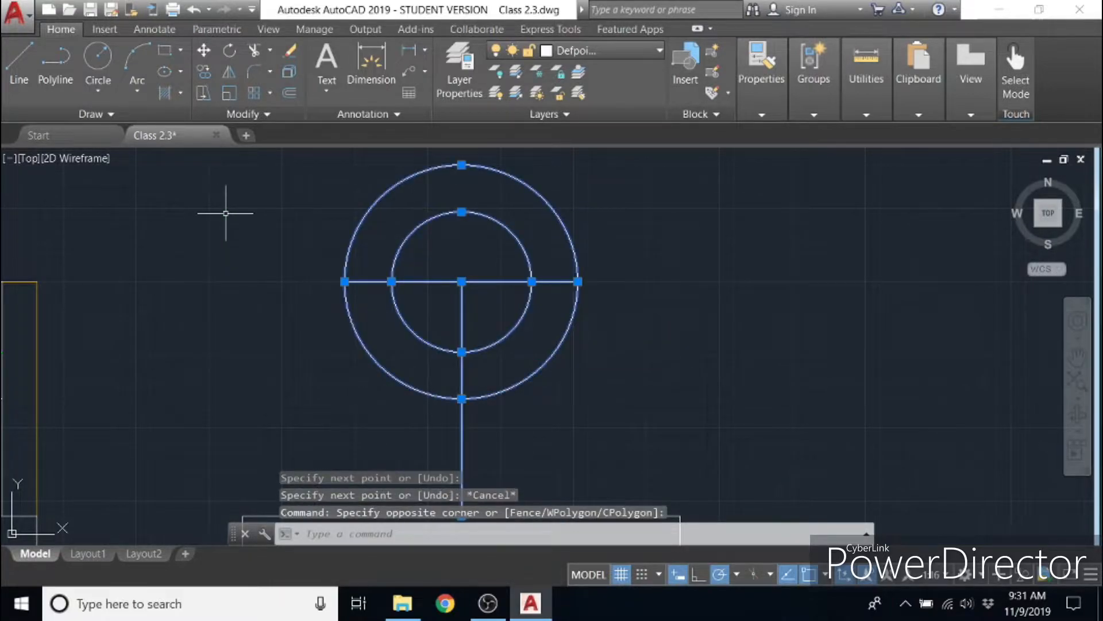
click(255, 52)
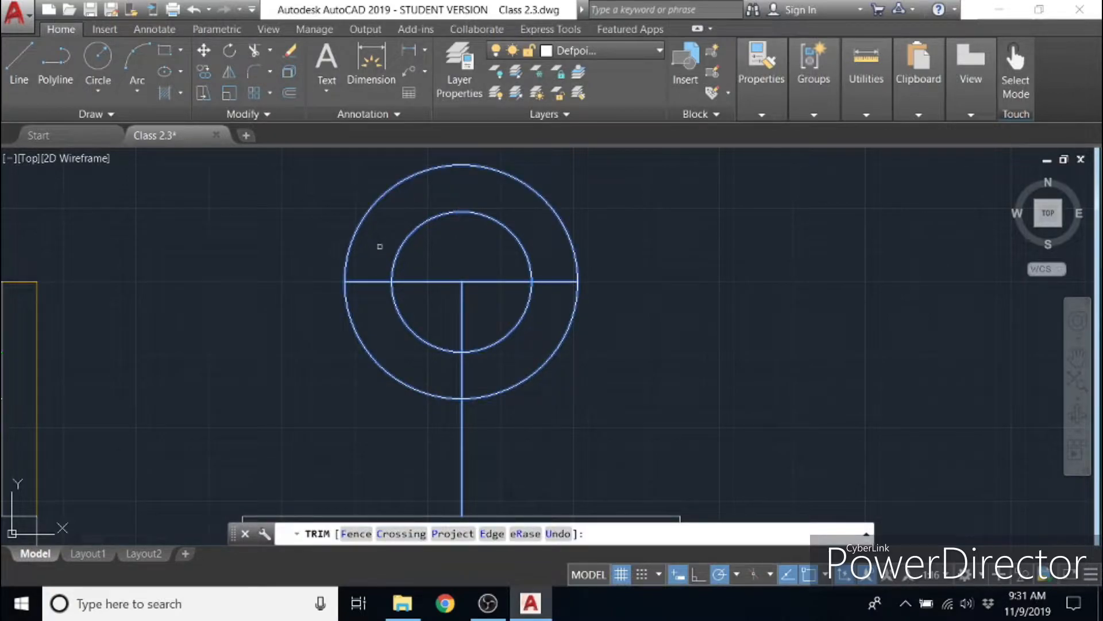
click(395, 253)
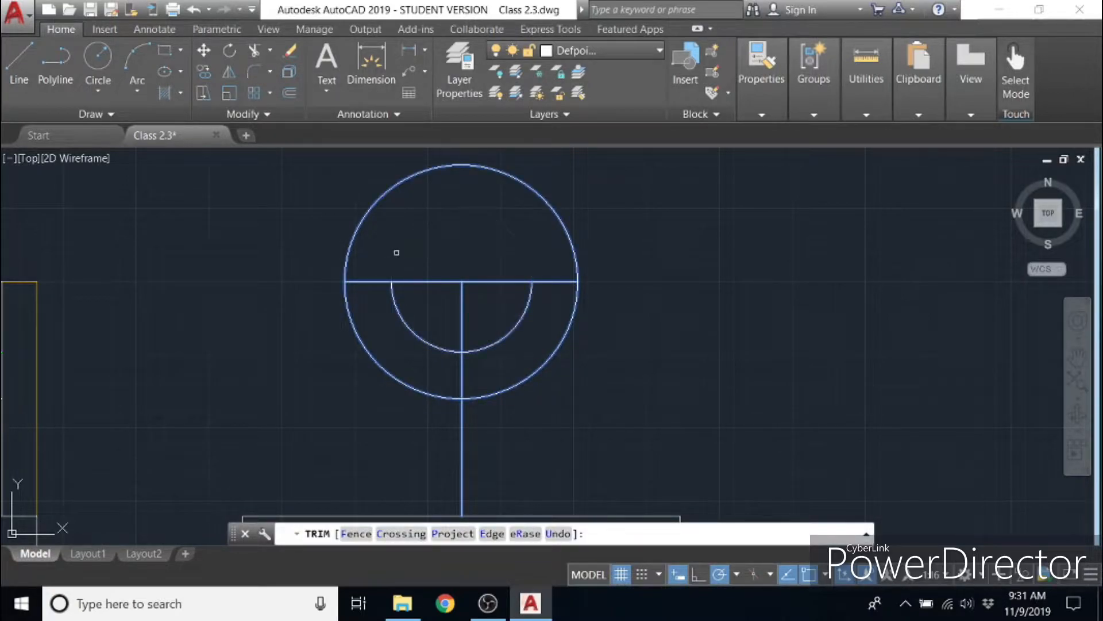
click(344, 247)
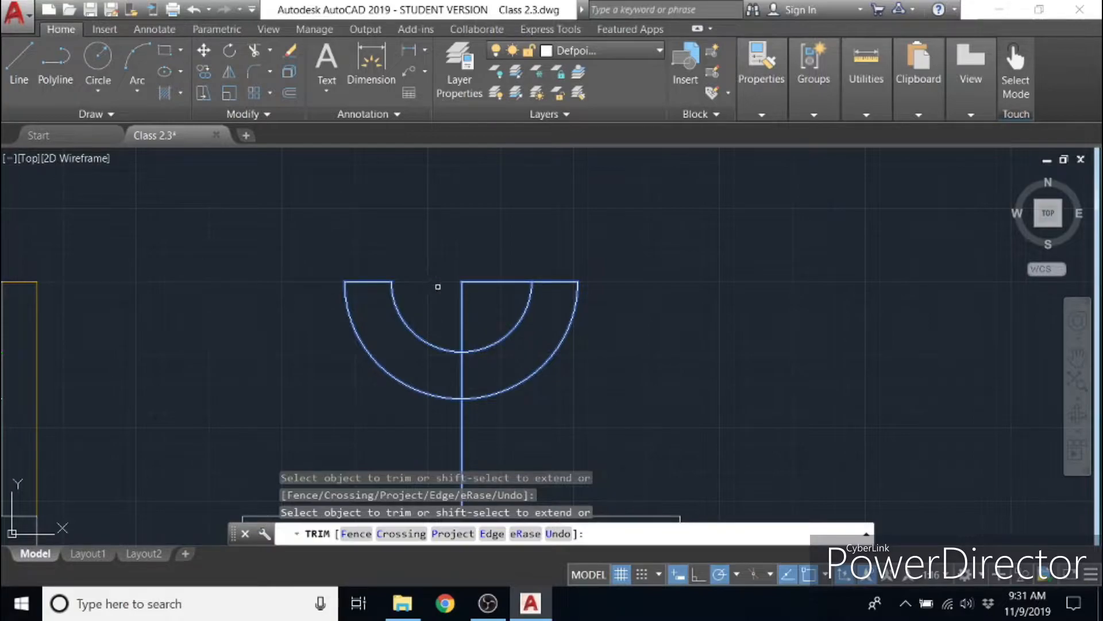
click(487, 283)
key(Escape)
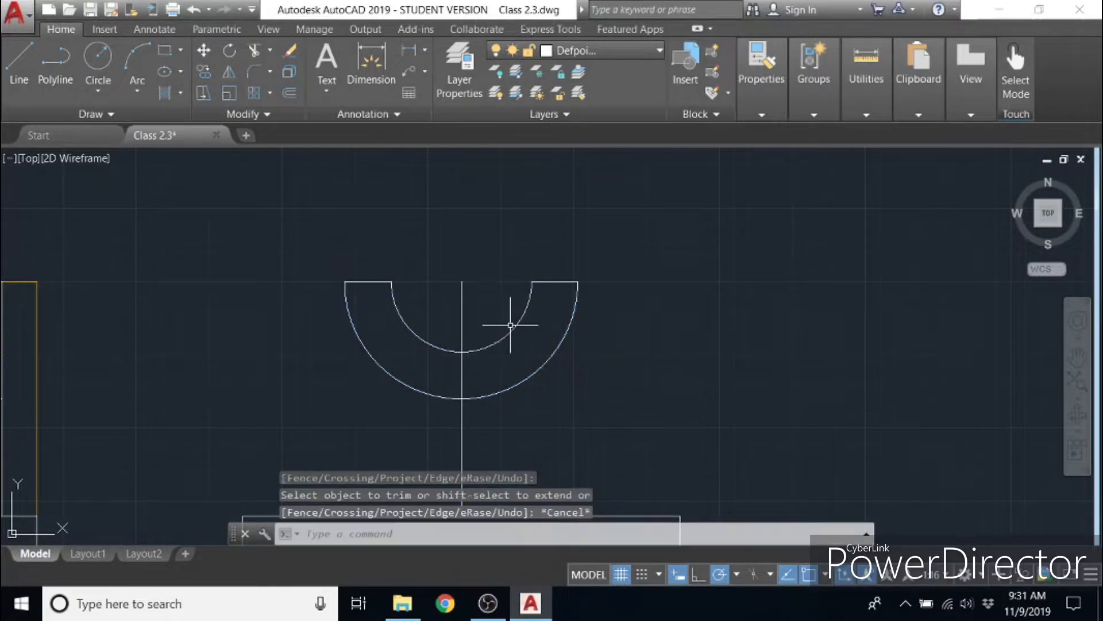
- Draw two slanted lines from the outer ends of the half ring down to the ends of the base strip's upper edge
scroll(490, 271, down, 2)
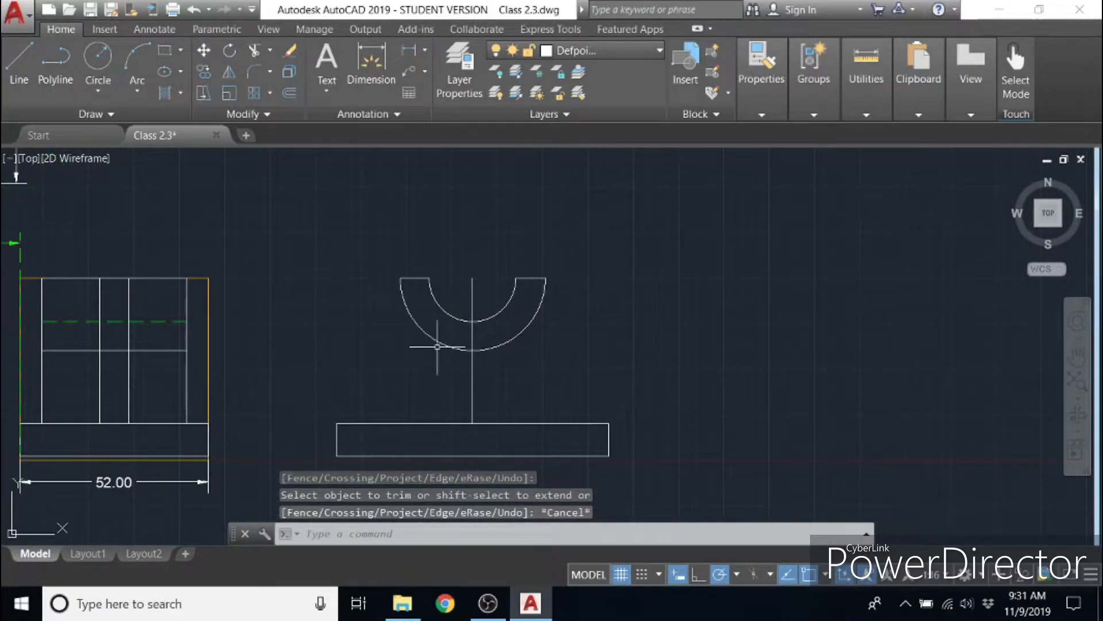
click(17, 70)
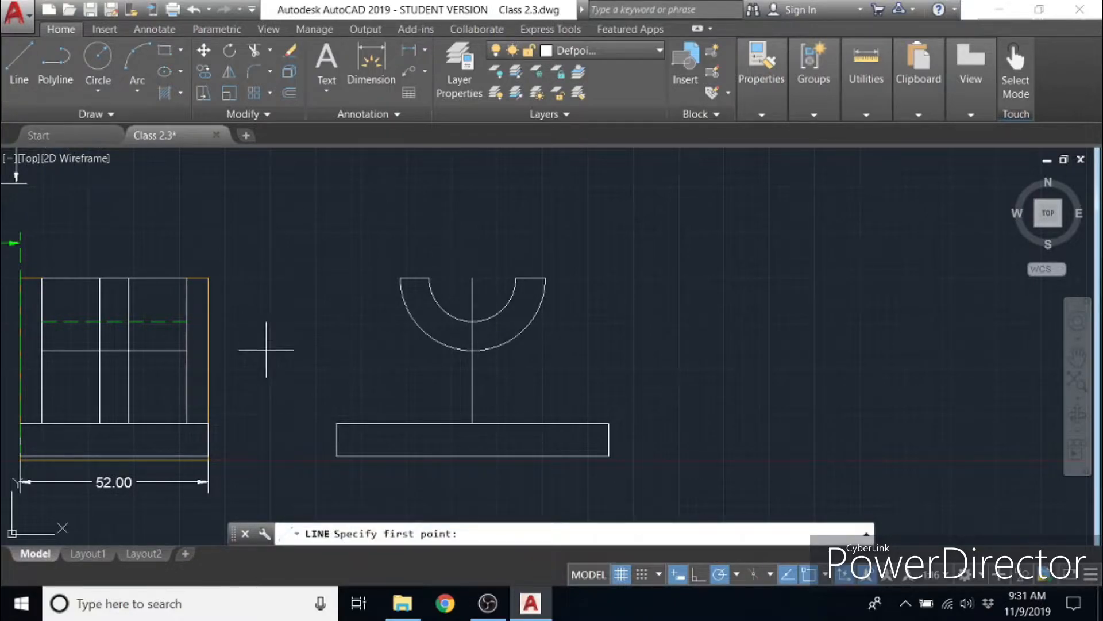
click(400, 279)
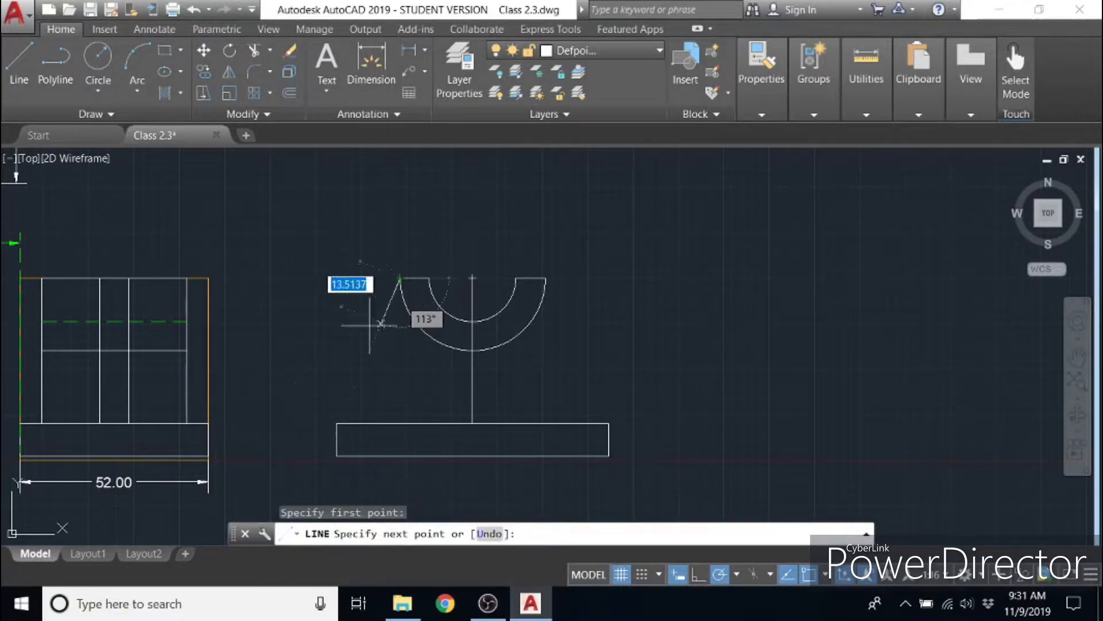
click(337, 424)
key(Escape)
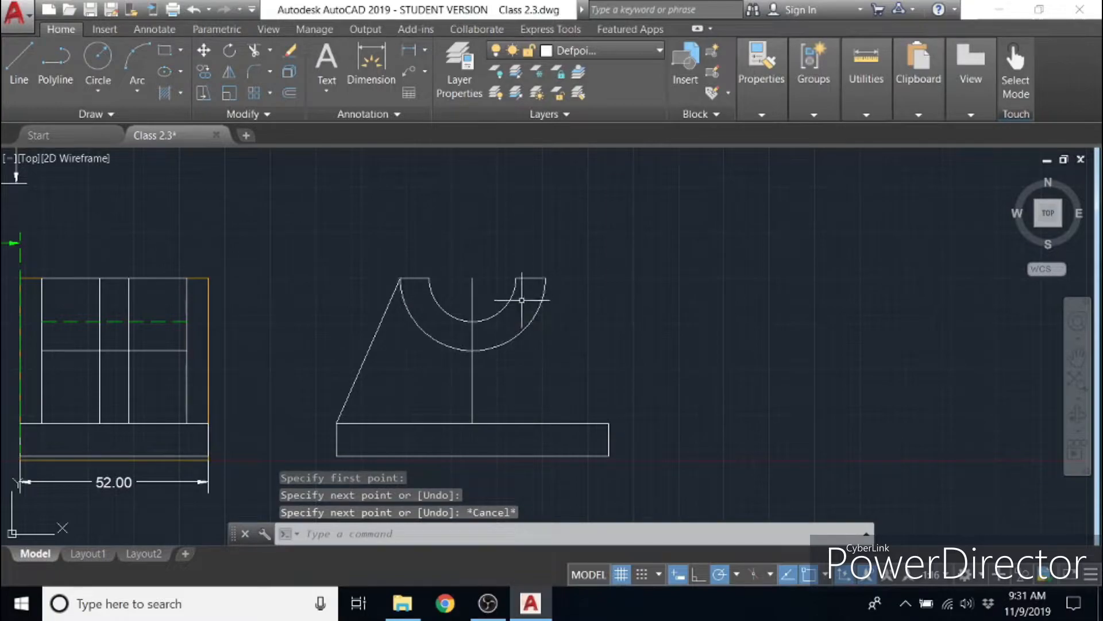
key(space)
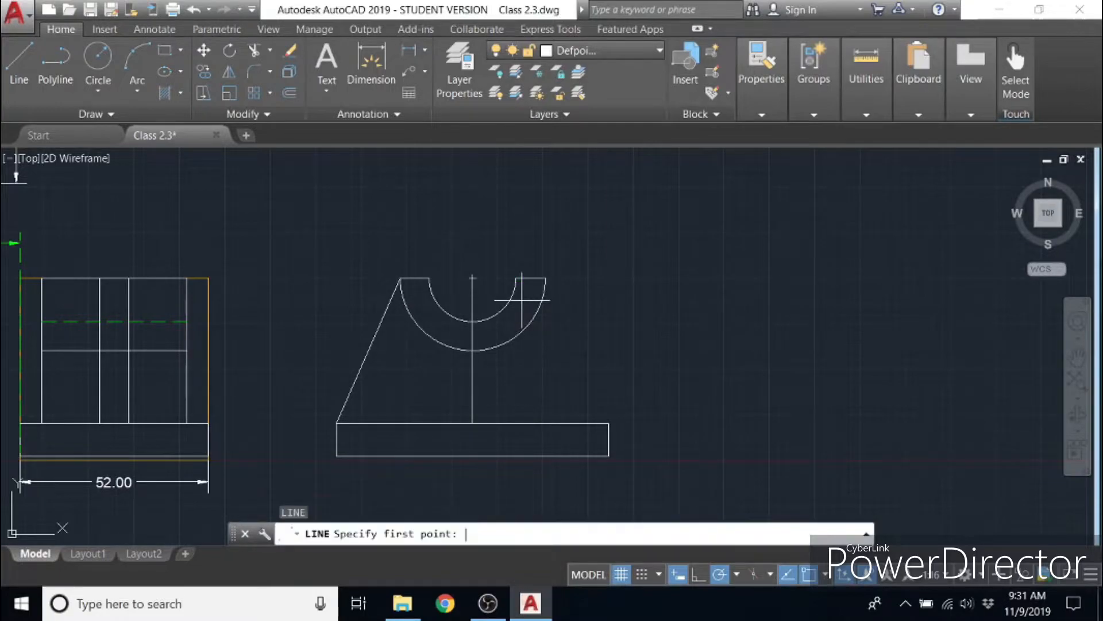
click(546, 278)
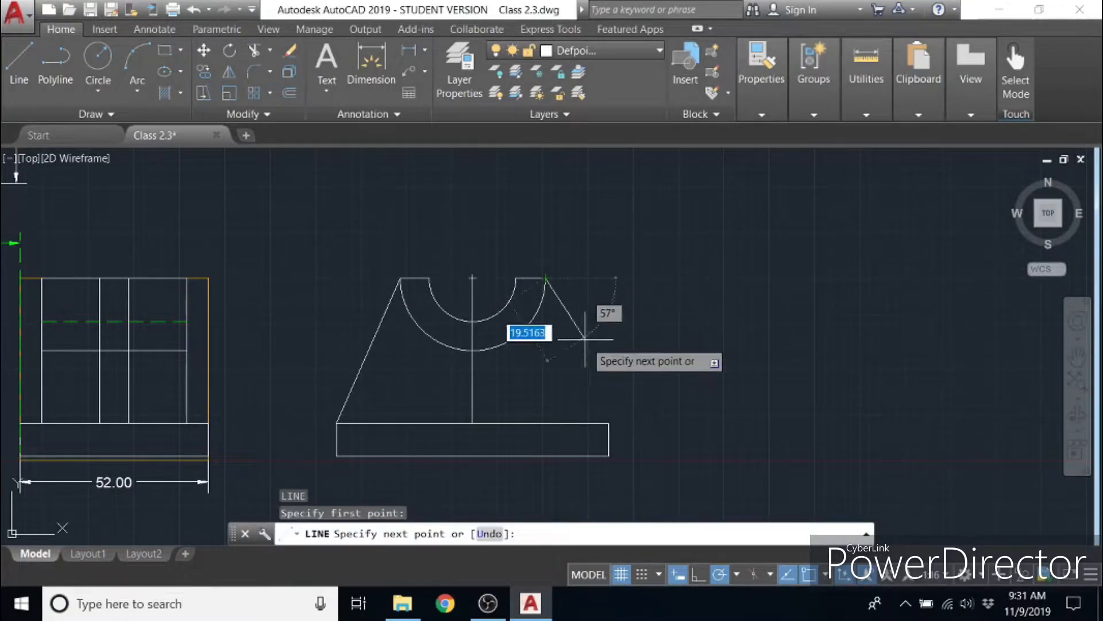
click(606, 423)
key(Escape)
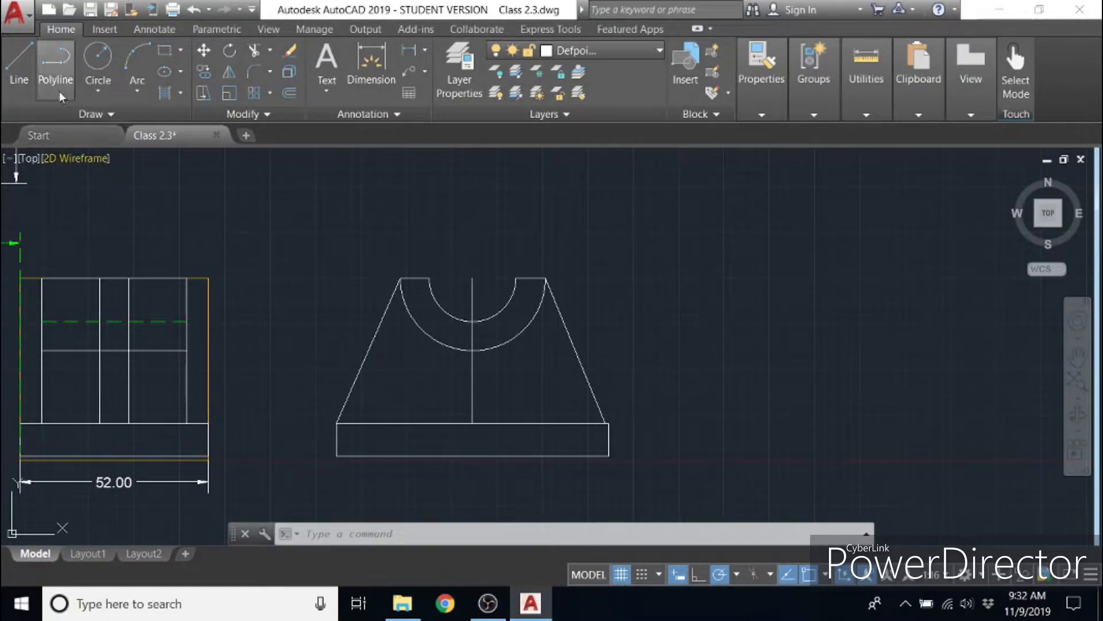
- Offset the vertical centre line by 5 units to both sides
click(290, 92)
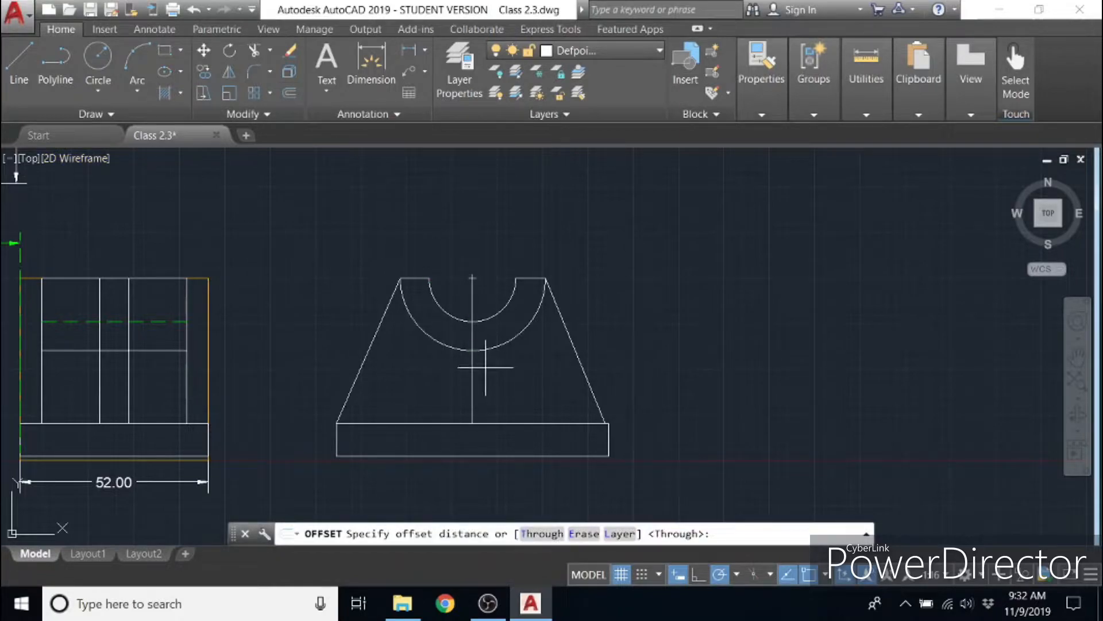
click(472, 351)
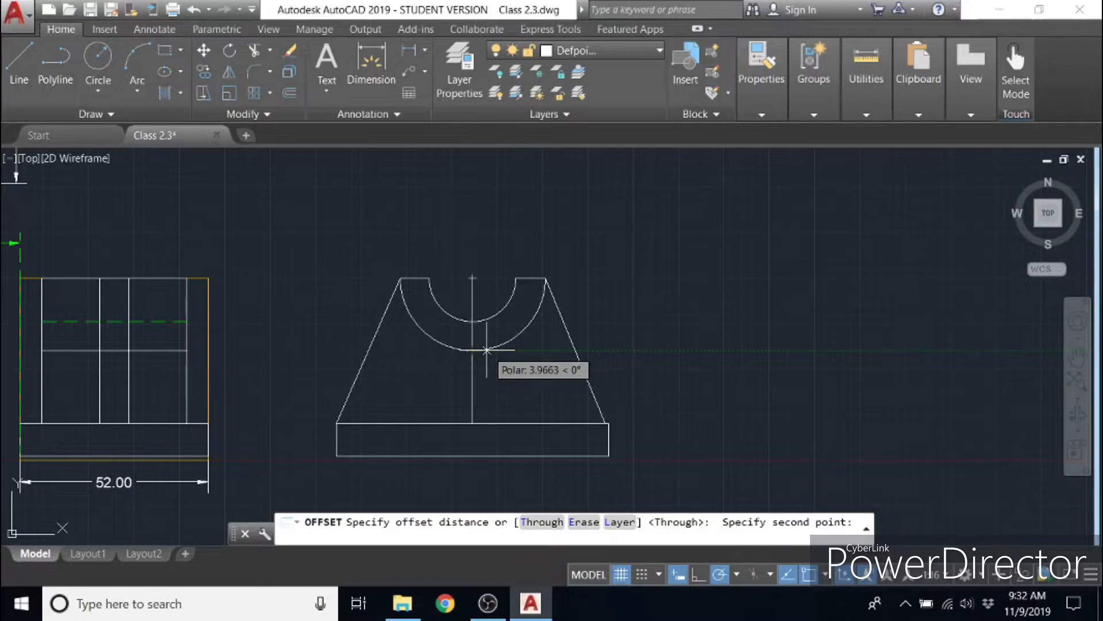
key(Return)
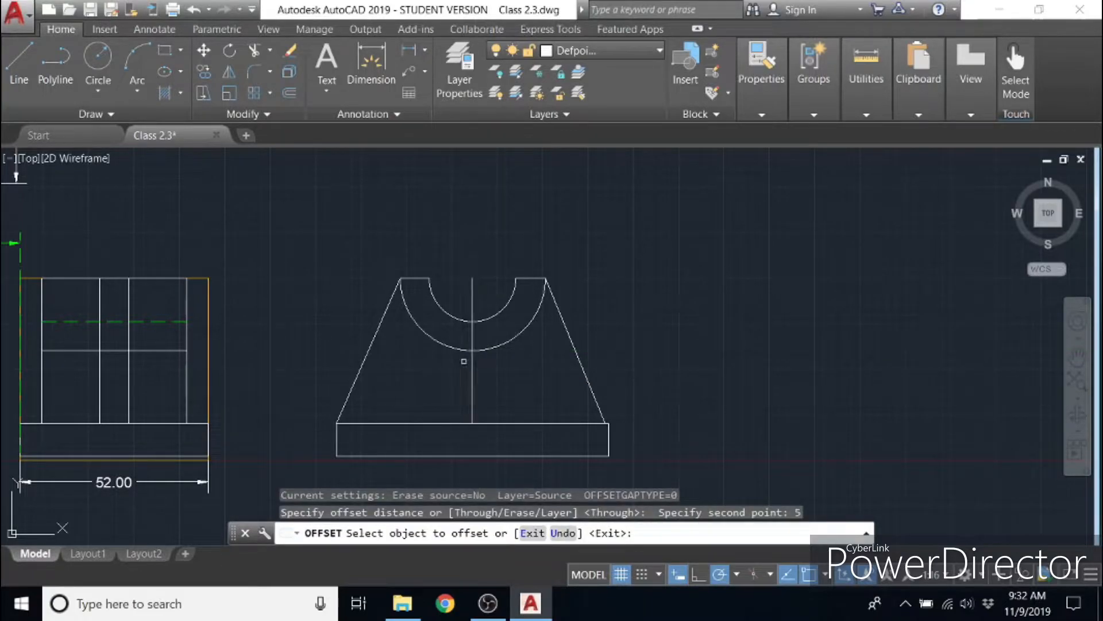
click(473, 385)
click(484, 384)
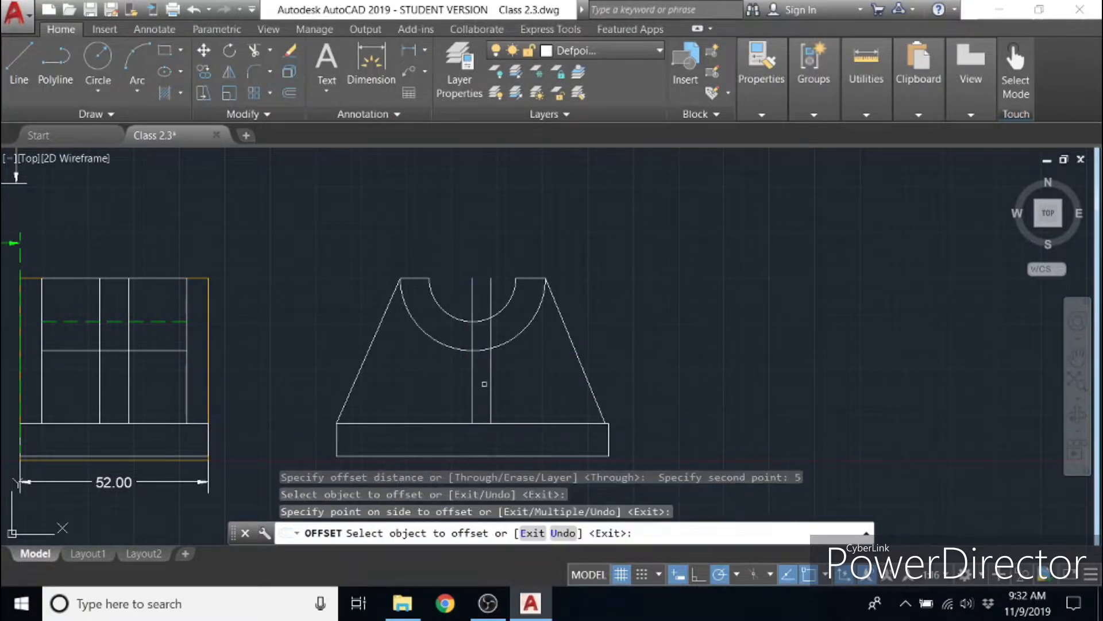
click(473, 384)
click(465, 385)
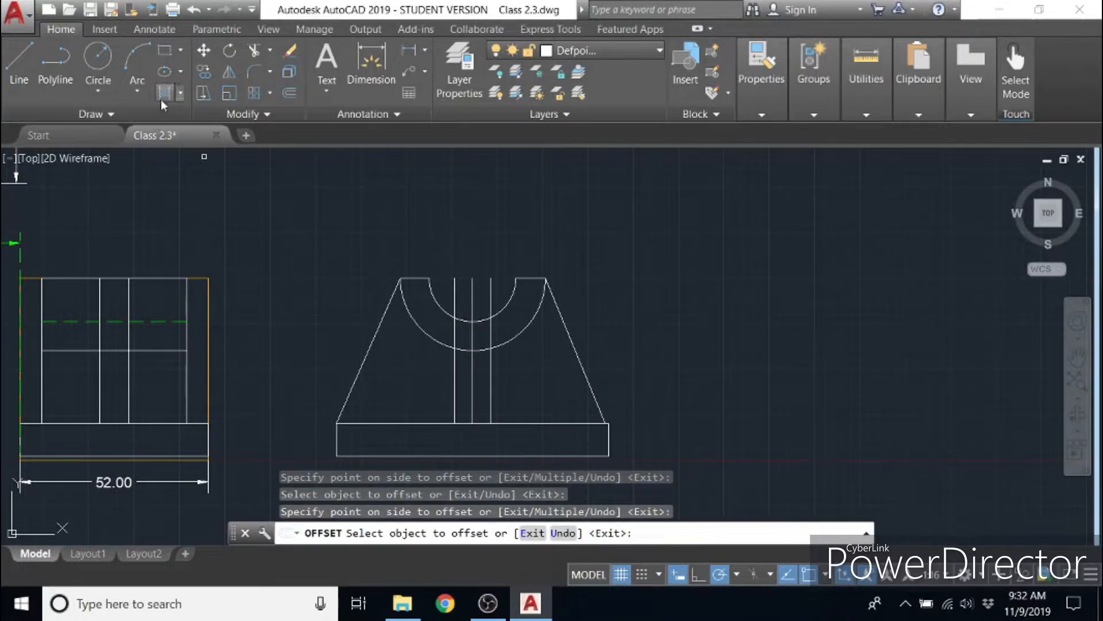
- Trim the outer arc between the two offset lines and the parts of the vertical lines above the inner arc
click(256, 52)
click(545, 403)
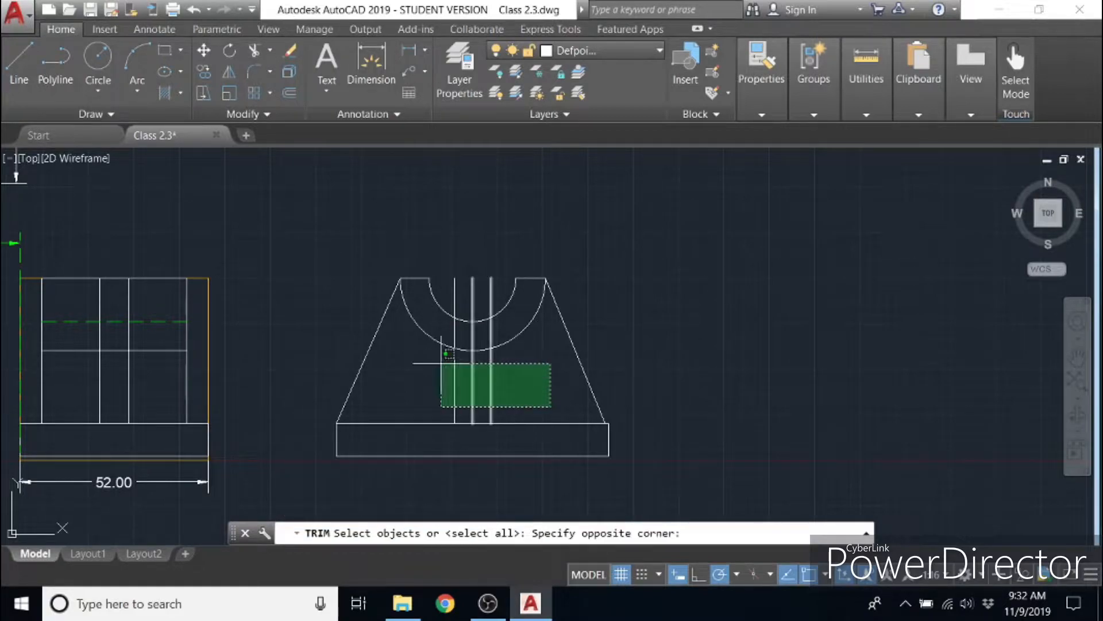
click(368, 263)
key(Return)
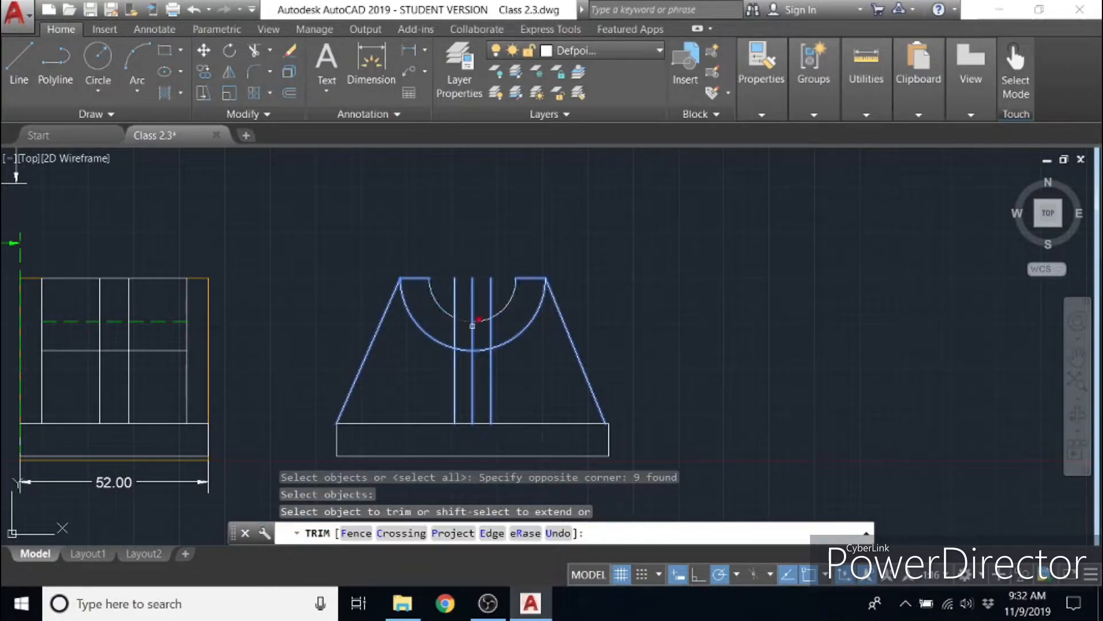
click(467, 352)
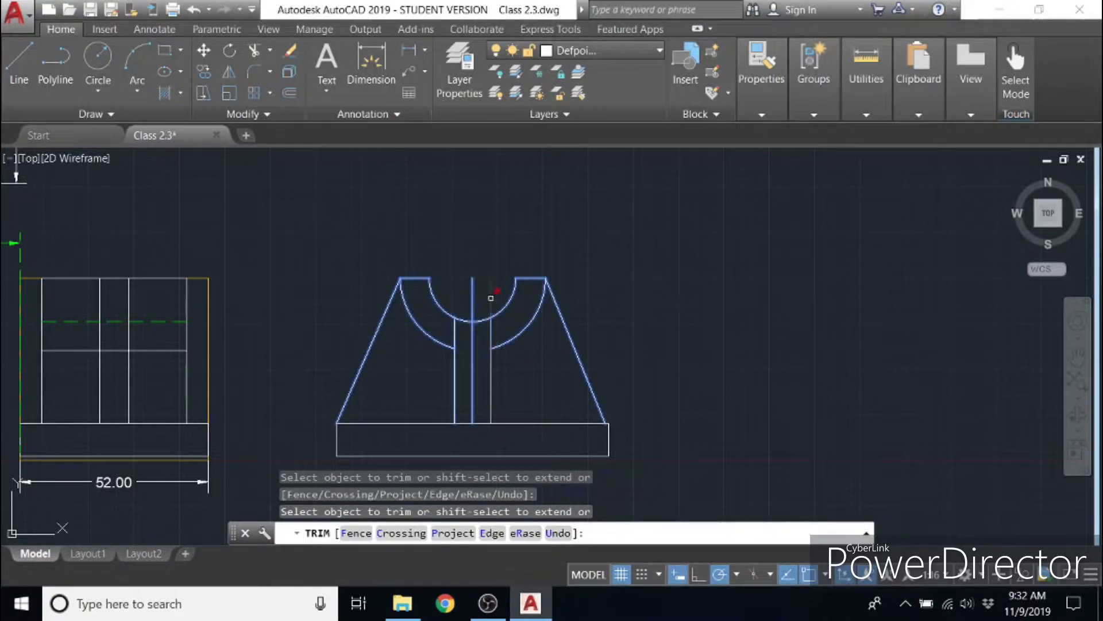
click(500, 293)
click(468, 295)
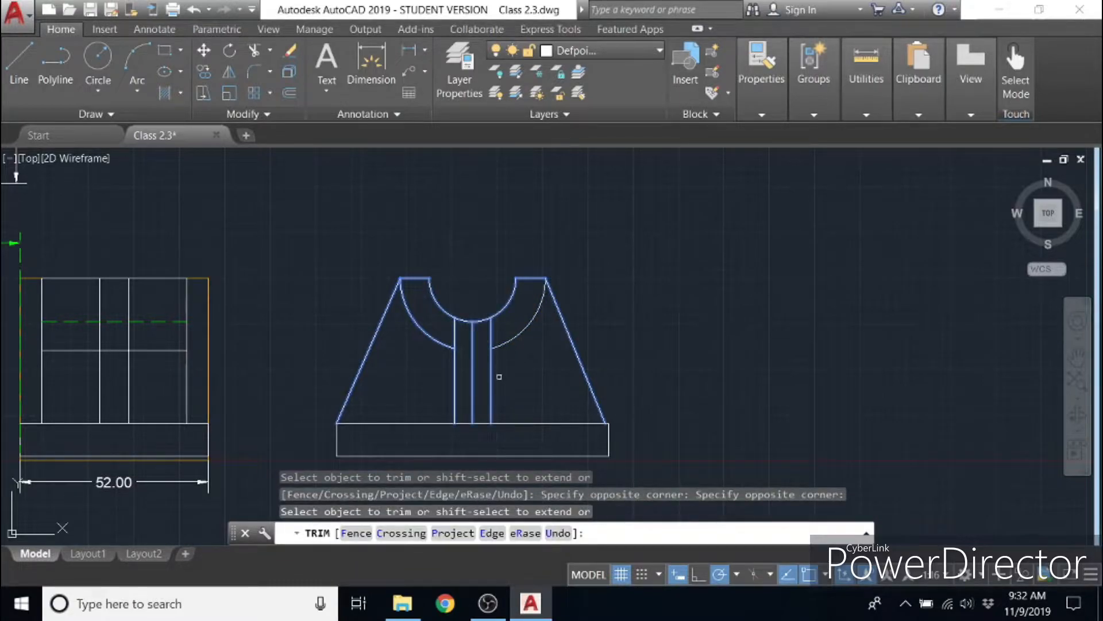
- Trim the vertical lines inside the half ring and the centre line below it, and erase the leftover centre-line piece
click(472, 352)
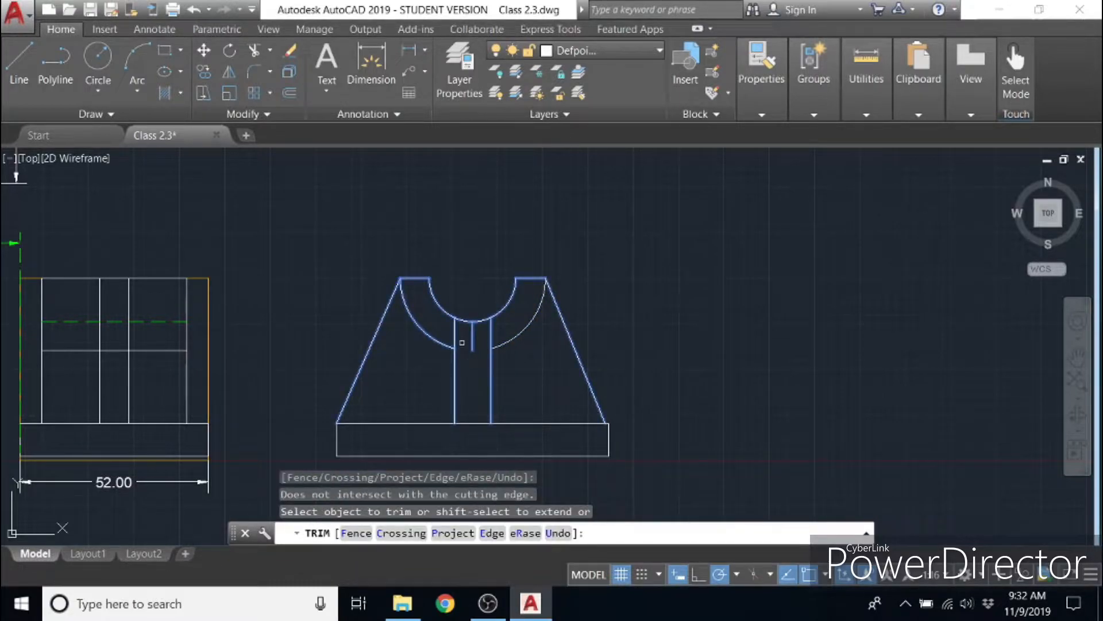
click(493, 333)
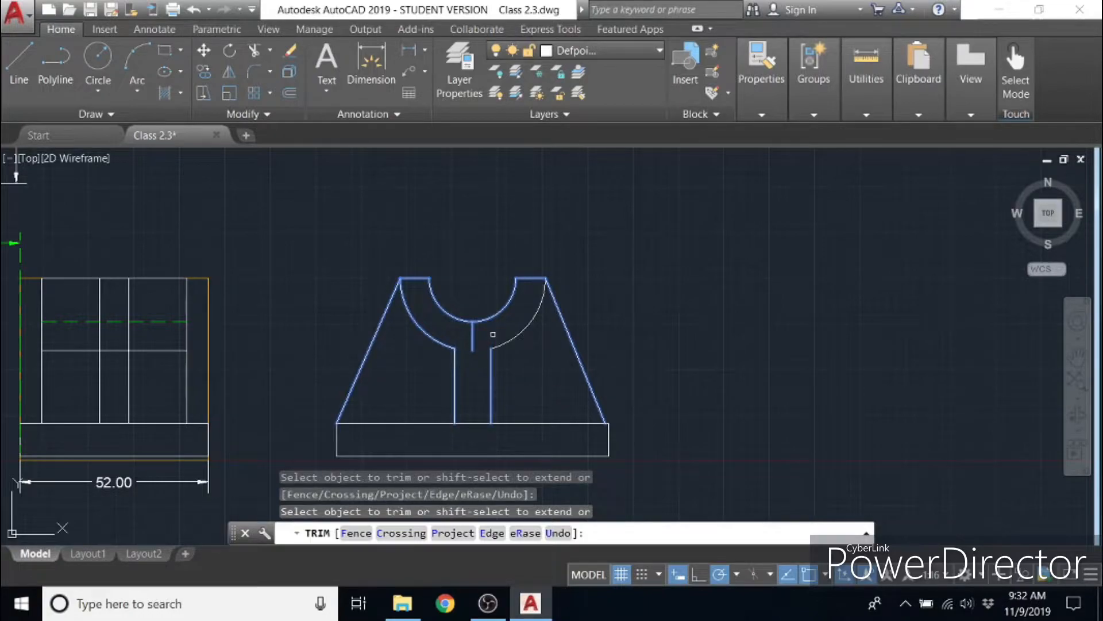
key(Escape)
click(473, 342)
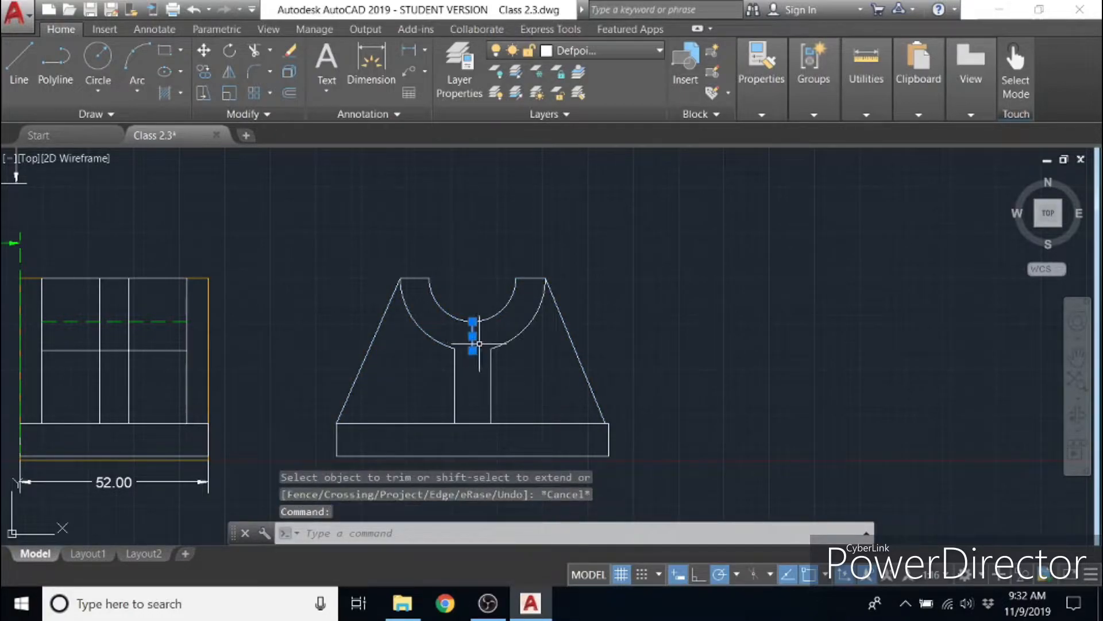
key(Delete)
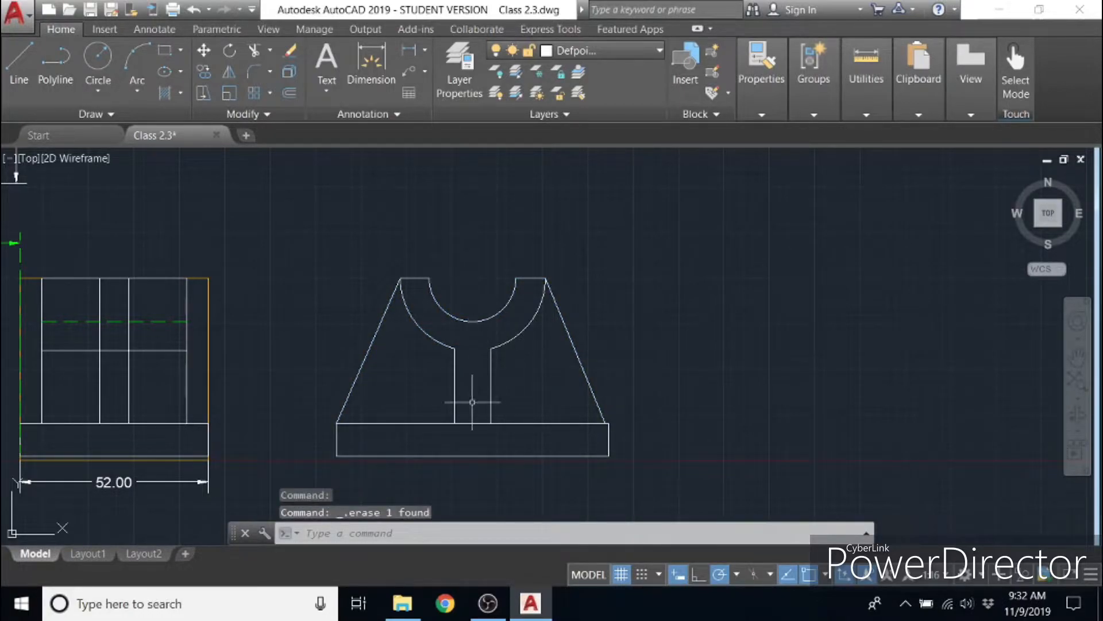
- Turn layer hide 2 back on to show the dashed guide rectangle around the redrawn front view
mouse_move(370, 406)
middle_down()
mouse_move(832, 411)
mouse_move(820, 408)
middle_up()
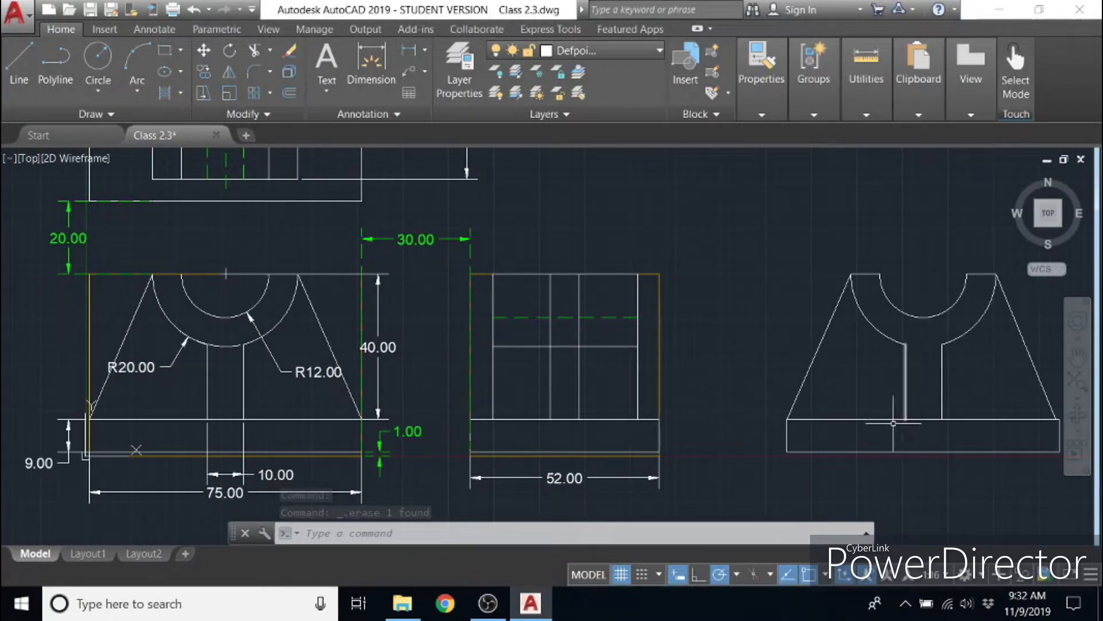
middle_drag(850, 408, 727, 408)
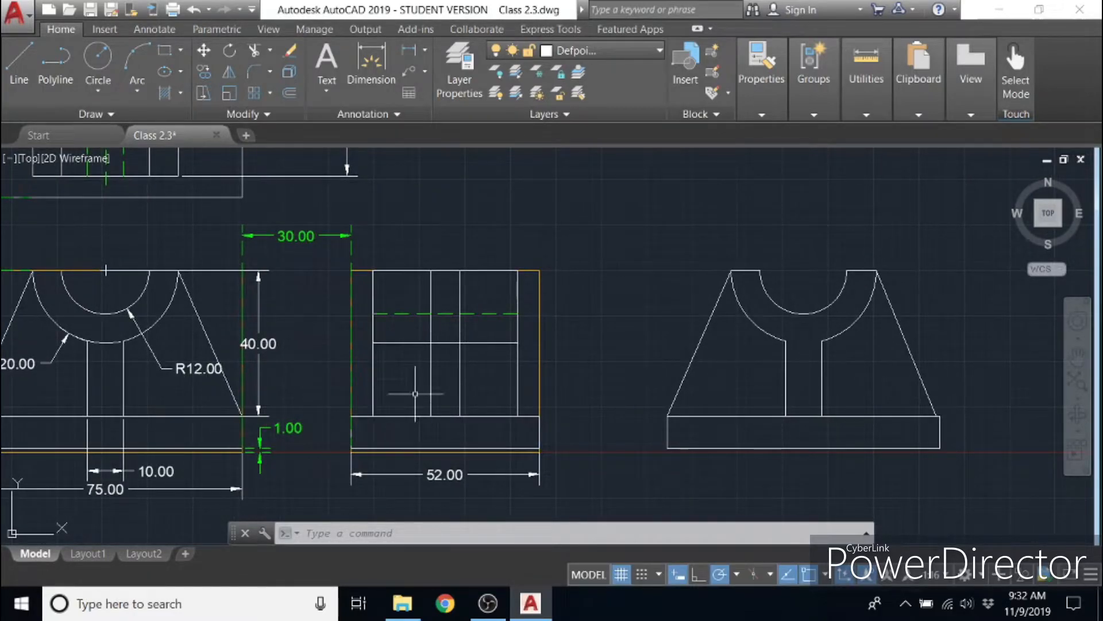
middle_drag(615, 384, 496, 371)
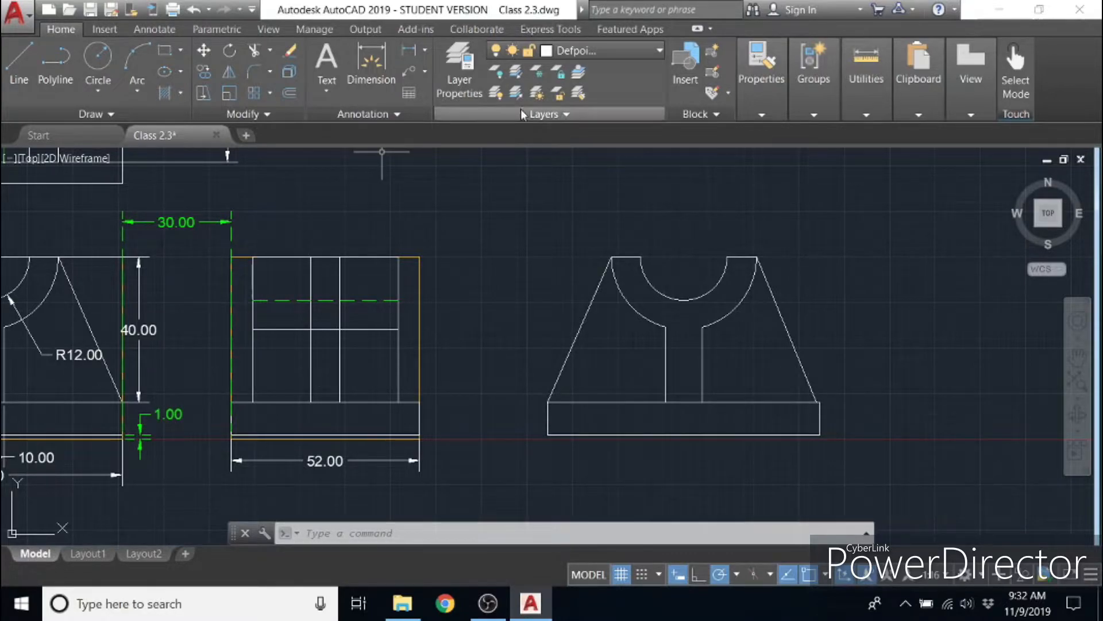
click(603, 52)
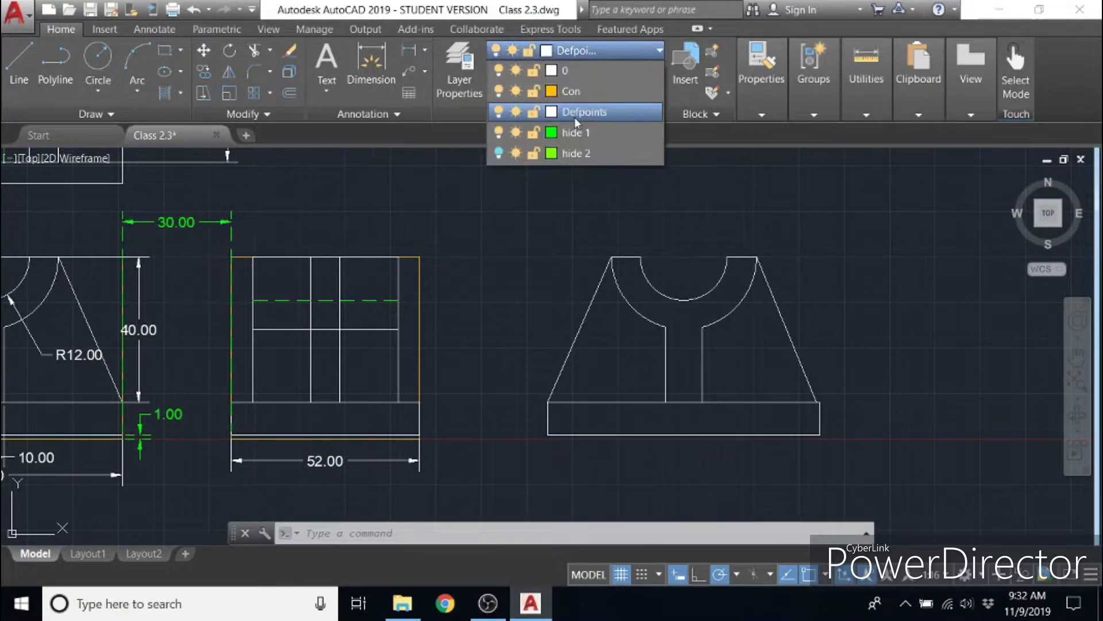
click(498, 154)
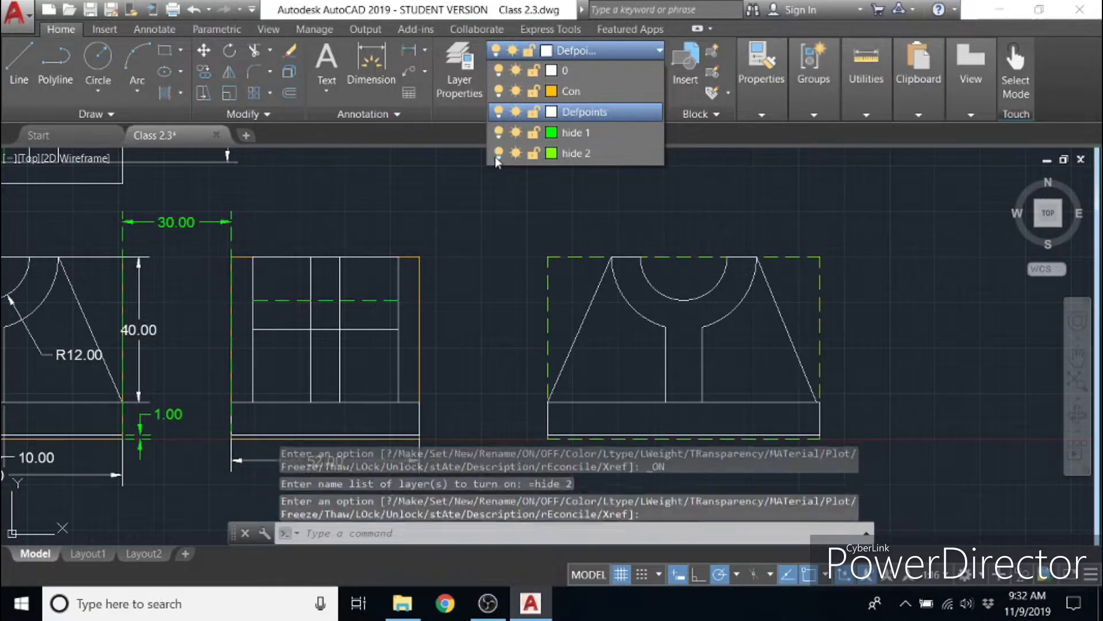
click(860, 366)
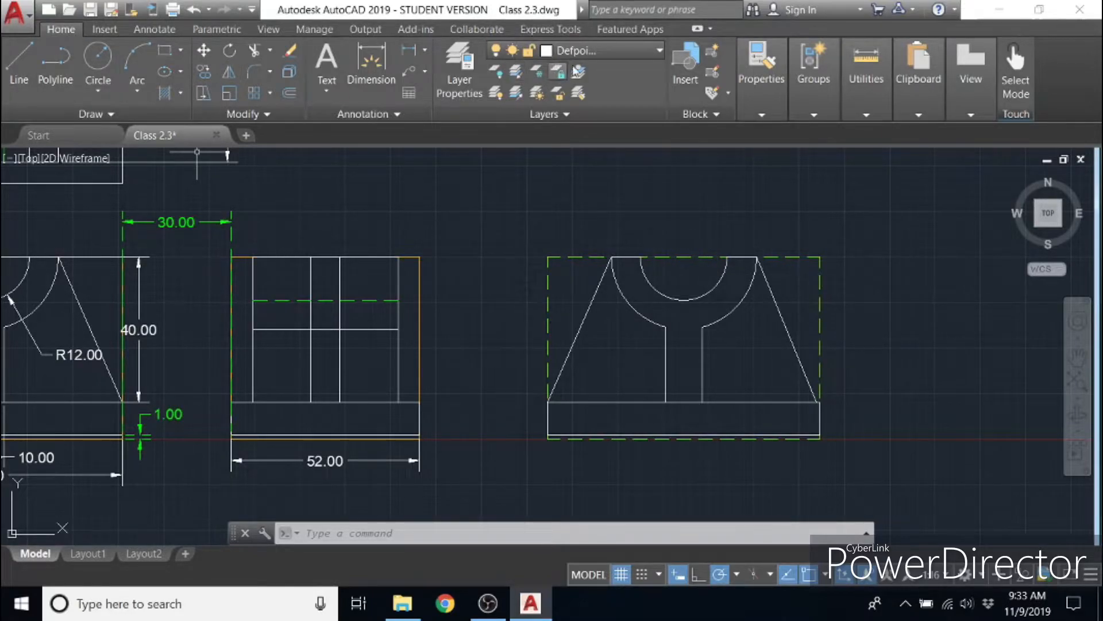
- Make hide 2 the current layer
click(629, 55)
click(581, 115)
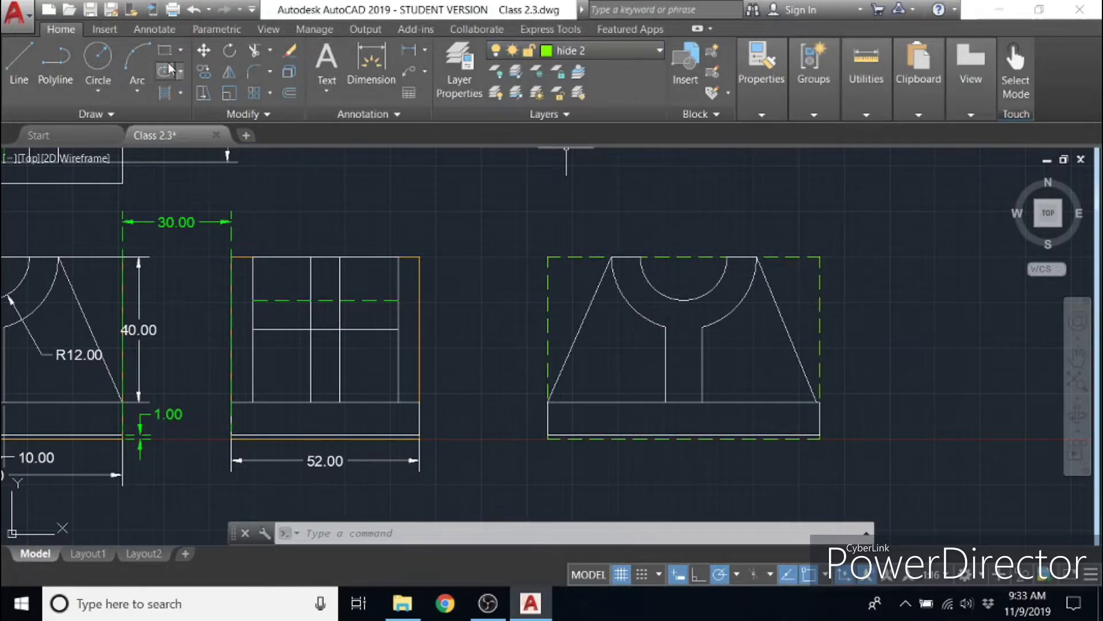
click(290, 95)
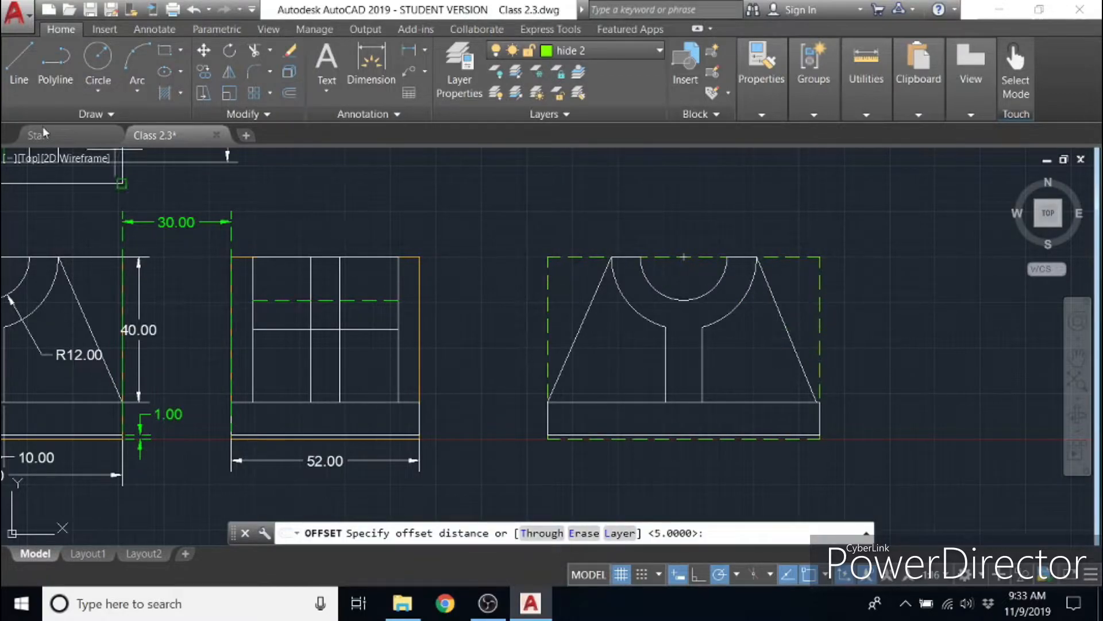
click(17, 68)
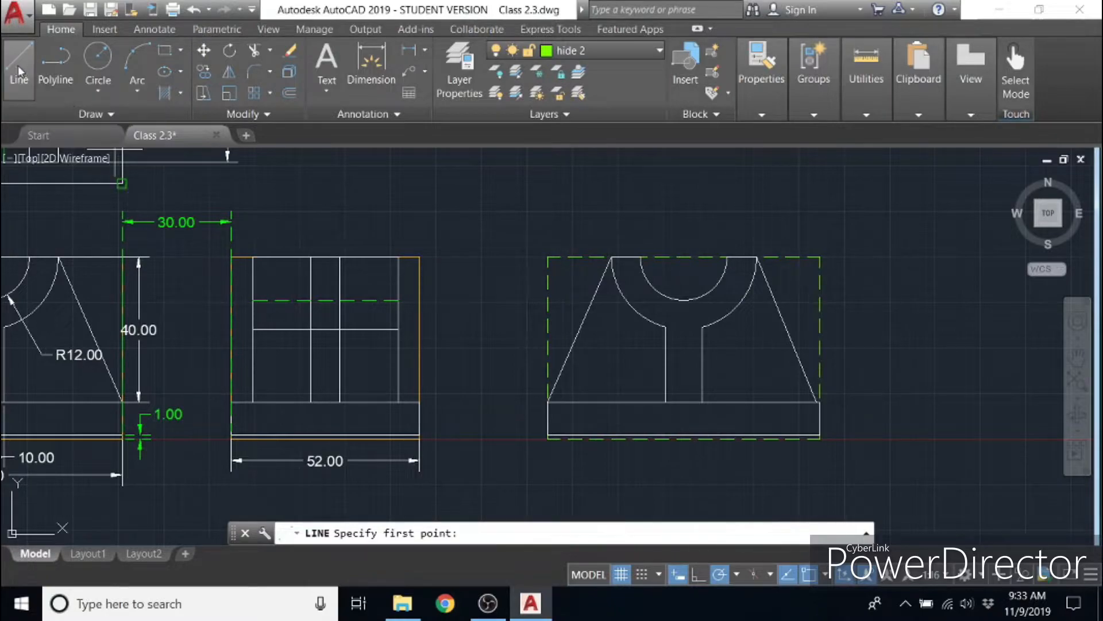
click(815, 252)
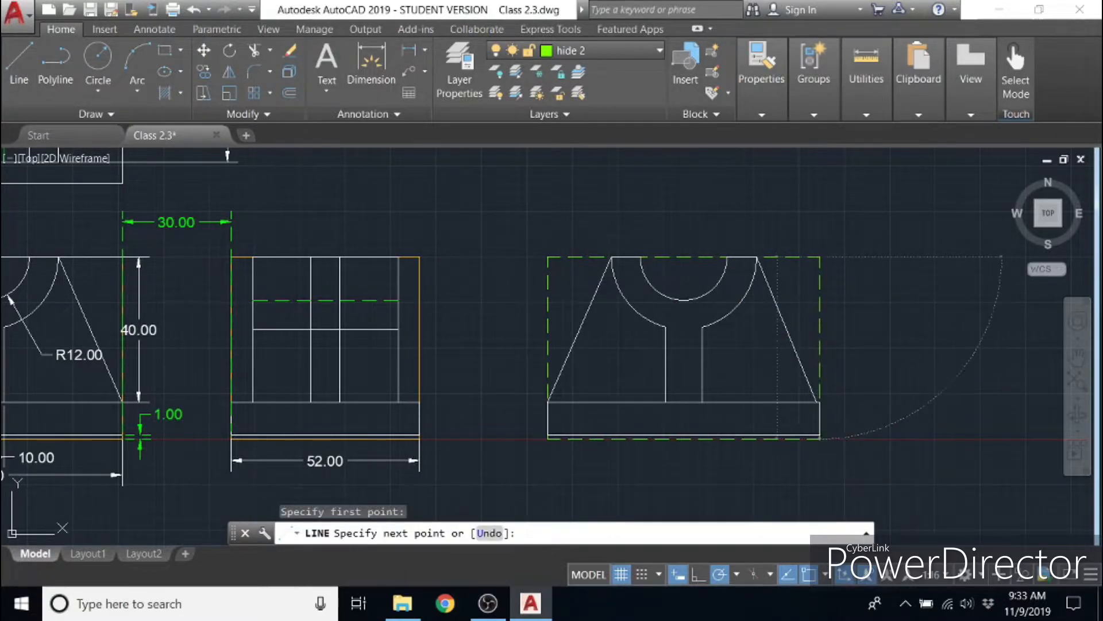
key(Escape)
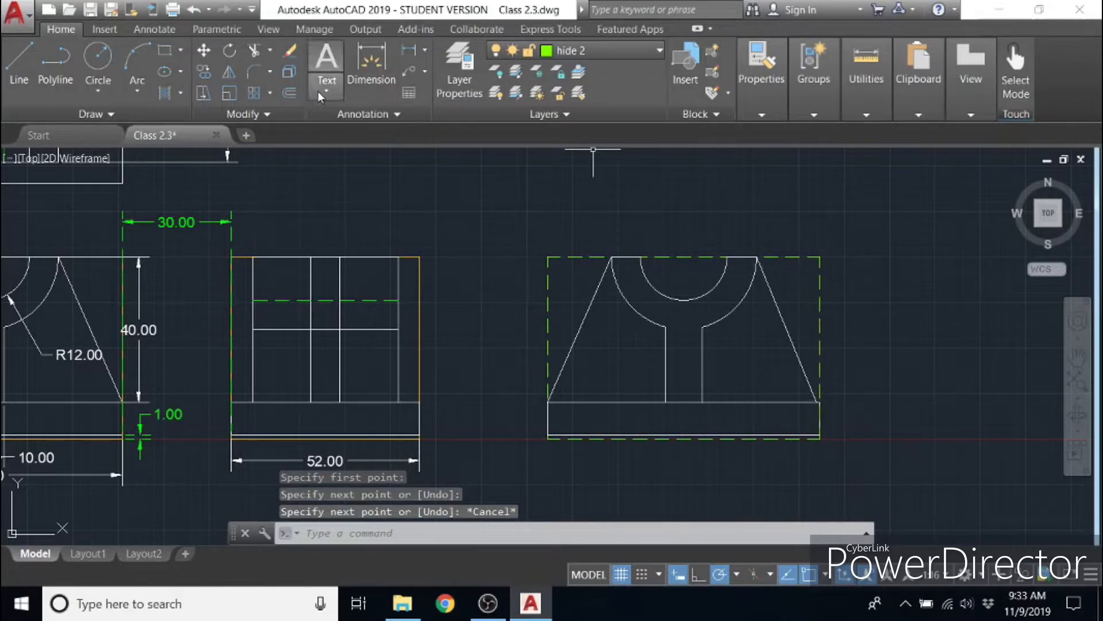
- Offset the right edge of the dashed guide rectangle 30 units outward to start the side view's guide
click(290, 94)
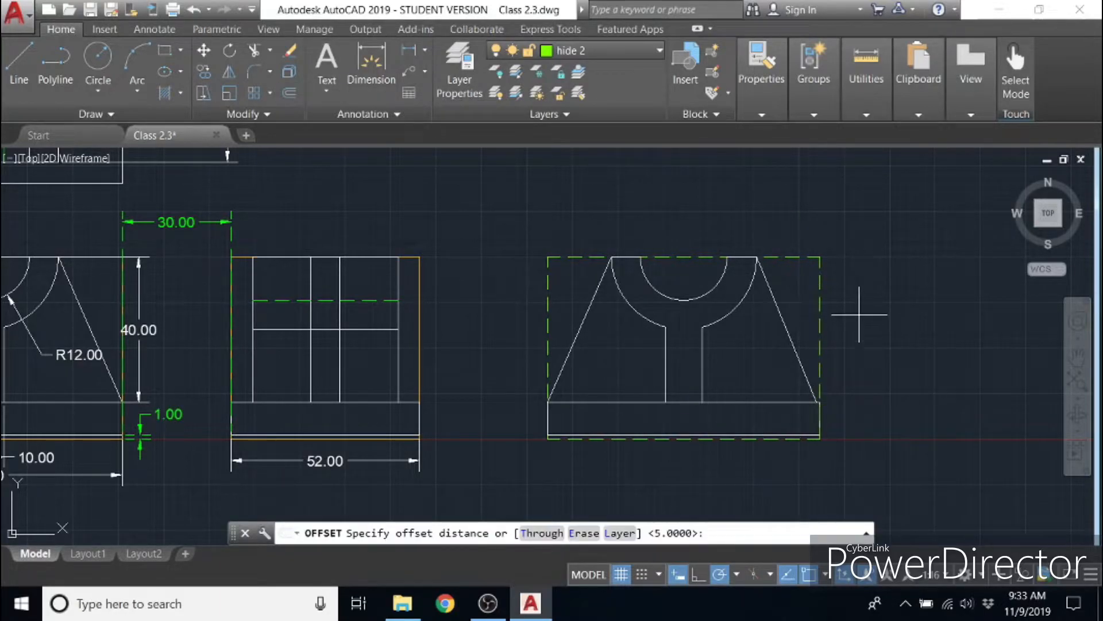
click(820, 348)
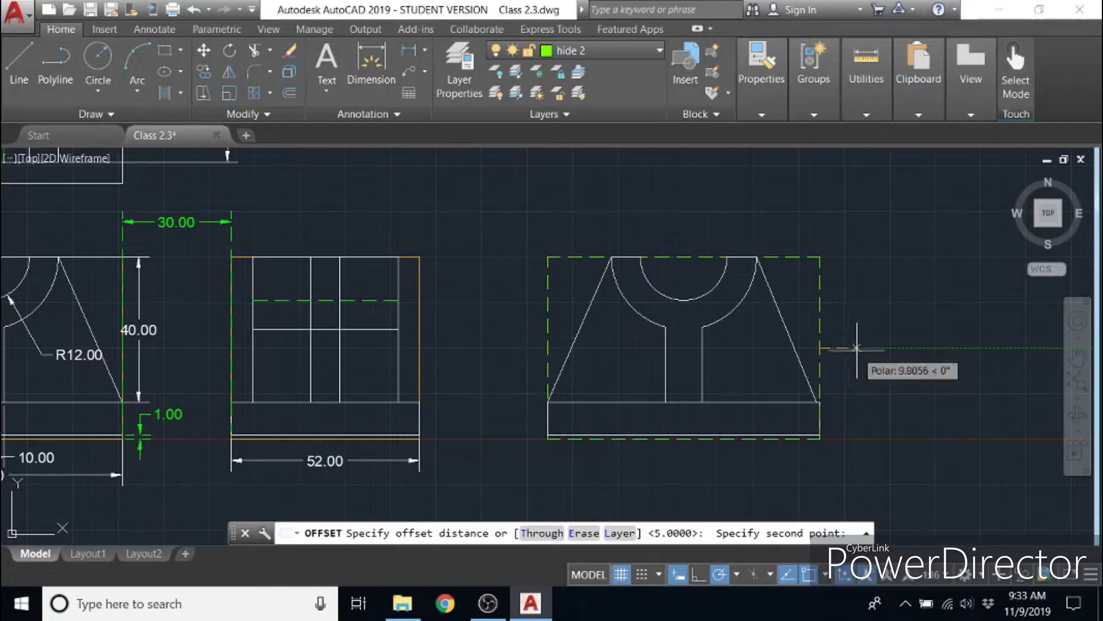
text(30)
key(Return)
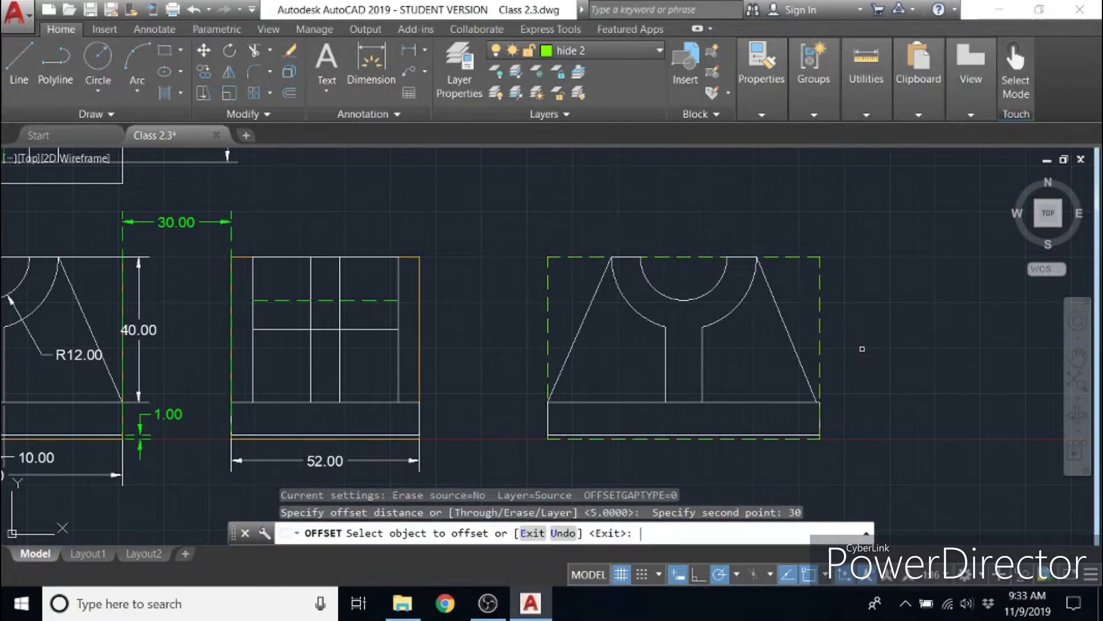
click(824, 347)
click(831, 345)
key(Escape)
click(820, 343)
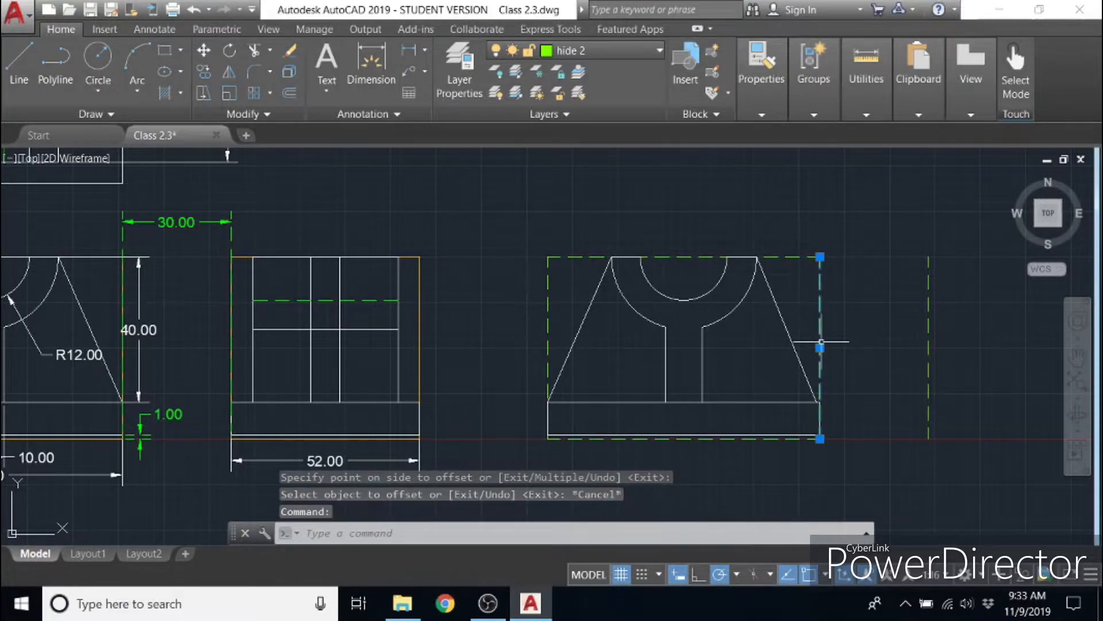
key(Delete)
- Complete the side-view guide rectangle with a 52-unit top line, a right edge of equal height and a closing bottom line
middle_drag(893, 354, 508, 352)
click(19, 64)
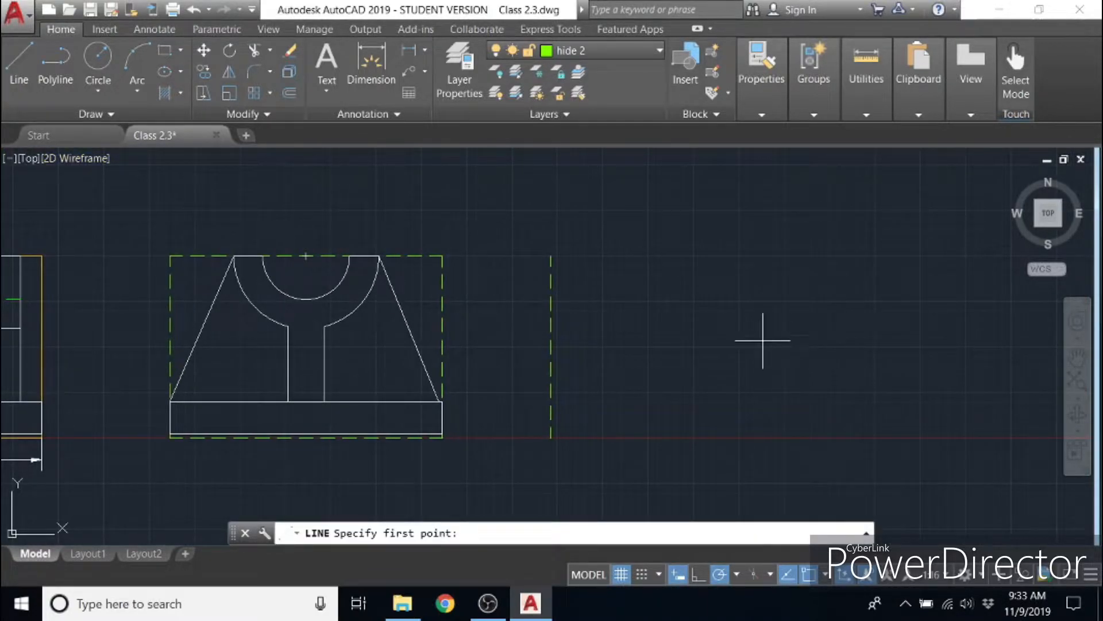
click(550, 255)
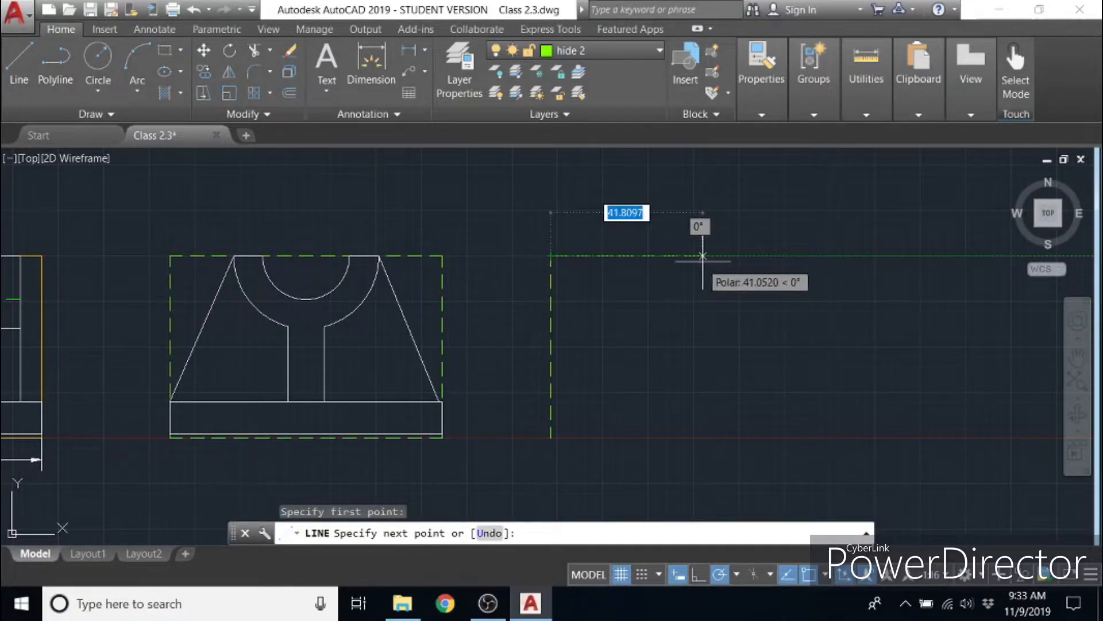
mouse_move(670, 260)
middle_down()
mouse_move(919, 257)
mouse_move(764, 263)
middle_up()
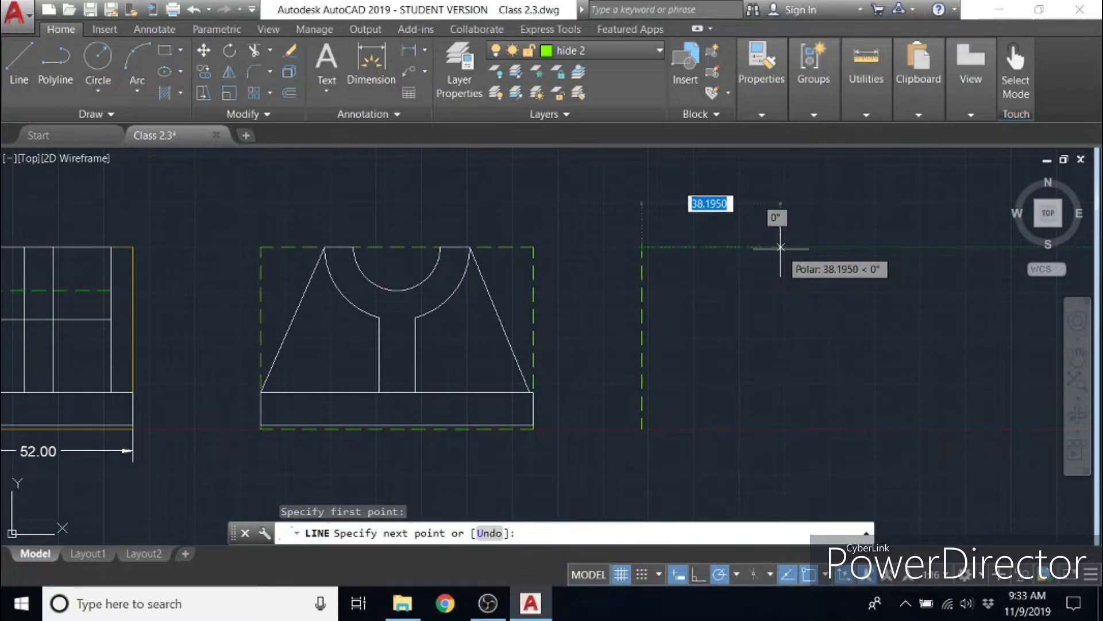
text(5)
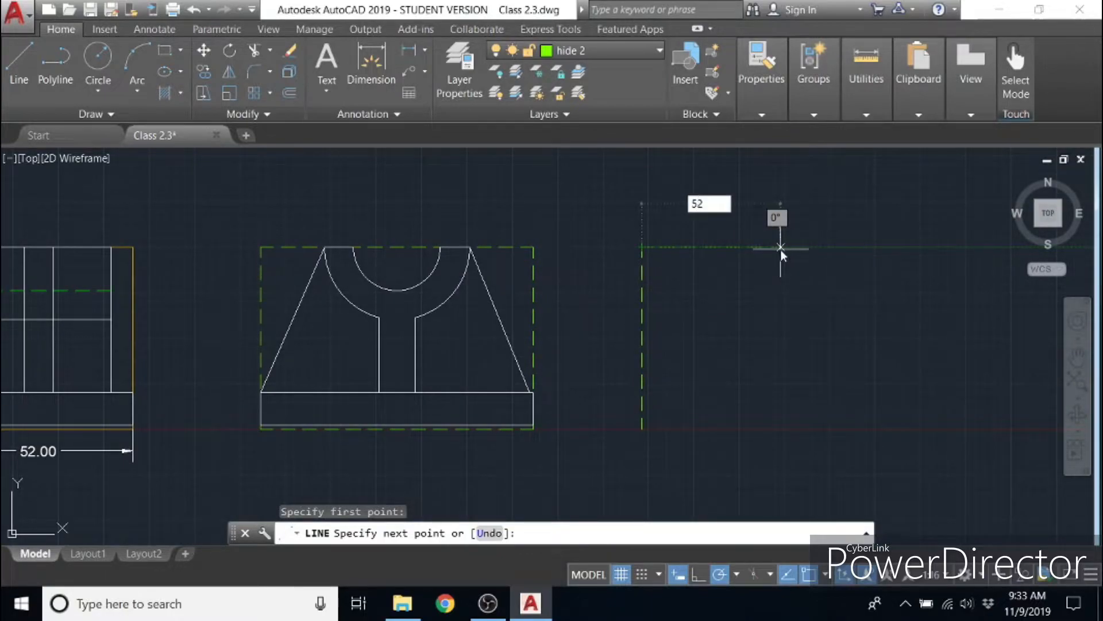
text(2)
key(Return)
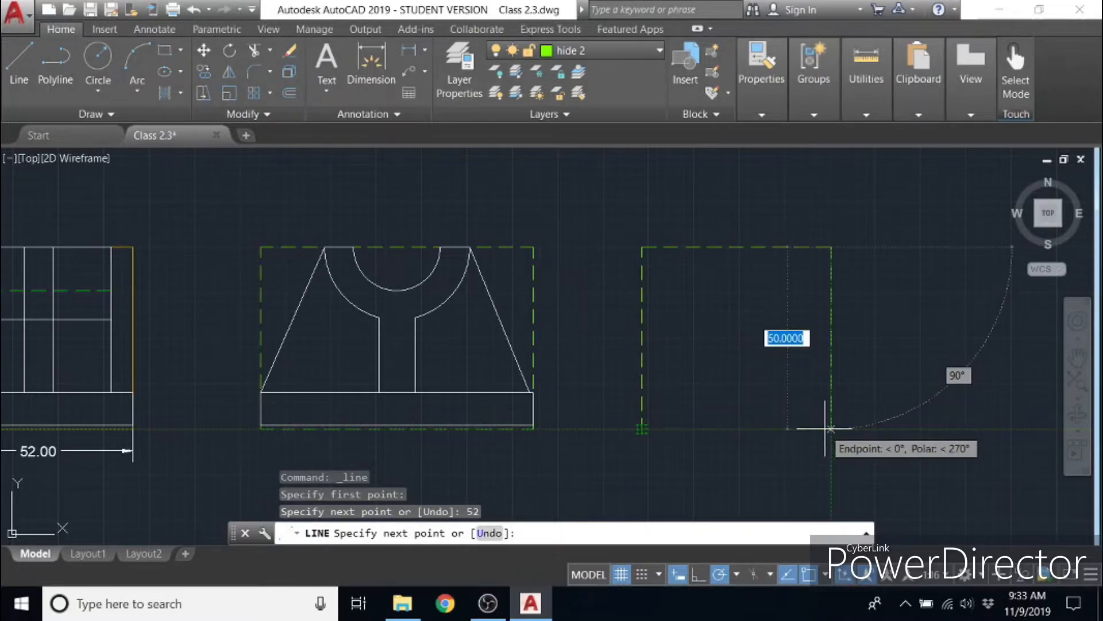
click(831, 428)
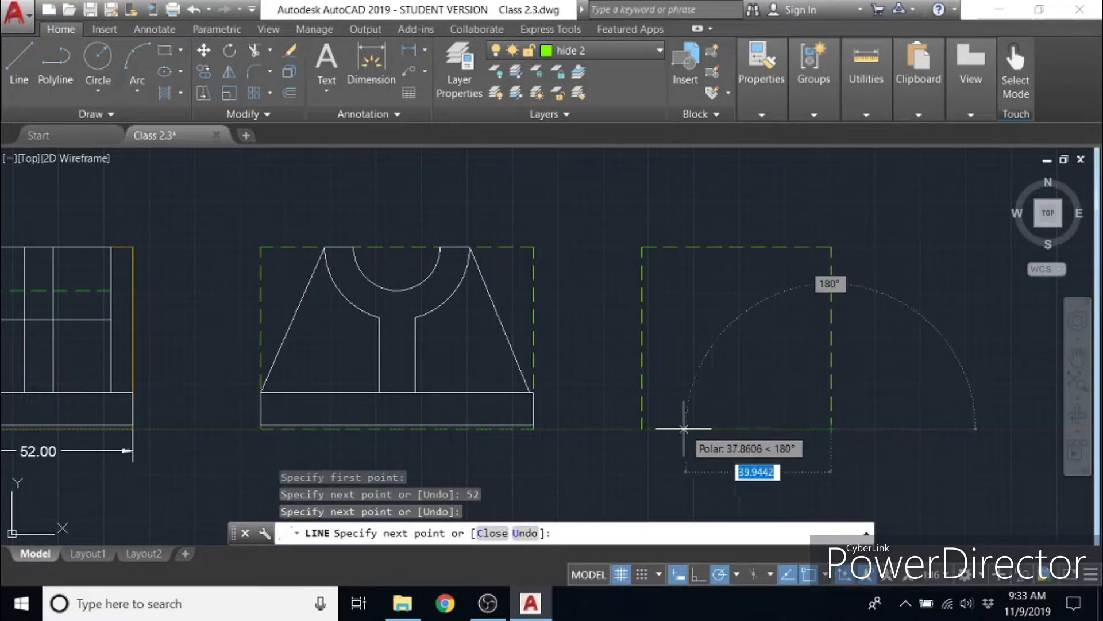
click(642, 428)
key(Escape)
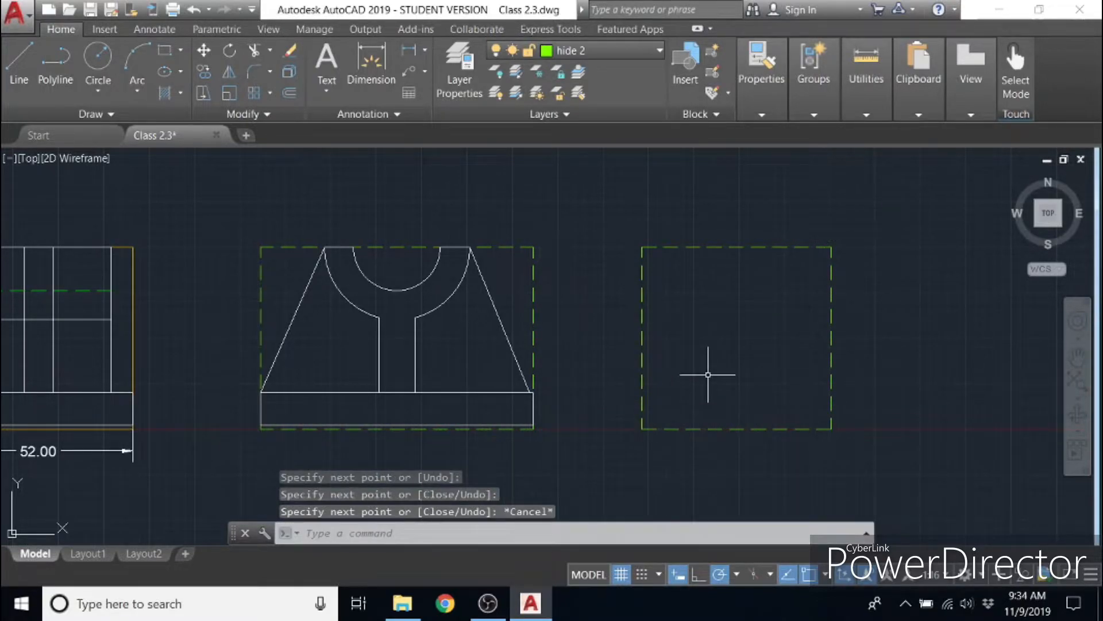
- Make Defpoints the current layer
middle_drag(446, 456, 658, 444)
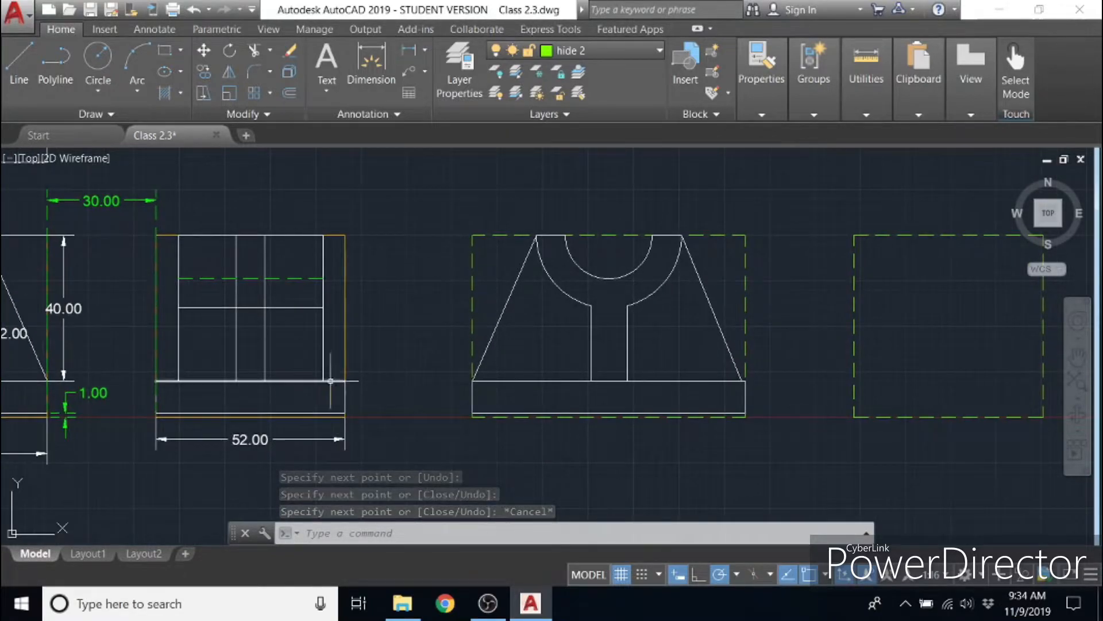
middle_drag(428, 441, 308, 444)
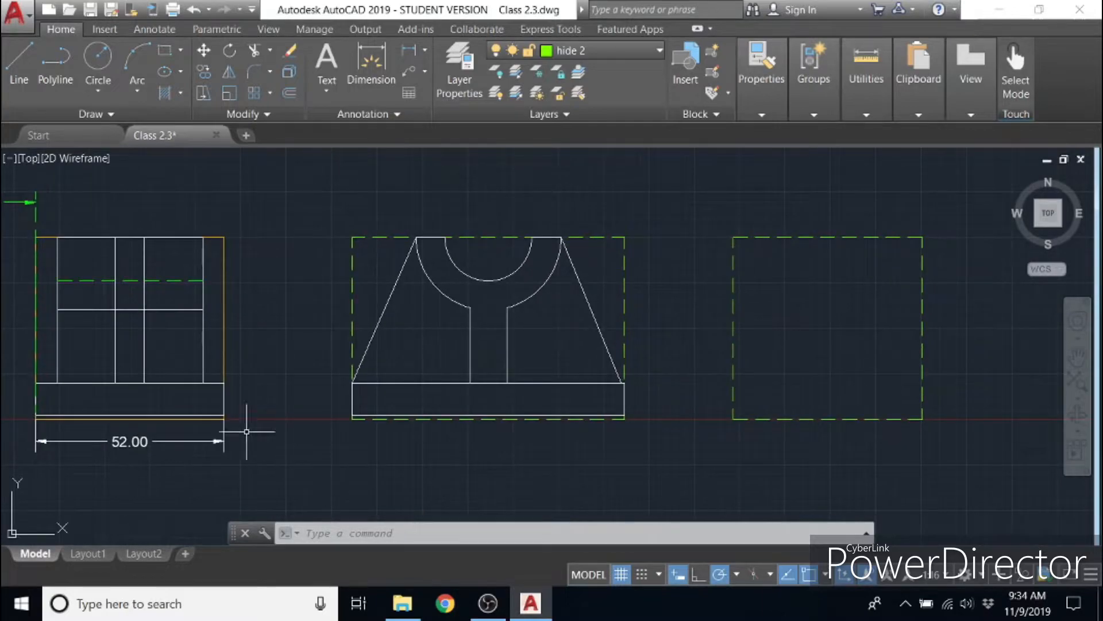
click(604, 51)
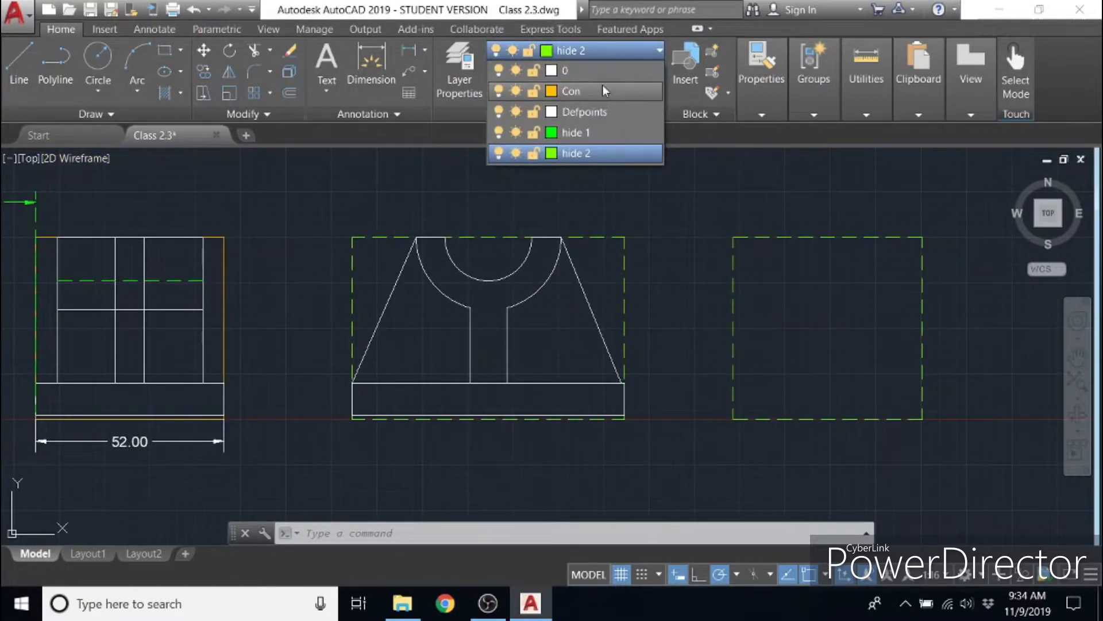
click(598, 111)
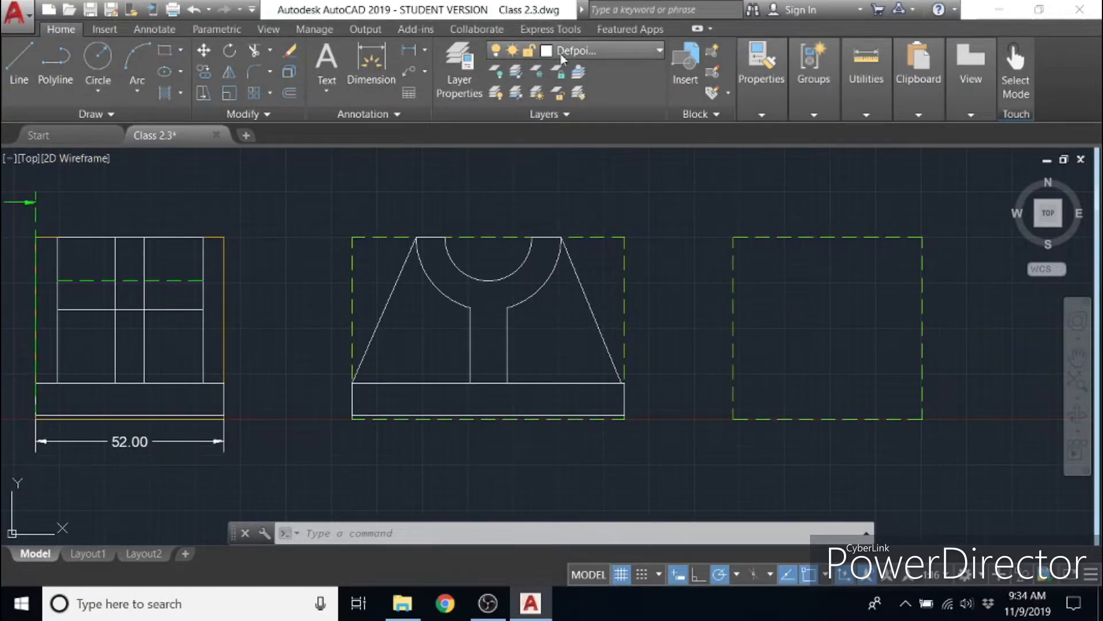
- Draw the side view's base as a 52 by 9 rectangle inside the new guide, its bottom level with the front view's base
click(19, 63)
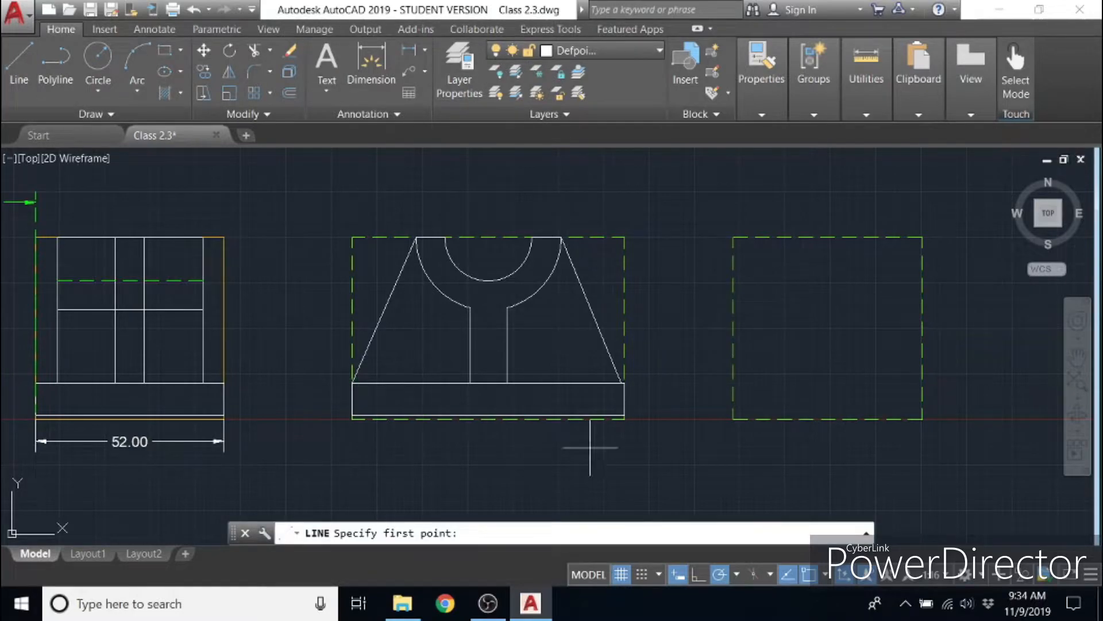
scroll(625, 415, up, 3)
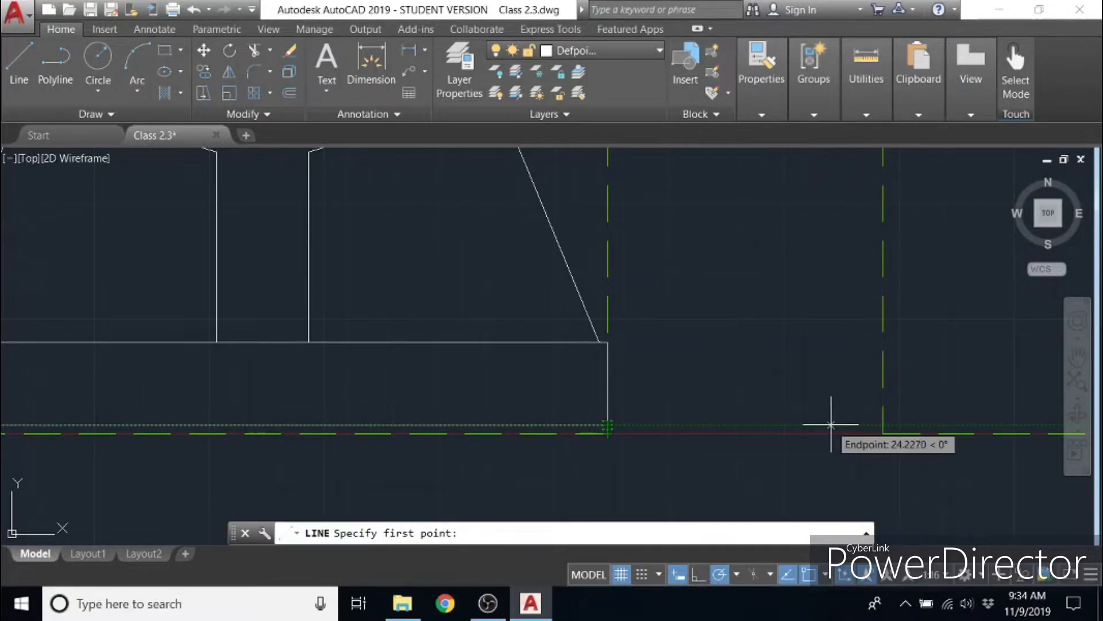
click(883, 425)
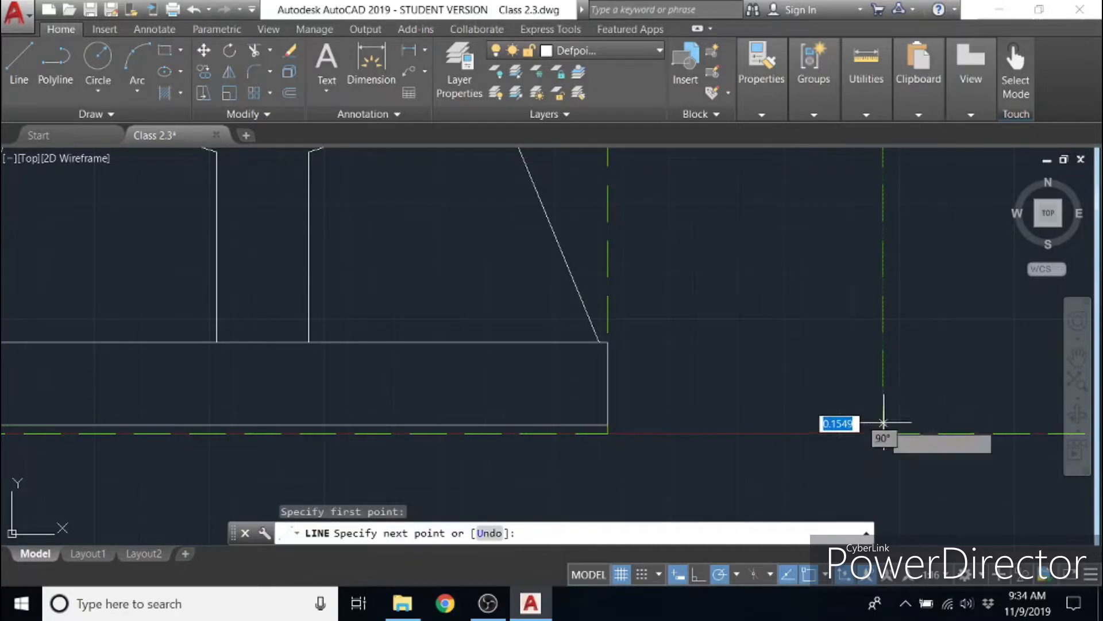
middle_drag(986, 422, 361, 424)
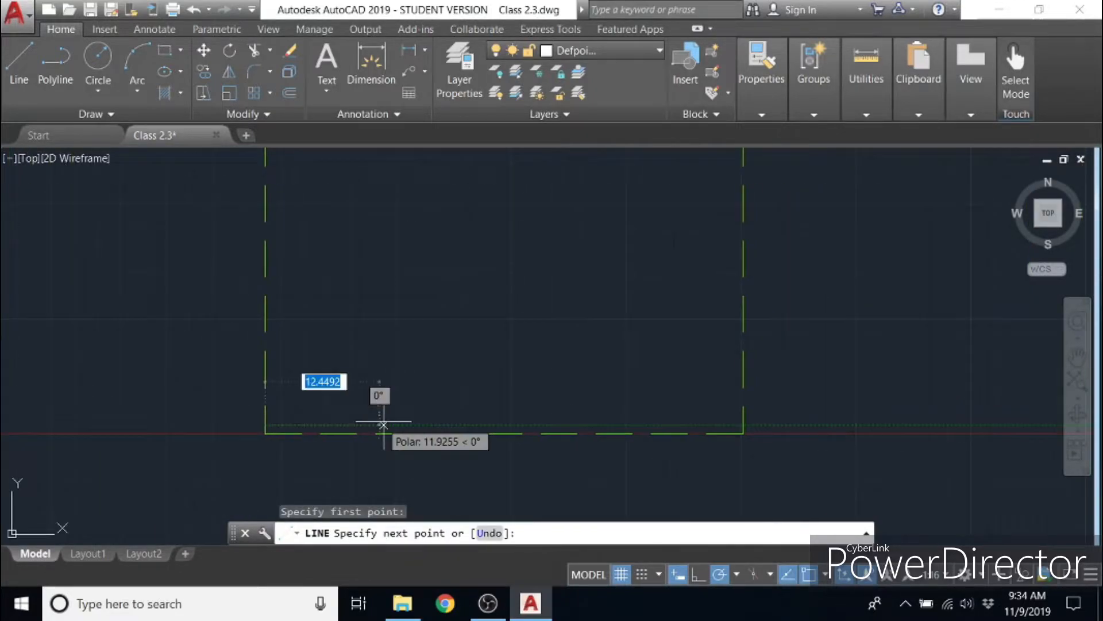
click(743, 425)
text(9)
key(Return)
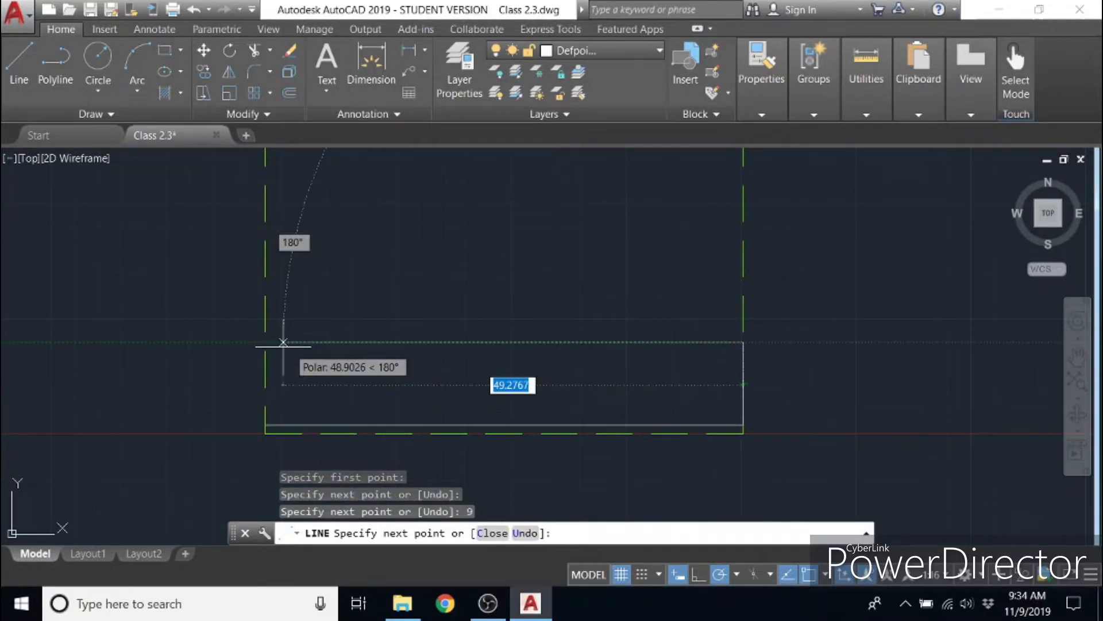
click(265, 342)
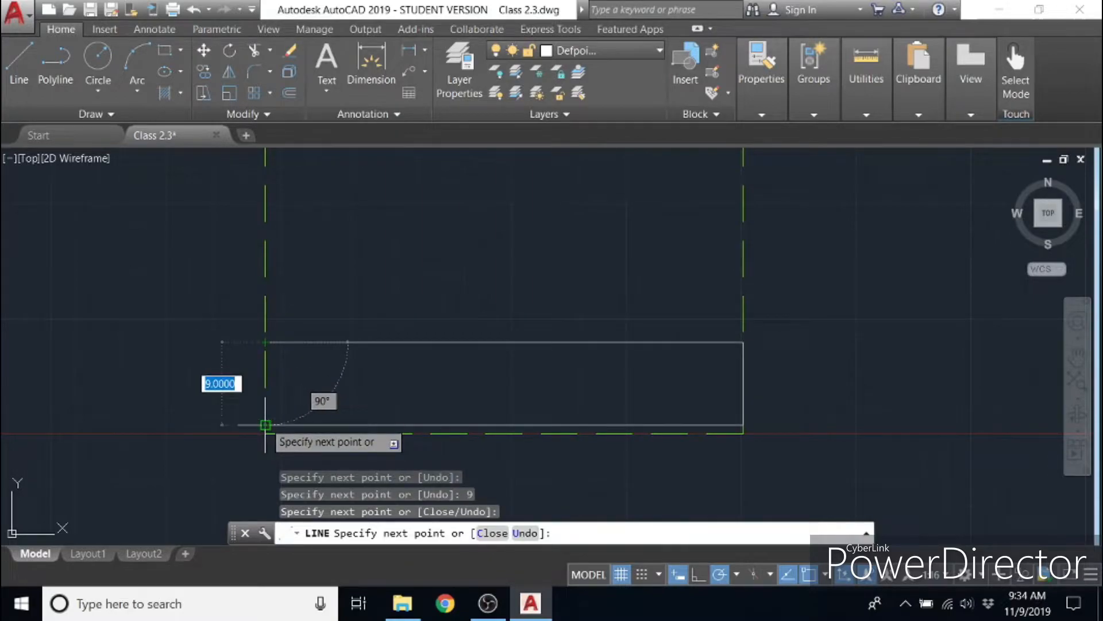
click(265, 426)
right_click(308, 382)
click(348, 397)
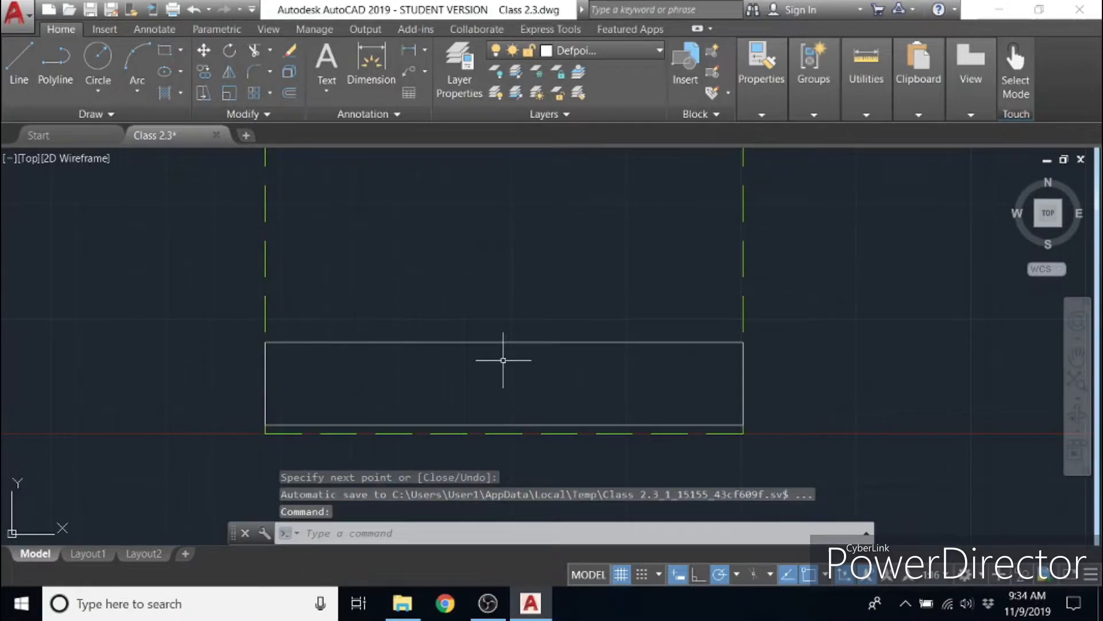
- Draw a vertical centre line from the midpoint of the side view's base top up to the guide rectangle's top edge
middle_drag(502, 358, 944, 411)
scroll(948, 411, down, 4)
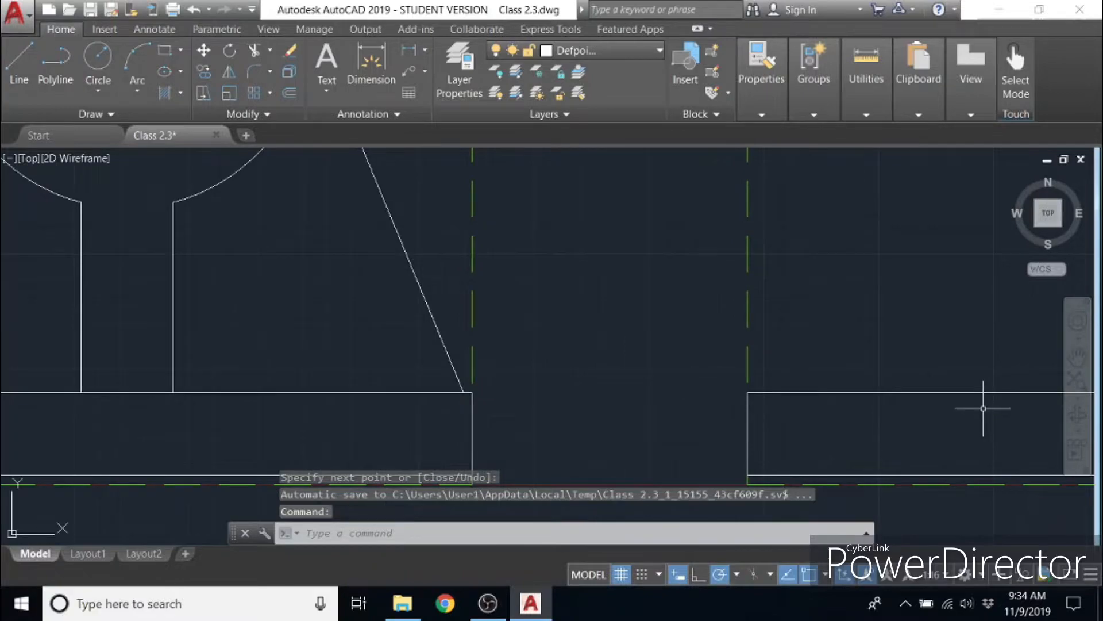
mouse_move(978, 408)
middle_down()
mouse_move(880, 412)
mouse_move(919, 406)
middle_up()
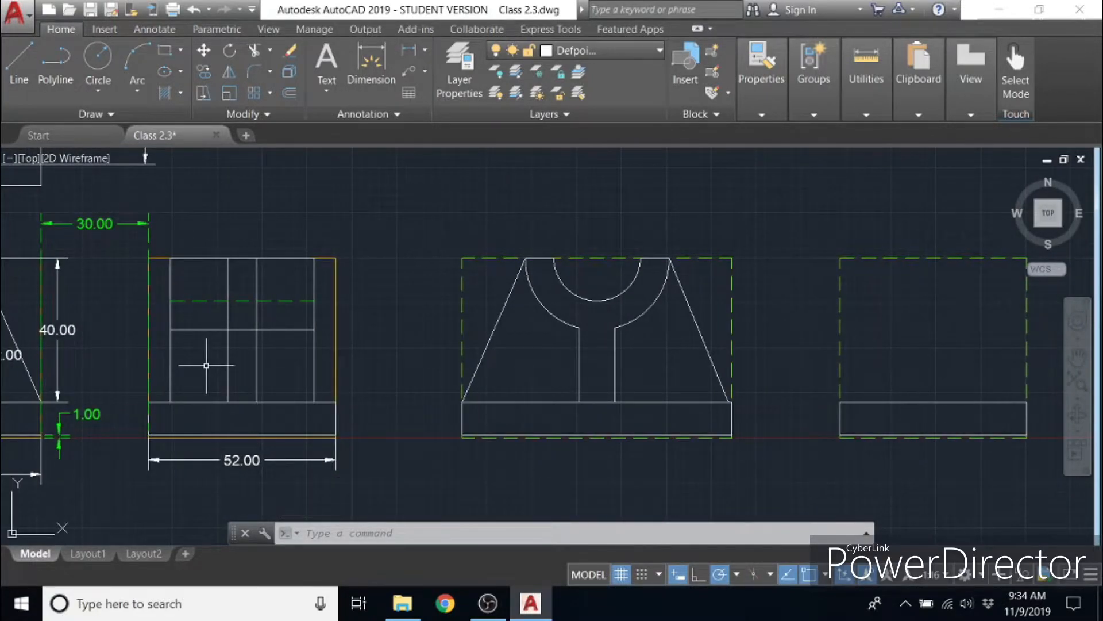
mouse_move(246, 374)
middle_down()
mouse_move(635, 377)
mouse_move(607, 442)
mouse_move(571, 468)
mouse_move(377, 458)
middle_up()
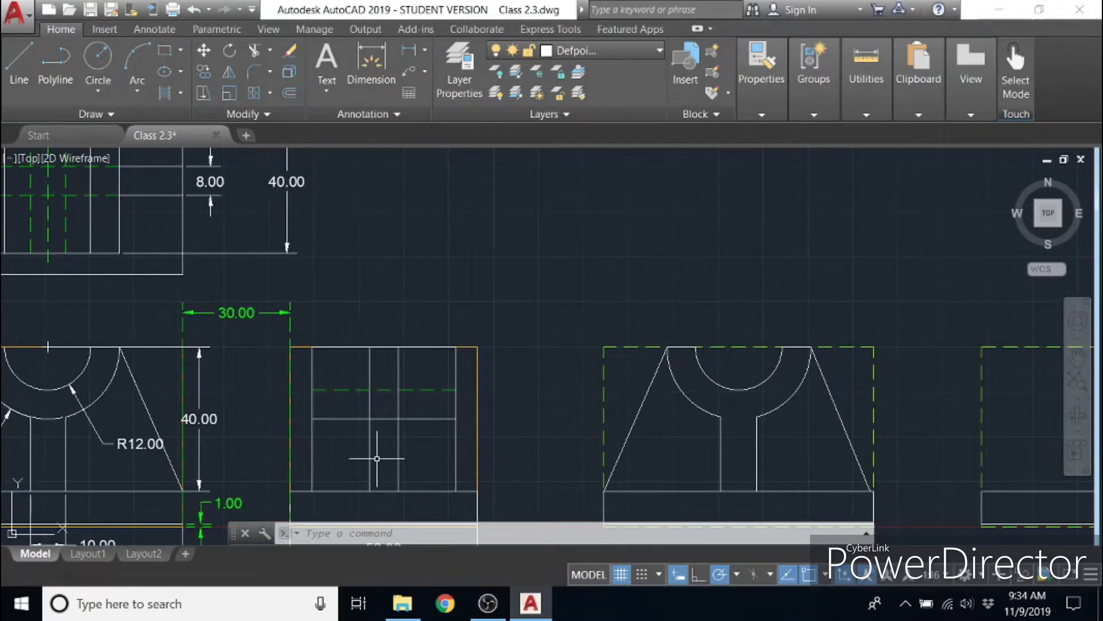
middle_drag(895, 470, 582, 460)
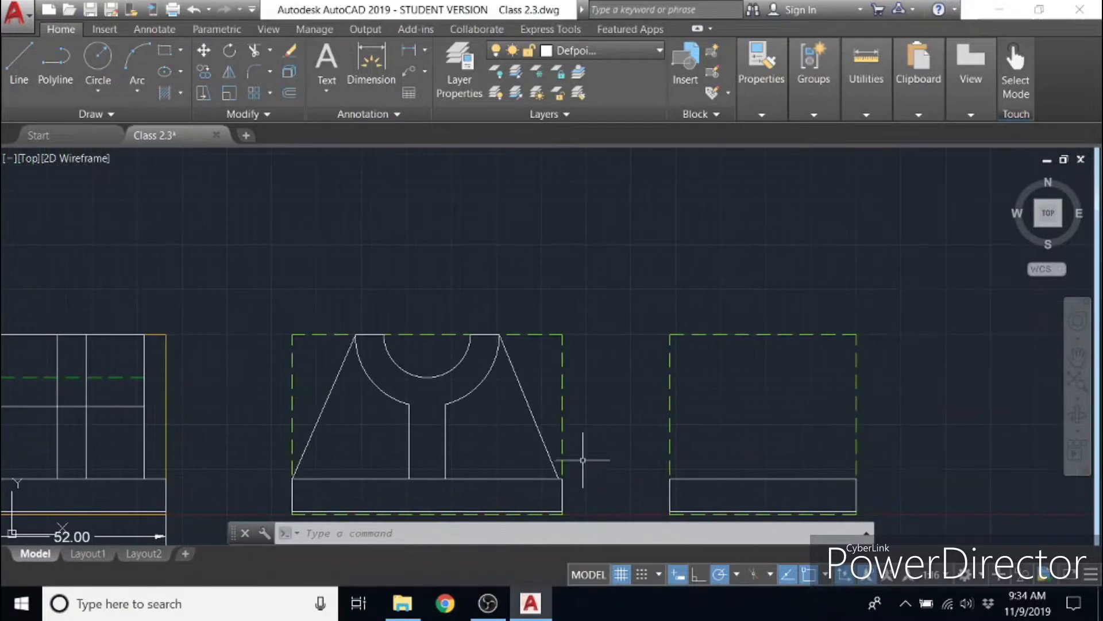
click(19, 57)
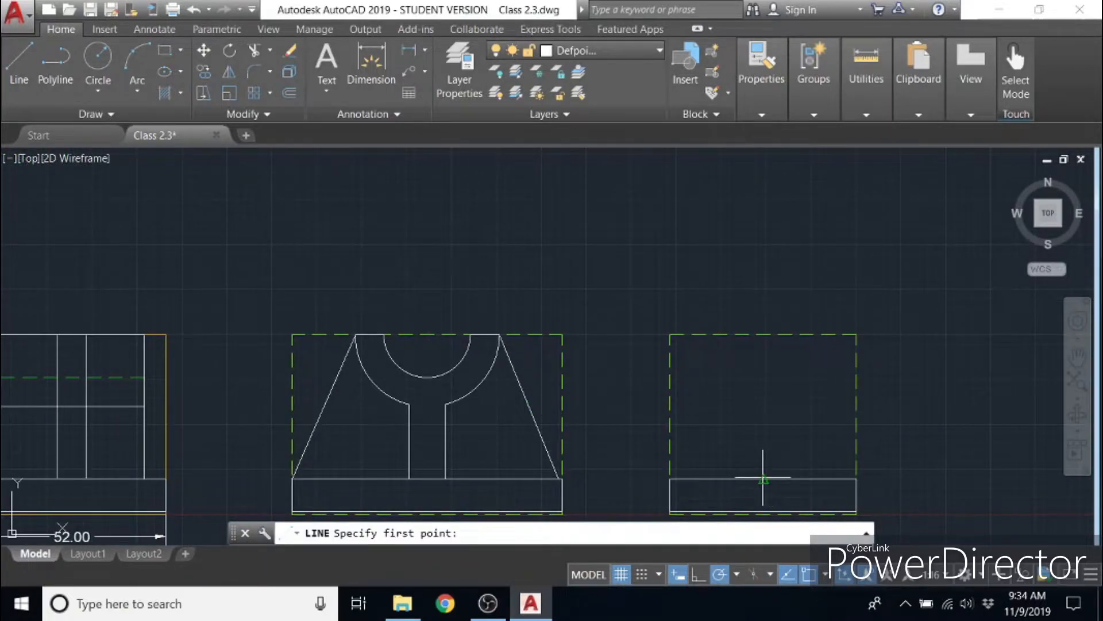
click(764, 478)
click(764, 334)
key(Escape)
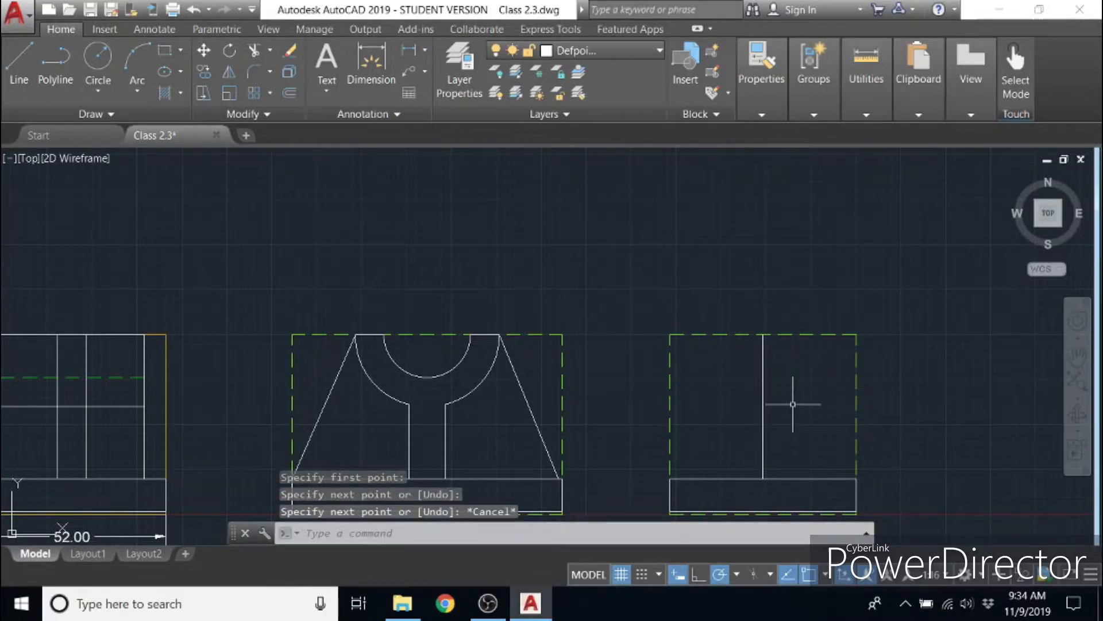
- Draw a line from the side view's centre-line top 4 units to the right, continuing straight down to the base top
click(290, 94)
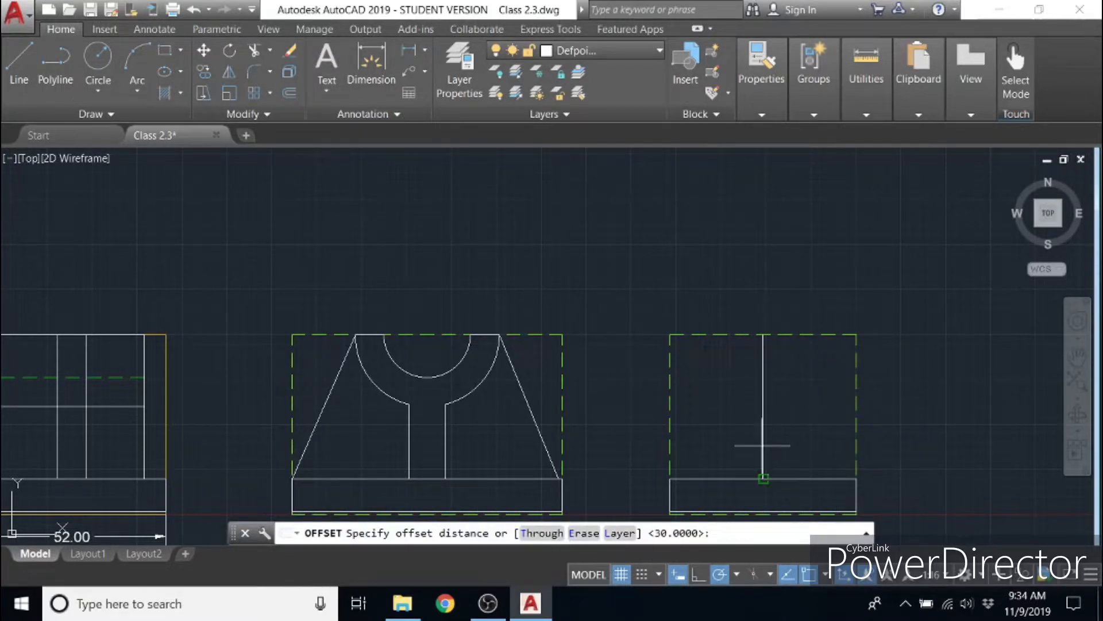
key(Escape)
click(19, 63)
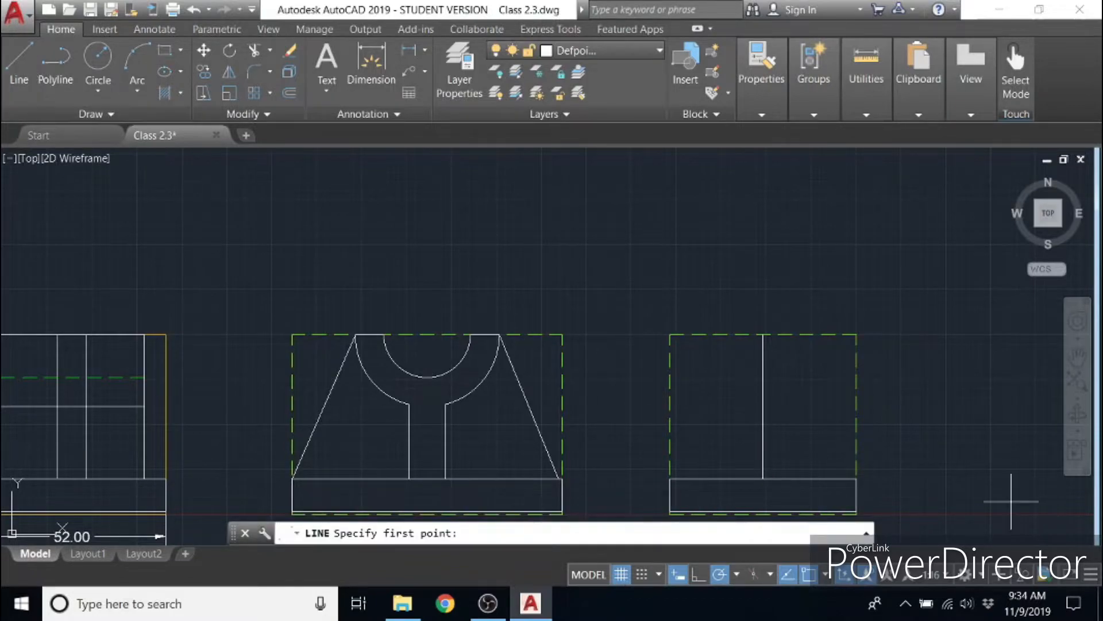
click(763, 334)
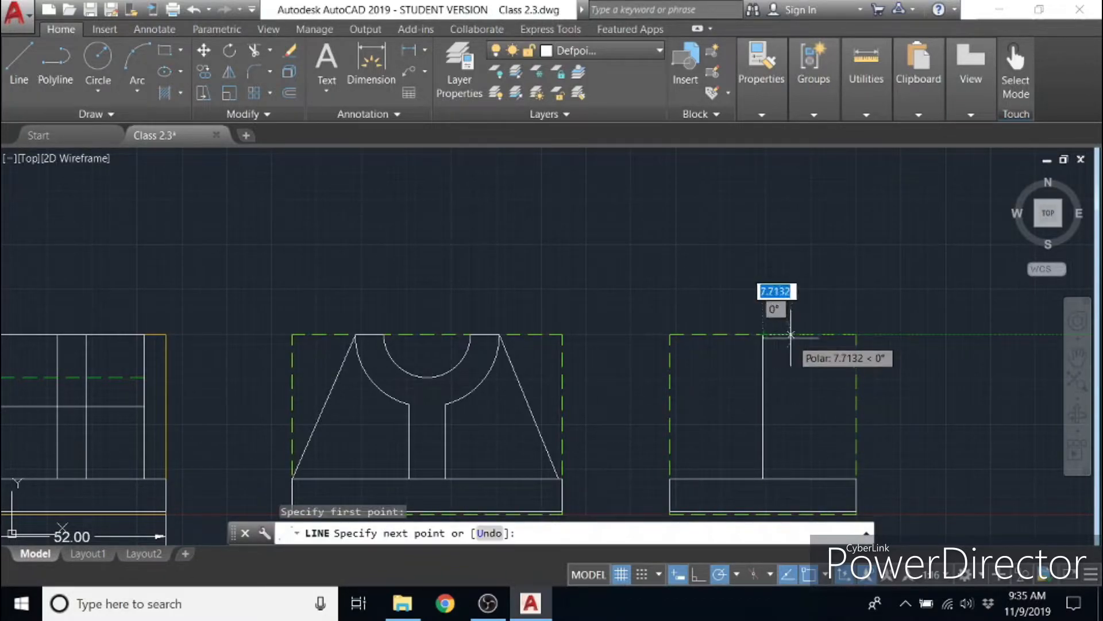
text(4)
key(Return)
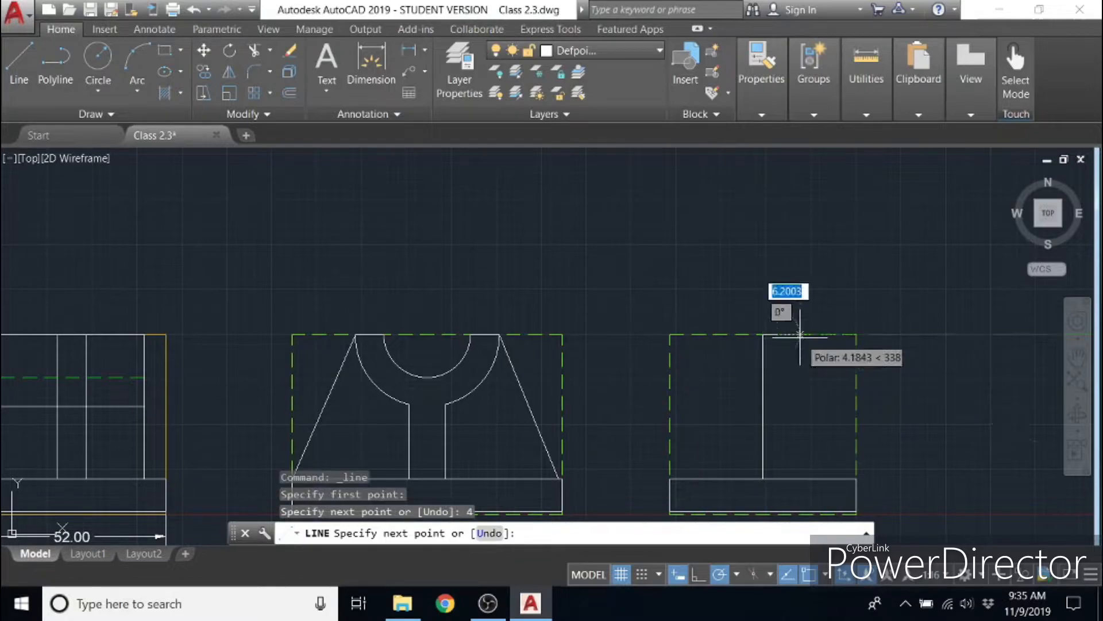
click(778, 477)
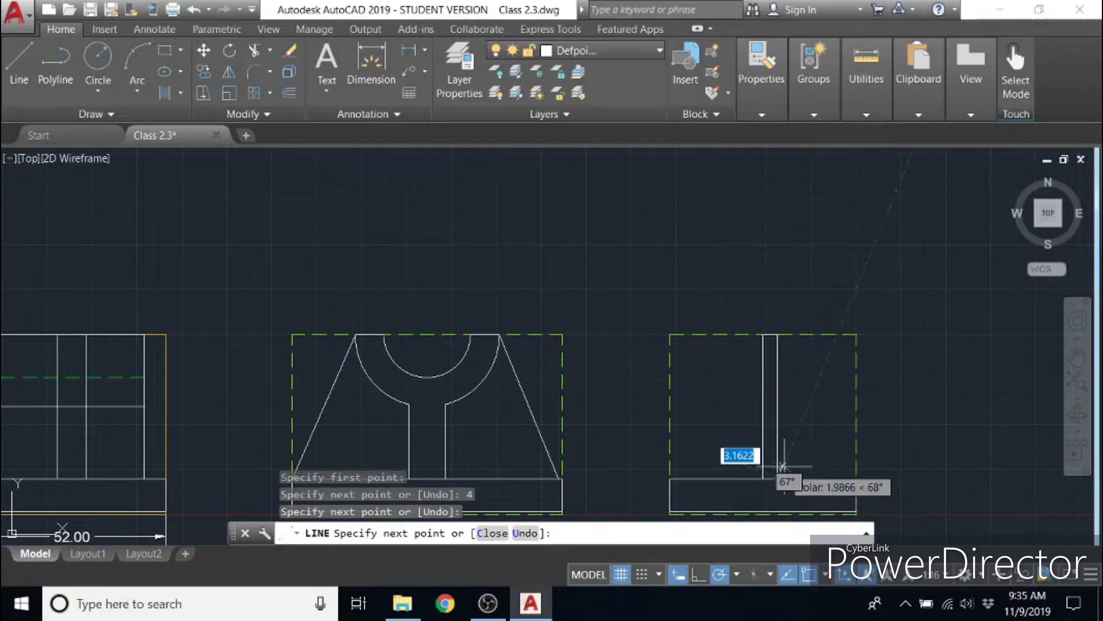
key(Return)
key(Return)
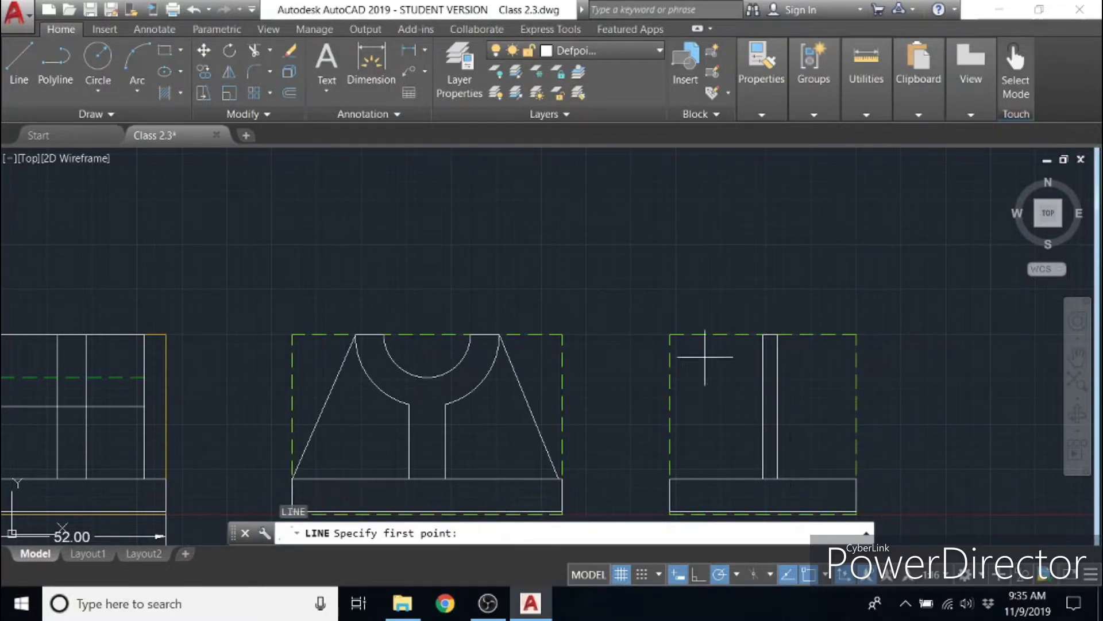
- Draw the matching rib edge 4 units left of the centre-line top, continuing straight down to the base top
click(763, 334)
text(4)
key(Return)
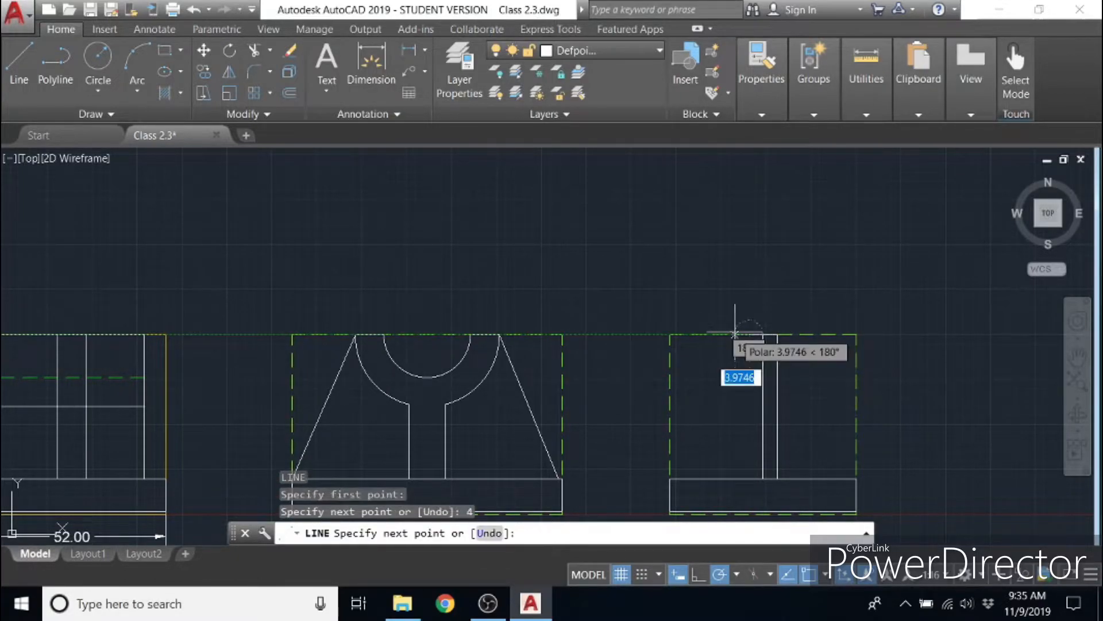
click(750, 479)
key(Escape)
- Delete the vertical centre line between the two rib edges of the side view
click(762, 423)
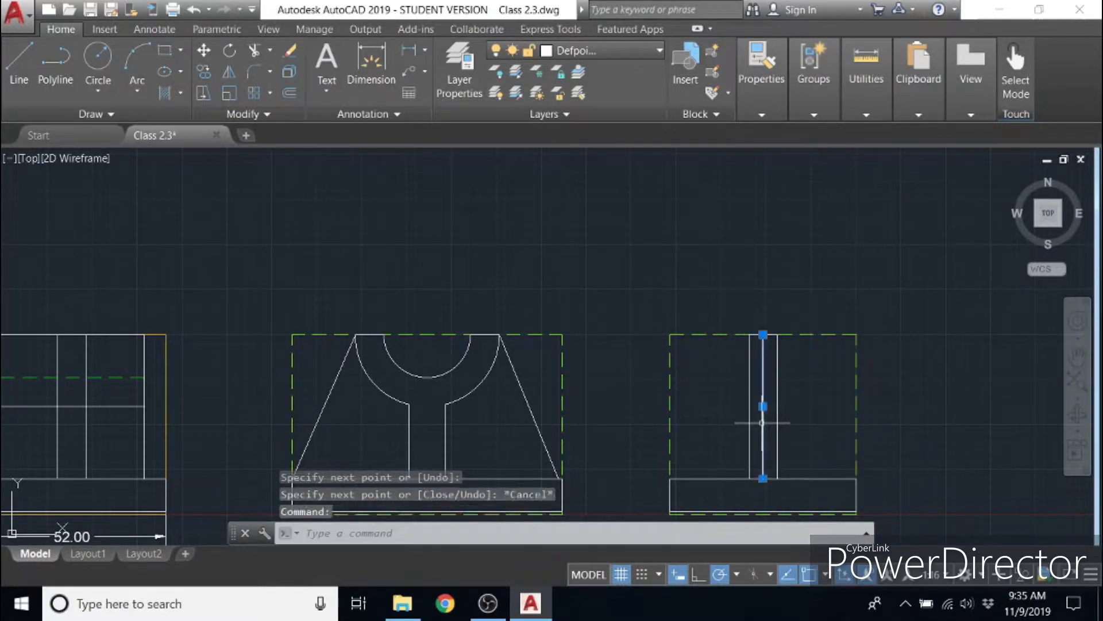
key(Delete)
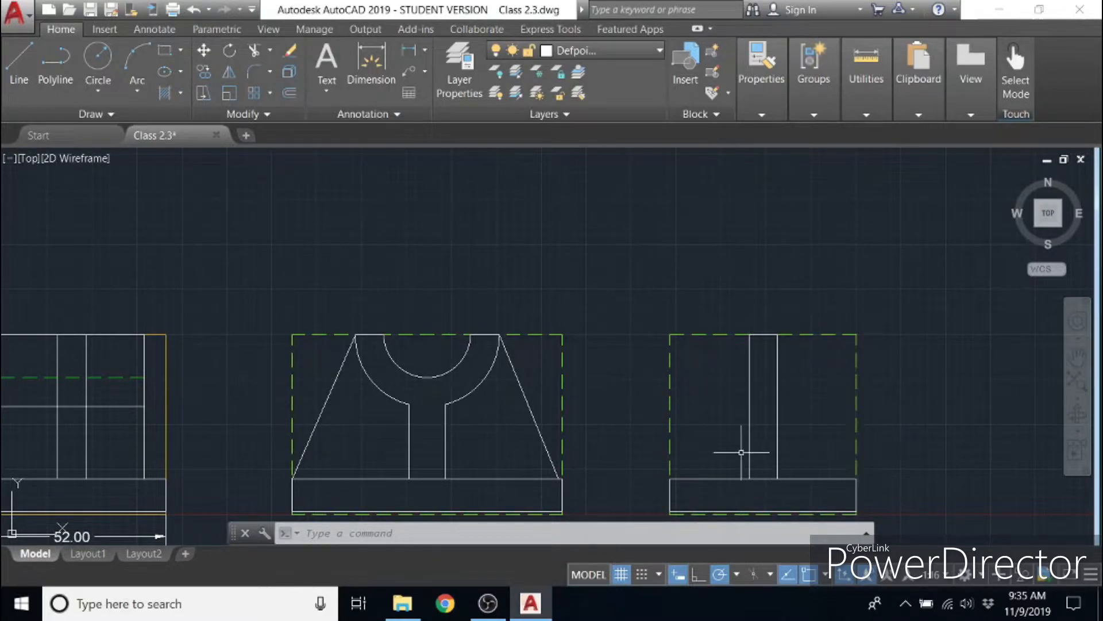
- Examine the dimensioned original views and the top of the redrawn side view for the upper block's width and midpoint
mouse_move(461, 429)
middle_down()
mouse_move(729, 396)
mouse_move(787, 373)
middle_up()
middle_drag(451, 256, 464, 360)
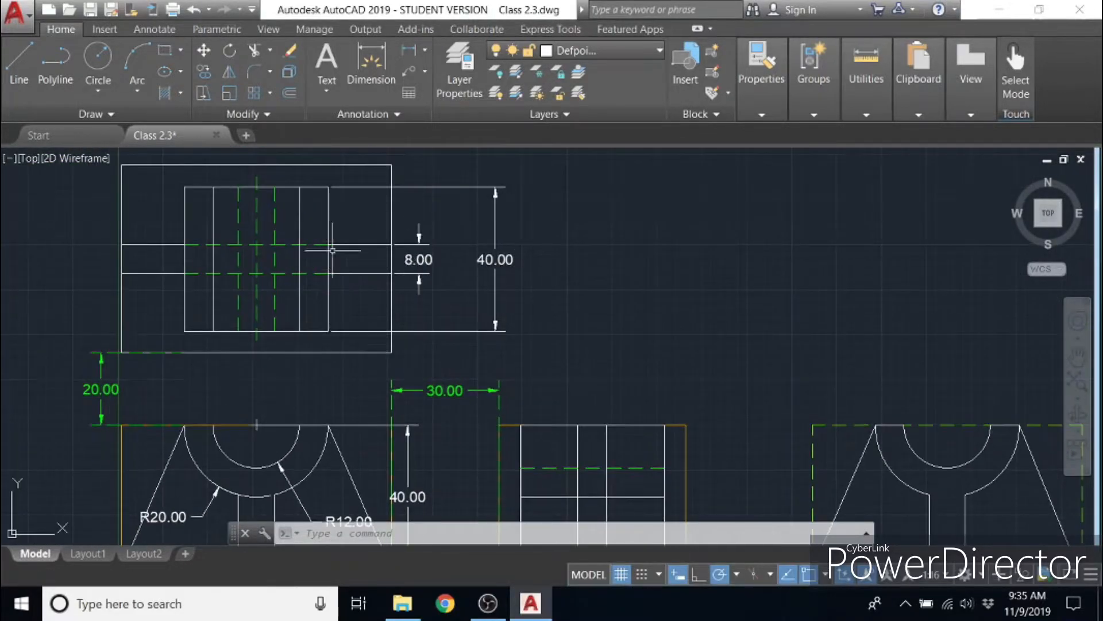
mouse_move(584, 341)
middle_down()
mouse_move(539, 253)
mouse_move(468, 221)
middle_up()
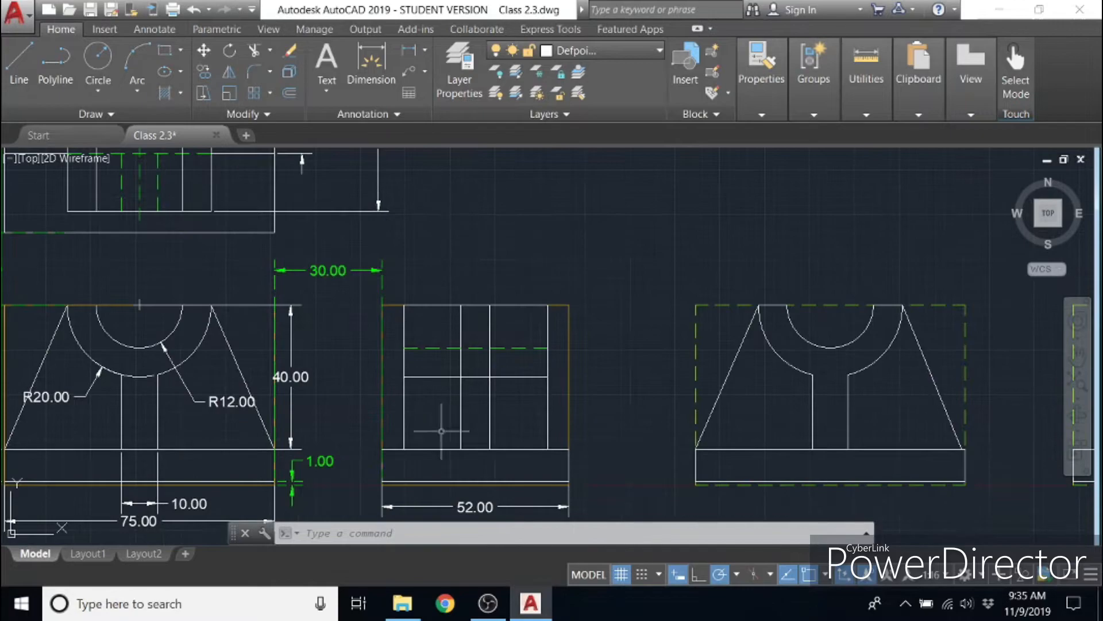
mouse_move(619, 421)
middle_down()
mouse_move(537, 377)
mouse_move(401, 374)
middle_up()
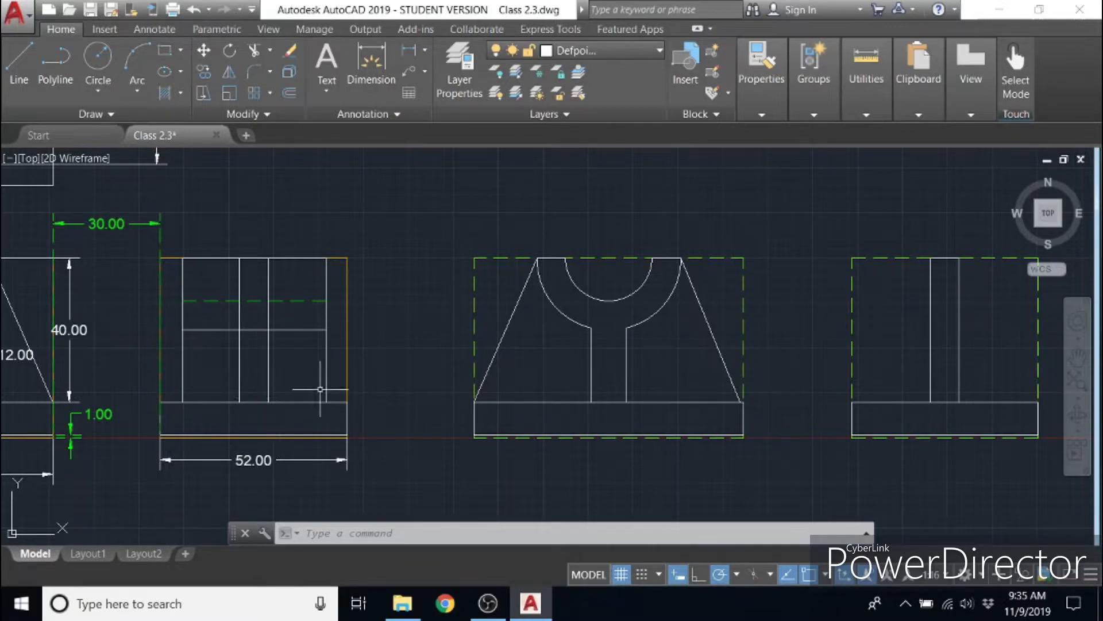
mouse_move(403, 256)
middle_down()
mouse_move(429, 505)
mouse_move(630, 463)
middle_up()
mouse_move(519, 384)
middle_down()
mouse_move(143, 298)
mouse_move(287, 306)
mouse_move(288, 261)
middle_up()
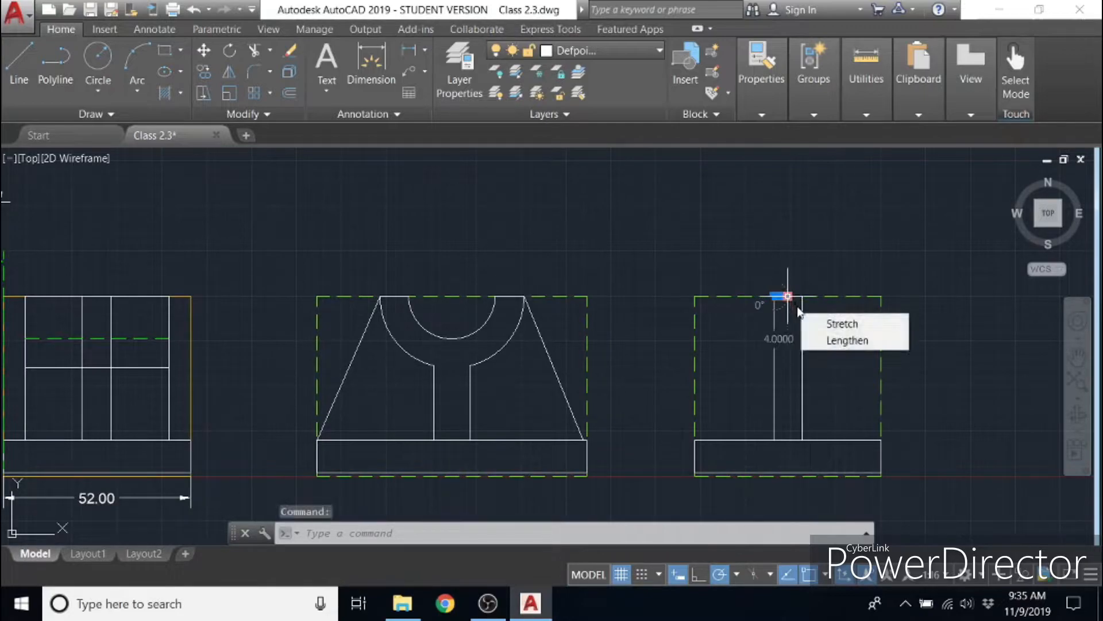
click(811, 266)
scroll(816, 286, up, 6)
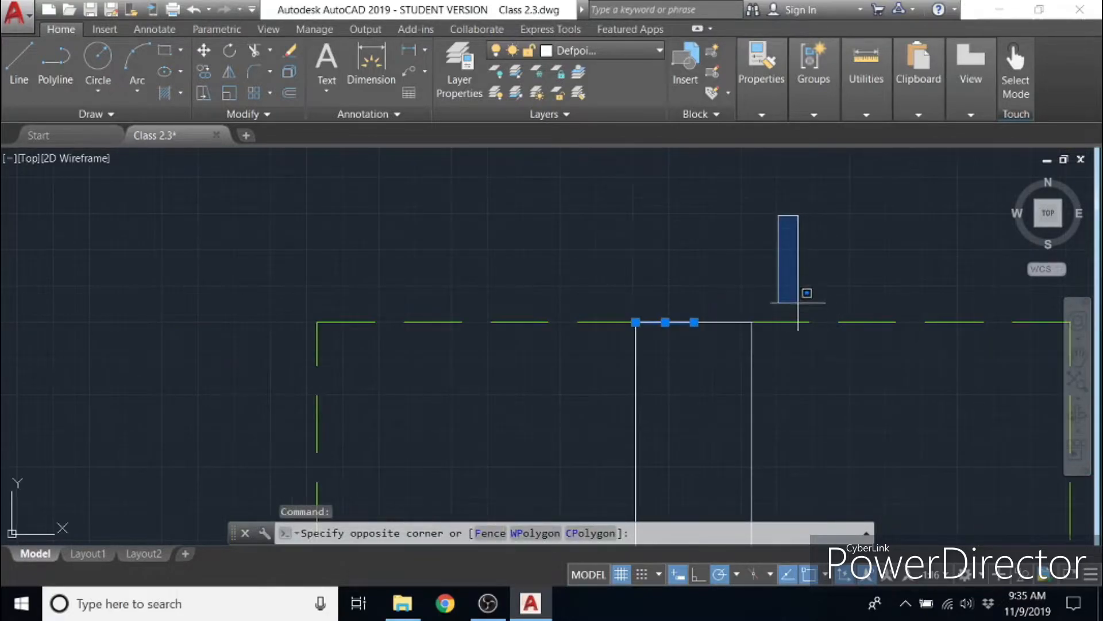
key(Escape)
key(Escape)
drag(791, 300, 684, 272)
middle_drag(682, 270, 422, 165)
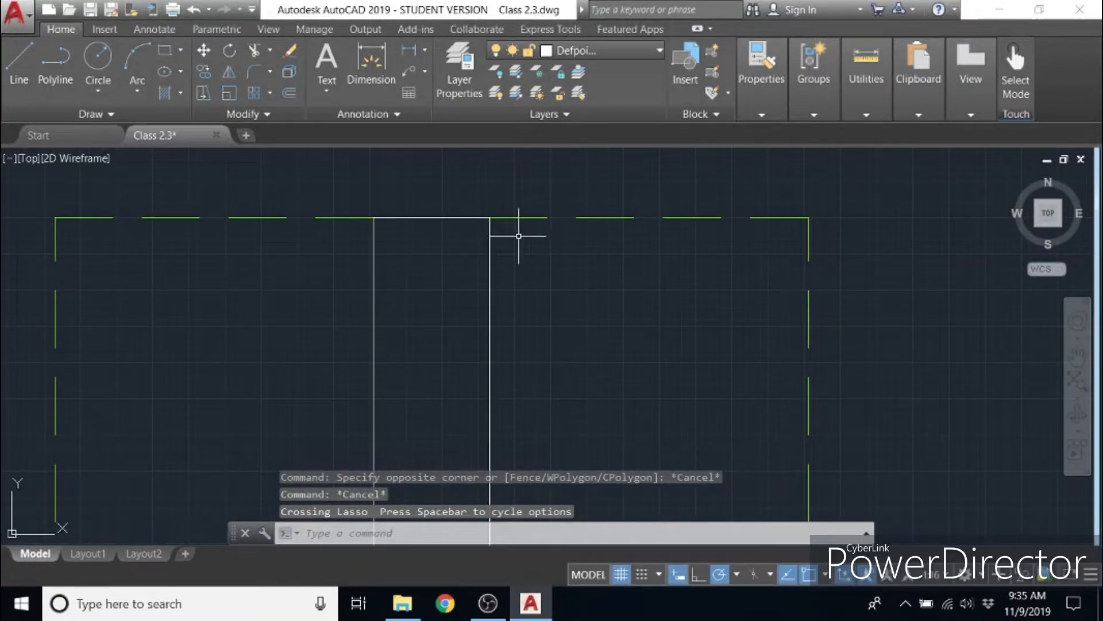
- Undo the deletion of the side view's centre line
key(ctrl+z)
key(ctrl+z)
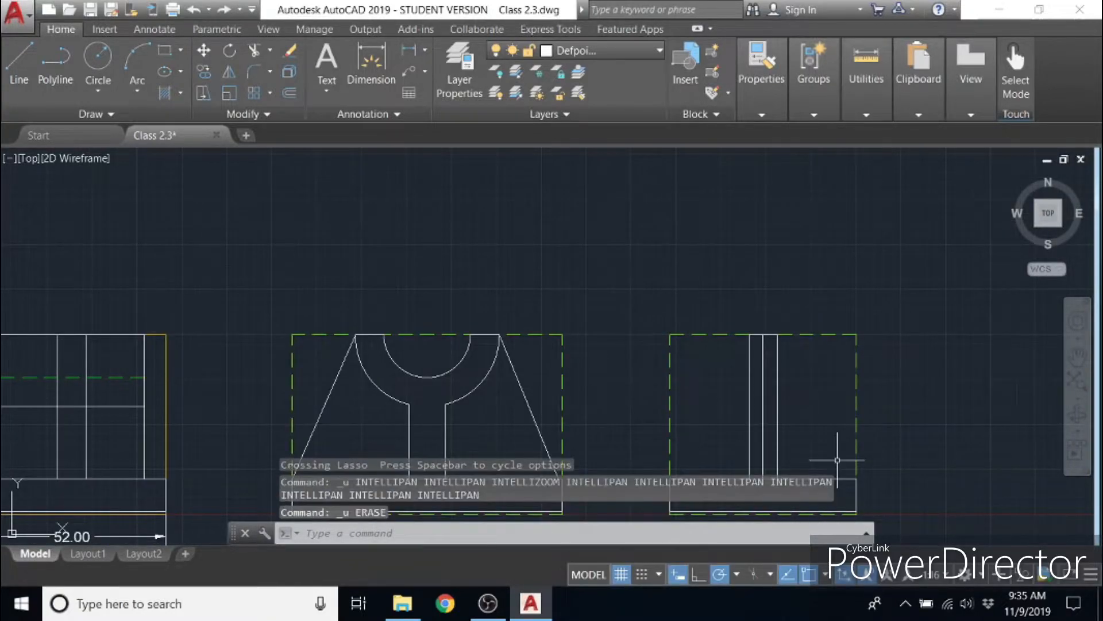
- Draw a line from the centre-line top 20 units to the right and down to the base as the block's right edge
middle_drag(824, 431, 502, 389)
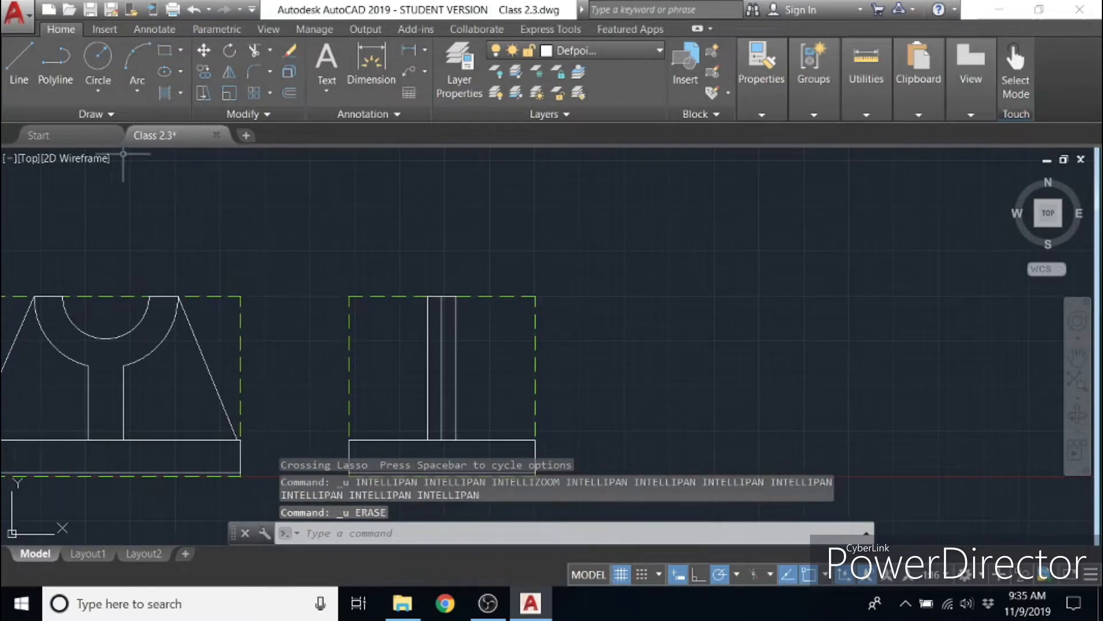
click(19, 60)
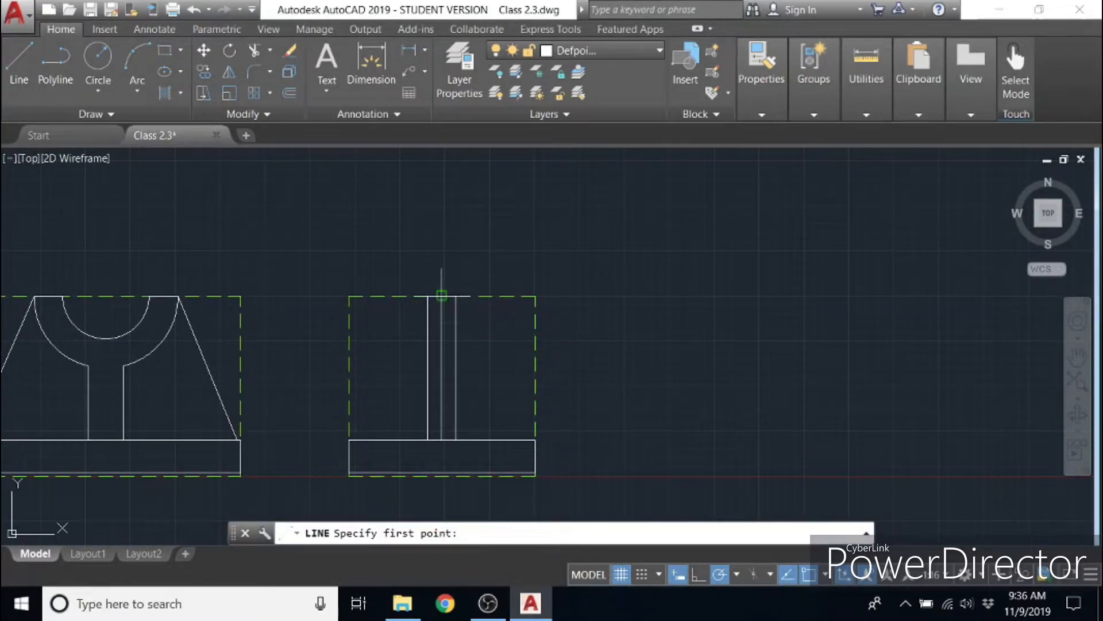
click(442, 295)
text(20)
key(Return)
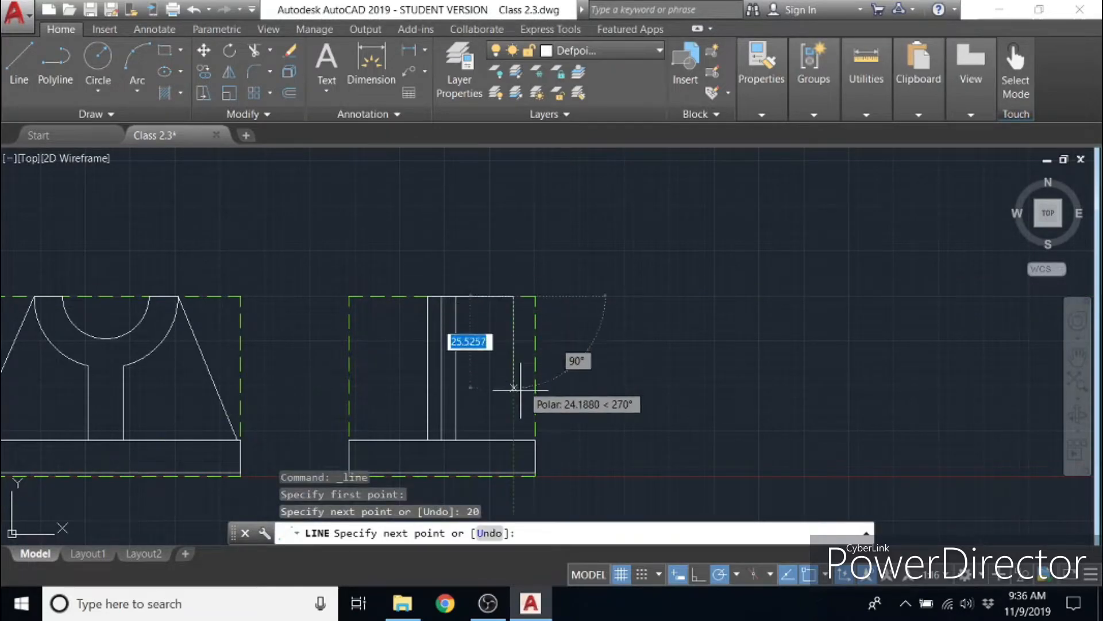
click(514, 440)
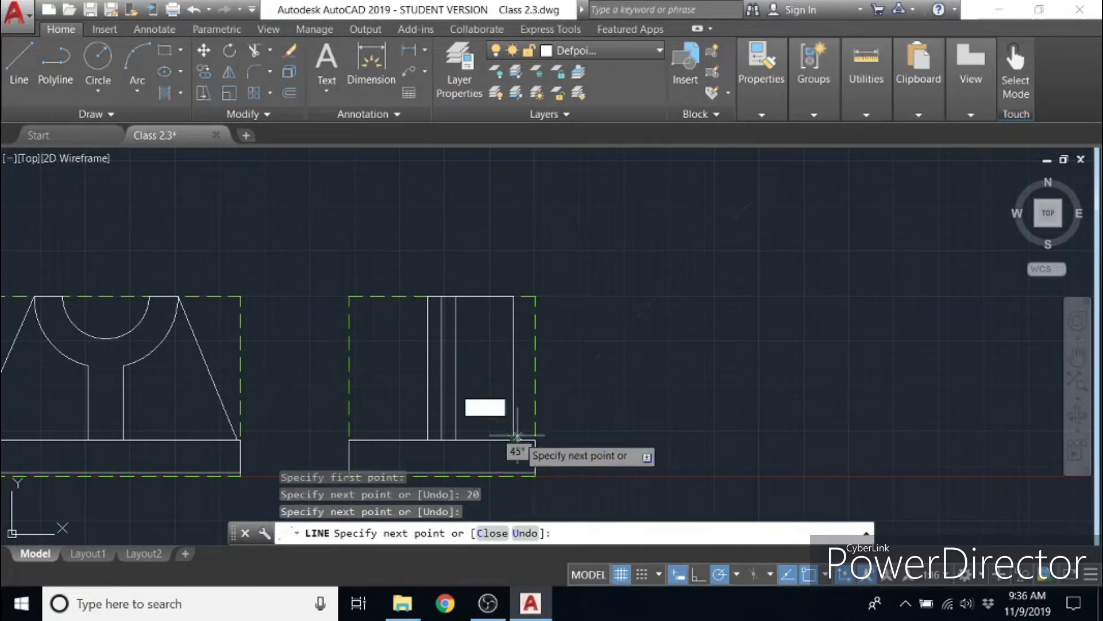
key(Escape)
- Draw a line from the centre-line top 20 units to the left and down to the base as the block's left edge
key(Return)
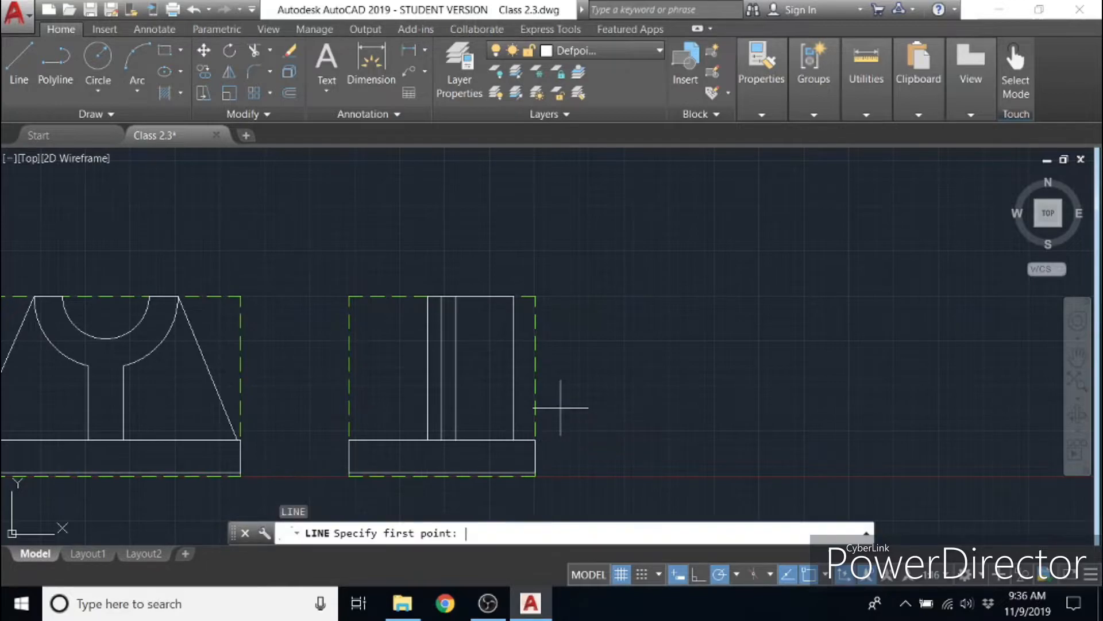
click(441, 296)
text(20)
key(Return)
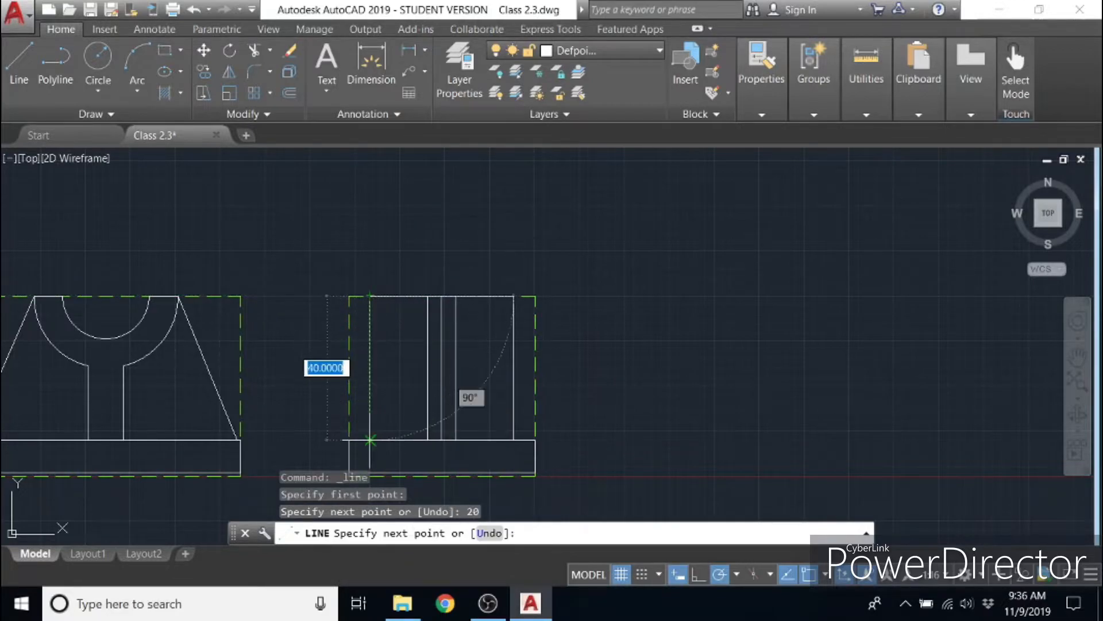
click(370, 441)
key(Escape)
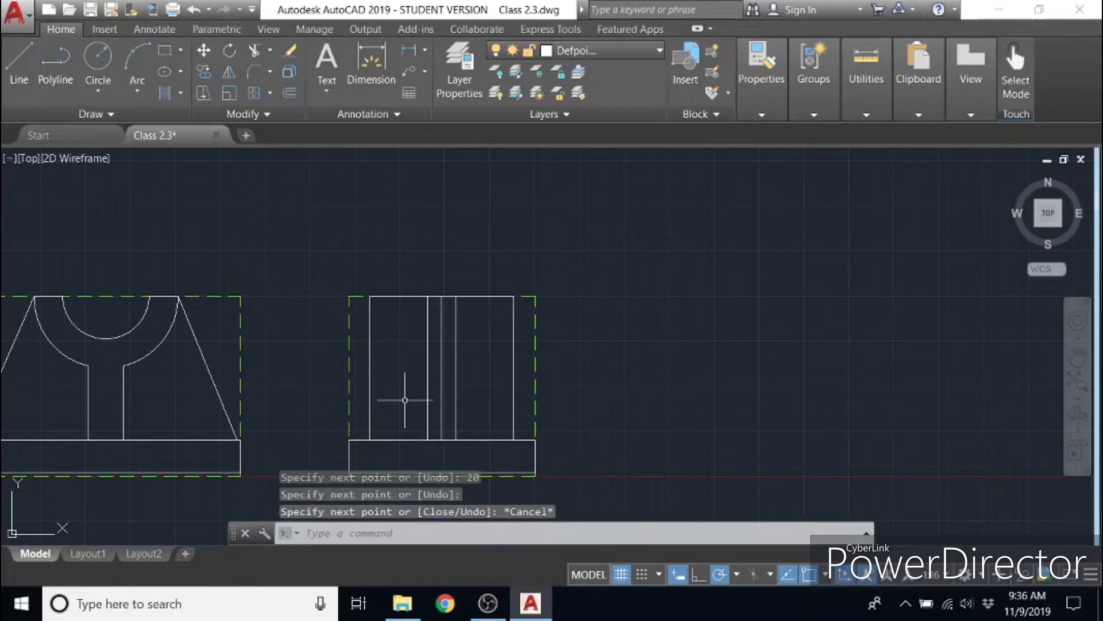
- Delete the side view's vertical centre line, keeping the rib edges on both sides of it
middle_drag(396, 410, 362, 377)
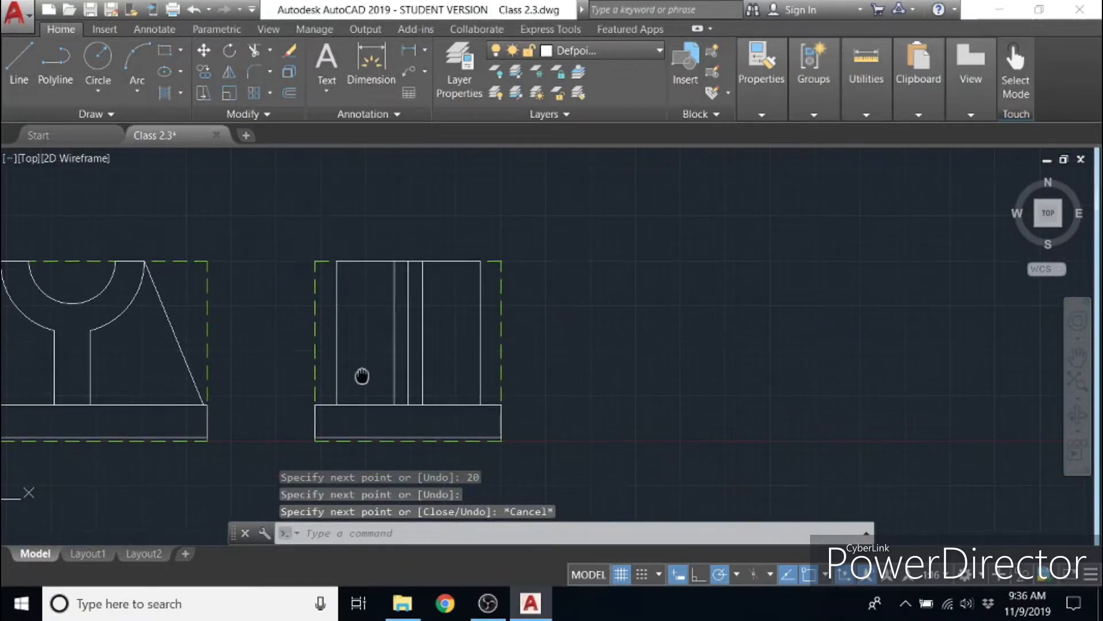
click(408, 297)
key(Delete)
- Delete the two 20-unit horizontal lines along the top of the side view
scroll(413, 274, up, 5)
click(403, 208)
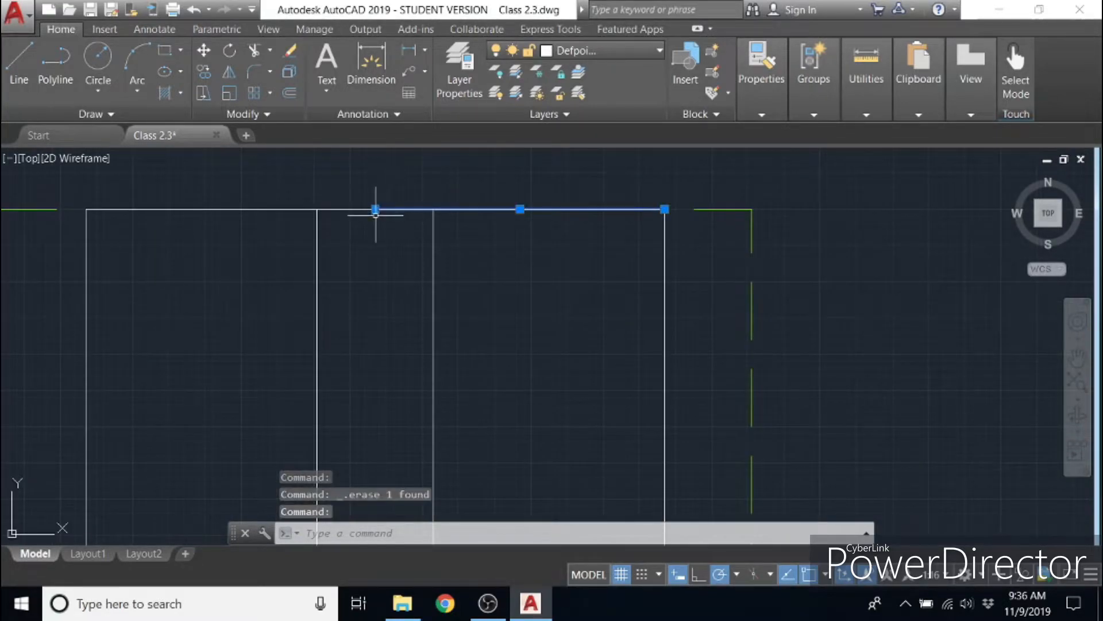
click(399, 209)
key(Escape)
click(397, 210)
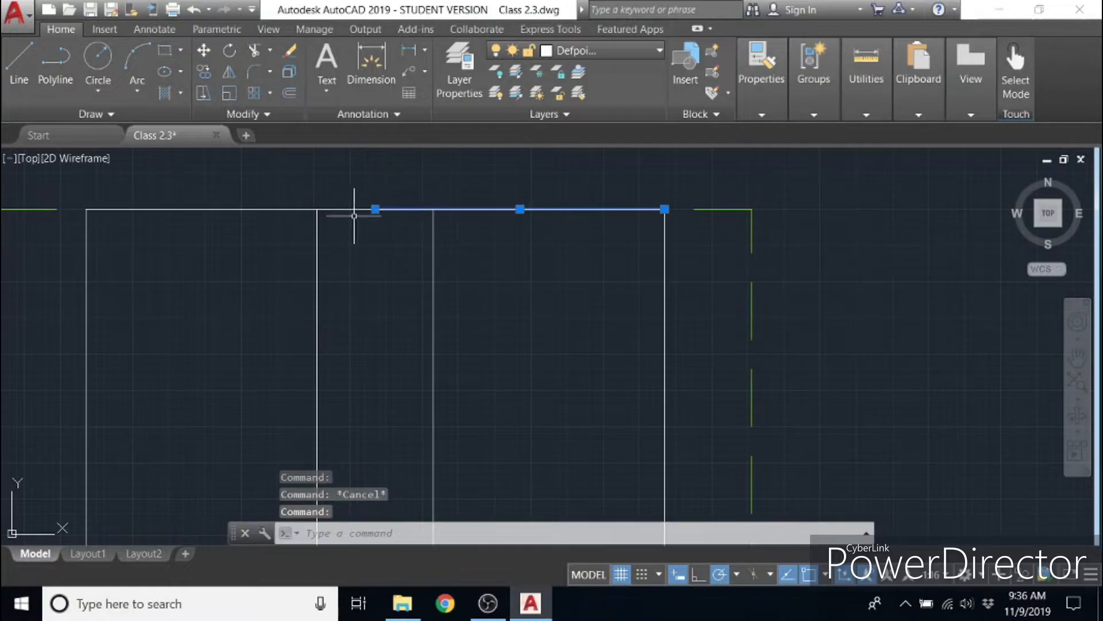
click(354, 208)
click(355, 241)
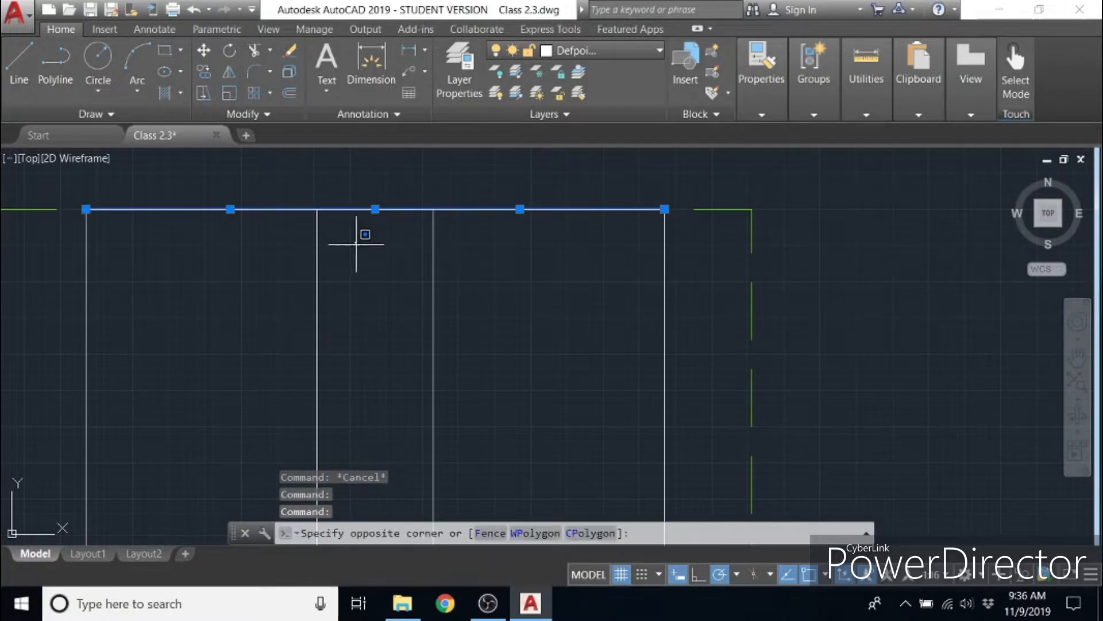
key(Escape)
key(Delete)
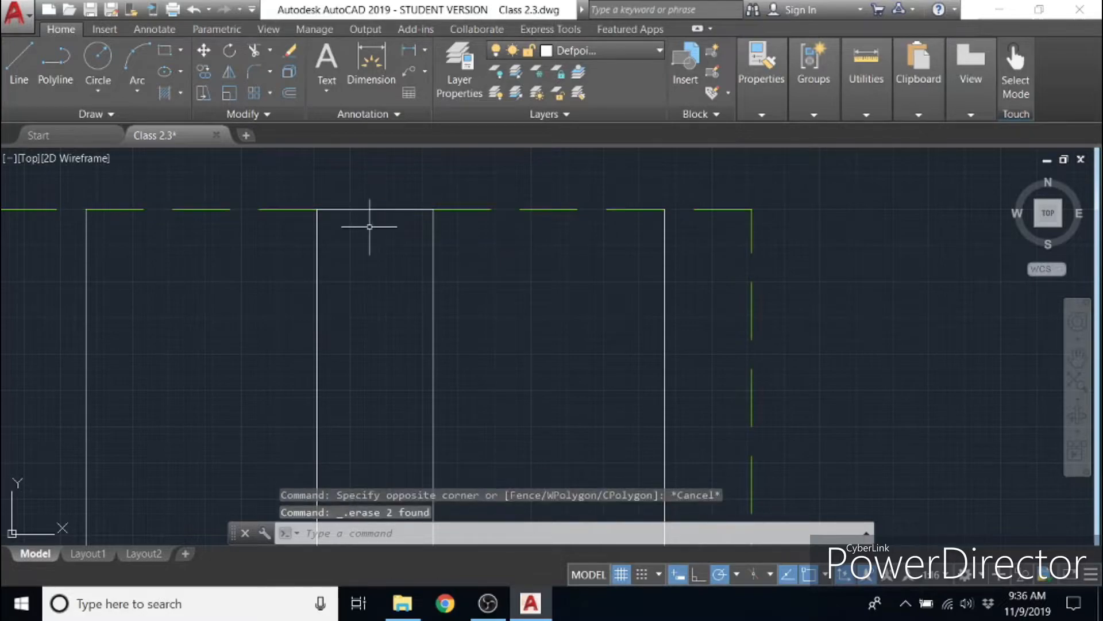
- Delete the two remaining 4-unit horizontal lines between the rib edges at the side view's top
click(382, 210)
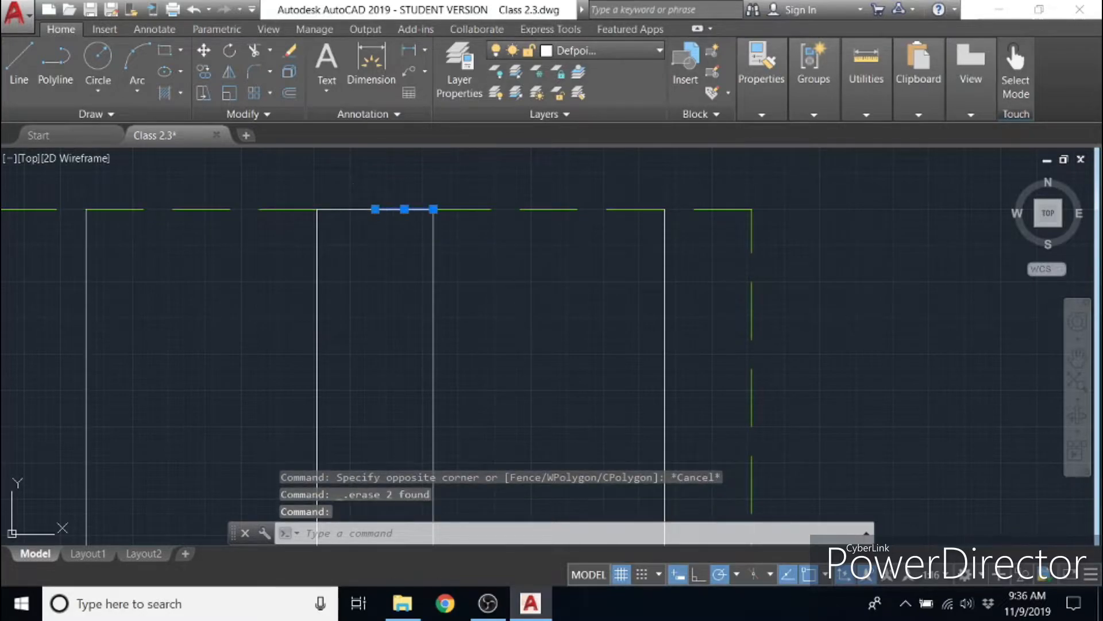
key(Delete)
click(346, 209)
key(Delete)
- Draw a single line across the side view's top, joining the upper ends of the block's left and right edges
click(19, 64)
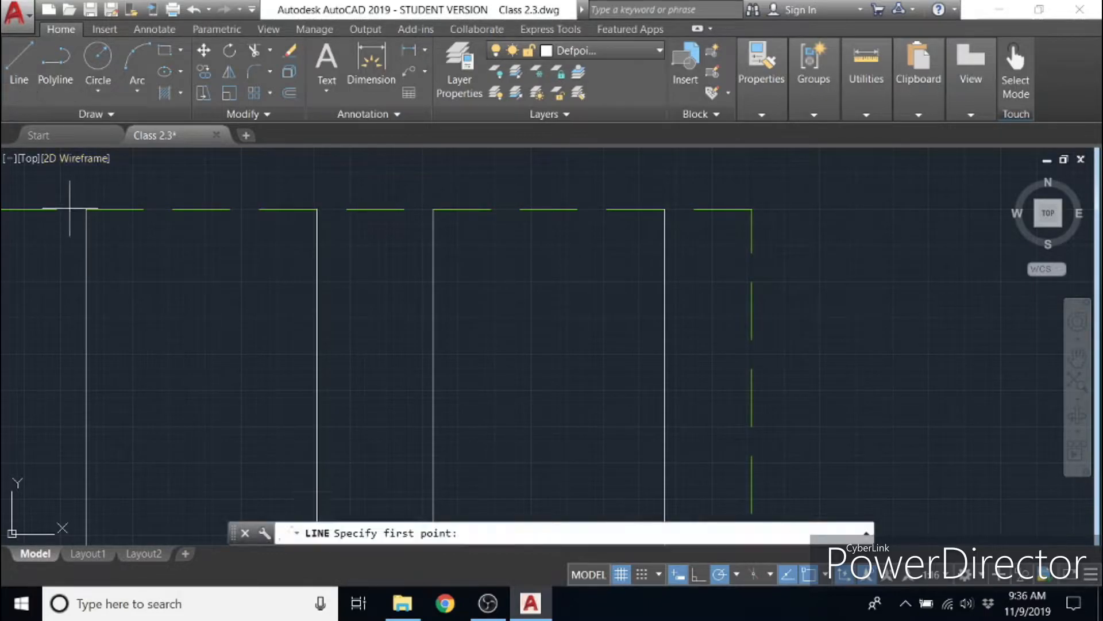
click(87, 210)
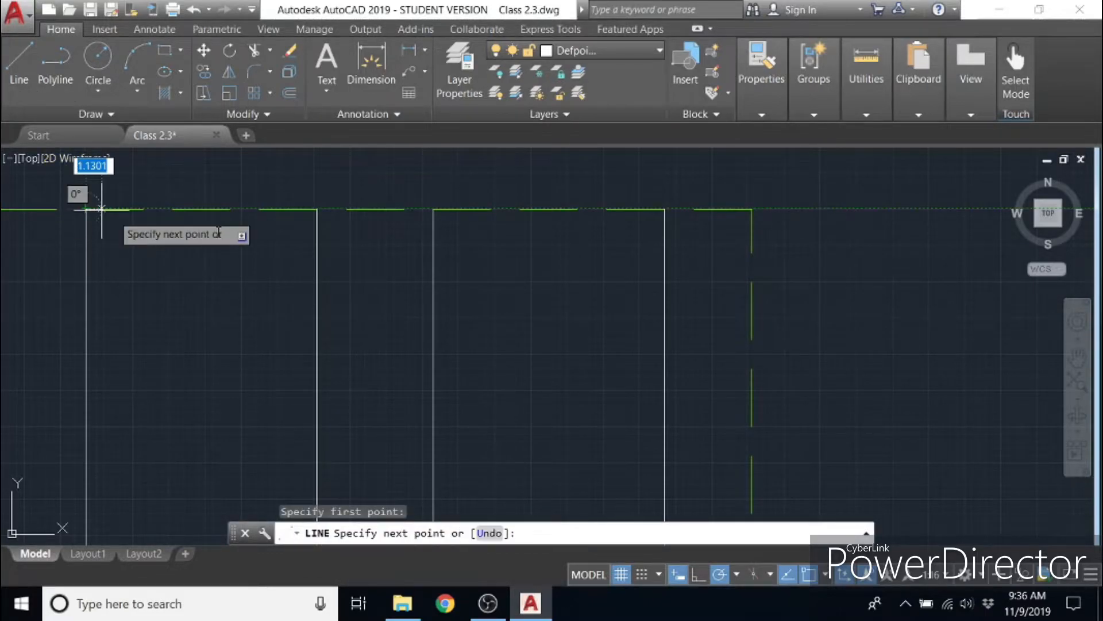
click(665, 209)
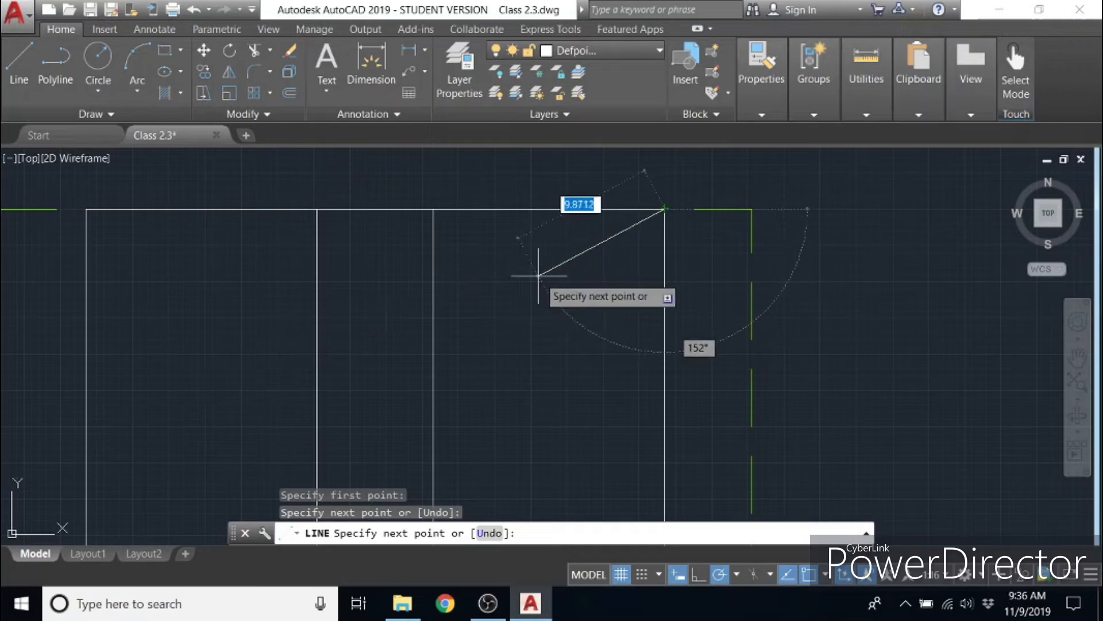
key(Escape)
scroll(530, 290, down, 5)
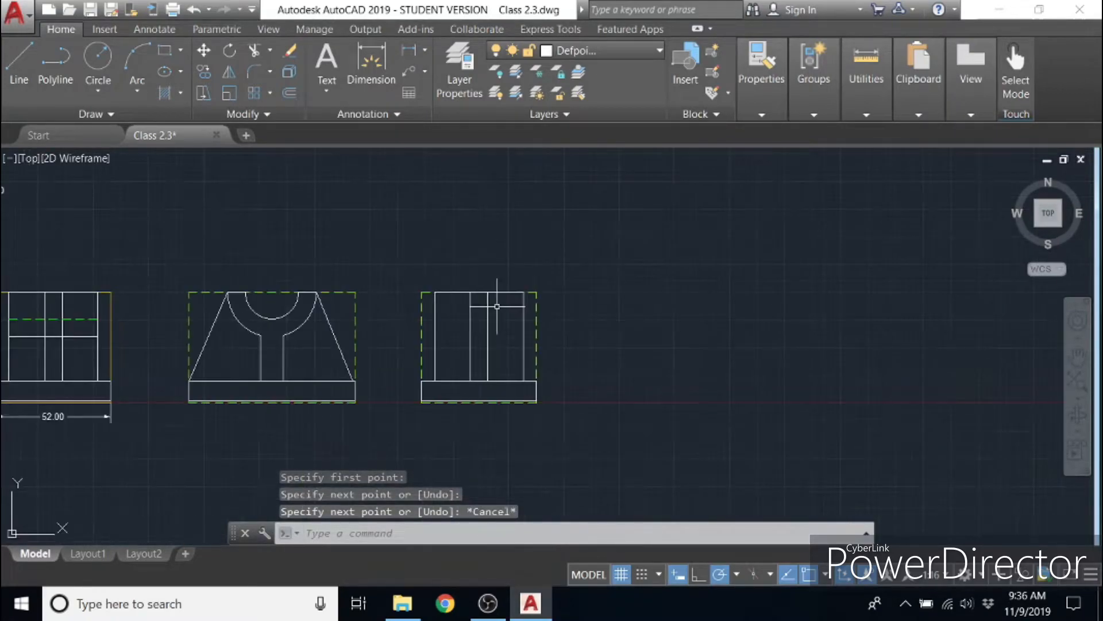
mouse_move(407, 326)
middle_down()
mouse_move(525, 320)
mouse_move(652, 333)
middle_up()
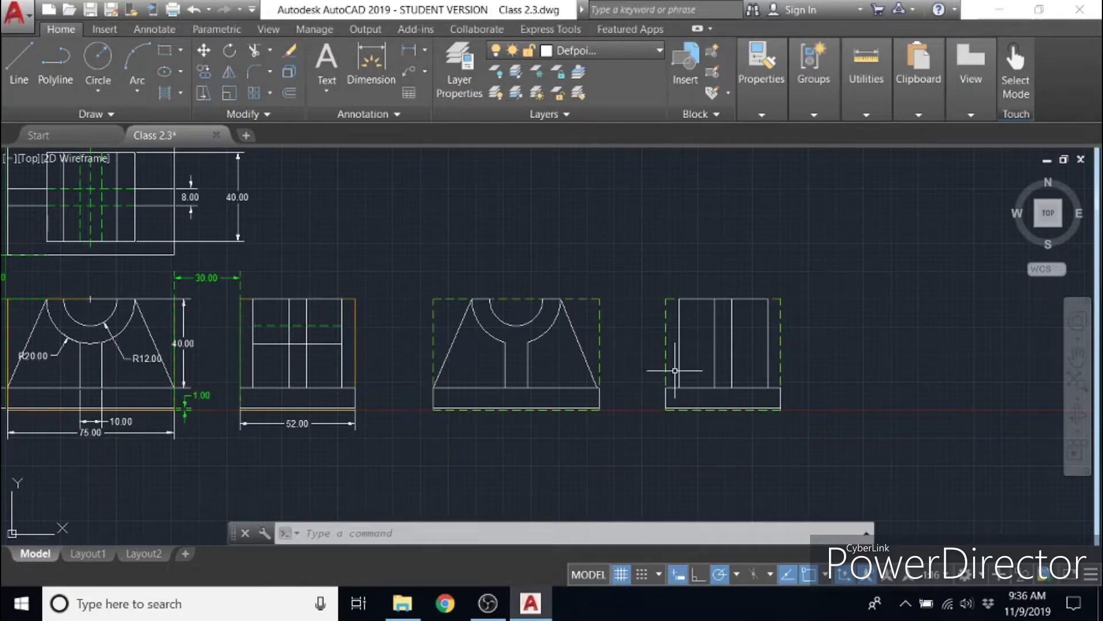
middle_drag(636, 334, 406, 327)
scroll(410, 332, up, 2)
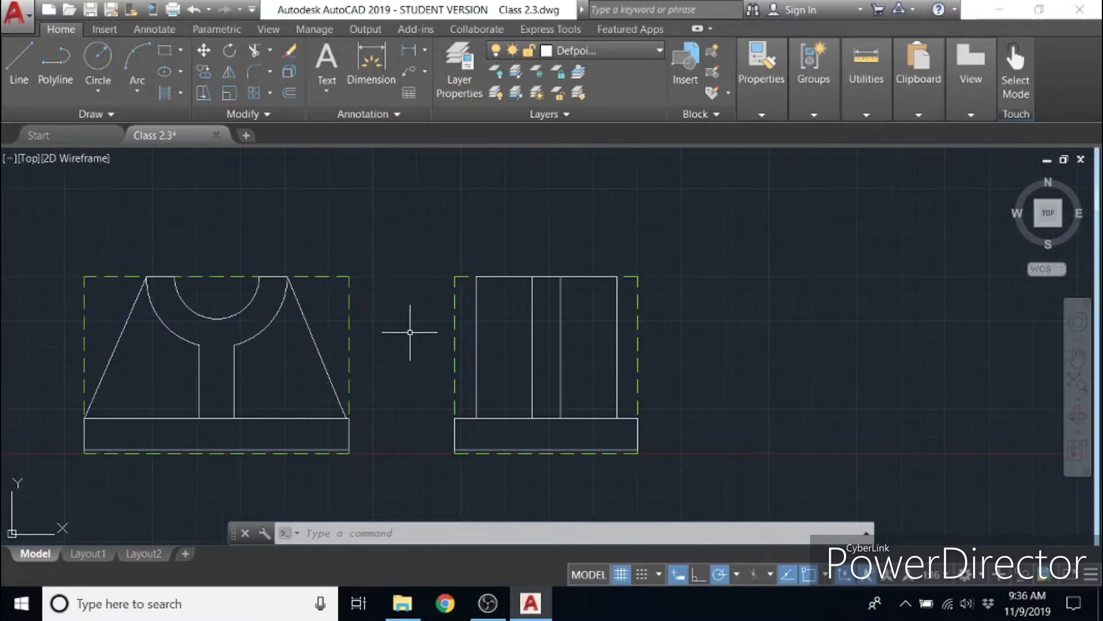
- Draw a horizontal line from the upper end of the front view's right rib edge to the side view block's right edge
click(17, 60)
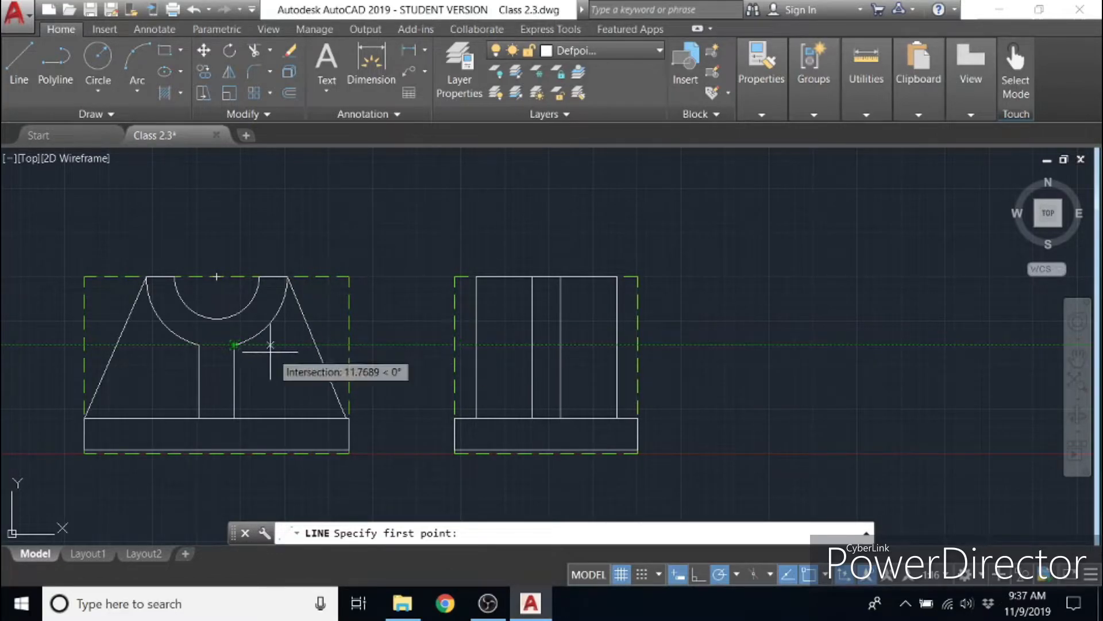
click(235, 345)
click(617, 345)
key(Escape)
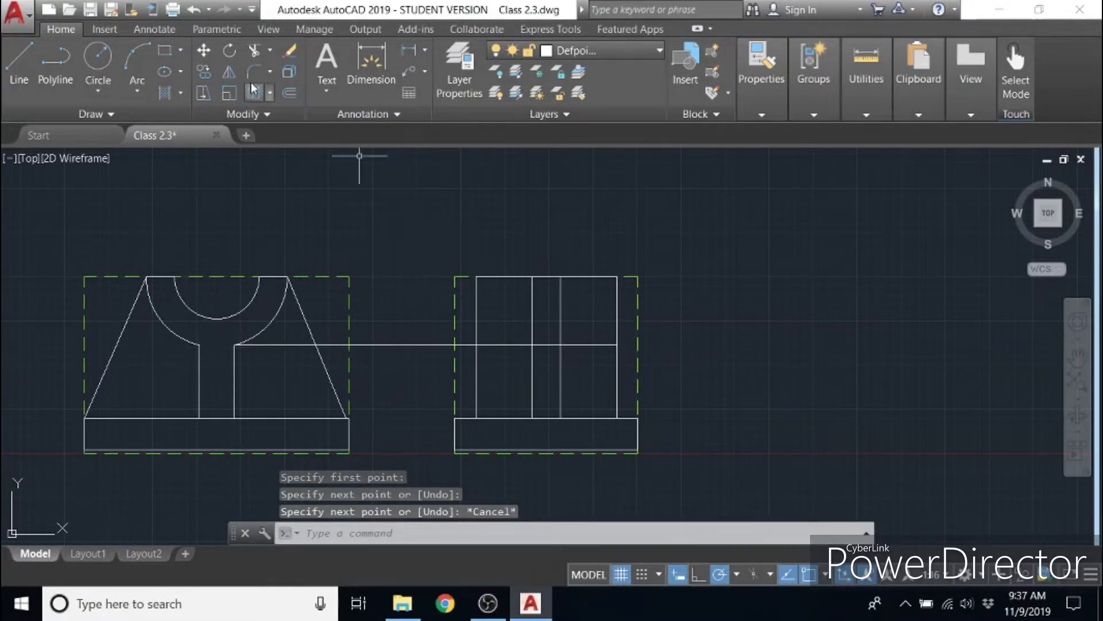
- Trim the projected horizontal line back to the side view block's left edge
click(254, 50)
click(709, 459)
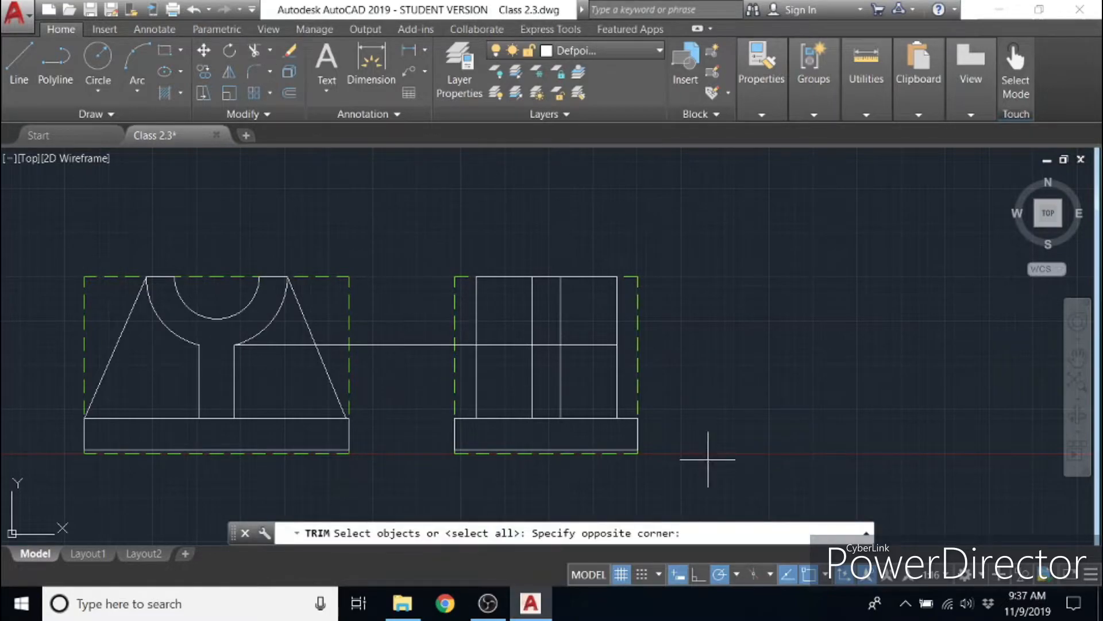
click(374, 283)
key(Return)
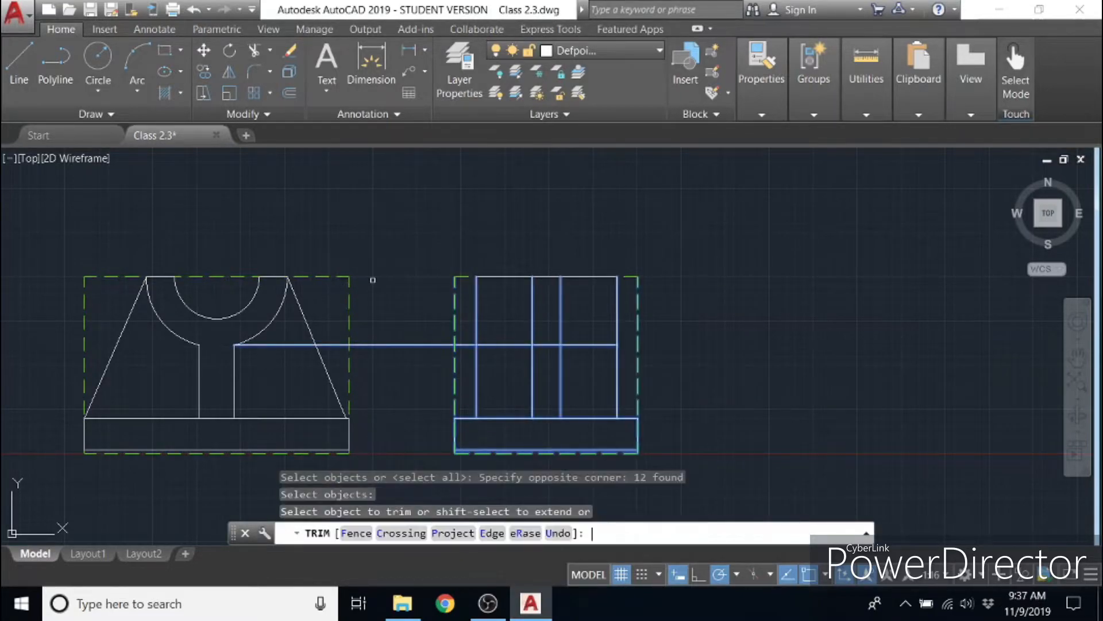
click(393, 345)
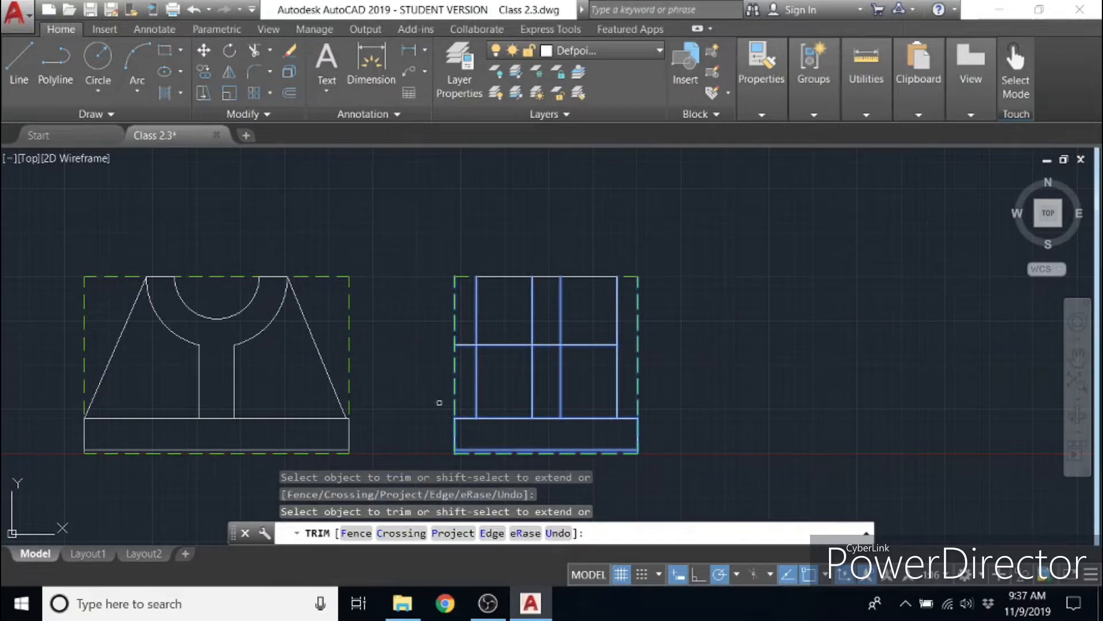
click(465, 344)
click(485, 375)
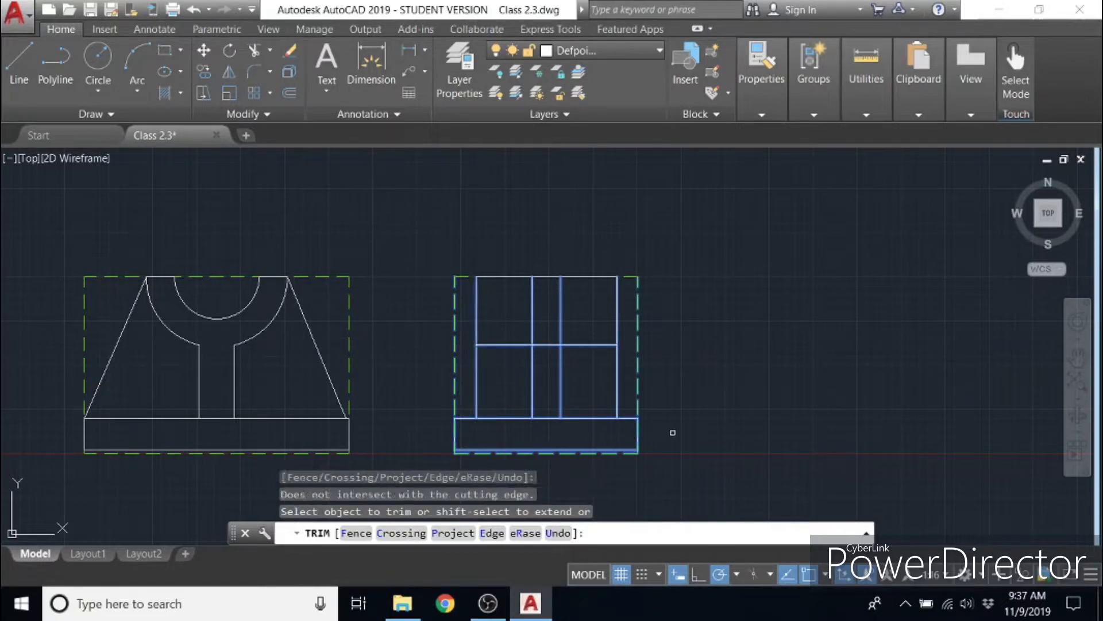
key(Escape)
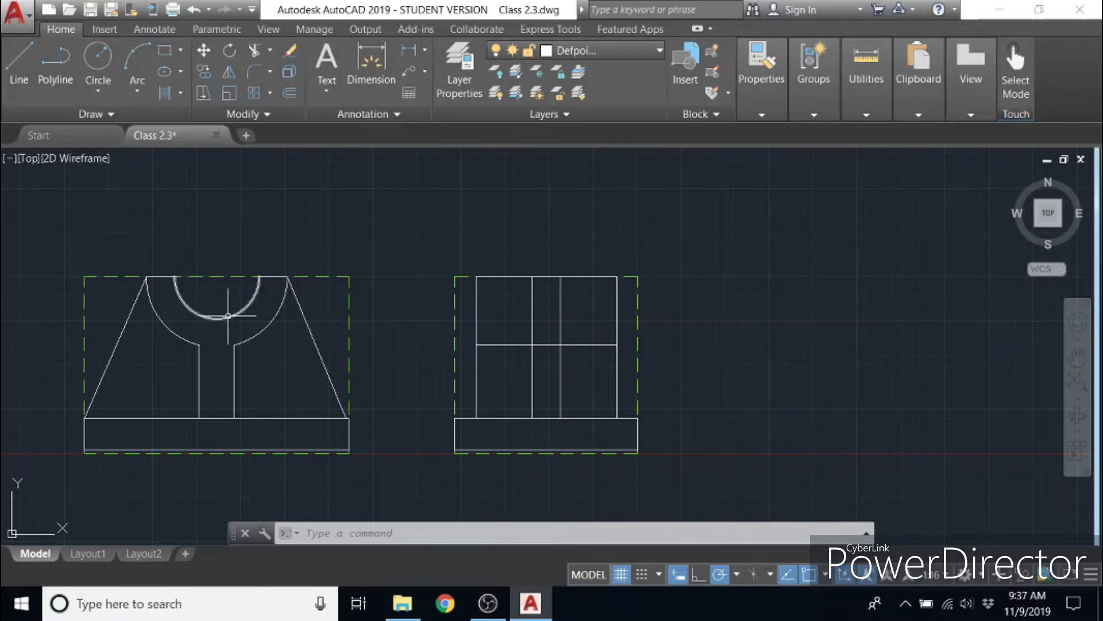
- On layer hide 2, draw a horizontal line from the front view's inner arc bottom to the side view block's right edge
mouse_move(303, 340)
middle_down()
mouse_move(968, 362)
mouse_move(517, 365)
mouse_move(350, 349)
middle_up()
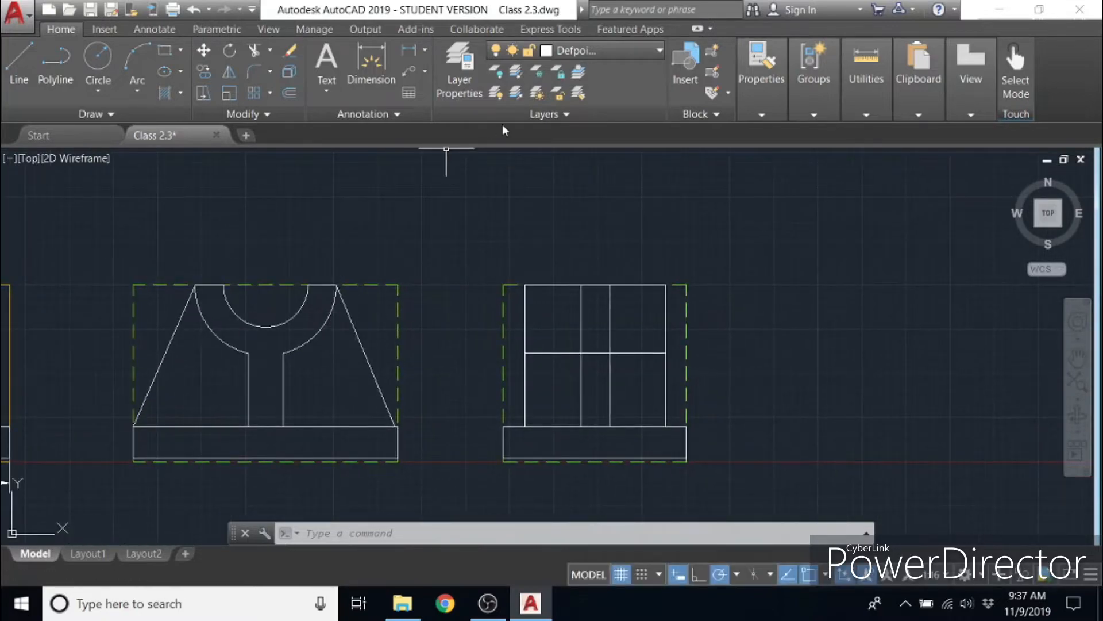
click(604, 52)
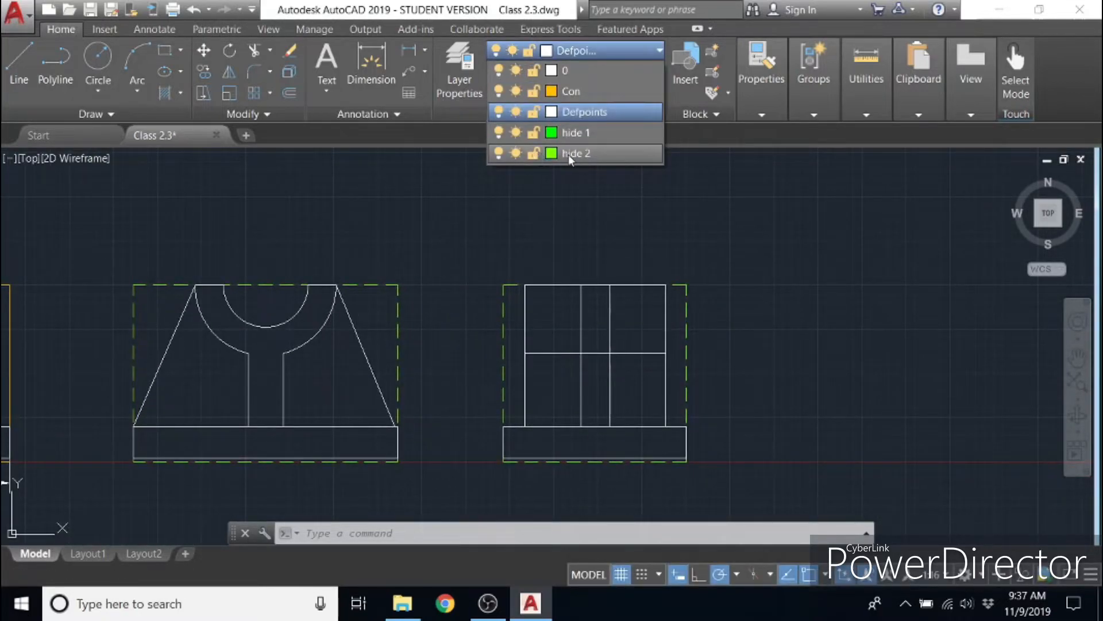
click(568, 154)
click(17, 58)
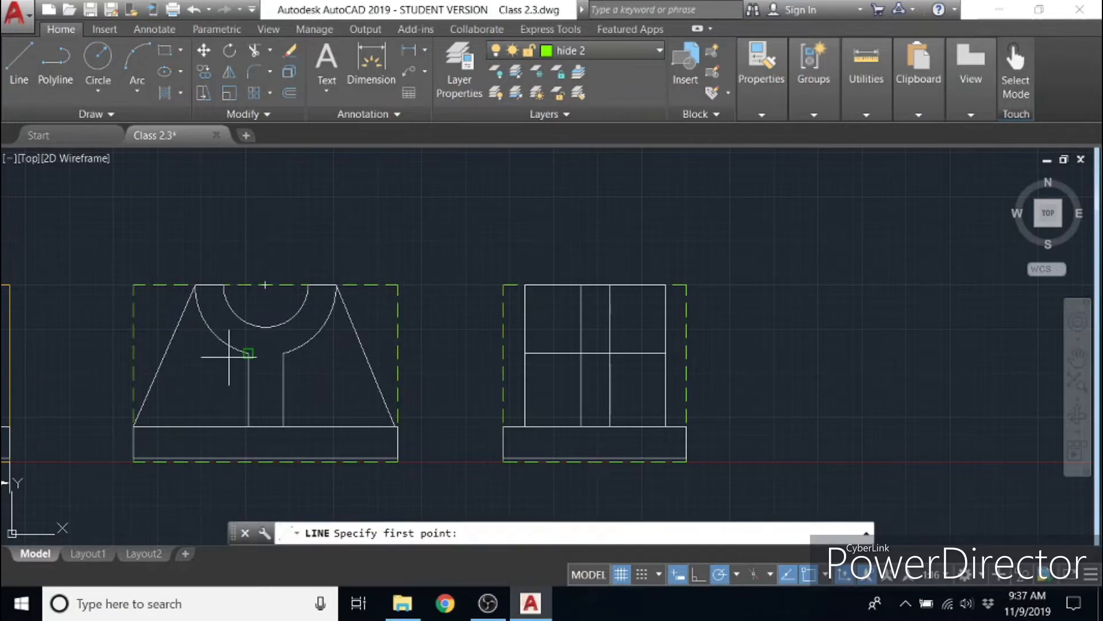
click(265, 329)
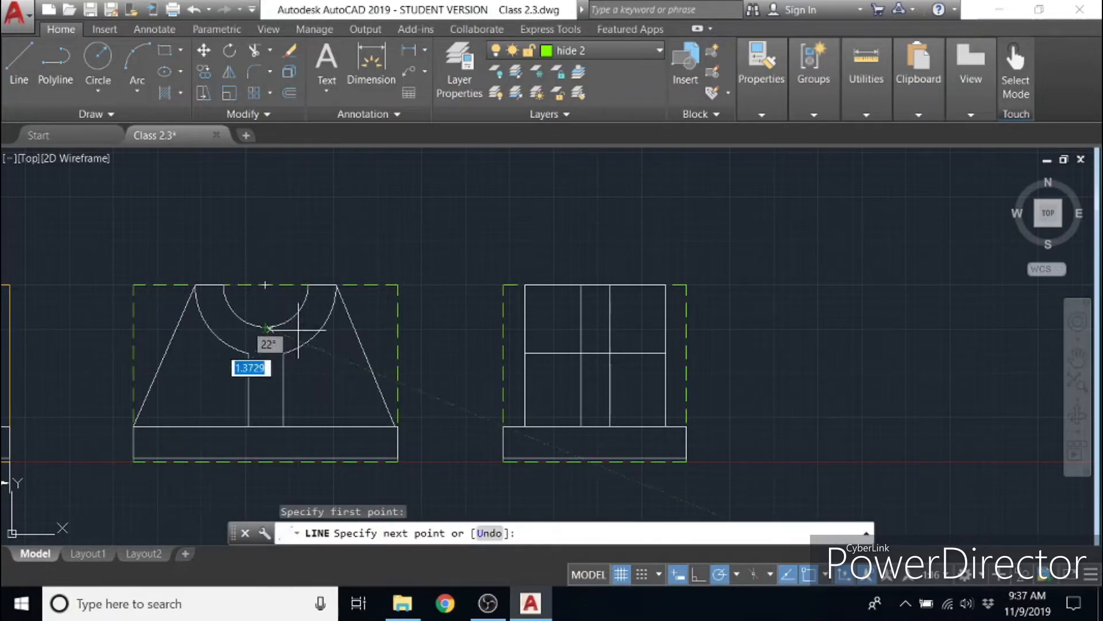
click(666, 326)
key(Escape)
- Trim the dashed projection line so that only the part inside the side view block remains
click(714, 457)
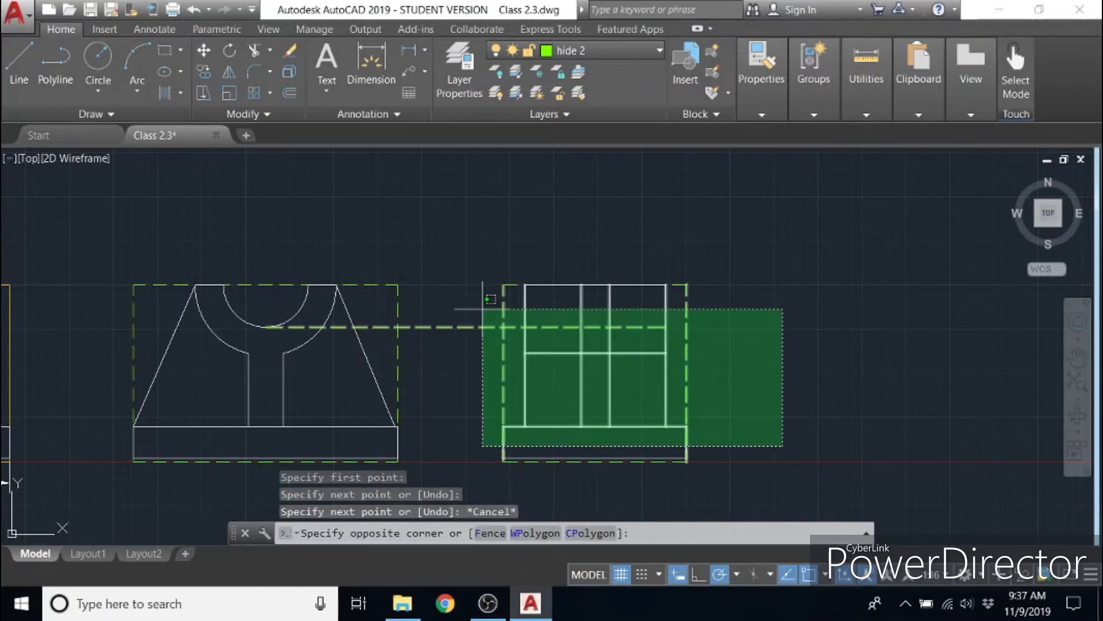
click(454, 280)
click(255, 51)
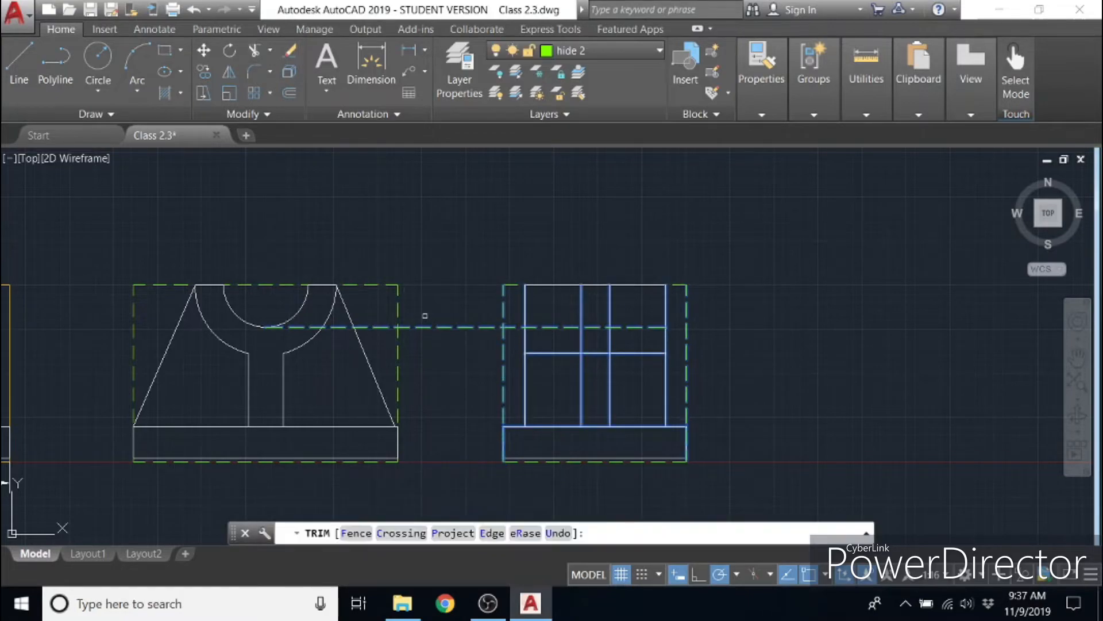
click(431, 327)
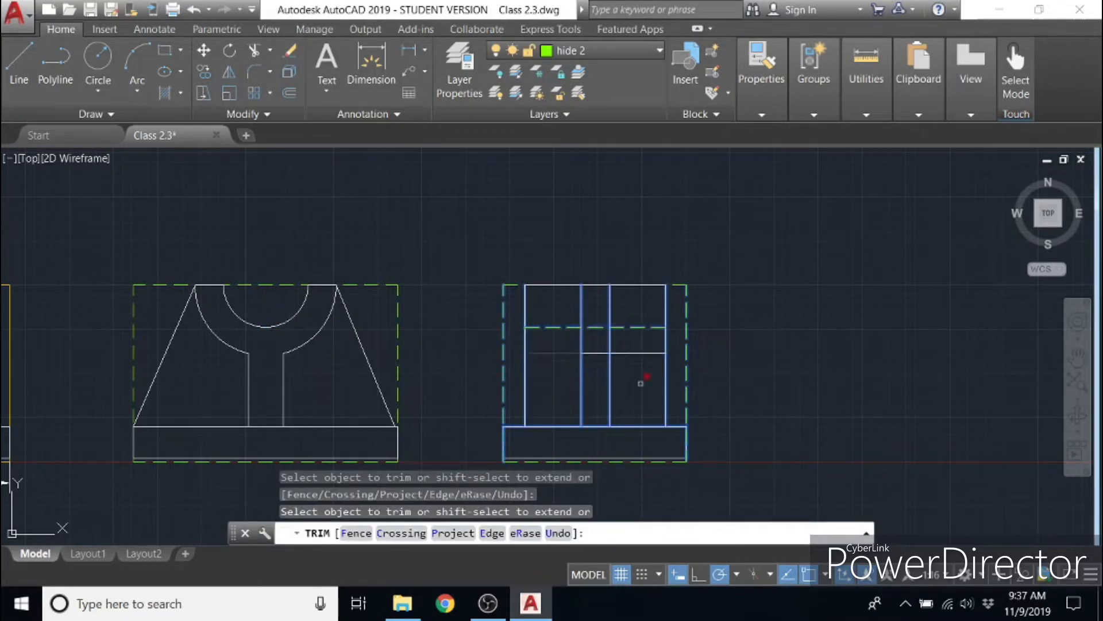
key(Escape)
- From the front guide rectangle's upper-left corner, draw a 20-unit vertical line upward and a horizontal line across the front view's width
mouse_move(443, 378)
middle_down()
mouse_move(660, 401)
mouse_move(670, 348)
middle_up()
middle_drag(409, 285, 844, 500)
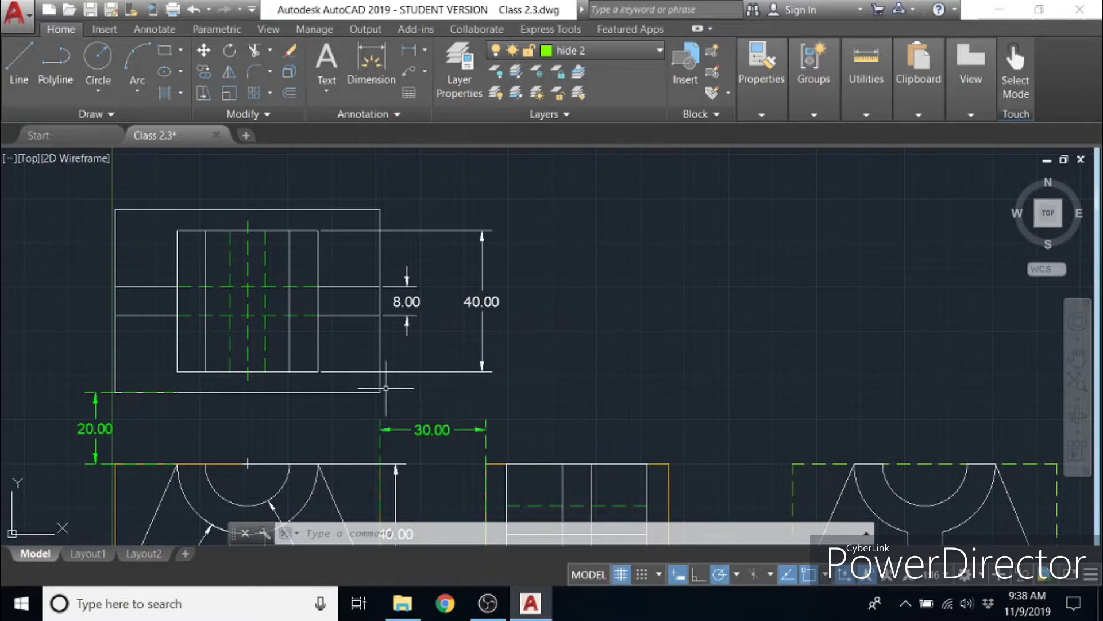
mouse_move(426, 395)
middle_down()
mouse_move(395, 217)
mouse_move(399, 230)
middle_up()
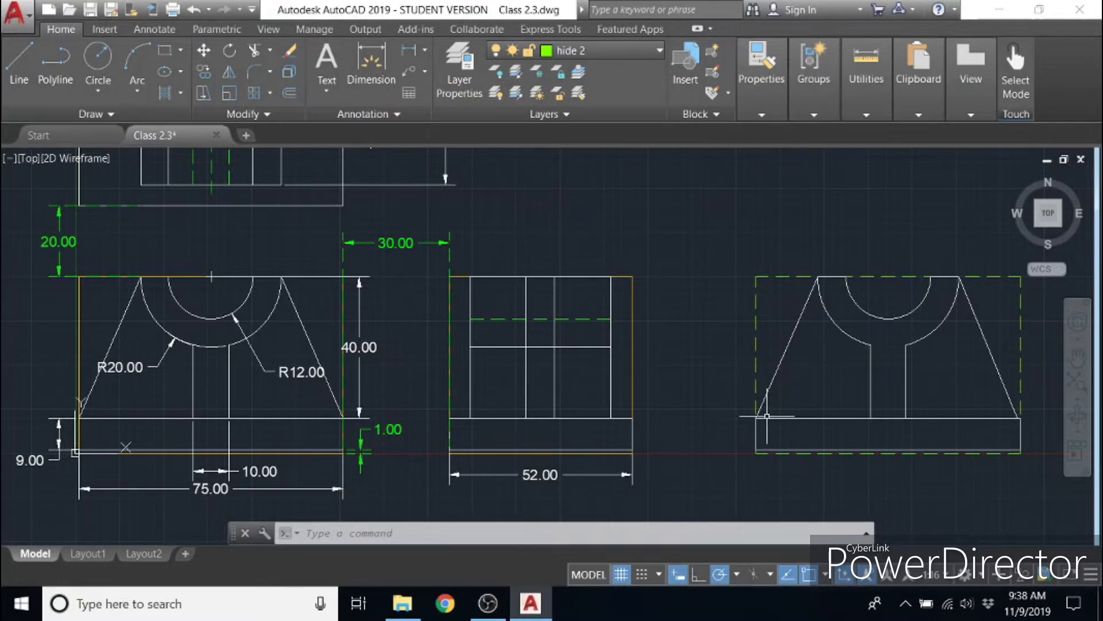
middle_drag(441, 496, 433, 498)
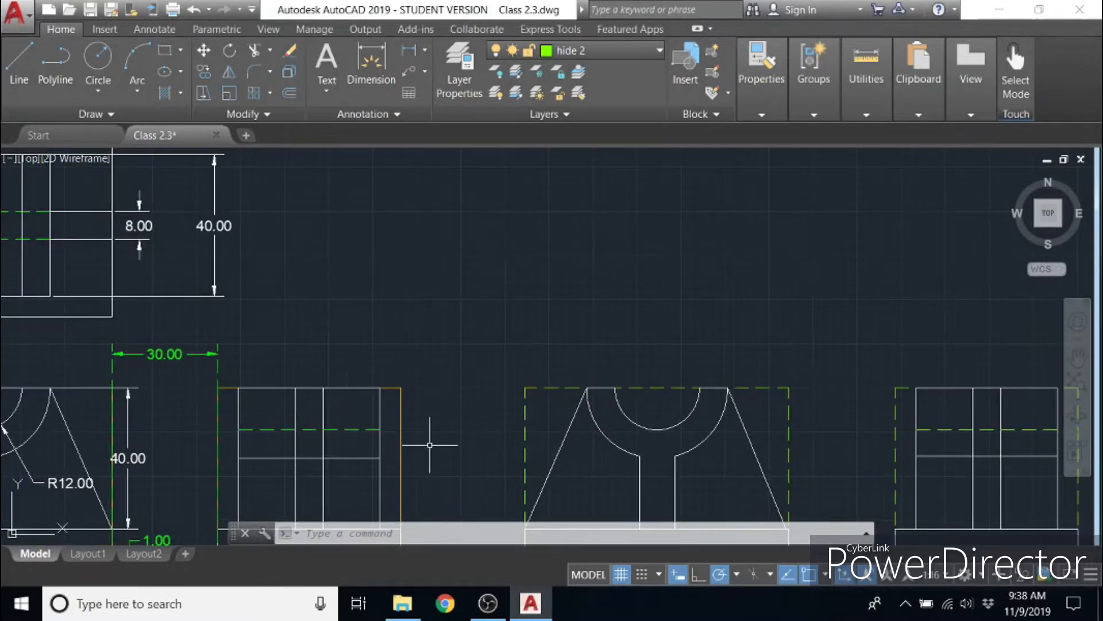
middle_drag(429, 350, 564, 362)
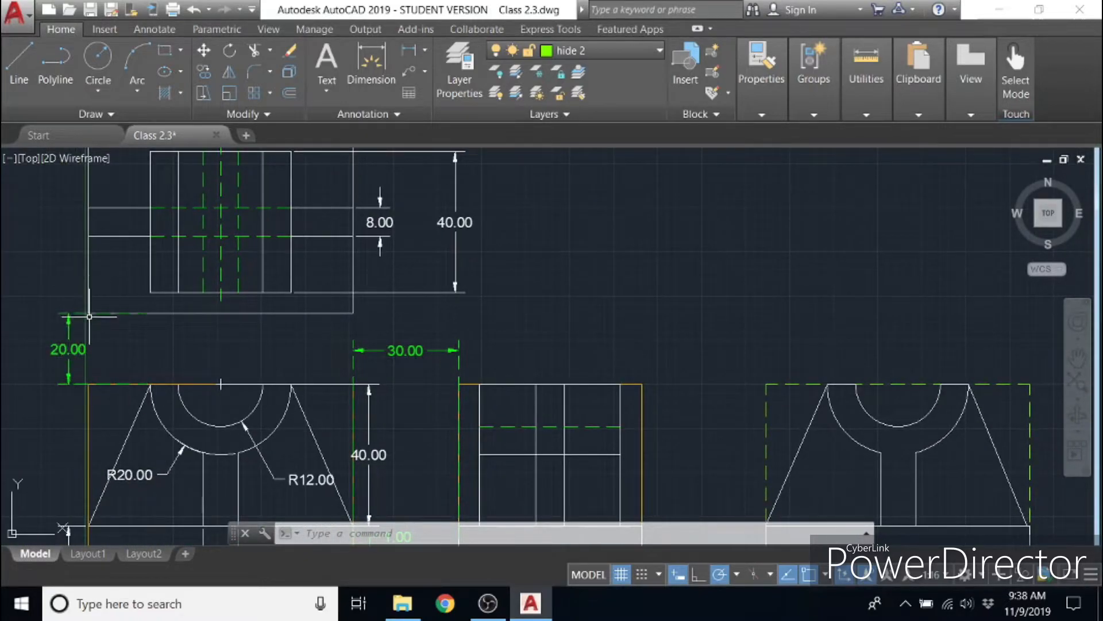
middle_drag(650, 333, 317, 303)
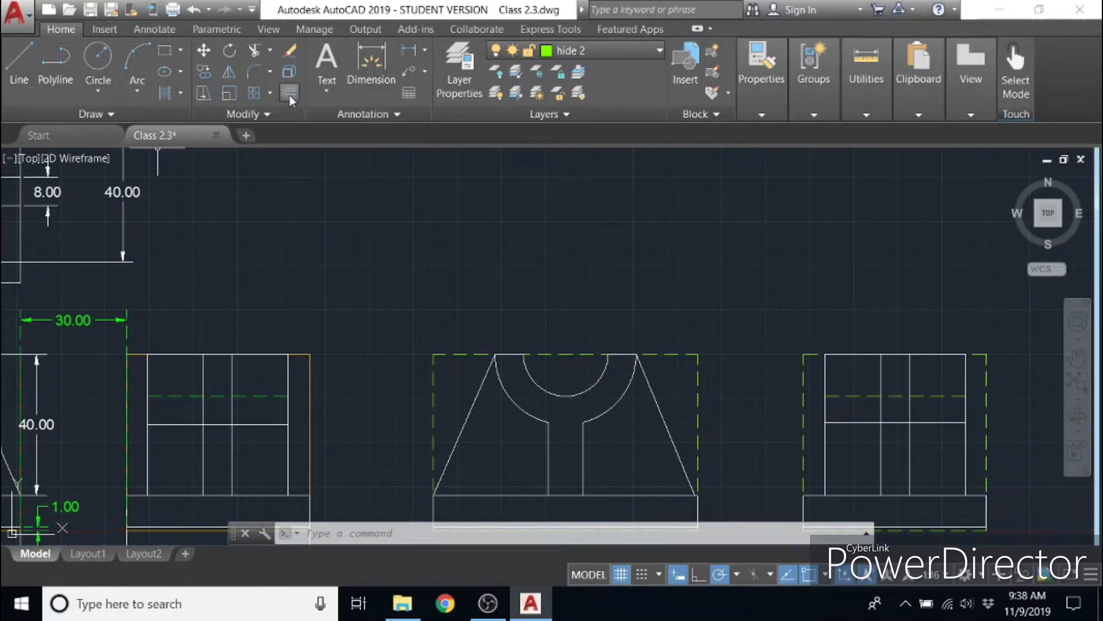
click(19, 60)
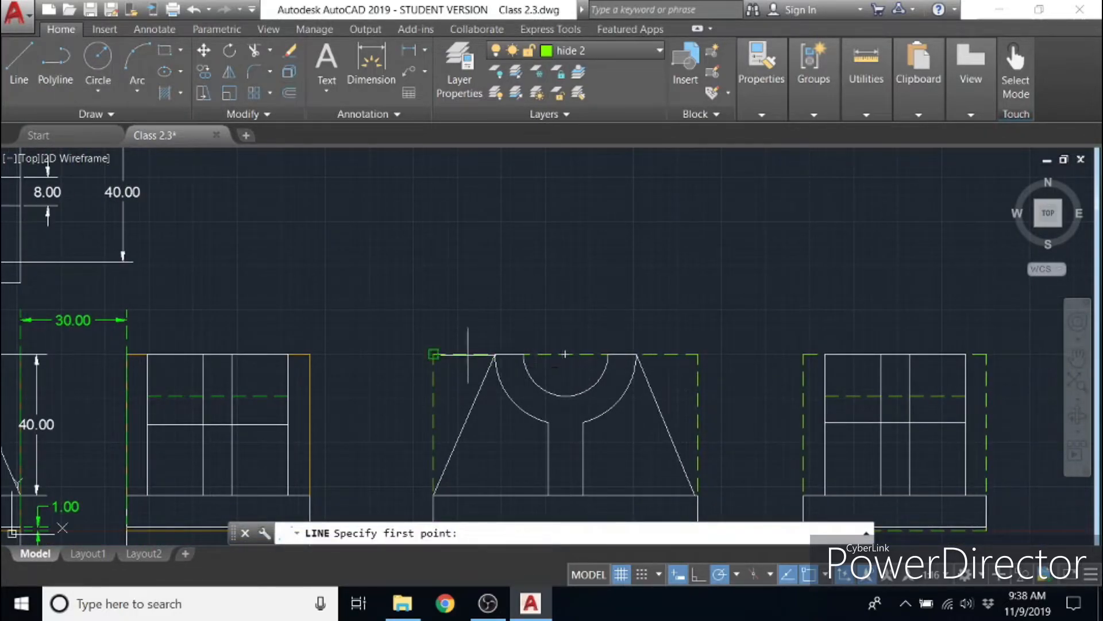
click(434, 354)
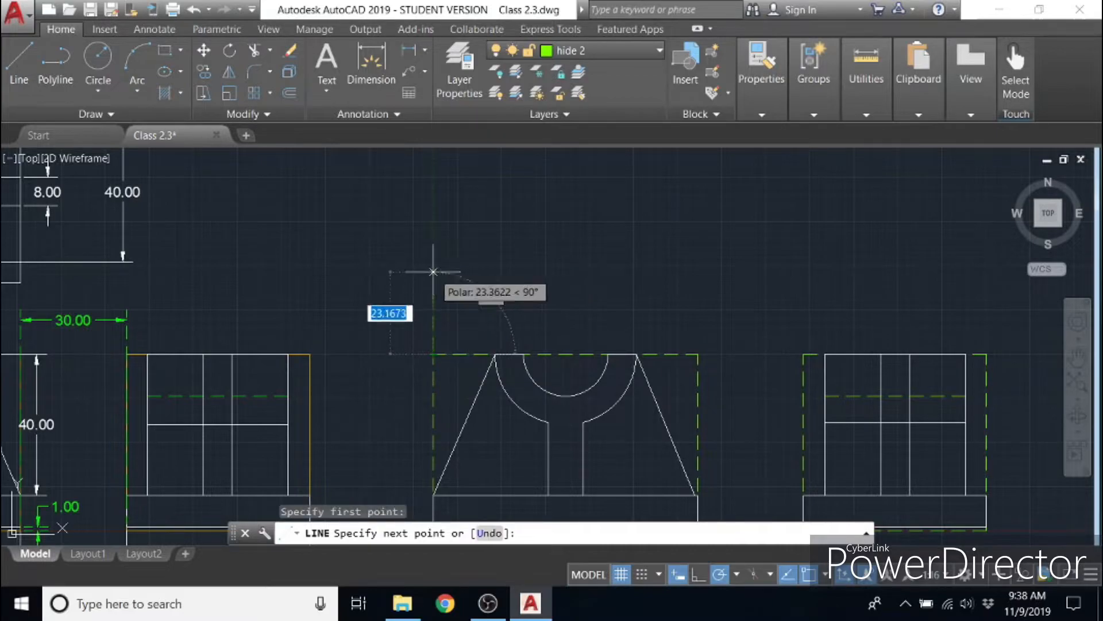
text(20)
key(Return)
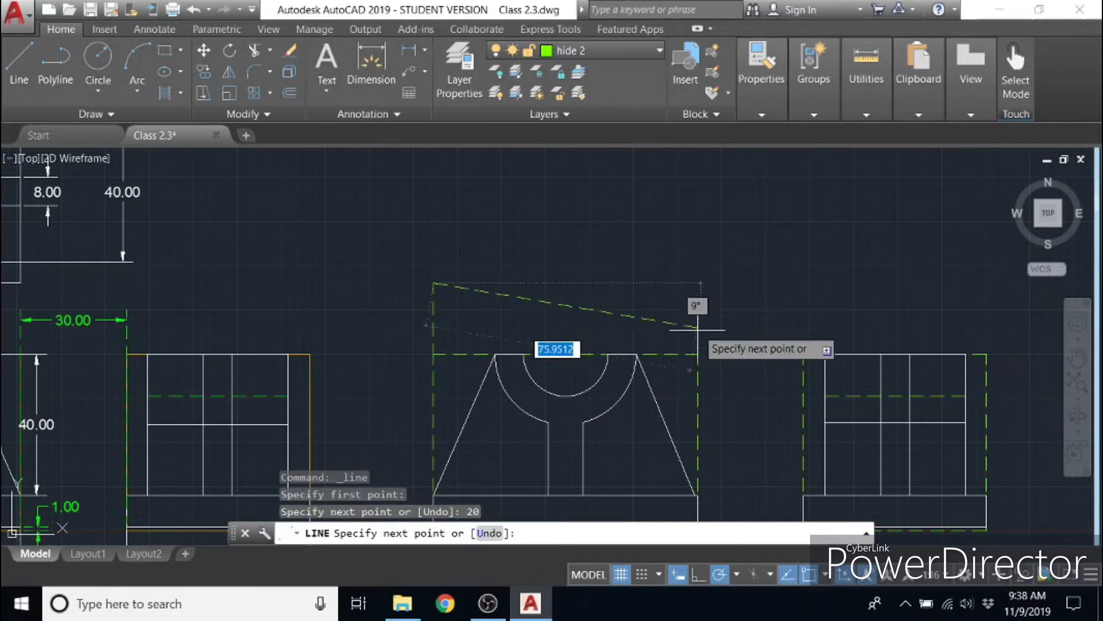
click(697, 282)
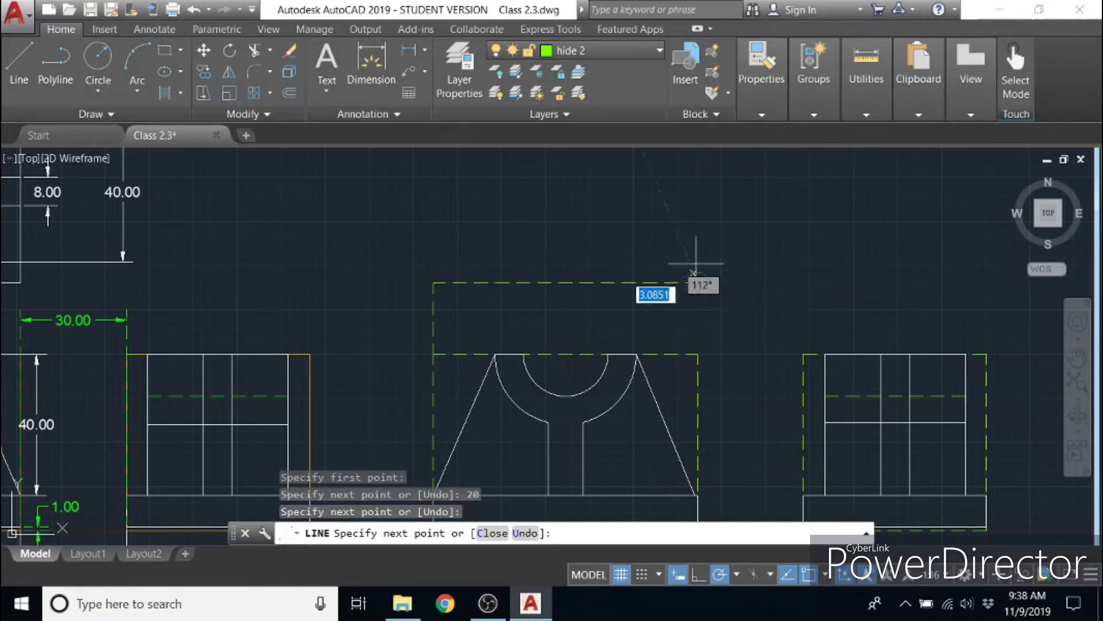
- Complete the dashed top-view guide rectangle with a 52-unit right side, a top edge and a closing left side
scroll(702, 190, up, 2)
scroll(695, 203, down, 2)
middle_drag(695, 204, 708, 326)
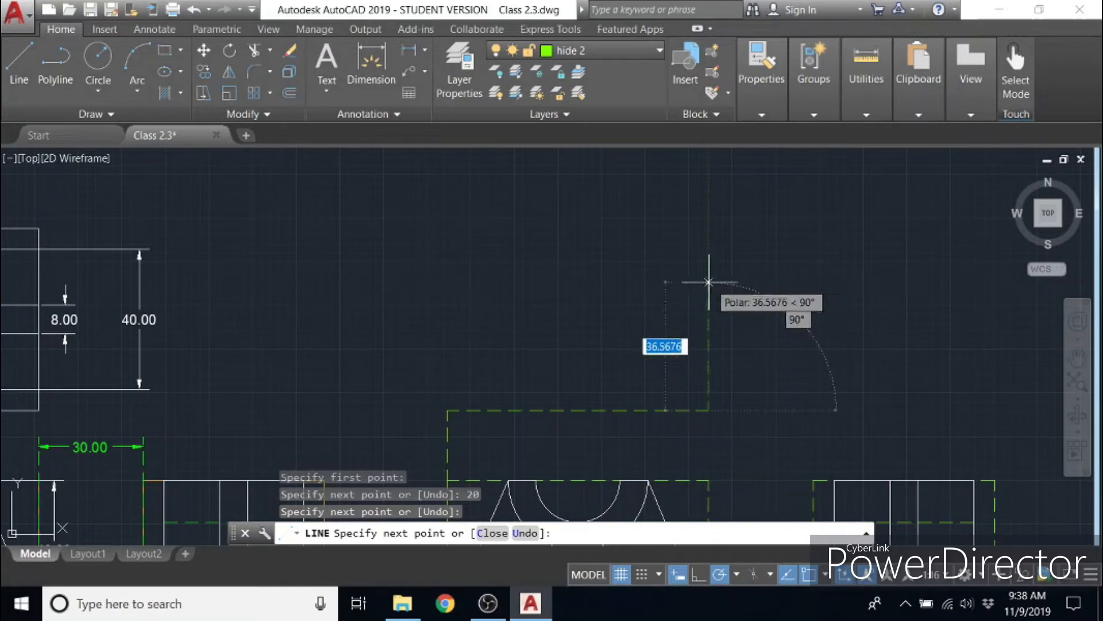
text(52)
key(Return)
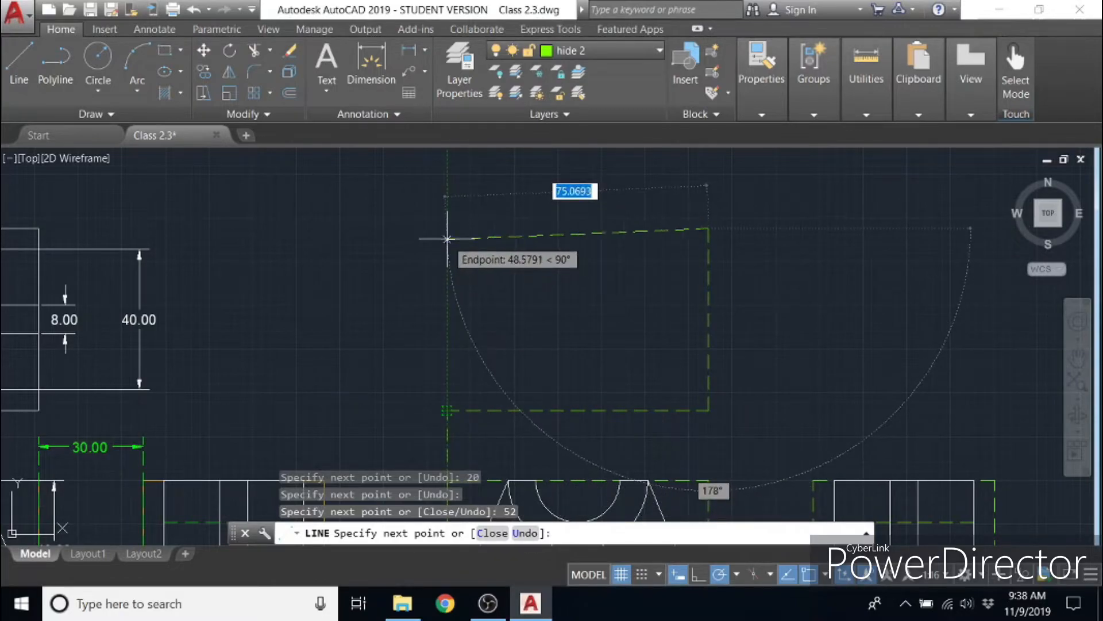
click(448, 228)
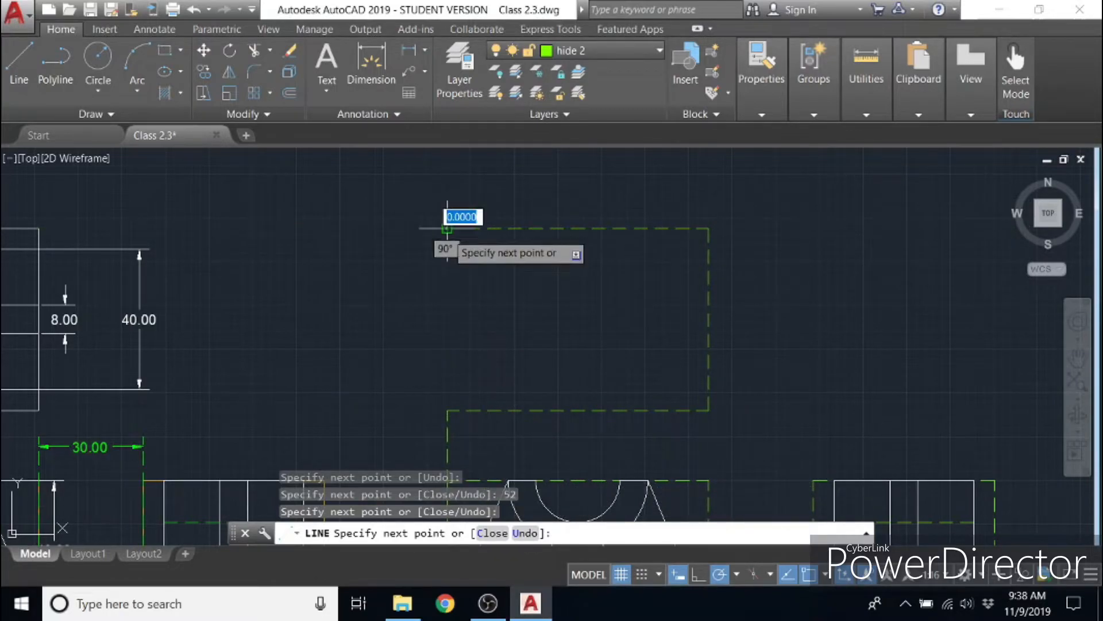
click(448, 410)
key(Escape)
- Delete the 20-unit vertical spacing line between the top-view and front-view guide rectangles
click(485, 421)
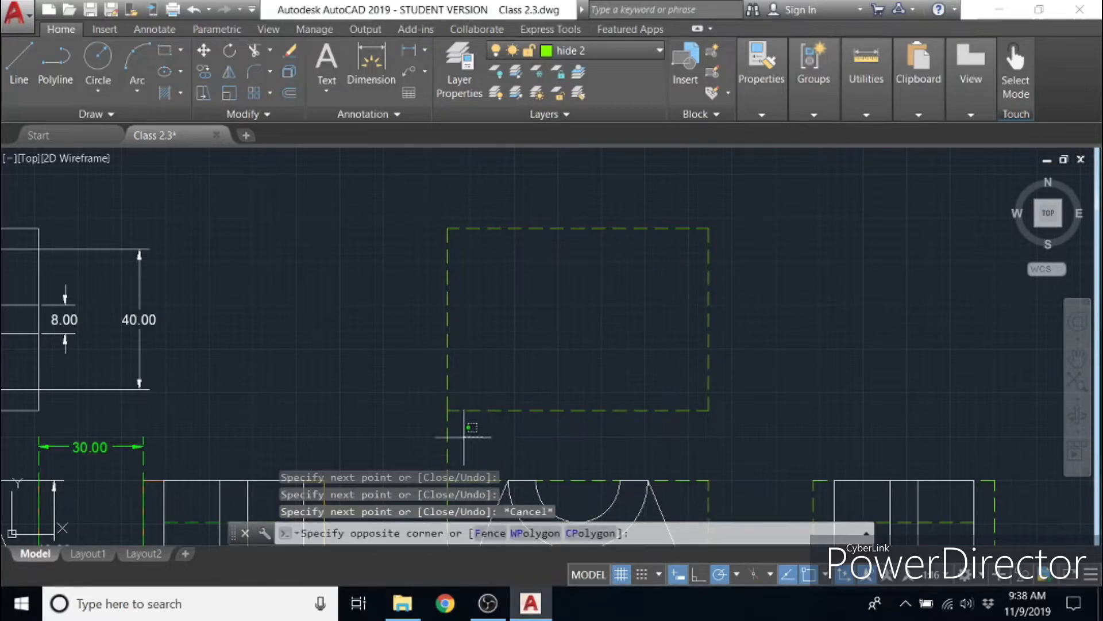
click(433, 429)
key(Delete)
mouse_move(645, 428)
middle_down()
mouse_move(552, 413)
mouse_move(404, 335)
mouse_move(497, 327)
mouse_move(389, 382)
mouse_move(401, 396)
middle_up()
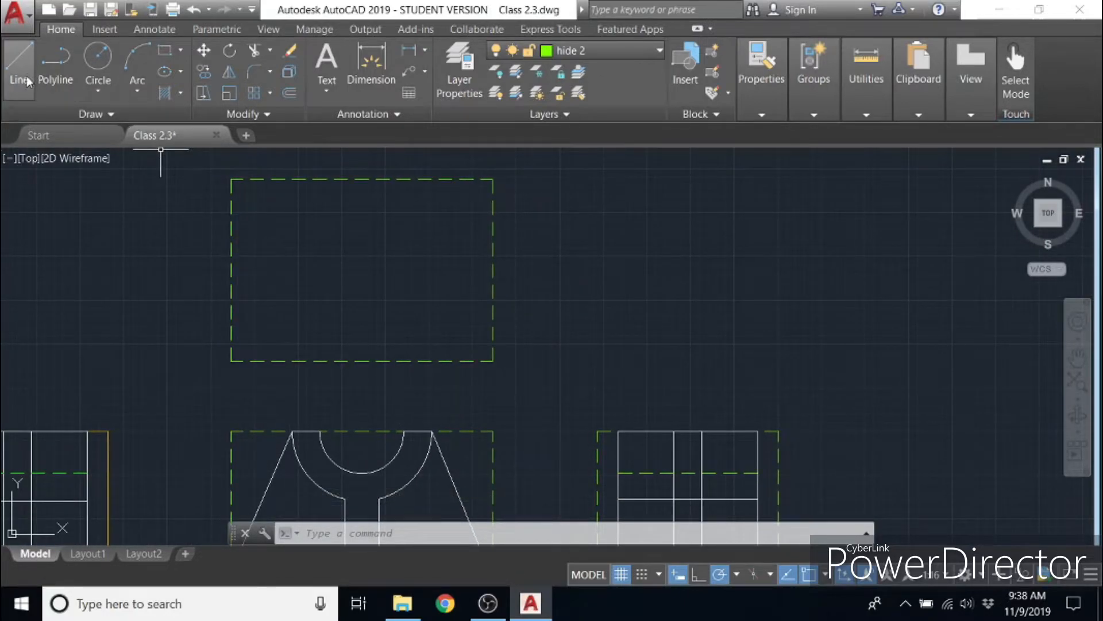
click(165, 50)
click(231, 361)
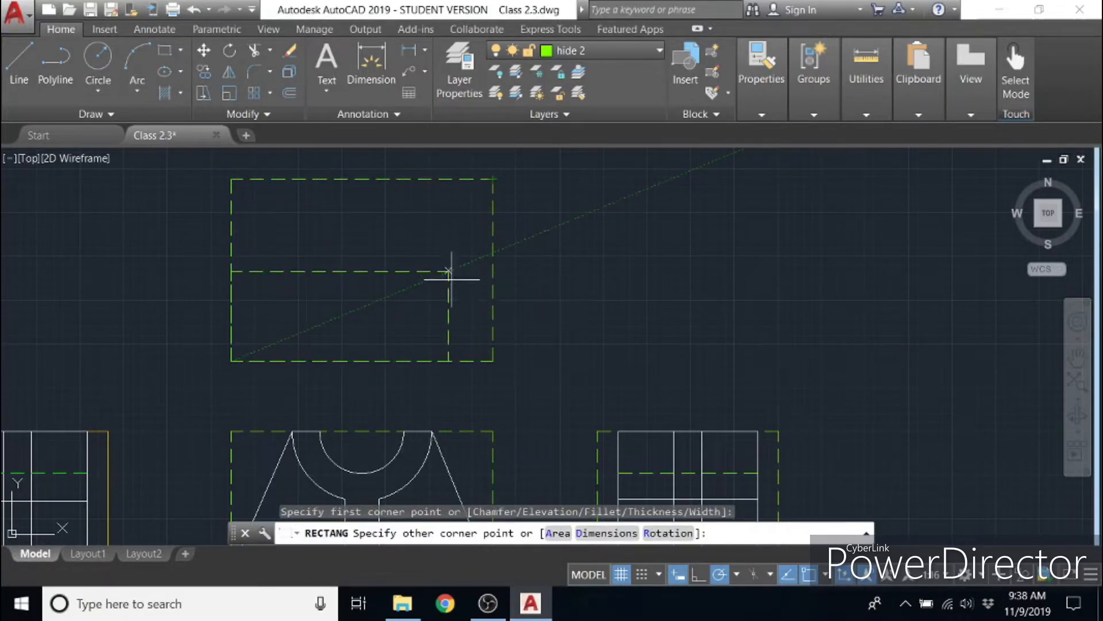
key(Escape)
- Make Defpoints the current layer and draw a rectangle over the top-view guide from its lower-left to its upper-right corner
click(575, 51)
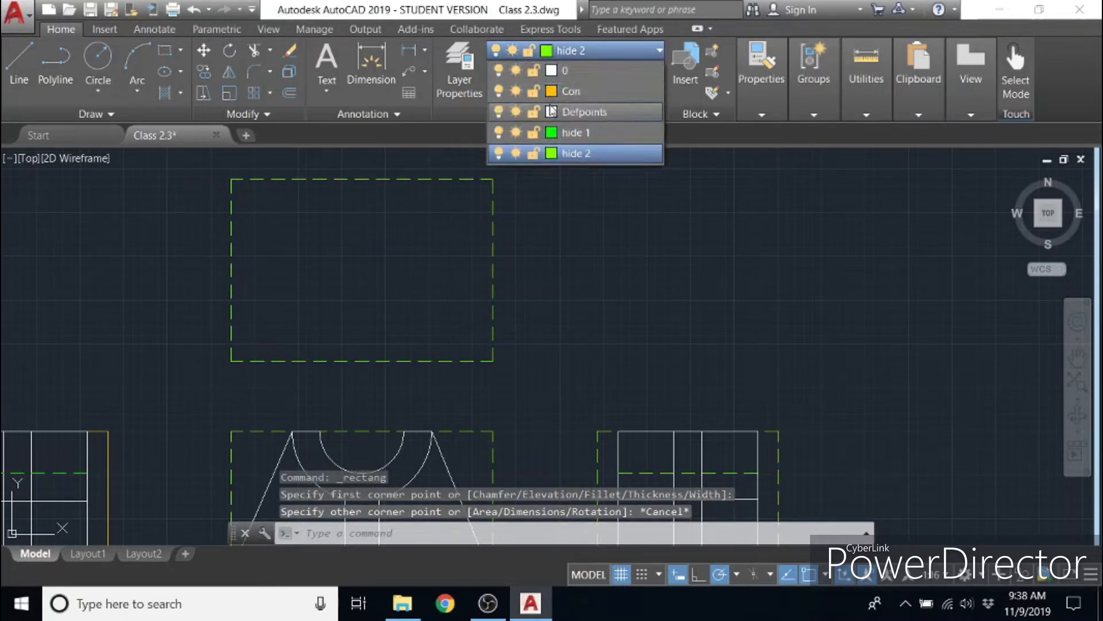
click(569, 71)
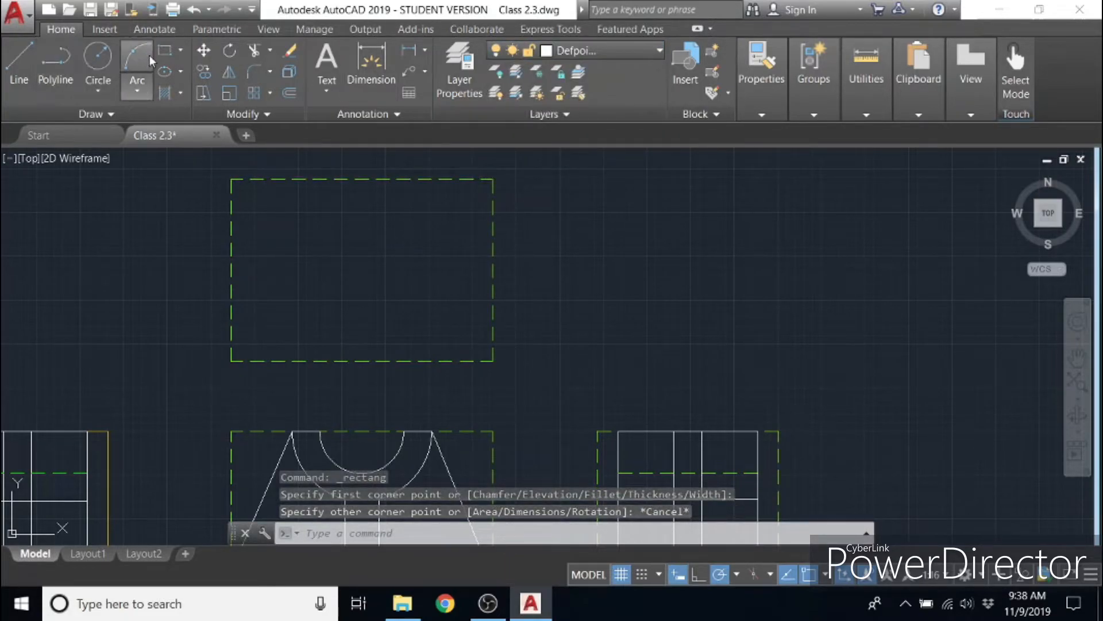
click(166, 50)
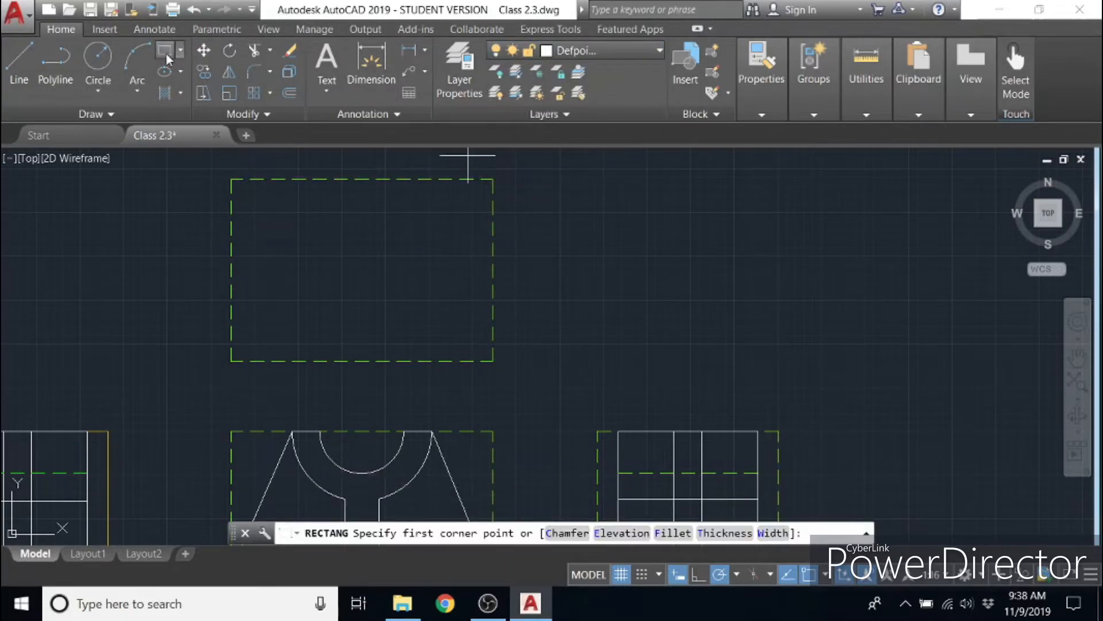
click(231, 361)
click(494, 178)
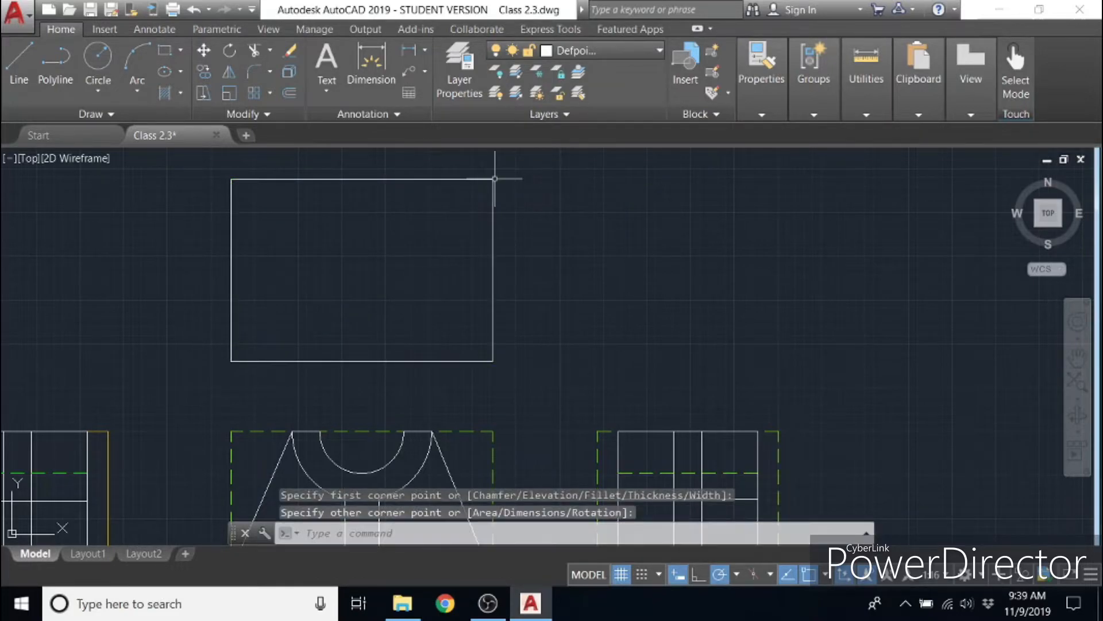
key(Escape)
- Draw a horizontal centre line across the new top-view rectangle, from the midpoint of its left side to the midpoint of its right side
mouse_move(325, 286)
middle_down()
mouse_move(681, 273)
mouse_move(739, 291)
mouse_move(860, 296)
mouse_move(758, 299)
mouse_move(771, 291)
middle_up()
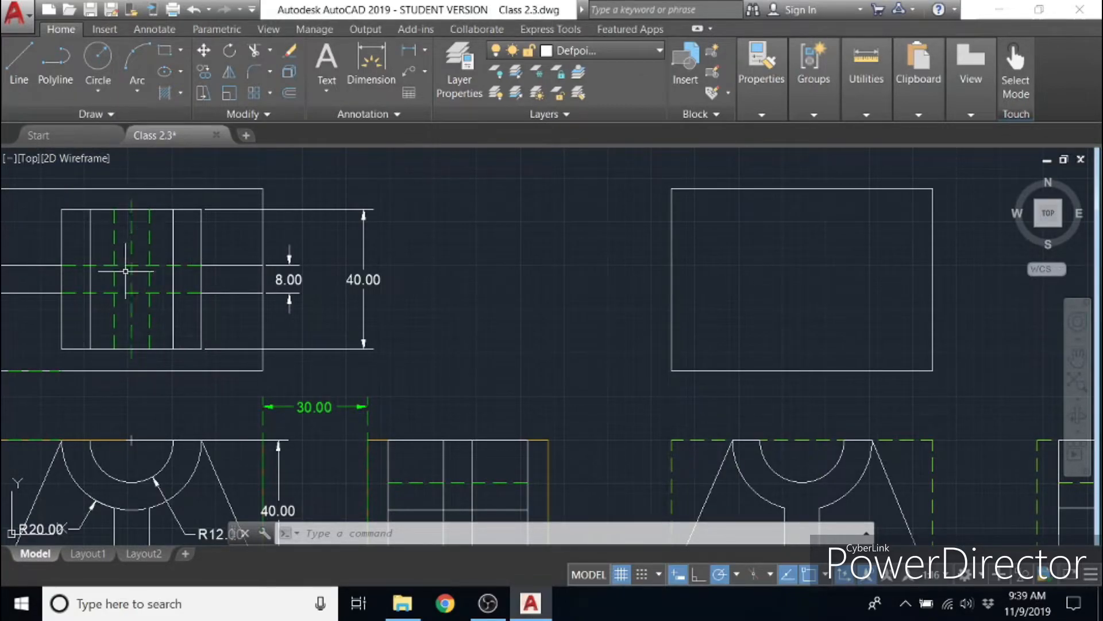
mouse_move(240, 271)
middle_down()
mouse_move(266, 215)
mouse_move(304, 238)
middle_up()
middle_drag(520, 240, 498, 286)
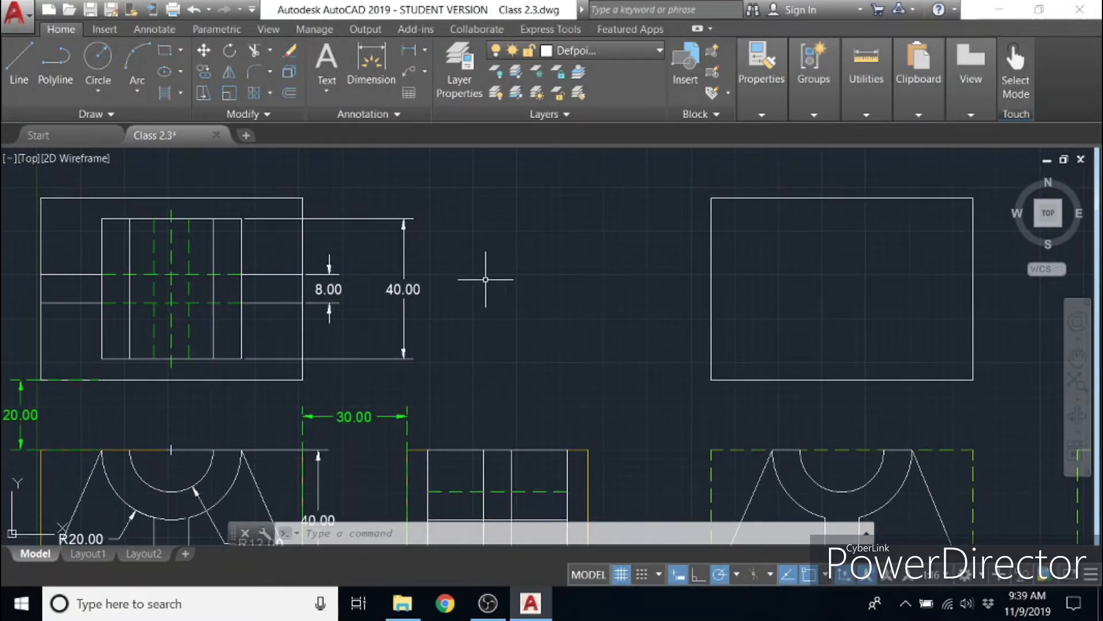
click(19, 63)
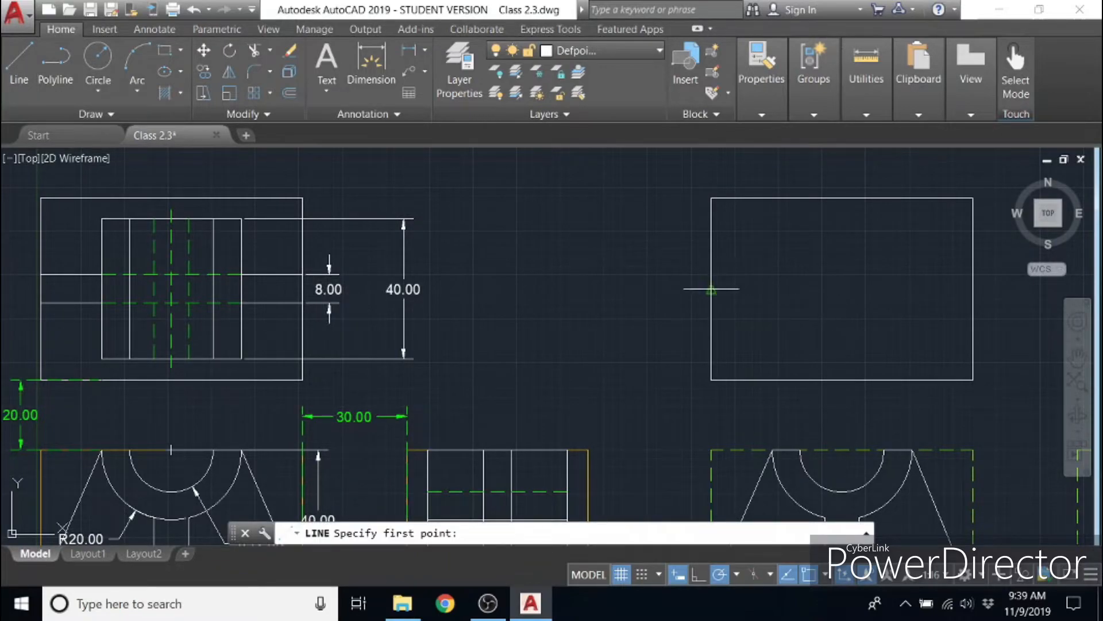
click(712, 289)
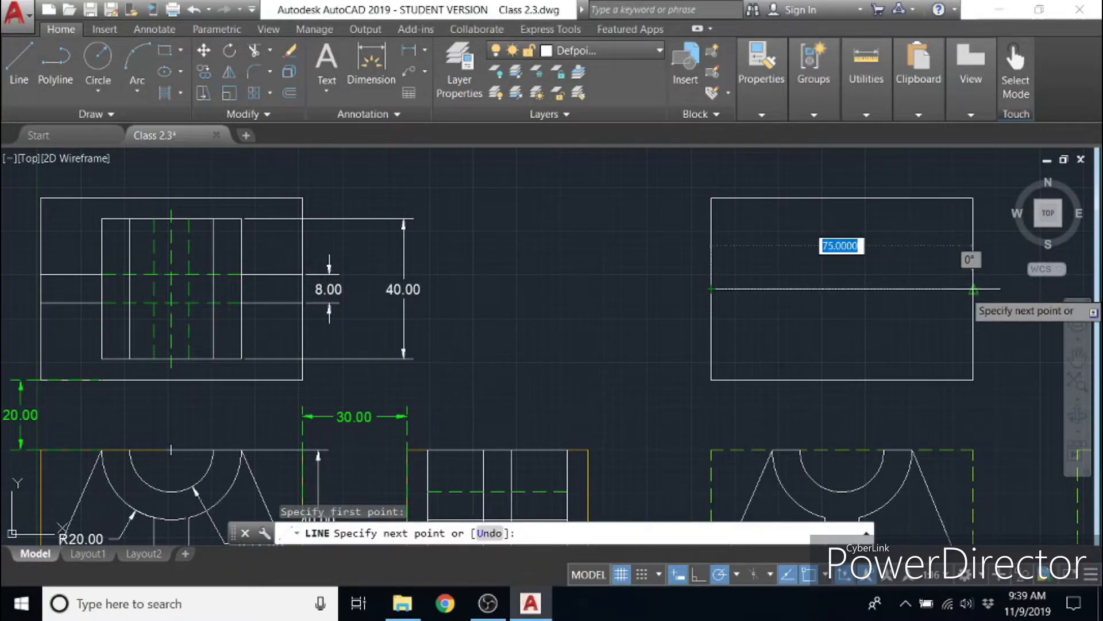
click(973, 289)
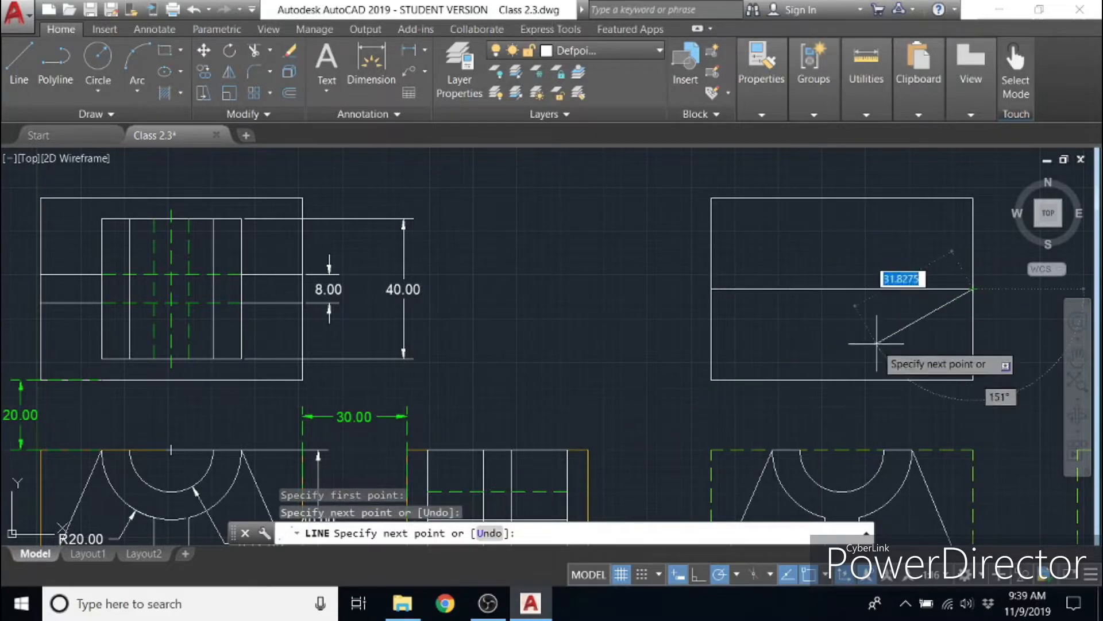
key(Return)
key(Return)
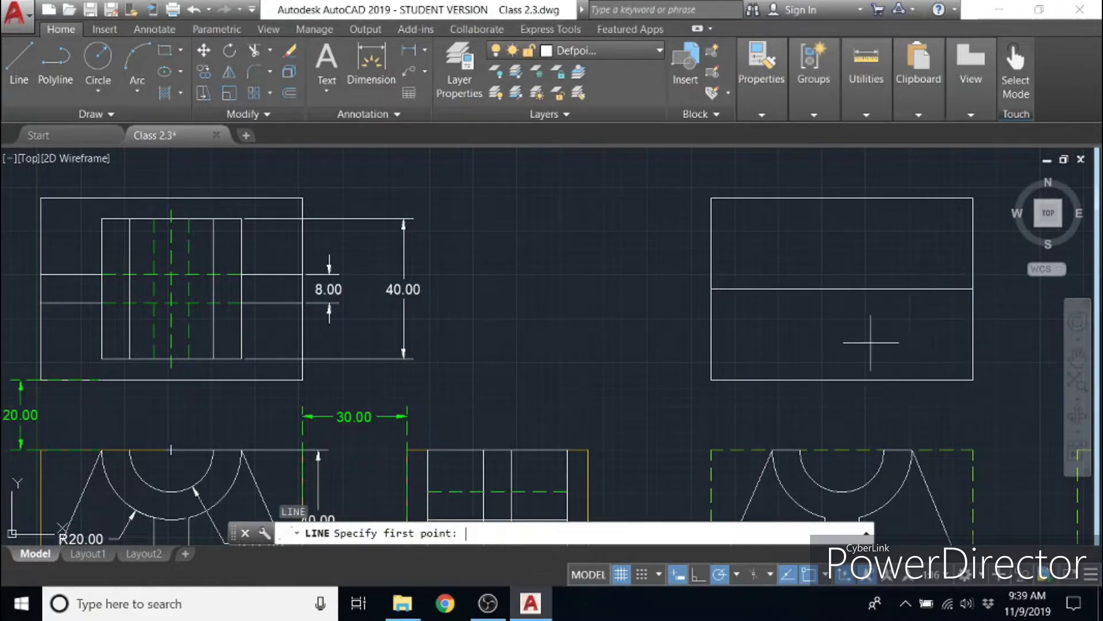
- Draw a vertical centre line through the new top-view rectangle from its bottom-edge midpoint up to its top edge
click(842, 379)
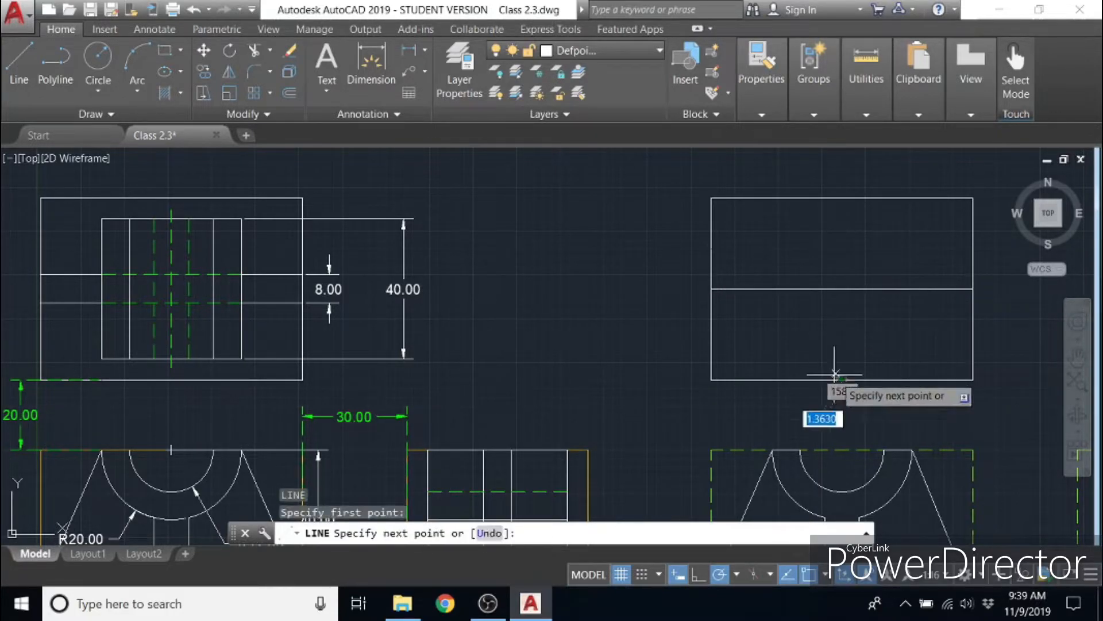
click(842, 199)
right_click(841, 249)
click(876, 248)
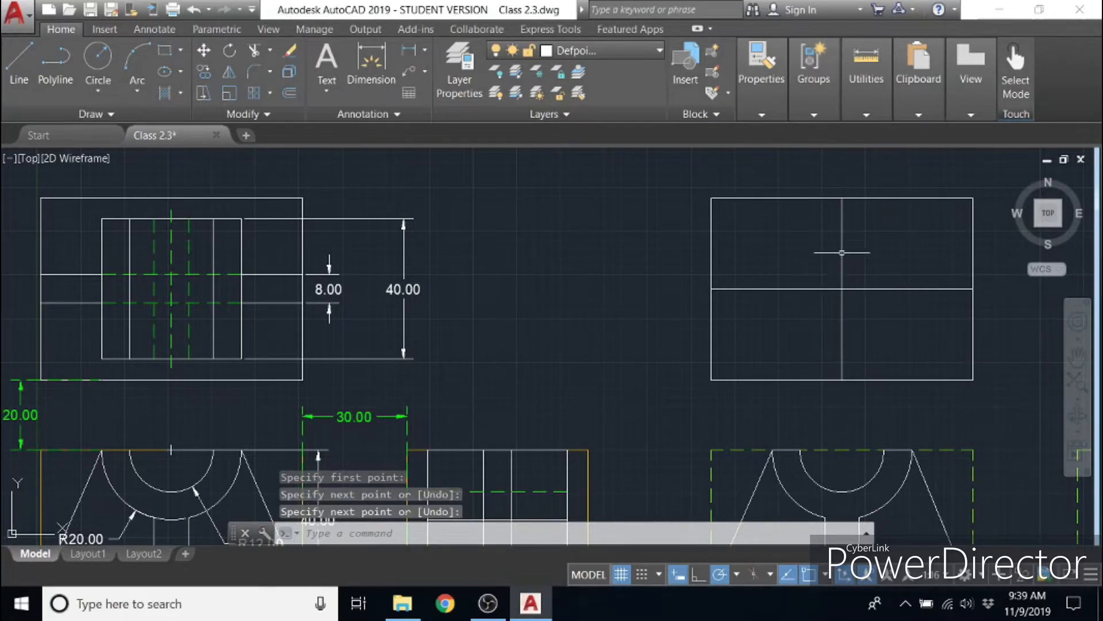
click(912, 309)
click(799, 268)
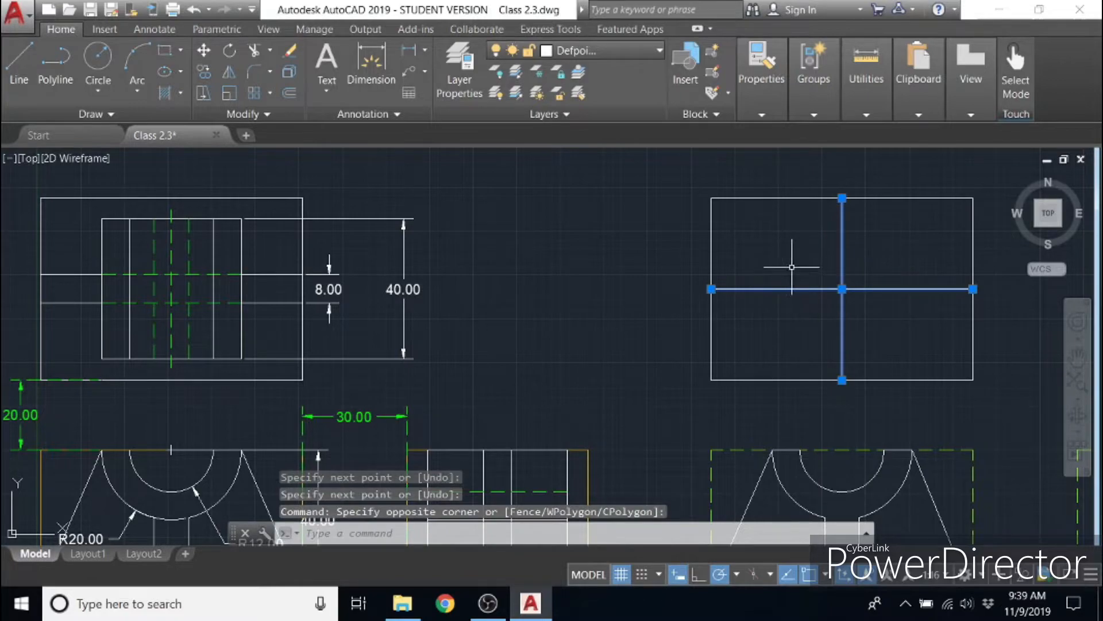
click(792, 267)
key(Escape)
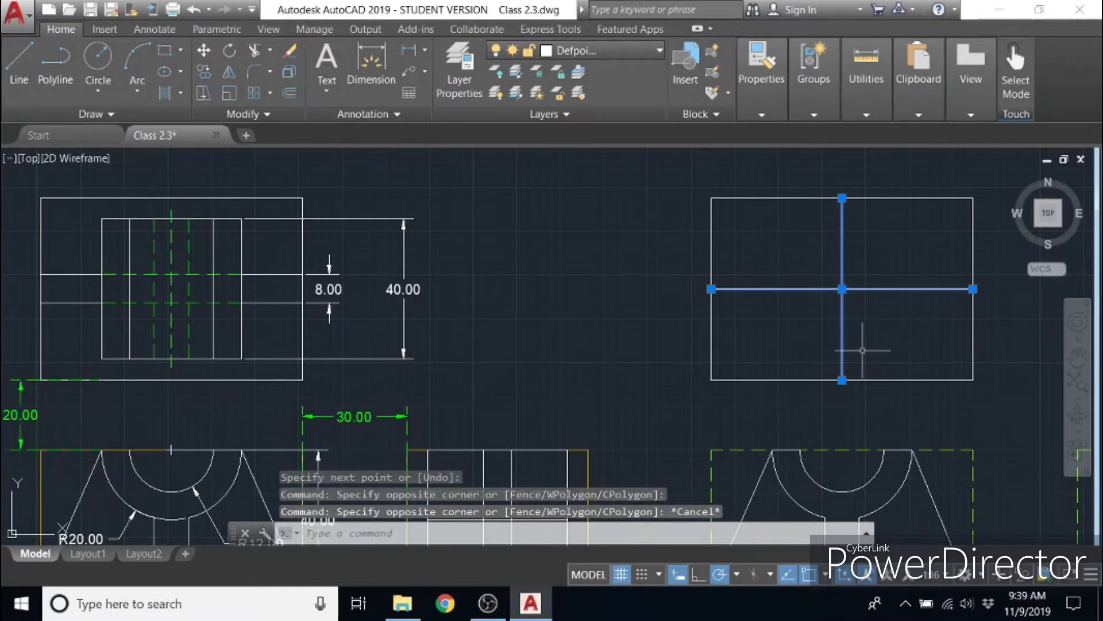
key(Escape)
key(Escape)
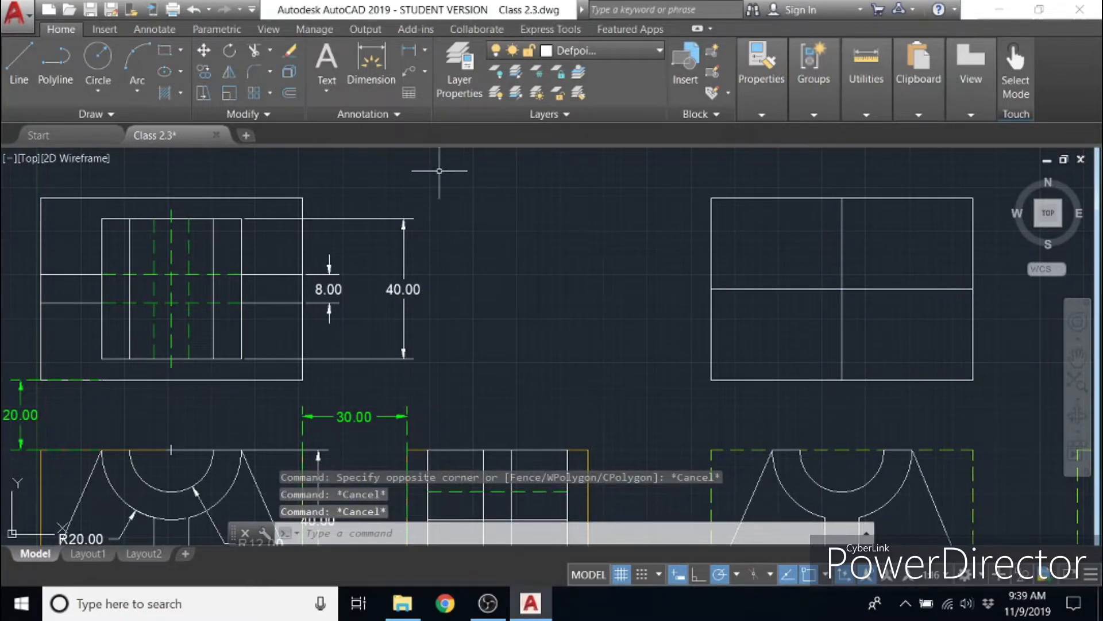
- Offset the horizontal centre line of the new top view by 4 units, once below and once above
click(292, 98)
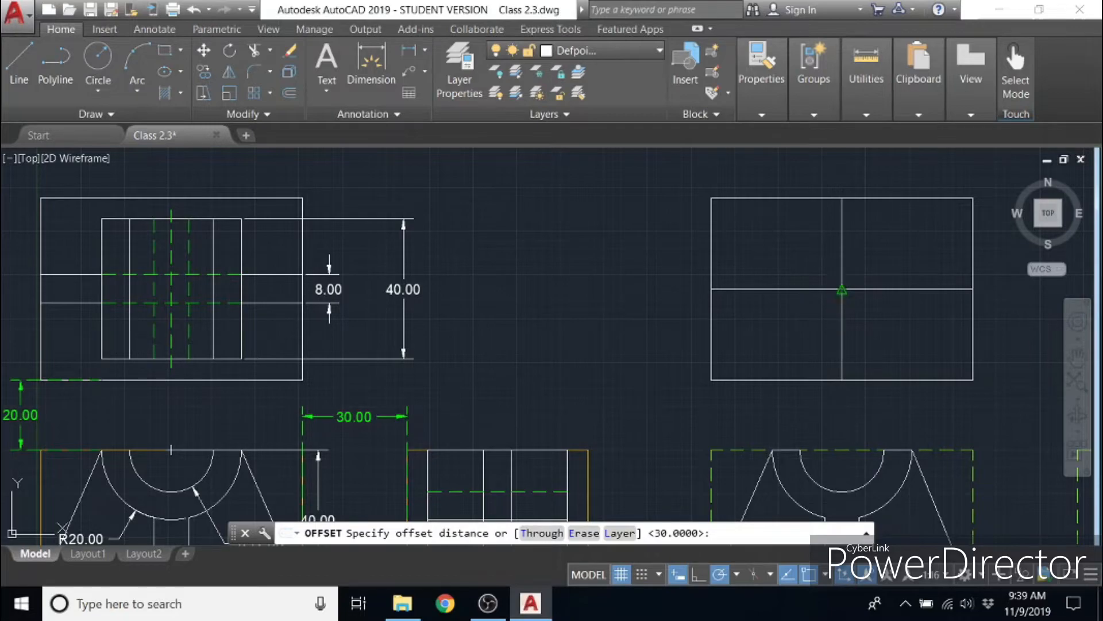
click(842, 290)
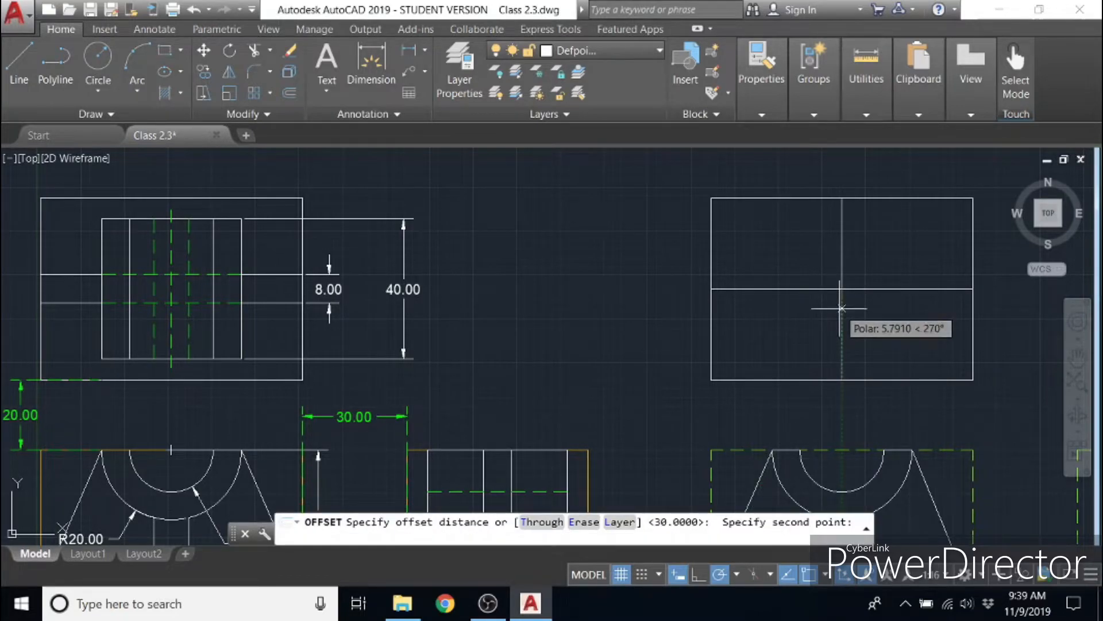
text(4)
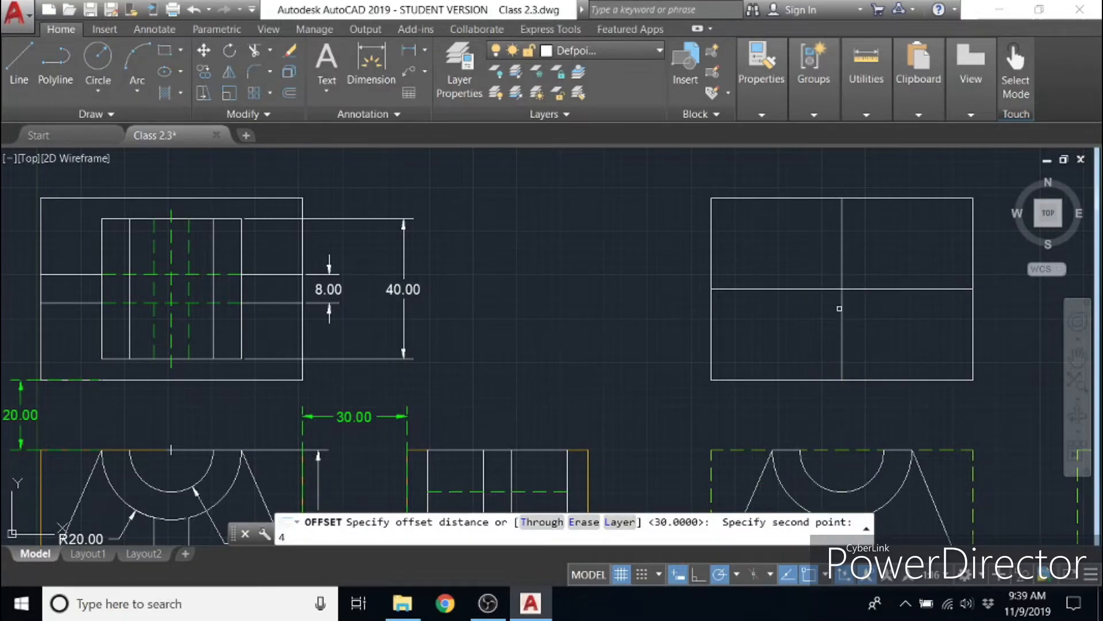
key(Return)
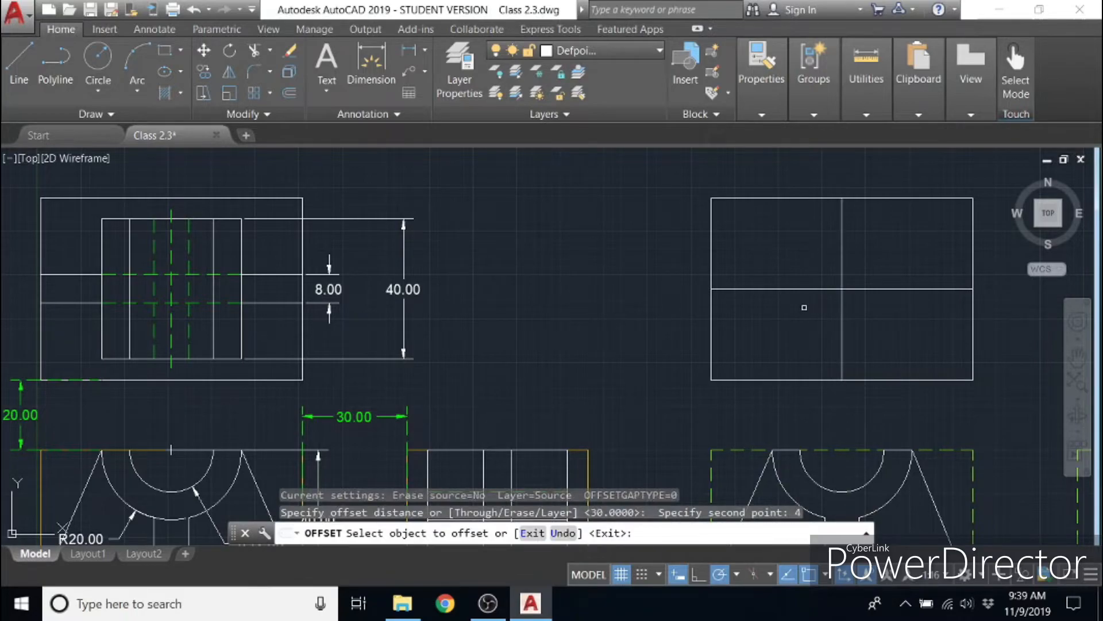
click(814, 291)
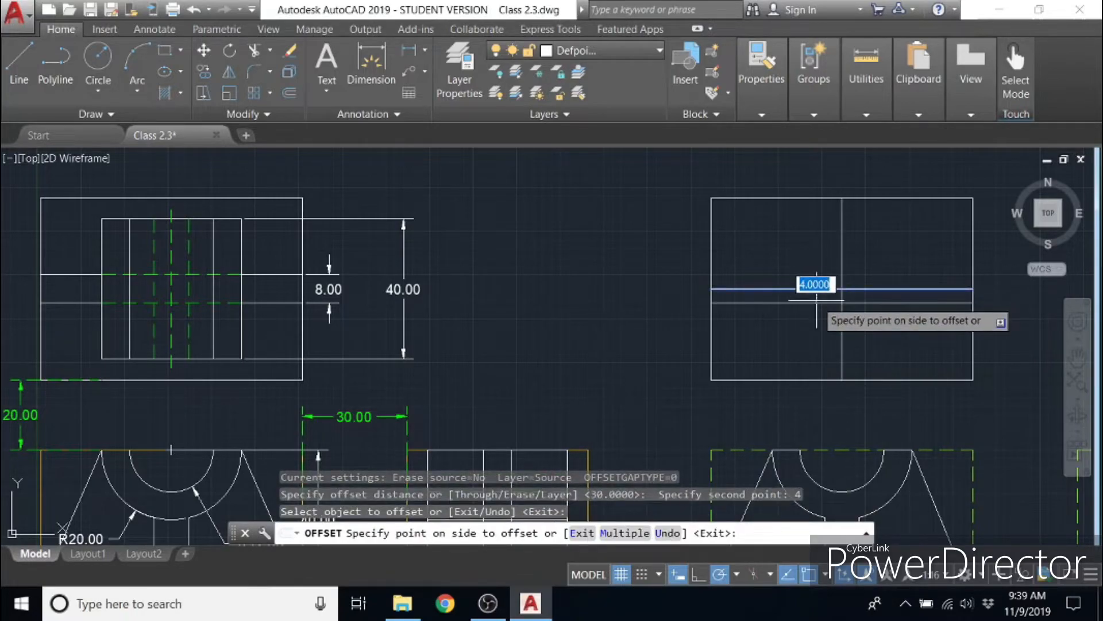
click(817, 300)
click(813, 290)
click(806, 267)
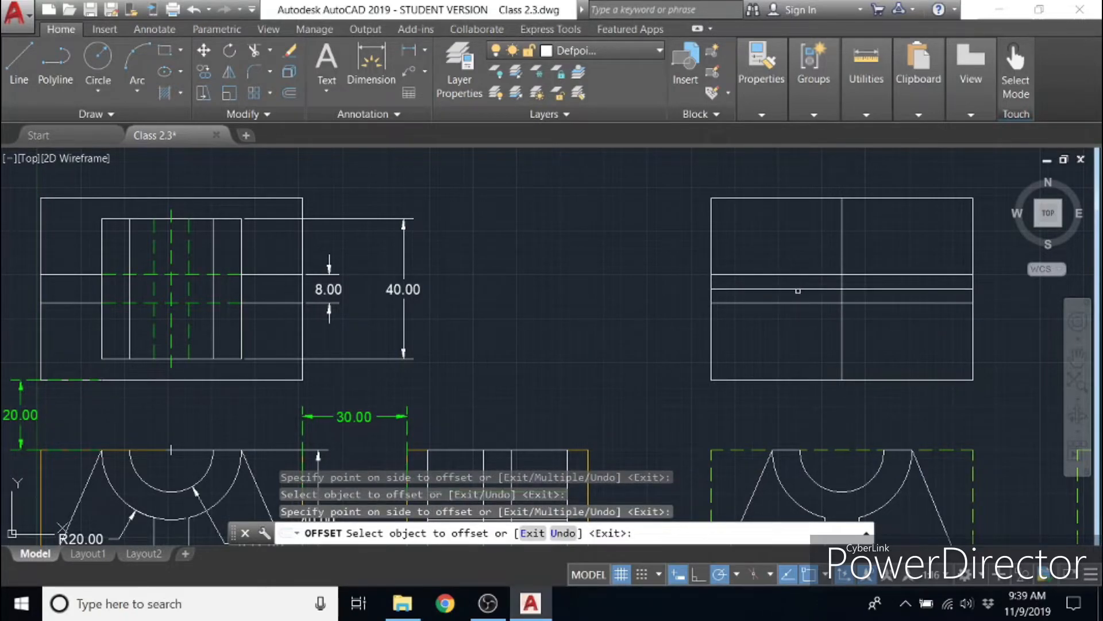
key(Escape)
key(Escape)
key(Escape)
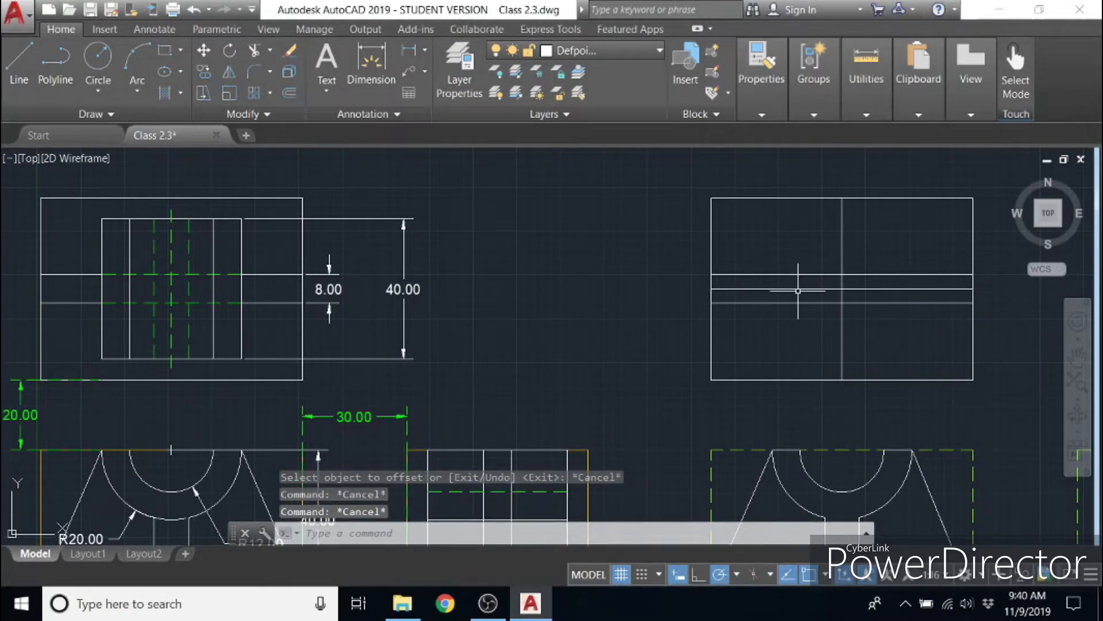
click(793, 290)
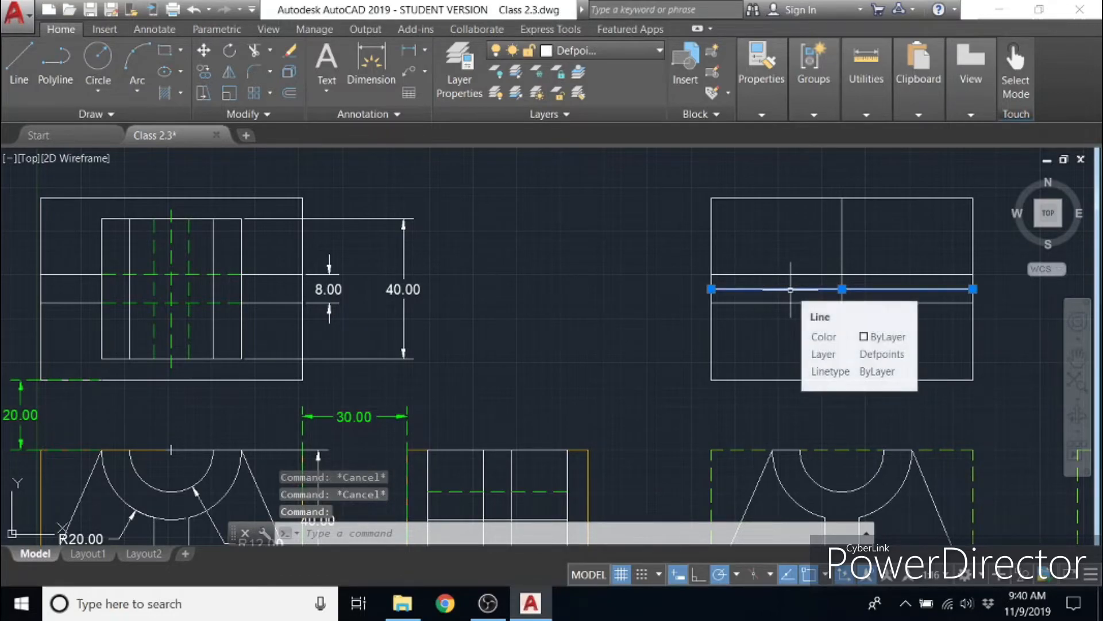
key(Delete)
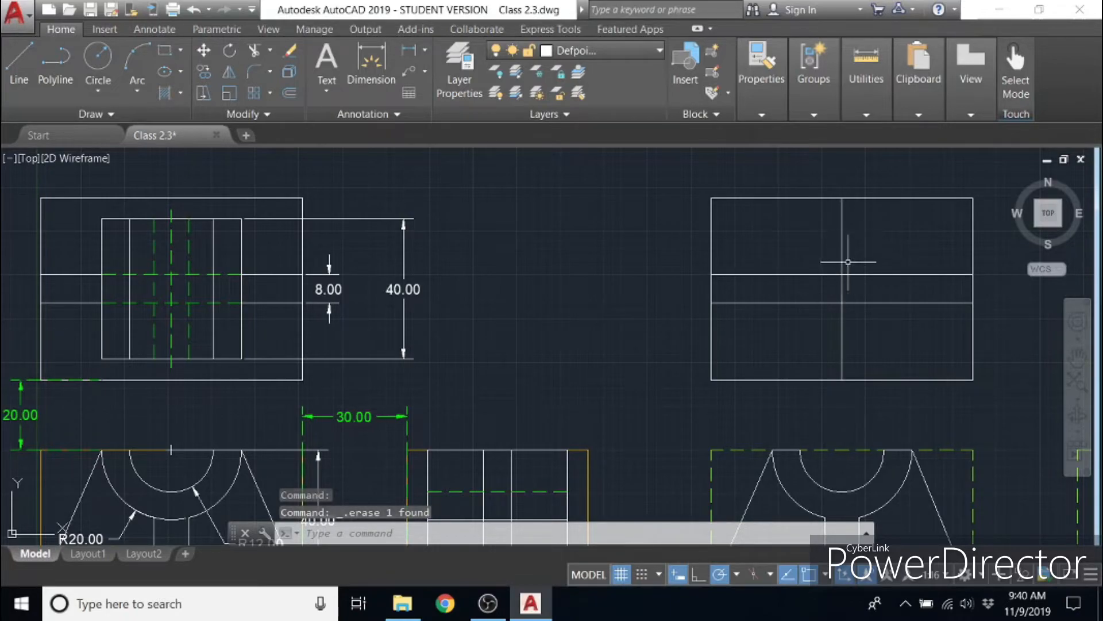
key(ctrl+z)
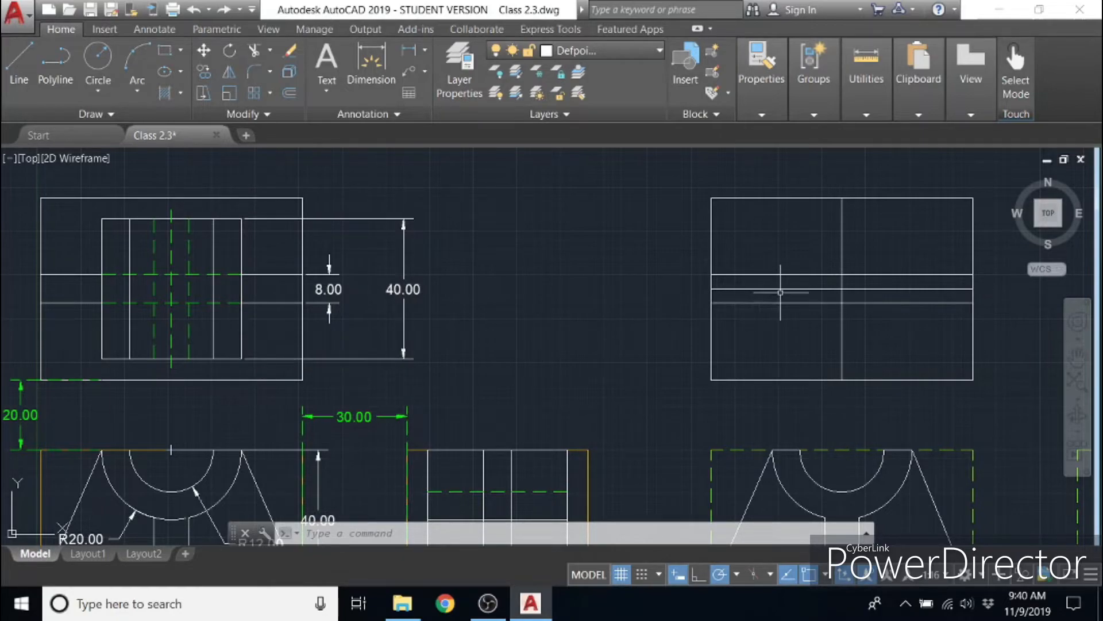
- Offset the new top view's horizontal centre line 20 units above and below, and delete the original centre line
click(290, 91)
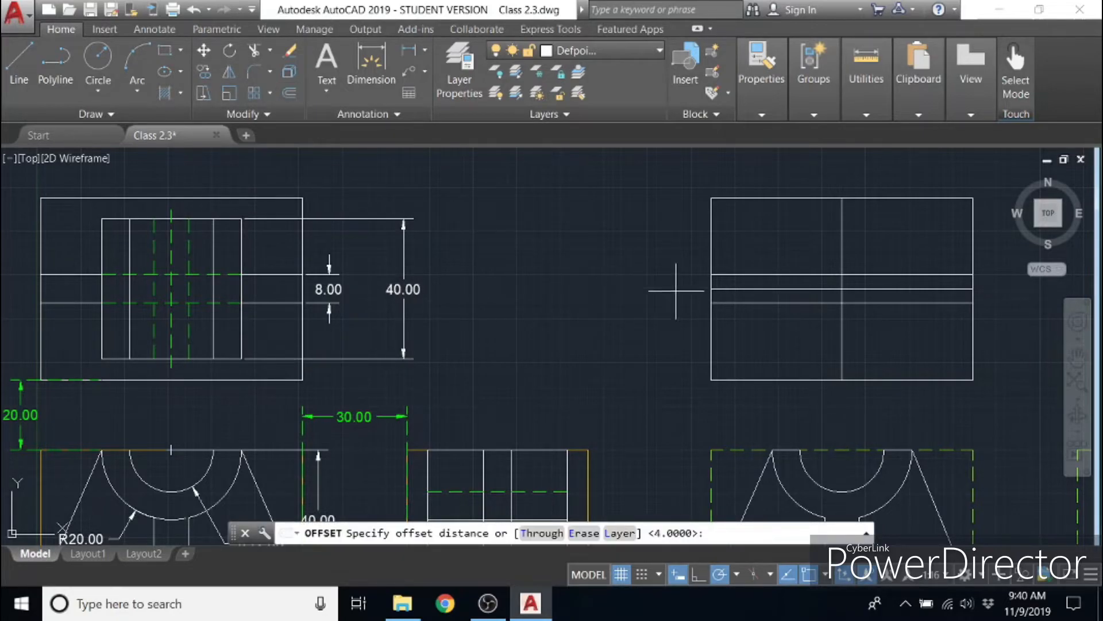
click(712, 289)
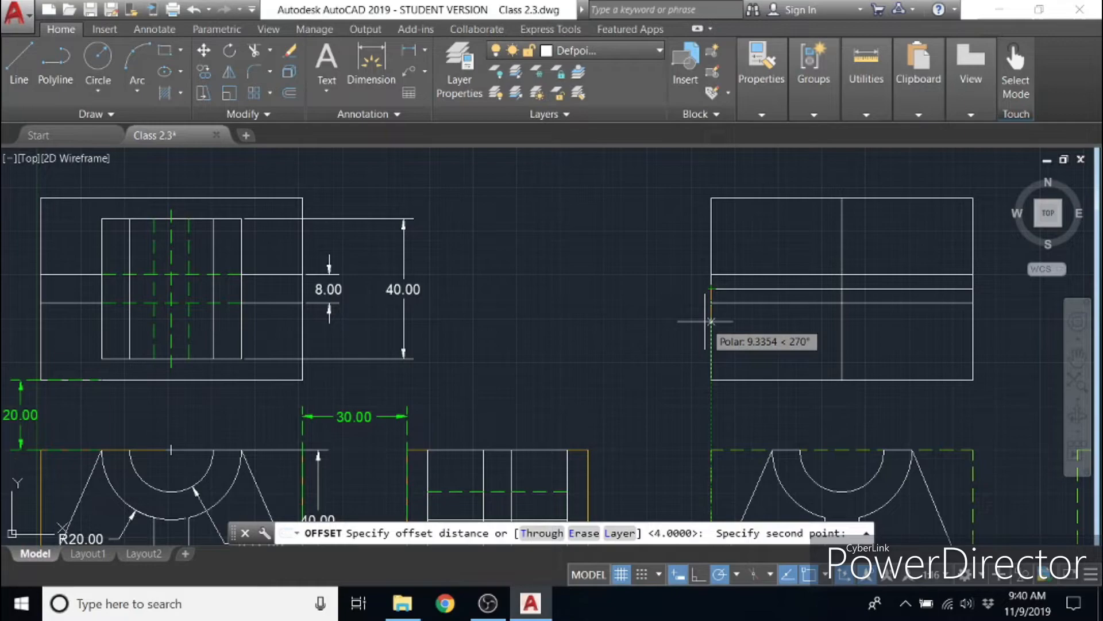
text(20)
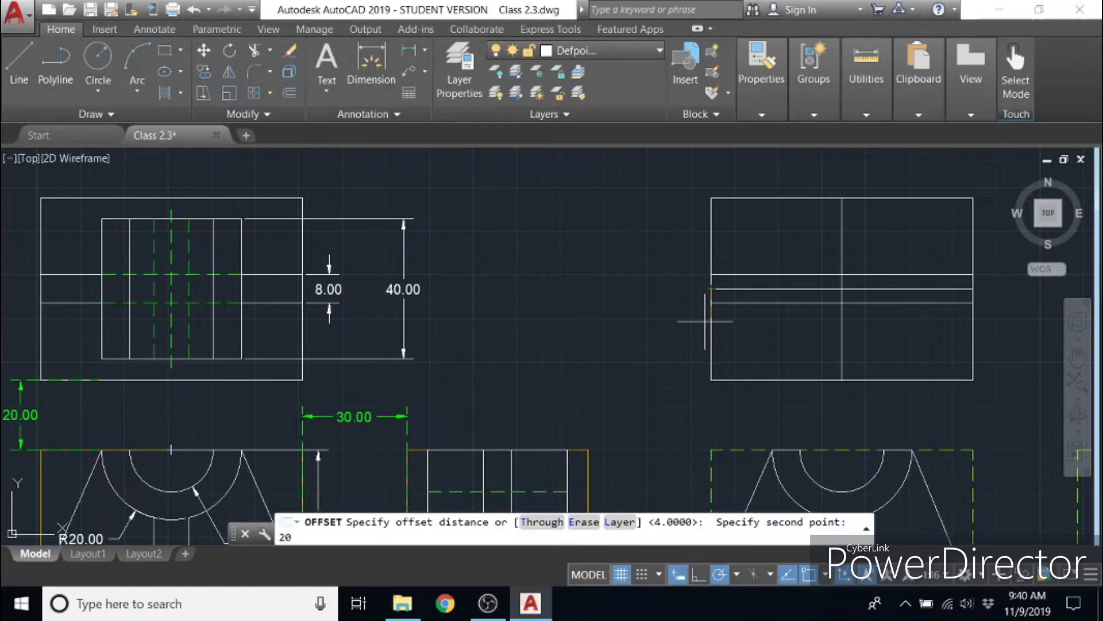
key(Return)
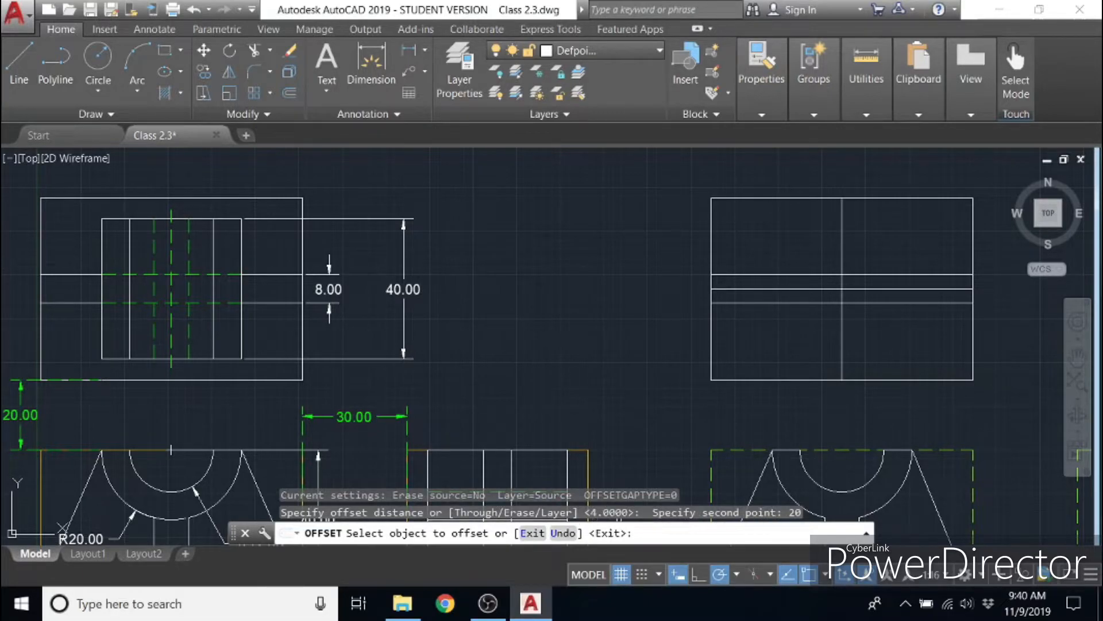
click(795, 288)
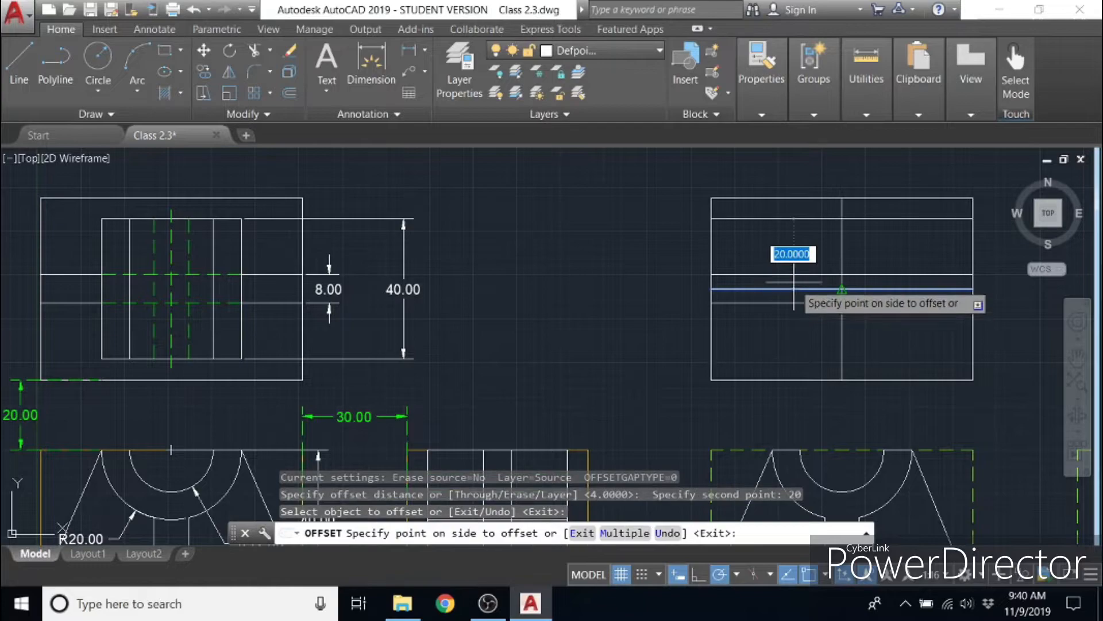
click(791, 255)
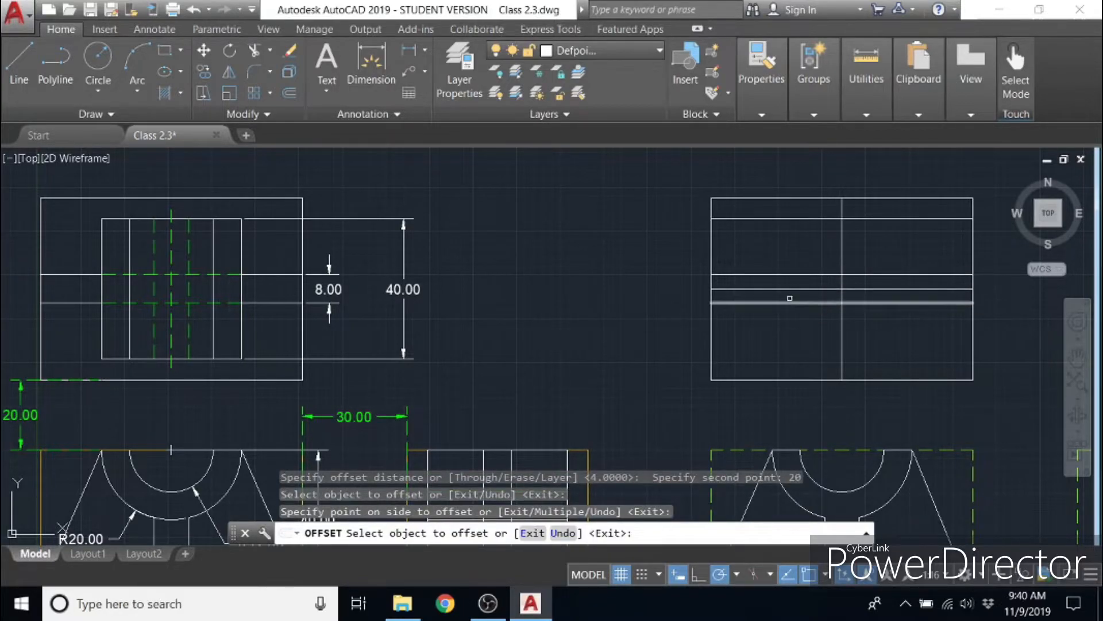
click(795, 290)
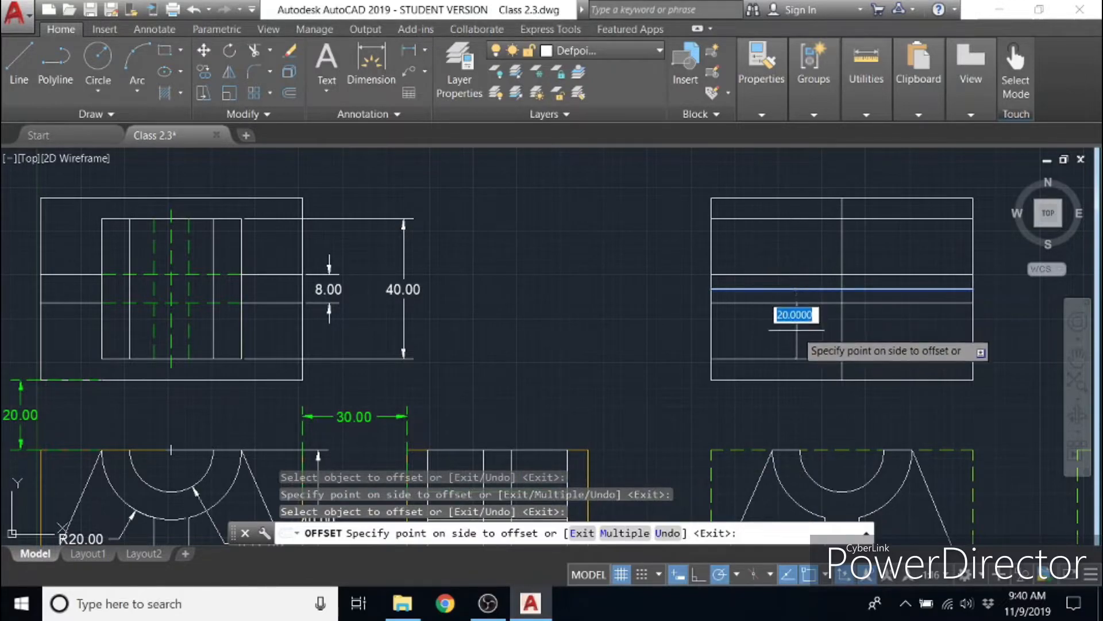
click(796, 336)
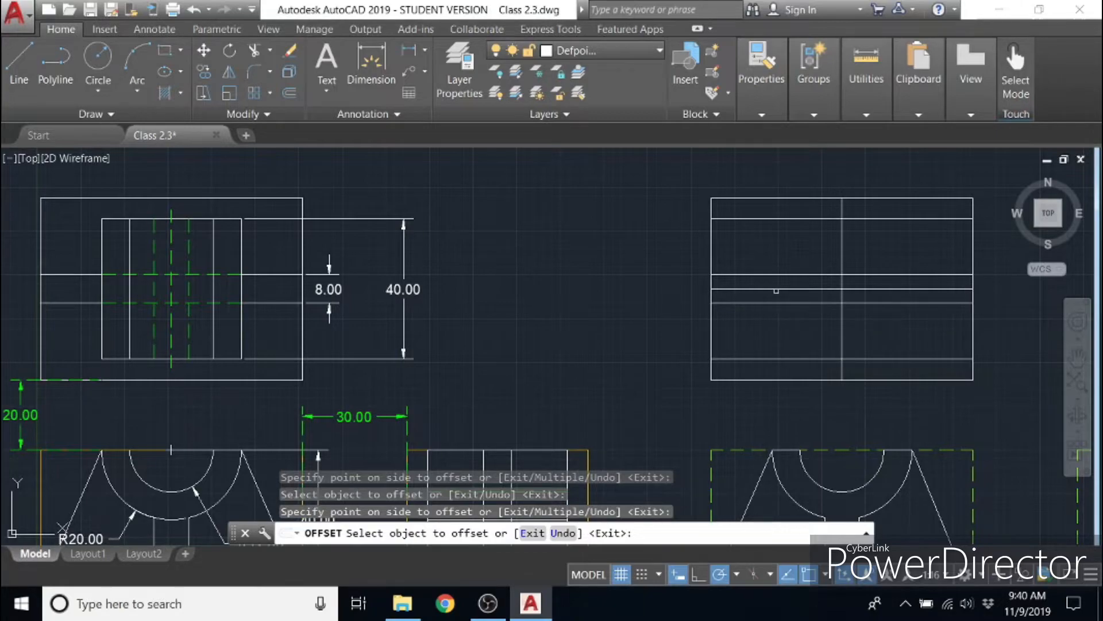
key(Escape)
key(Escape)
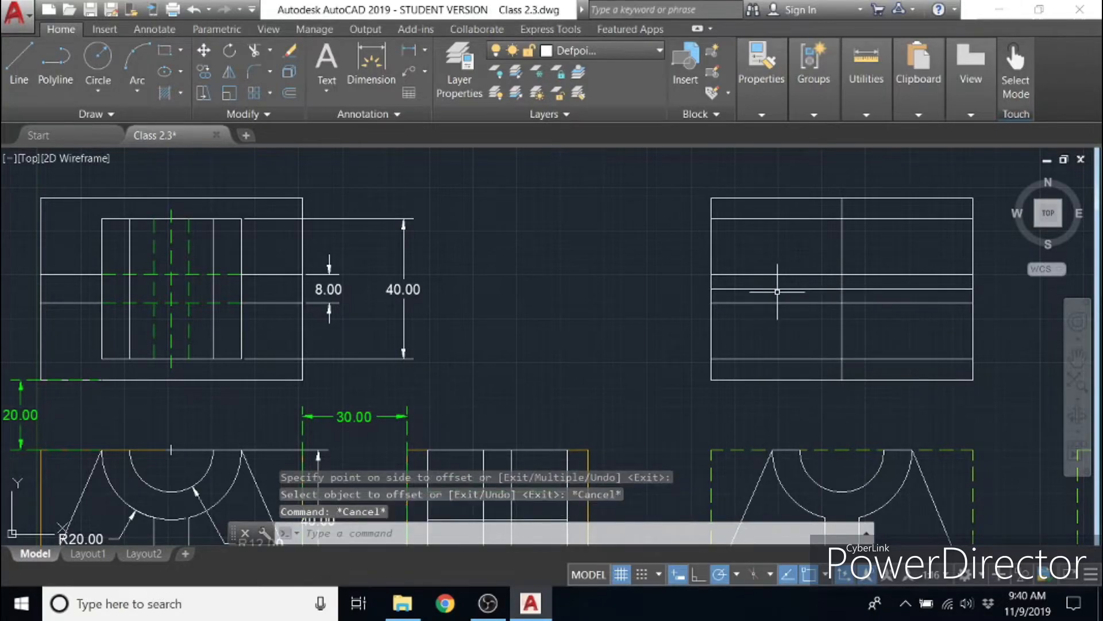
click(778, 289)
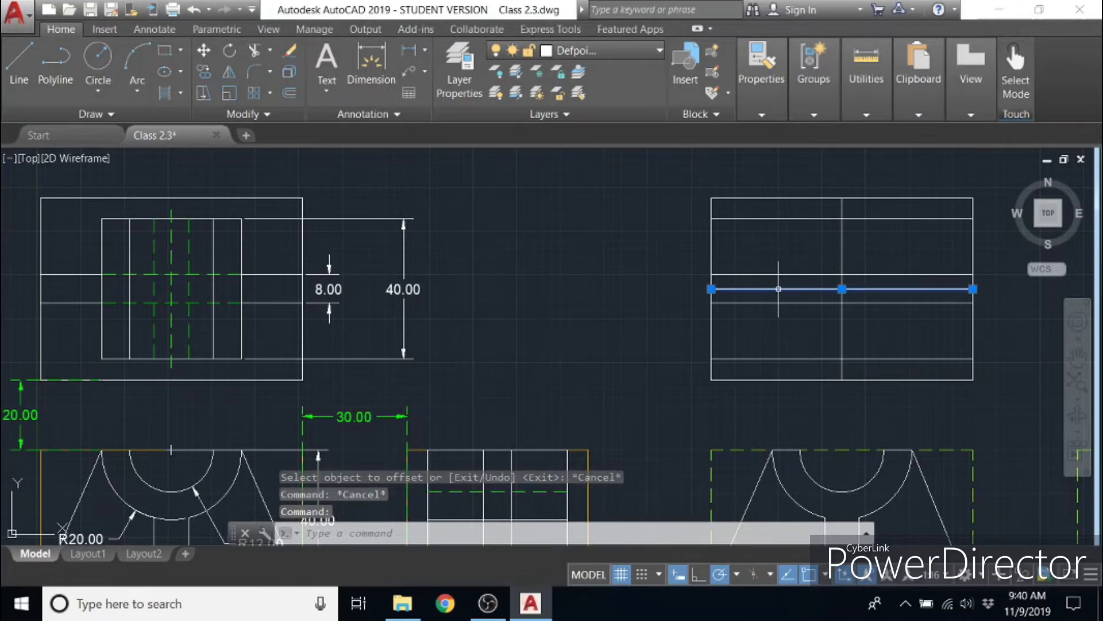
key(Delete)
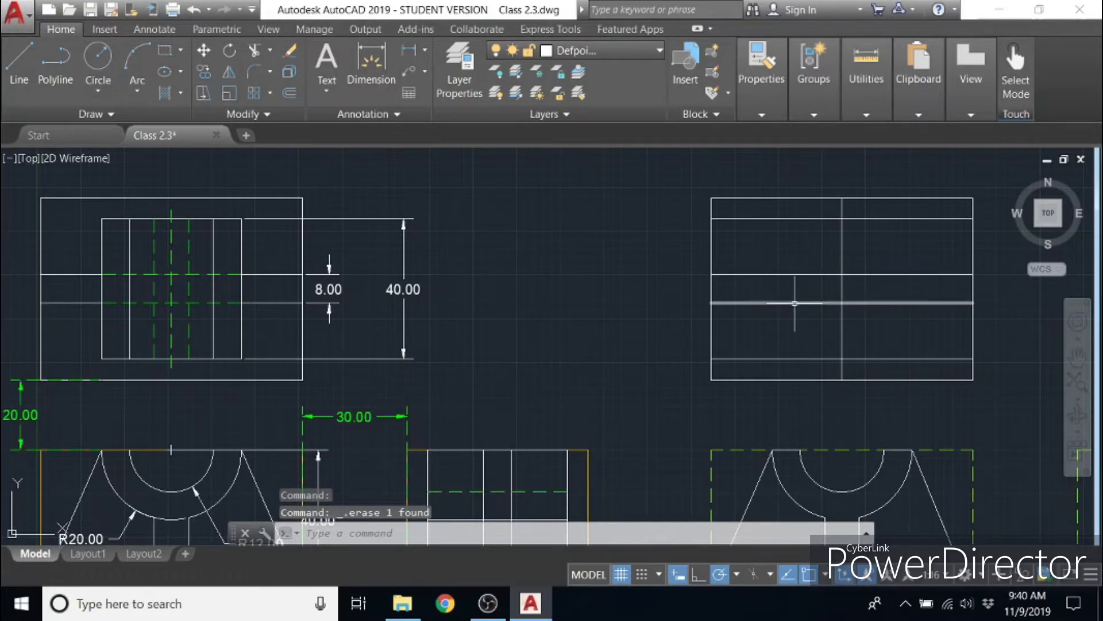
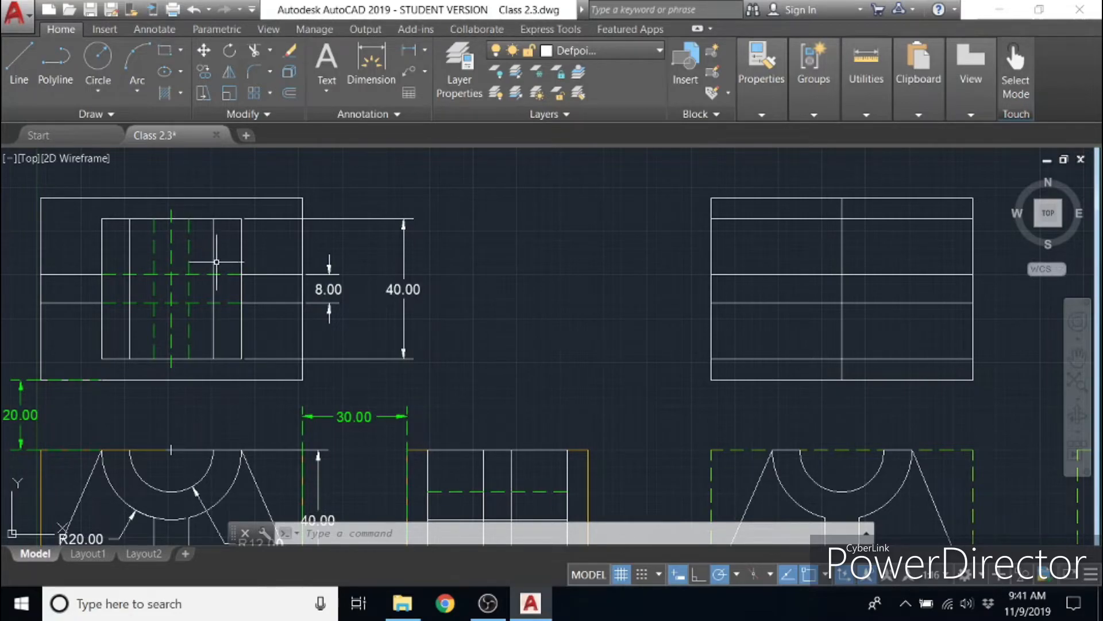
- Offset the new top view's vertical centre line by 5 units, once on each side
mouse_move(470, 390)
middle_down()
mouse_move(475, 274)
mouse_move(468, 370)
mouse_move(488, 422)
middle_up()
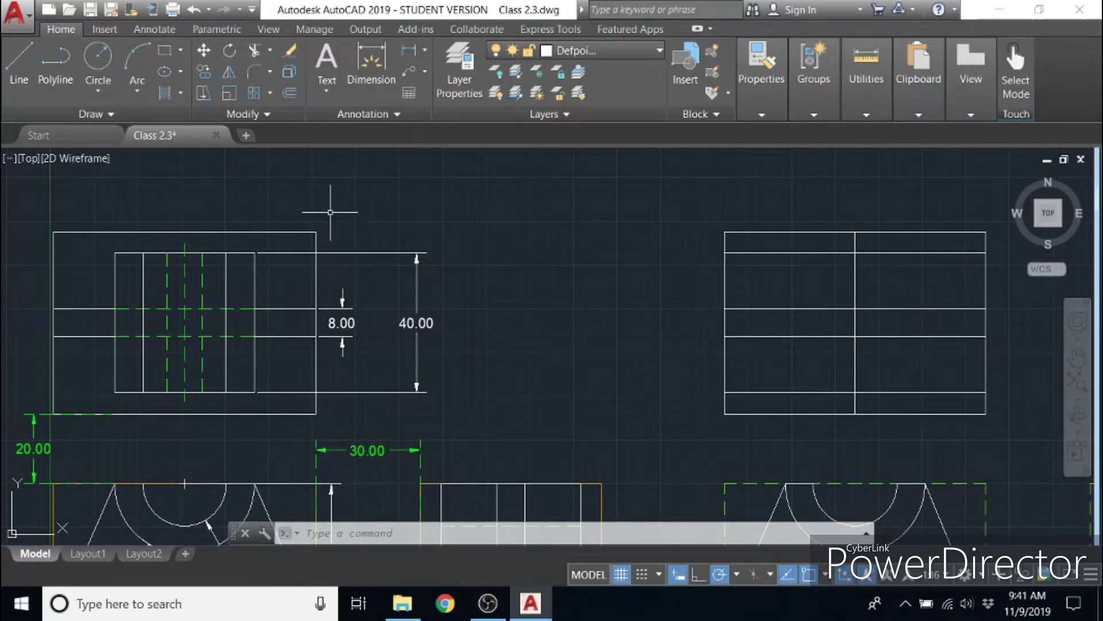
click(290, 94)
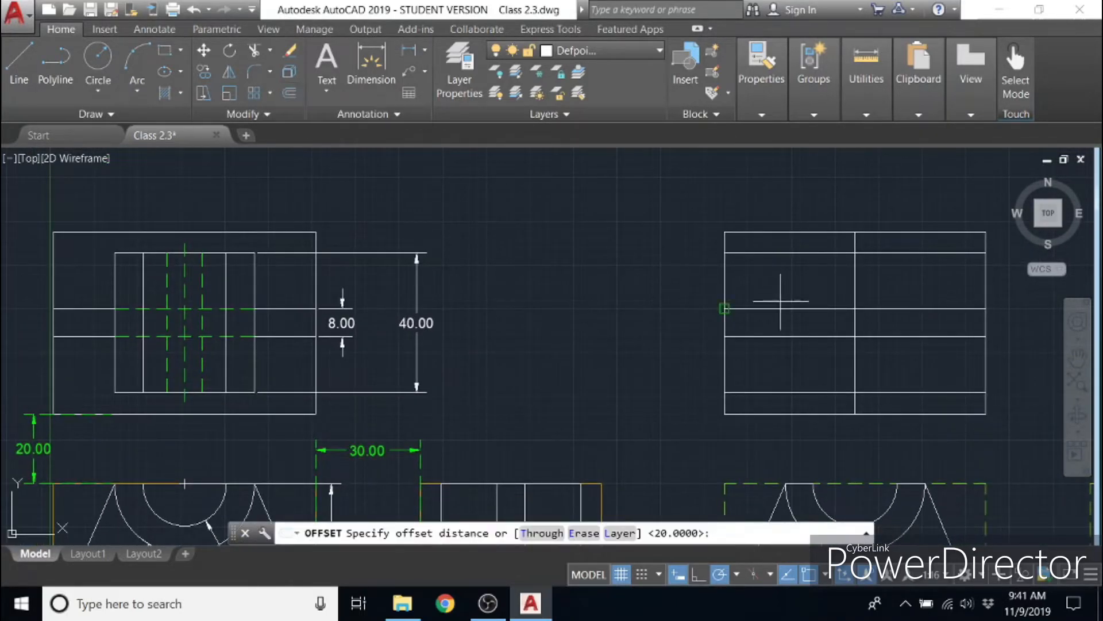
click(855, 323)
text(5)
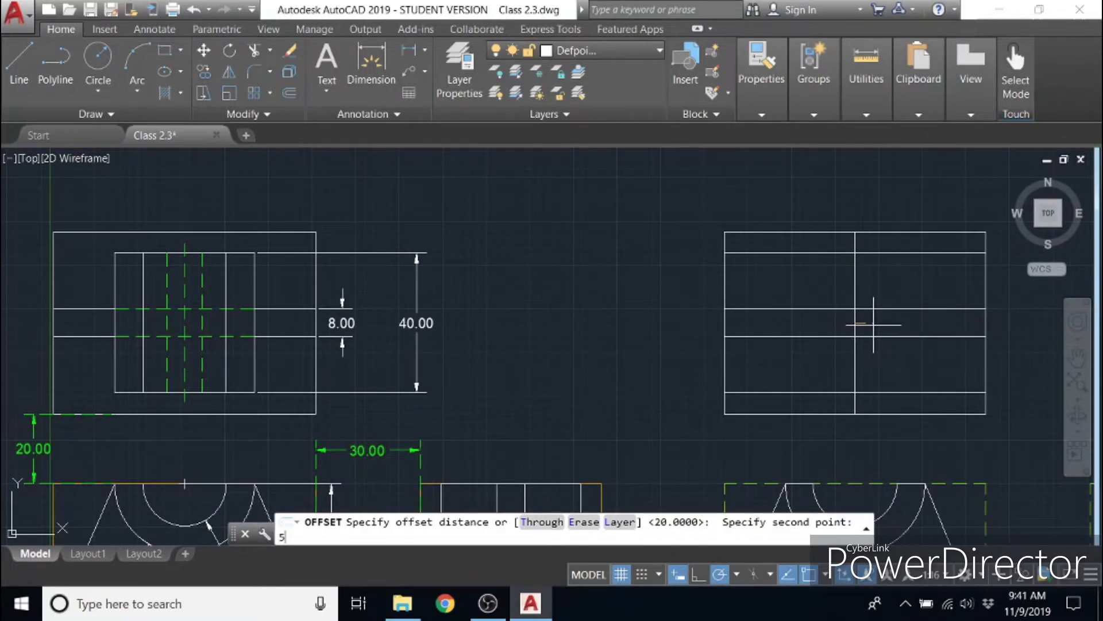
key(Return)
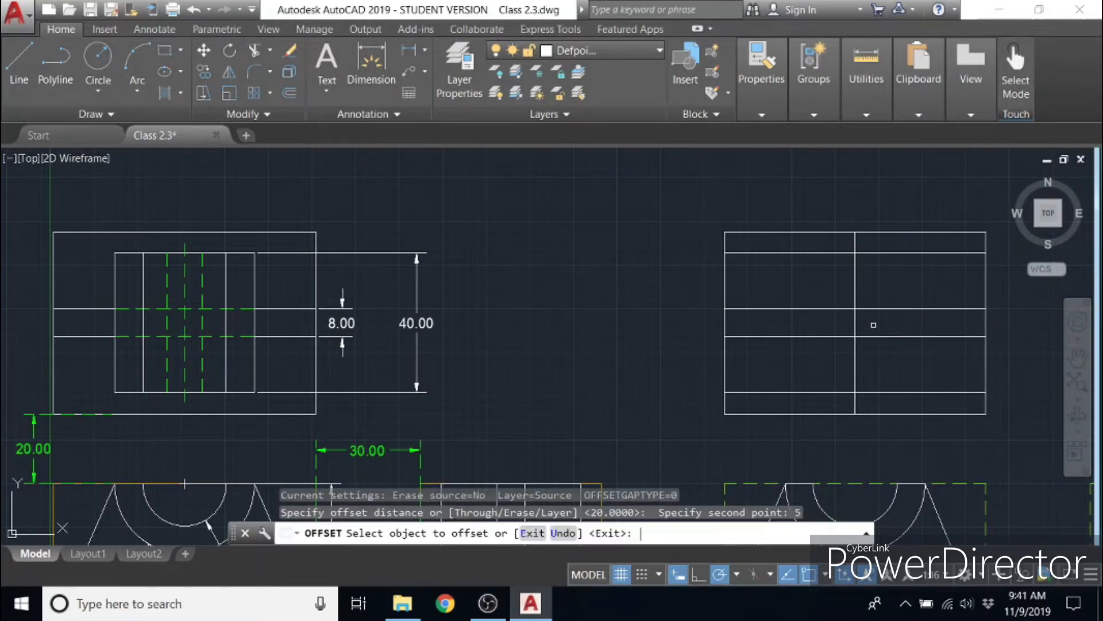
click(856, 292)
click(871, 291)
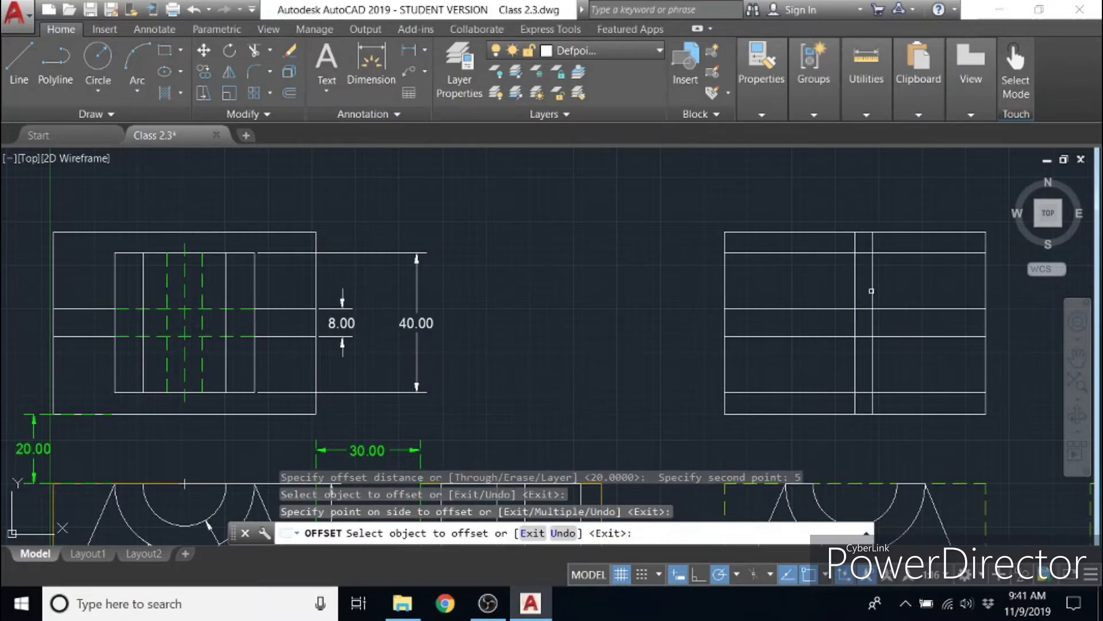
click(854, 293)
click(845, 304)
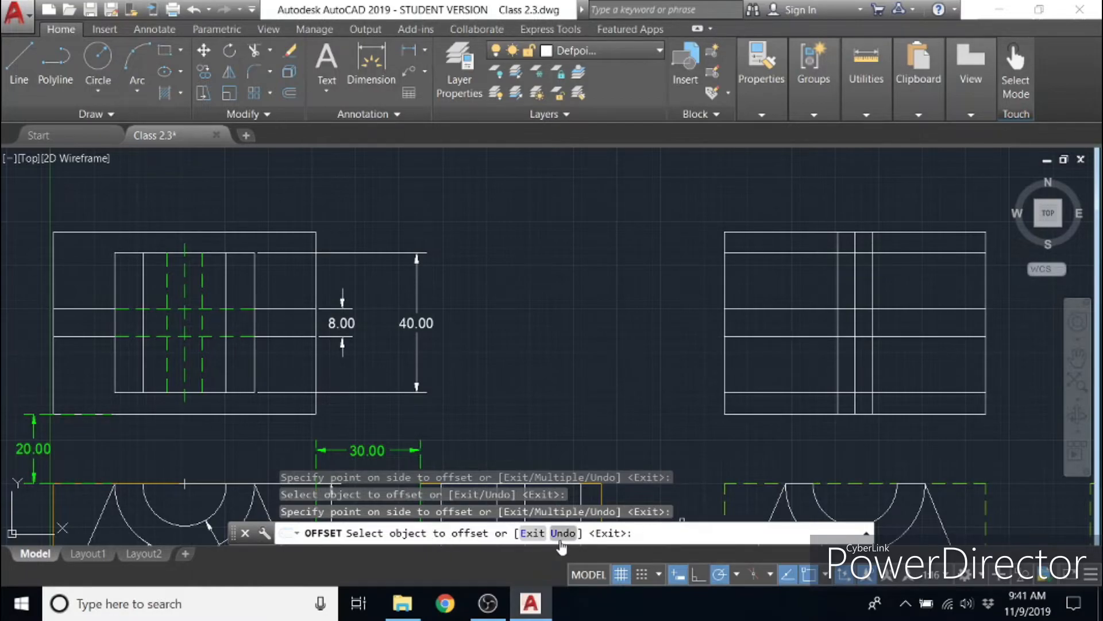
click(532, 533)
- Offset the new top view's vertical centre line by 12 units to both sides
click(286, 88)
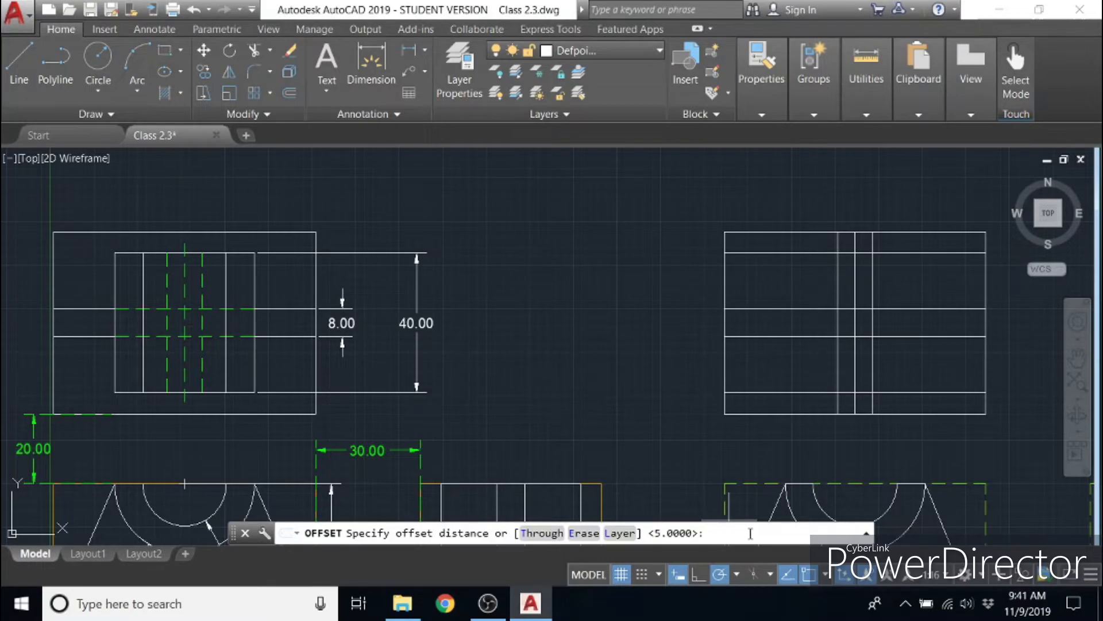
mouse_move(502, 450)
middle_down()
mouse_move(502, 313)
mouse_move(396, 385)
mouse_move(444, 380)
mouse_move(423, 413)
middle_up()
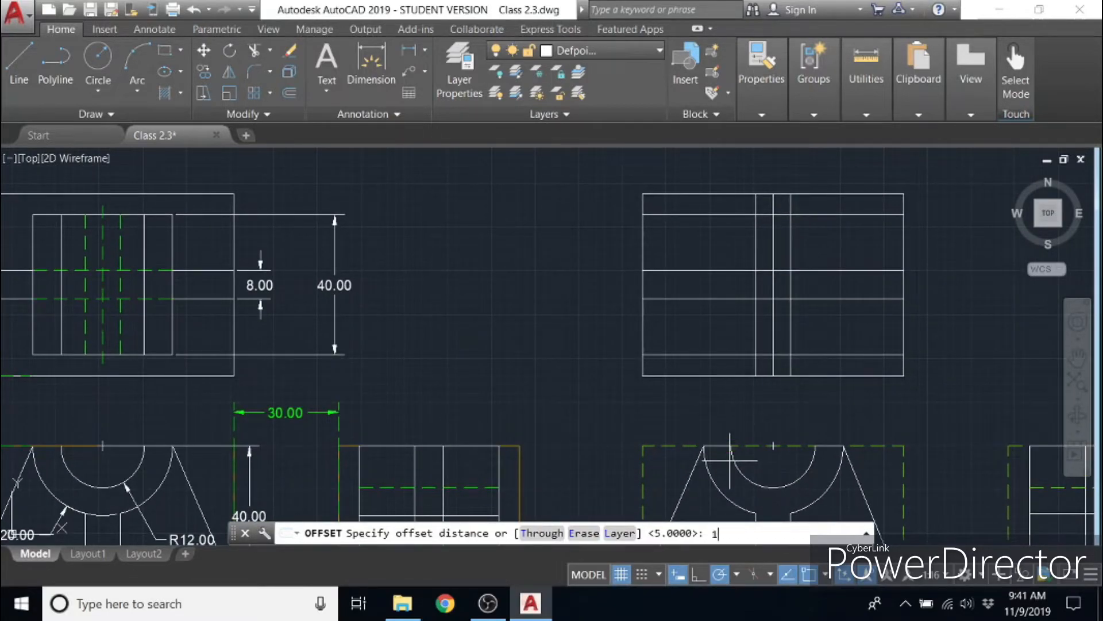
key(Return)
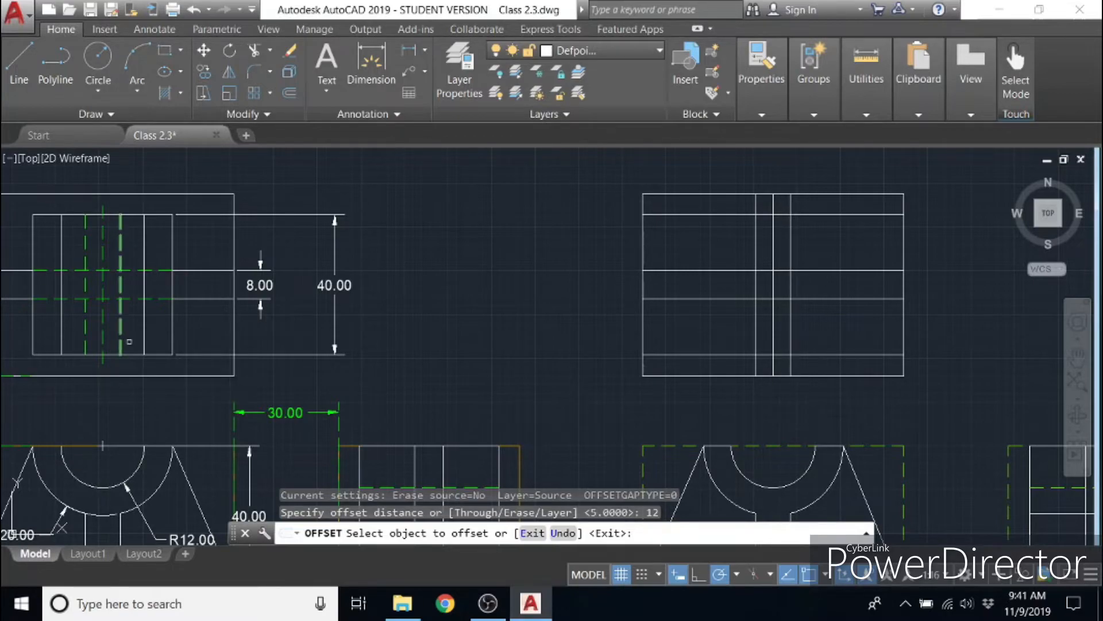
click(334, 349)
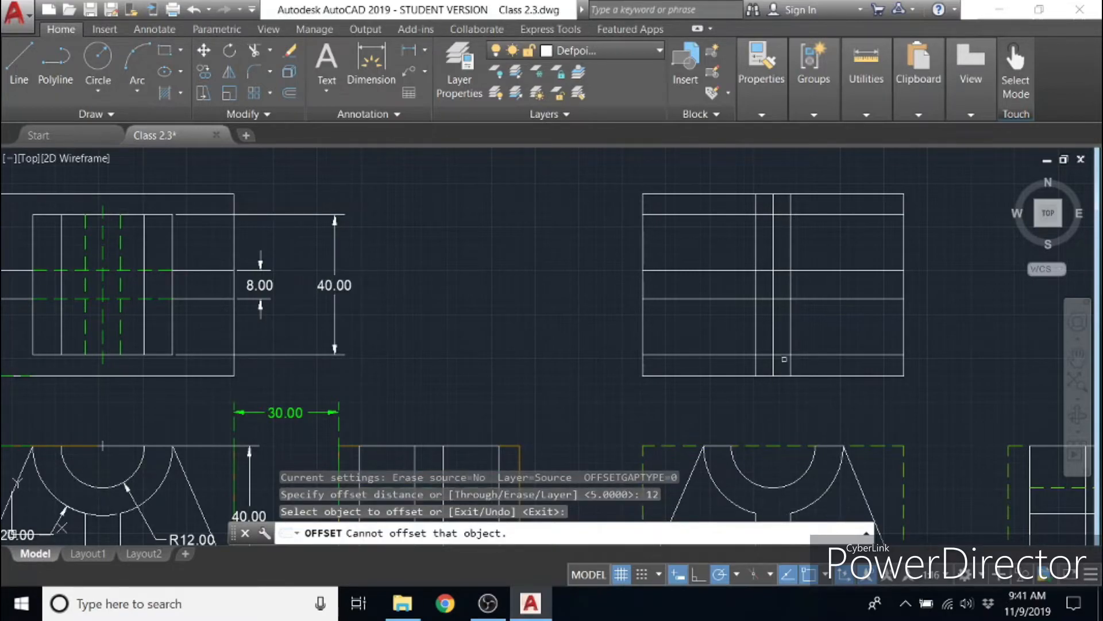
click(770, 315)
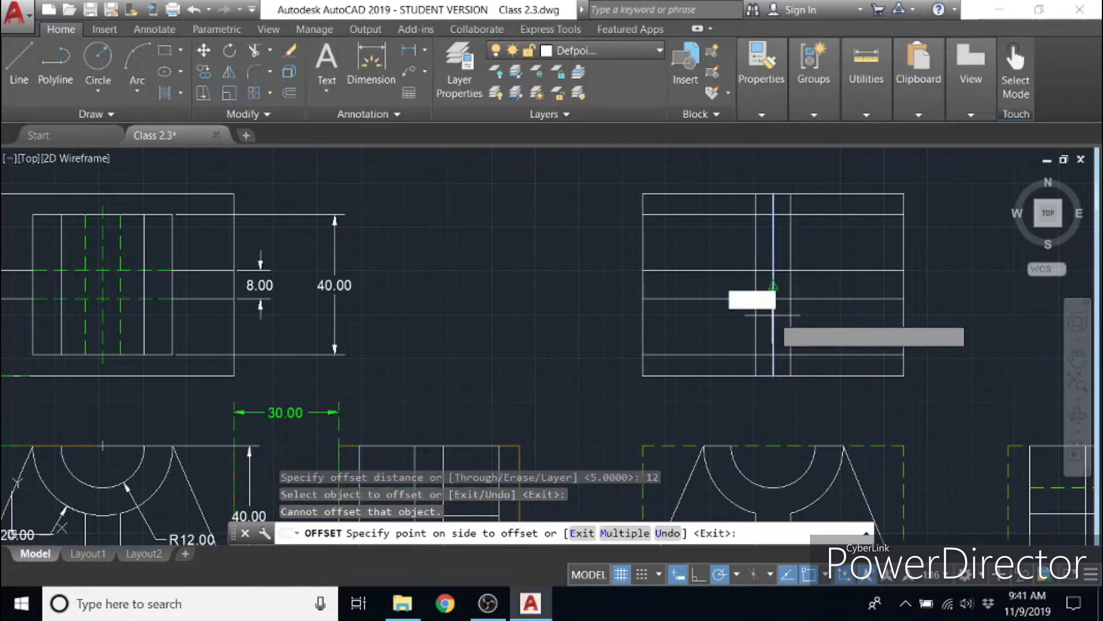
click(780, 326)
click(774, 326)
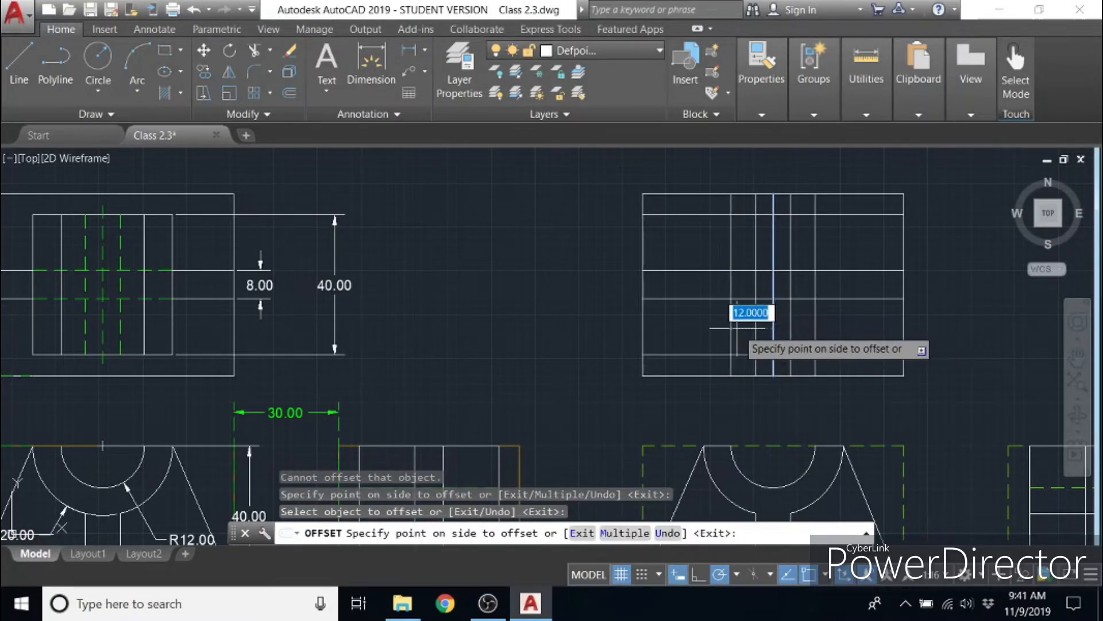
click(736, 326)
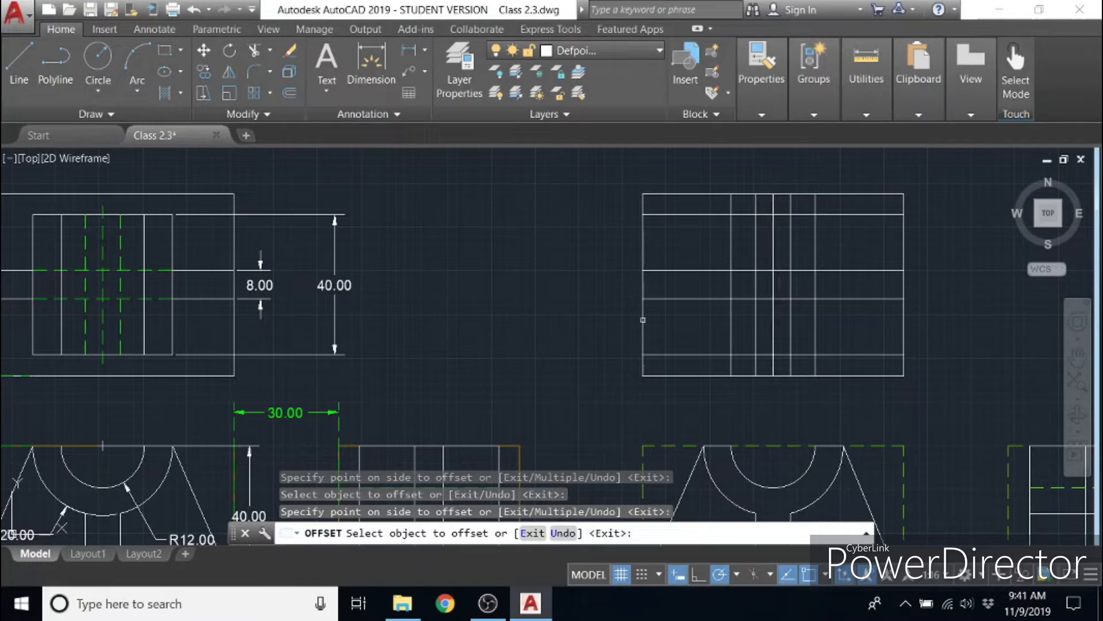
- Offset the new top view's vertical centre line 24 units to the right and to the left
middle_drag(668, 366, 661, 251)
click(2, 455)
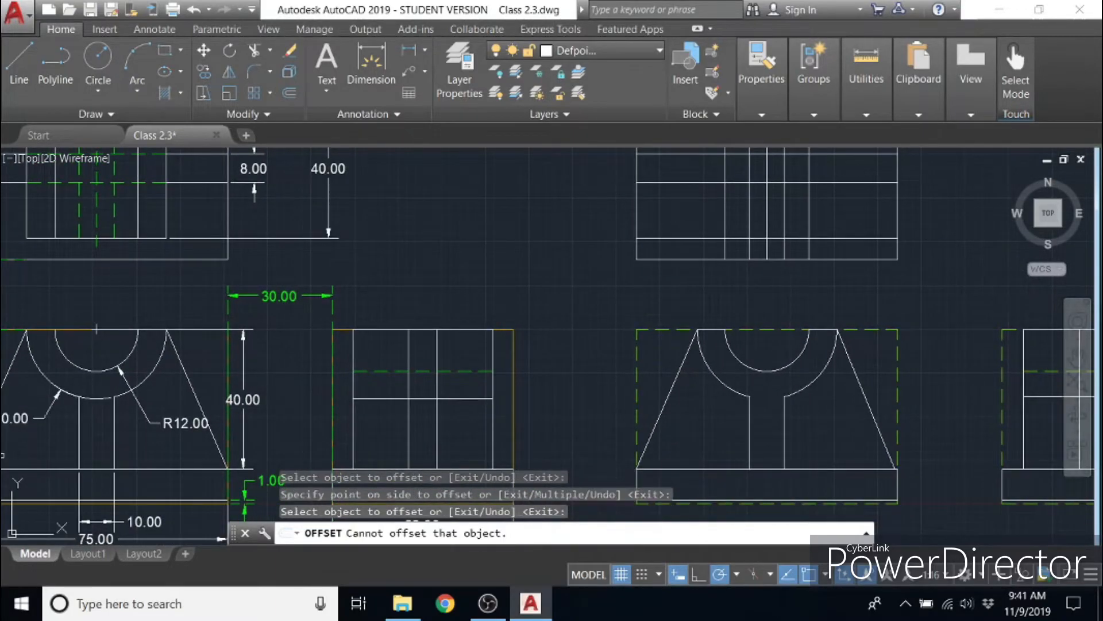
middle_drag(21, 436, 125, 436)
click(141, 420)
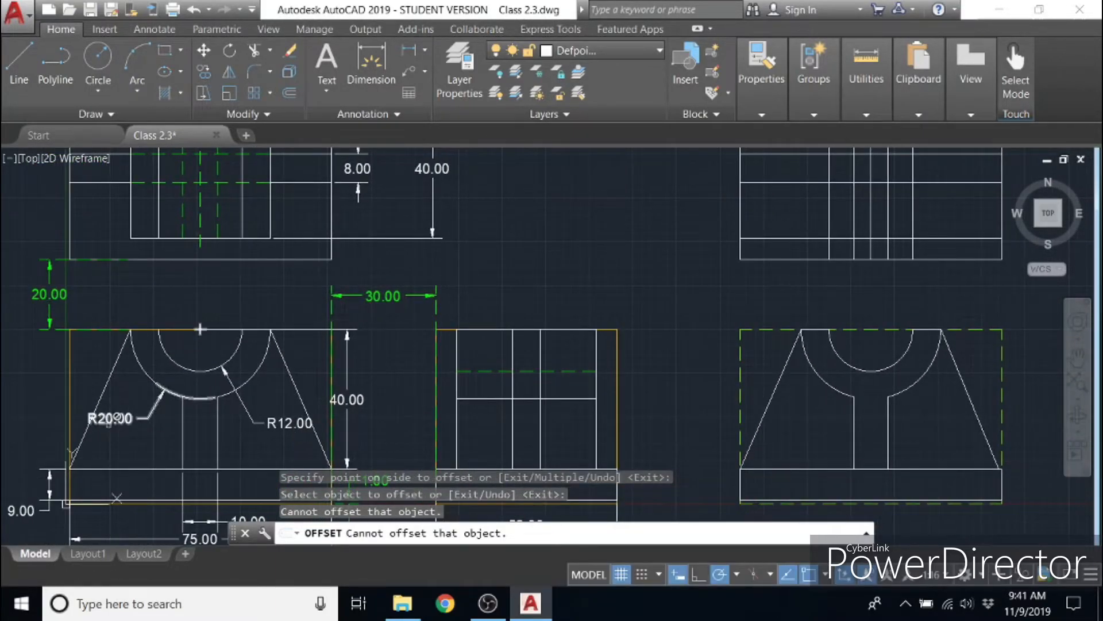
click(125, 419)
mouse_move(769, 314)
middle_down()
mouse_move(611, 389)
mouse_move(537, 465)
mouse_move(554, 459)
middle_up()
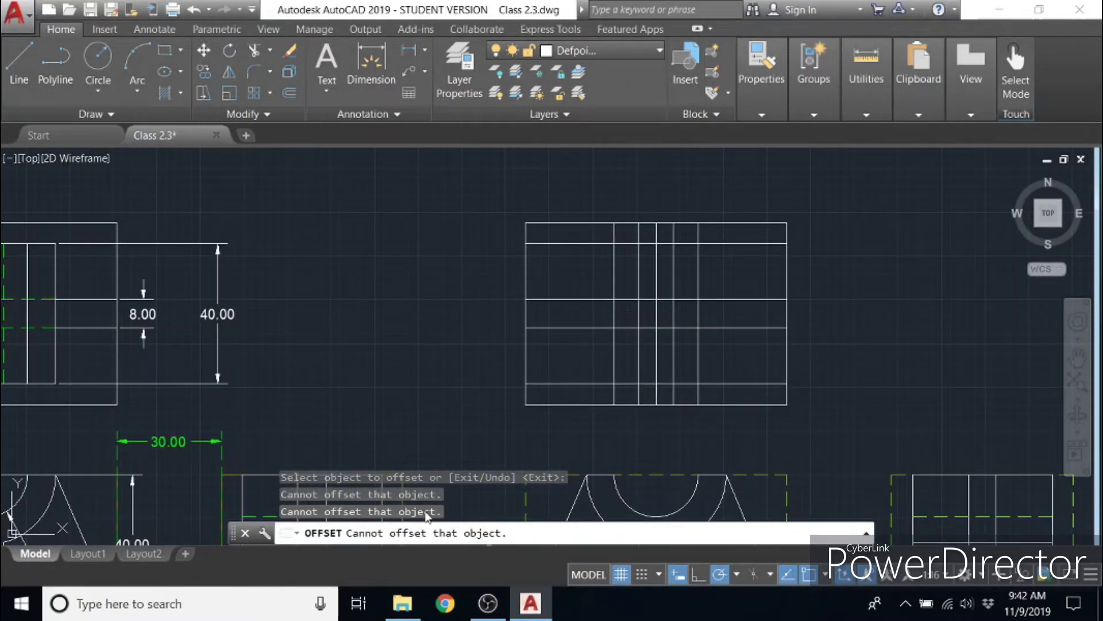
click(290, 93)
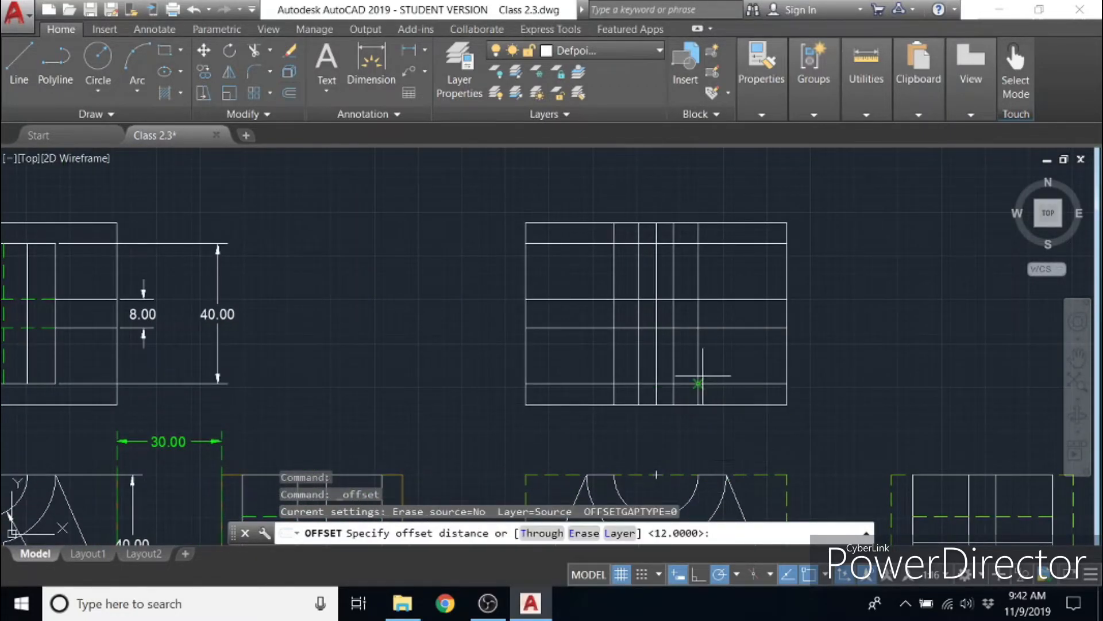
click(657, 310)
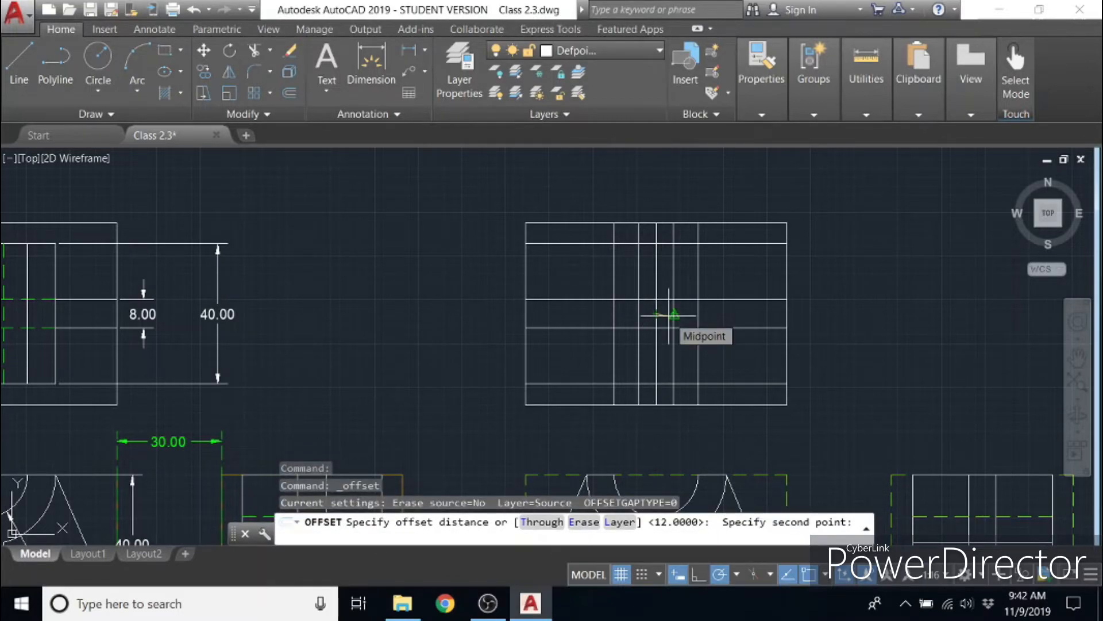
text(24)
key(Return)
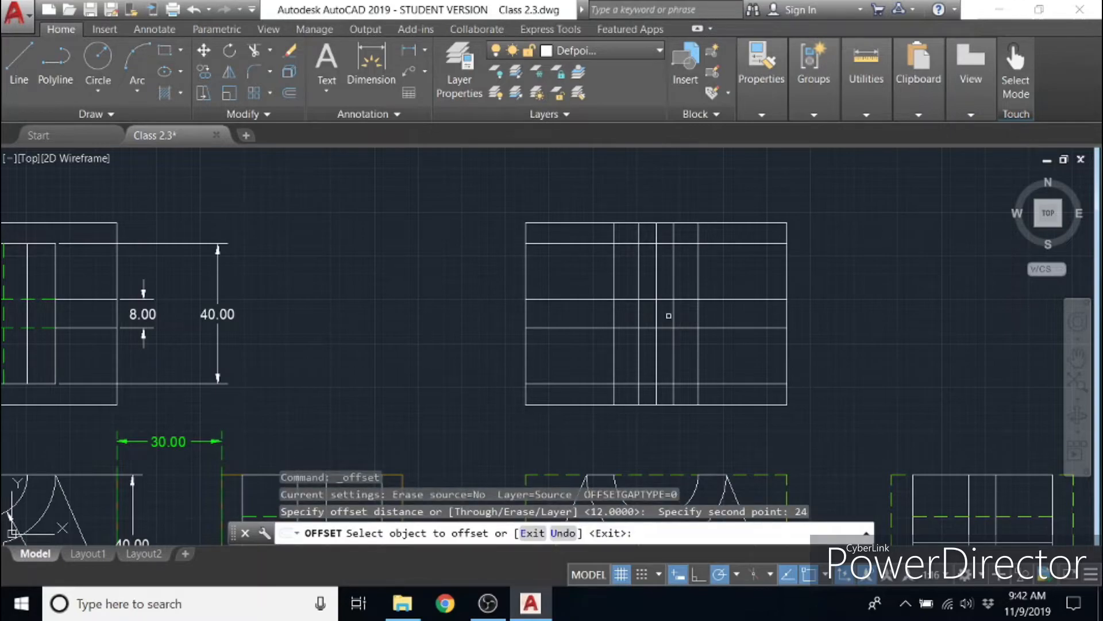
click(657, 313)
click(698, 313)
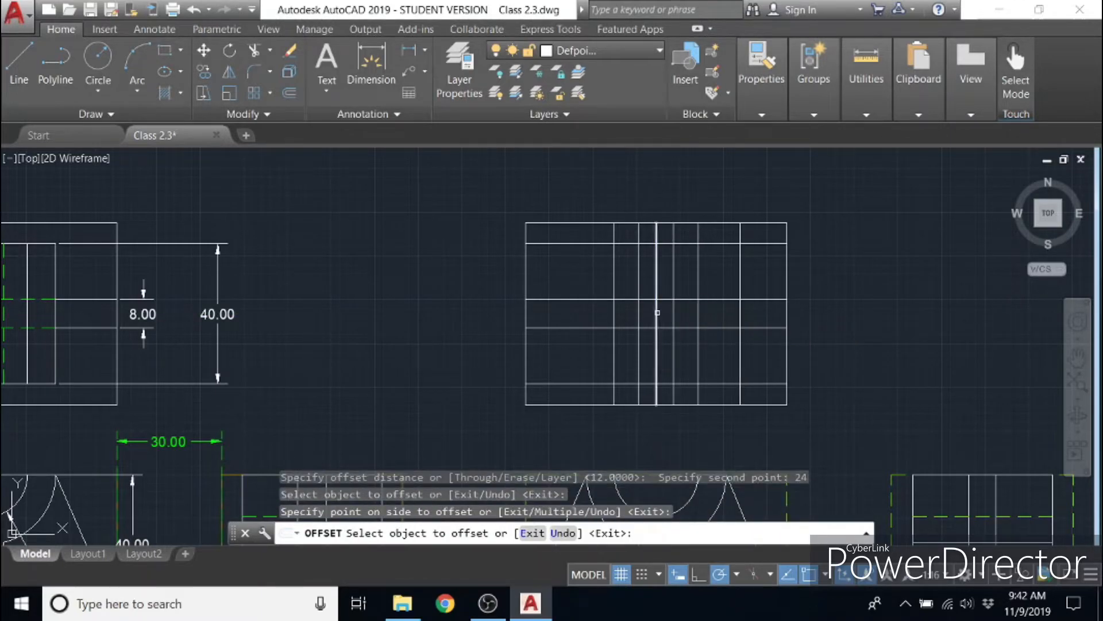
click(614, 313)
click(607, 305)
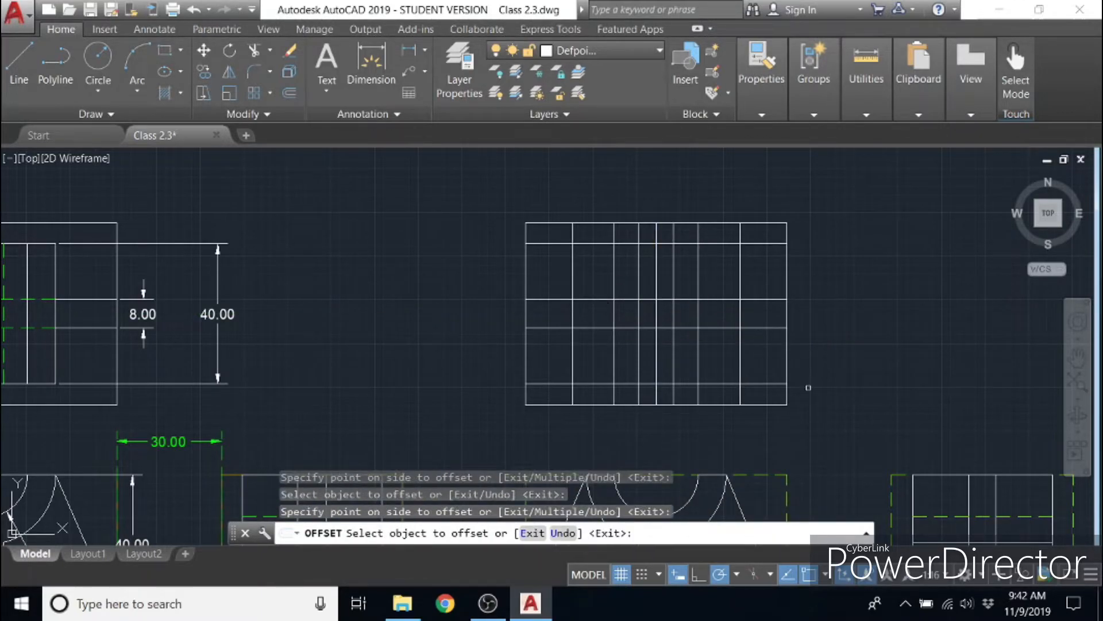
- Using all top-view lines as cutting edges, trim the uppermost and lowermost inner horizontal lines outside the outermost offset verticals
click(254, 50)
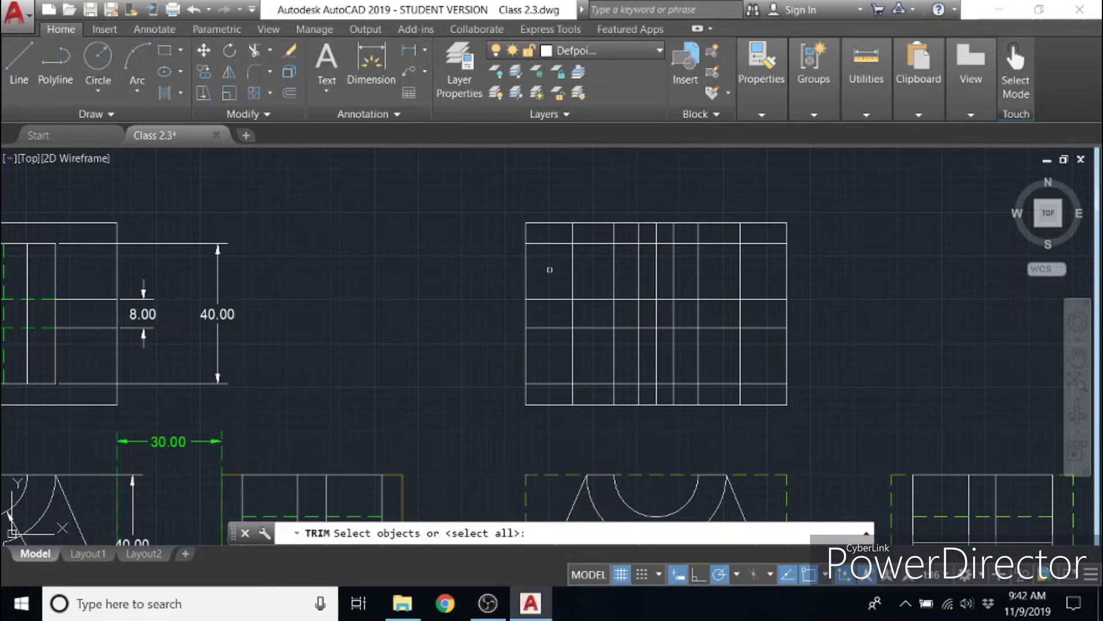
click(802, 422)
click(507, 197)
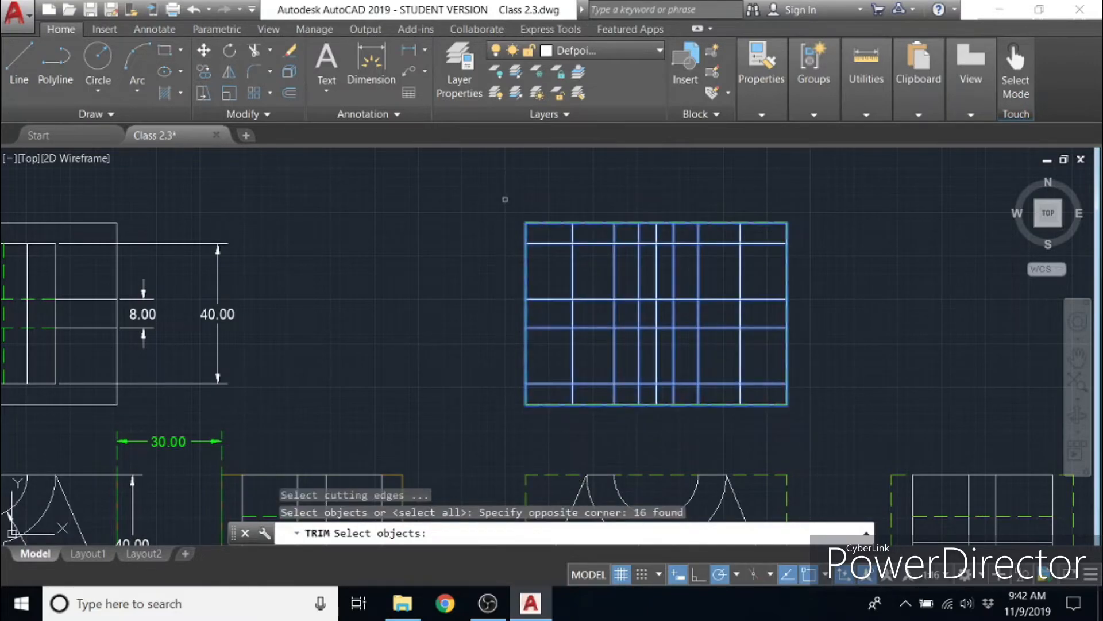
key(Return)
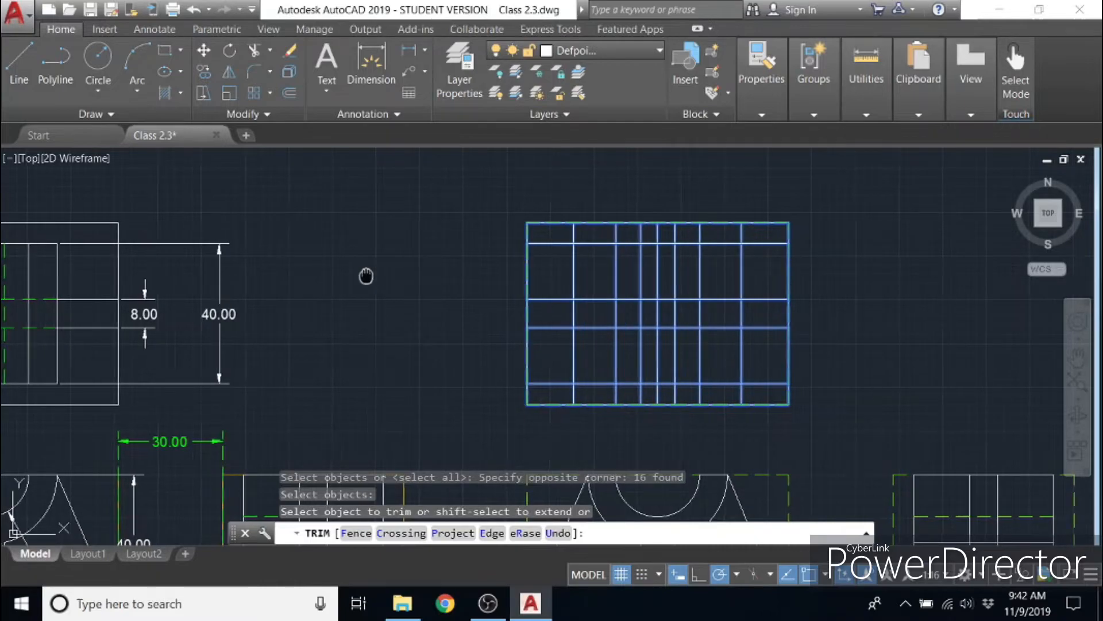
mouse_move(364, 276)
middle_down()
mouse_move(636, 247)
mouse_move(574, 239)
middle_up()
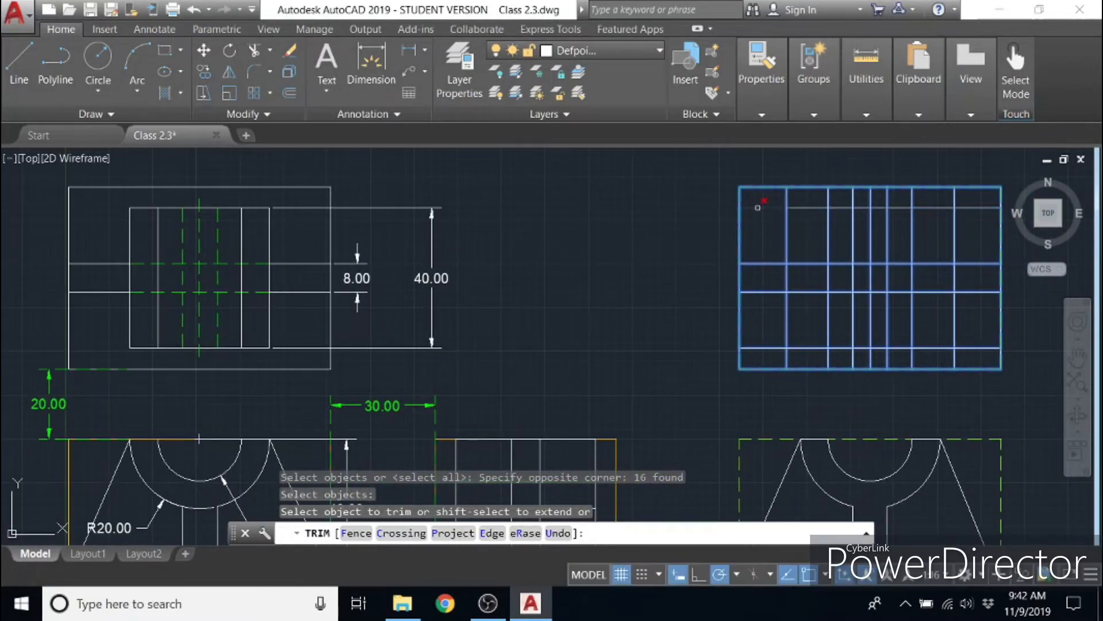
click(758, 208)
click(980, 207)
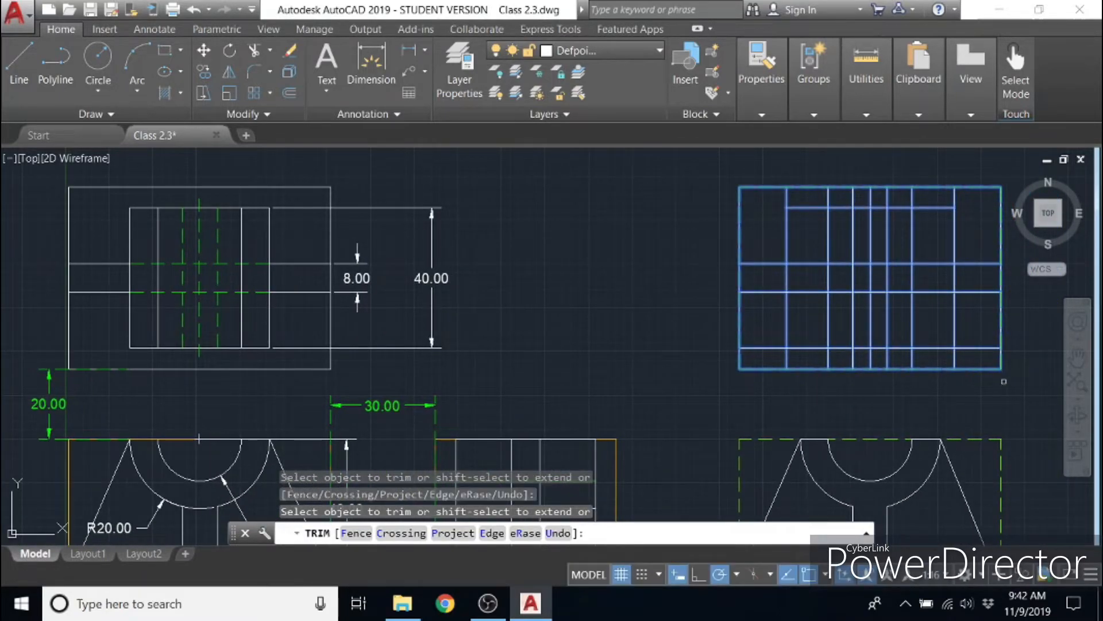
click(981, 349)
click(765, 349)
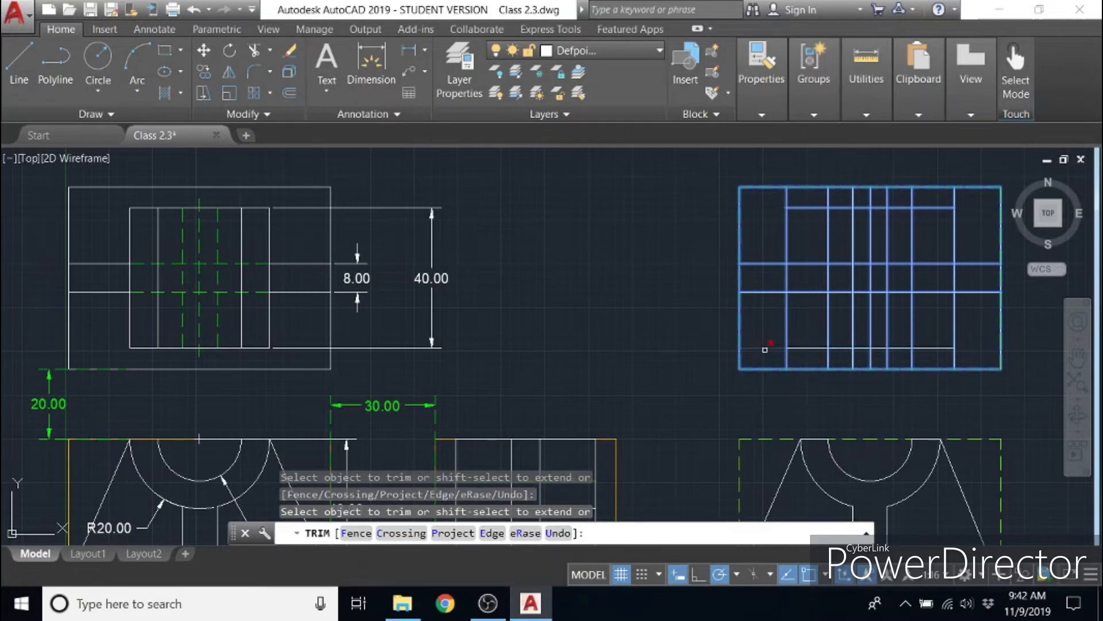
- Trim the ends of all inner vertical lines that extend below and above the new top view's inner rectangle
click(974, 357)
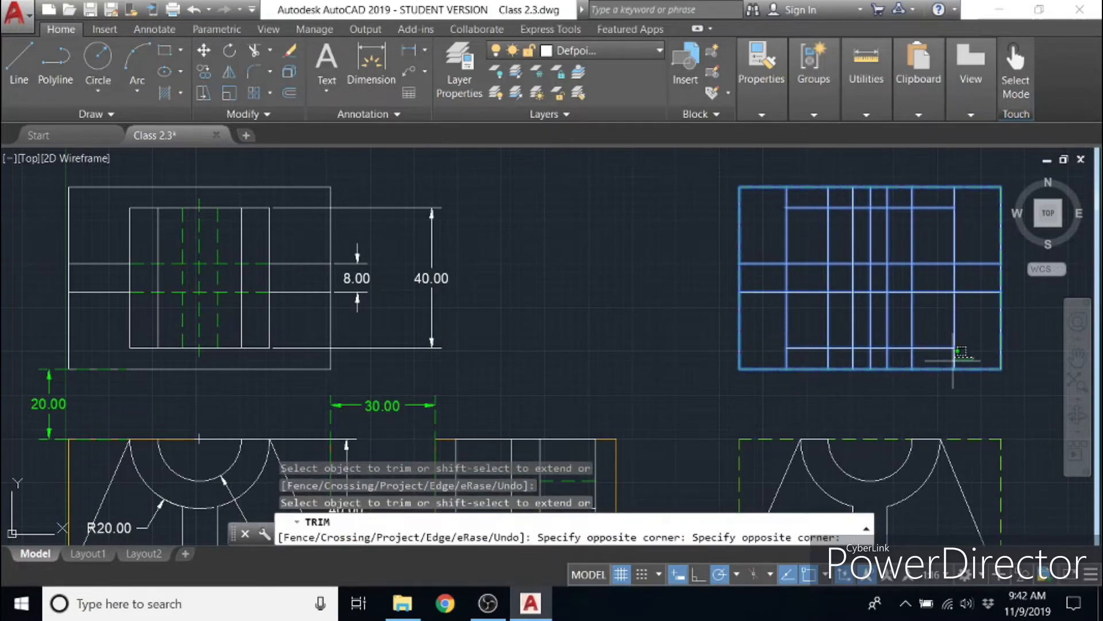
click(799, 359)
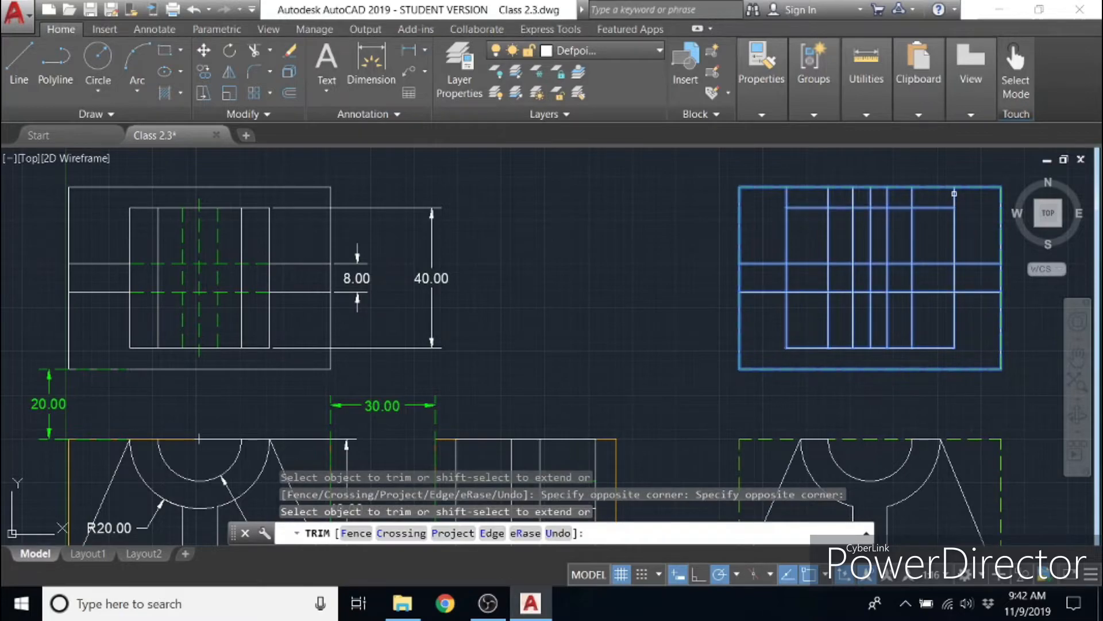
click(768, 195)
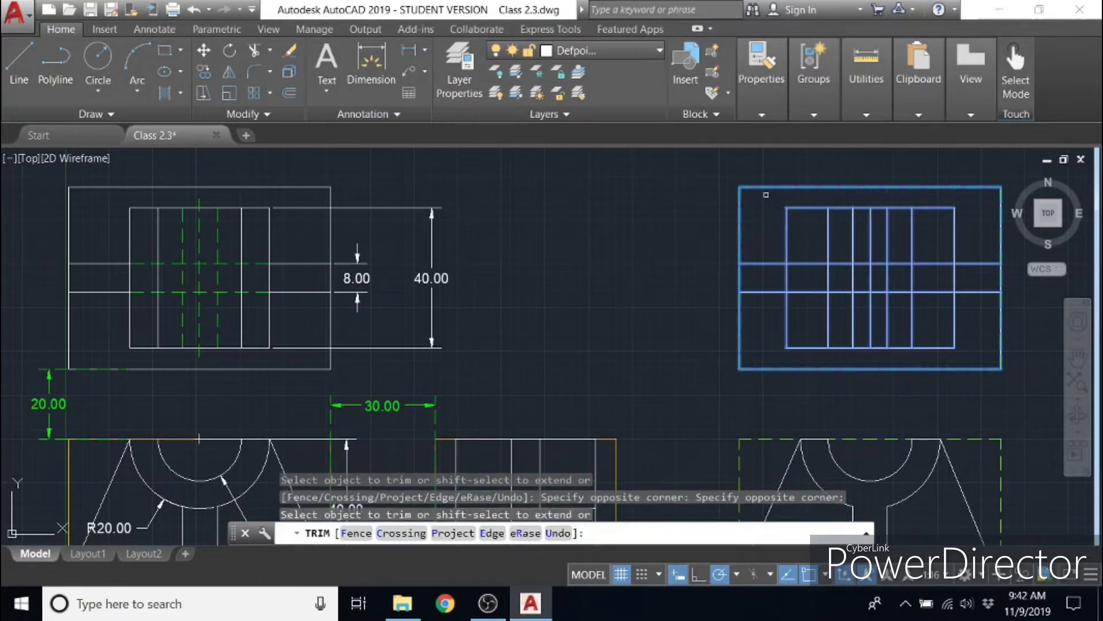
- Trim the two middle horizontal lines inside the inner rectangle, keeping only their segments between the verticals nearest the centre line
middle_drag(948, 294, 818, 299)
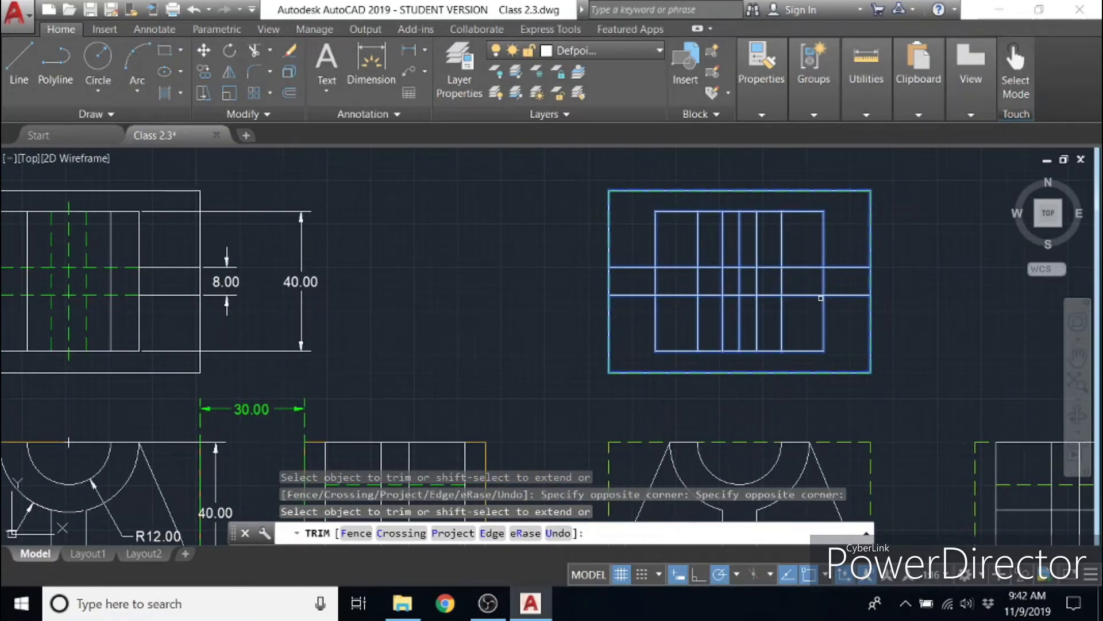
middle_drag(682, 327, 700, 323)
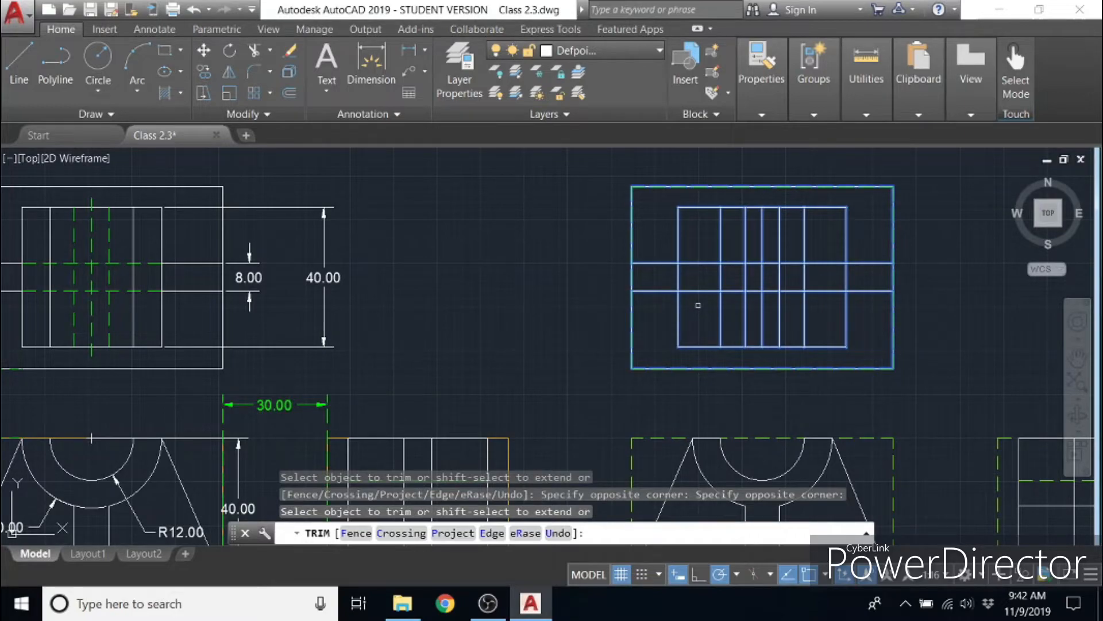
click(698, 290)
click(699, 263)
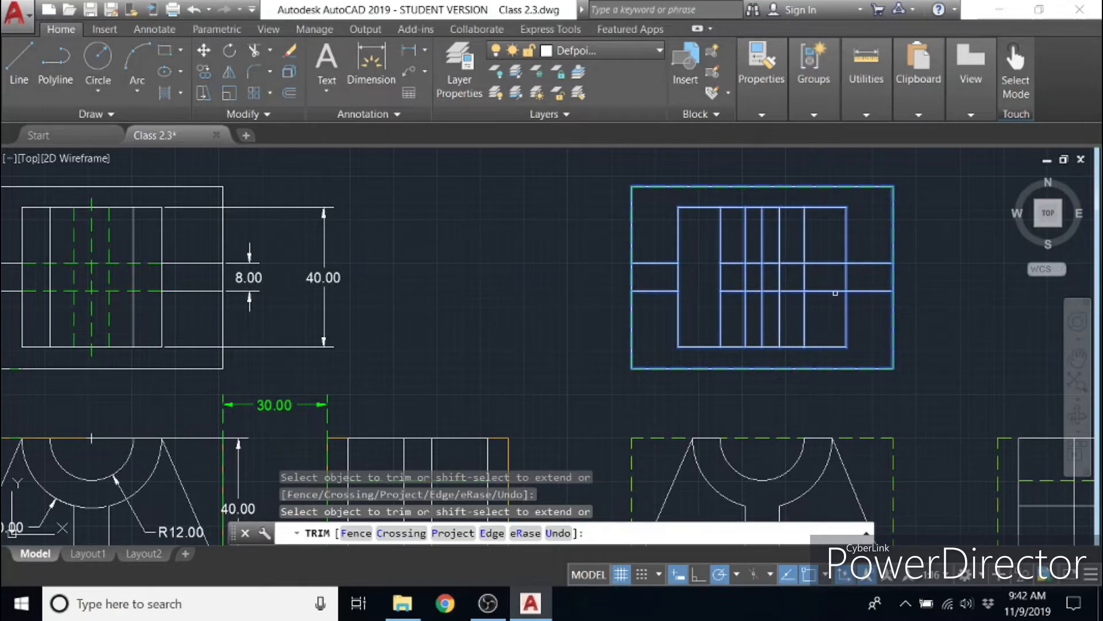
click(829, 264)
click(794, 266)
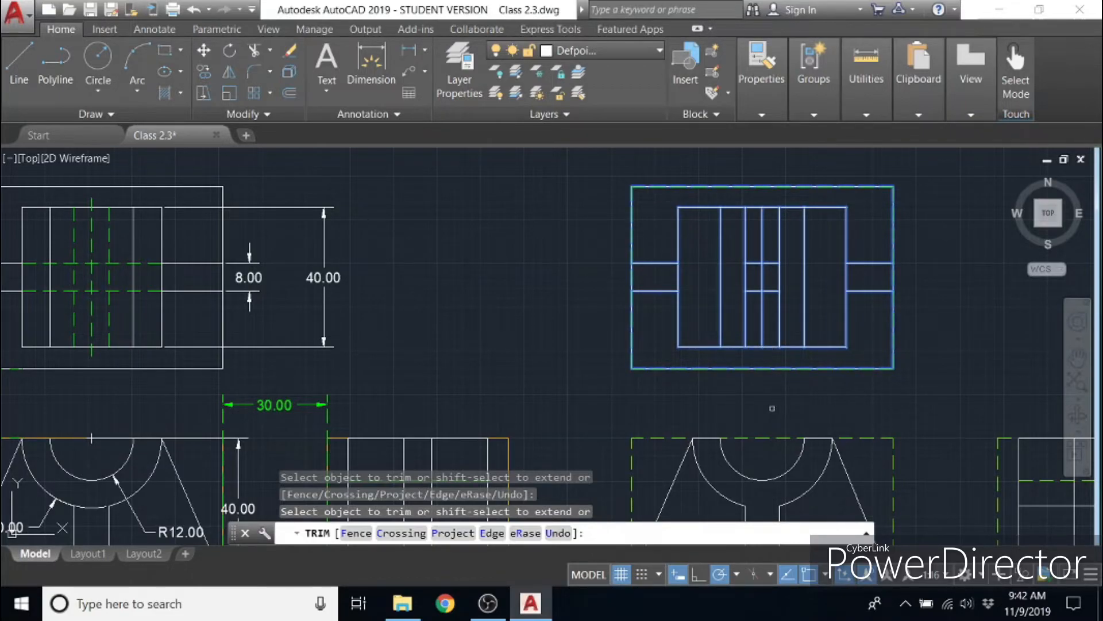
key(Escape)
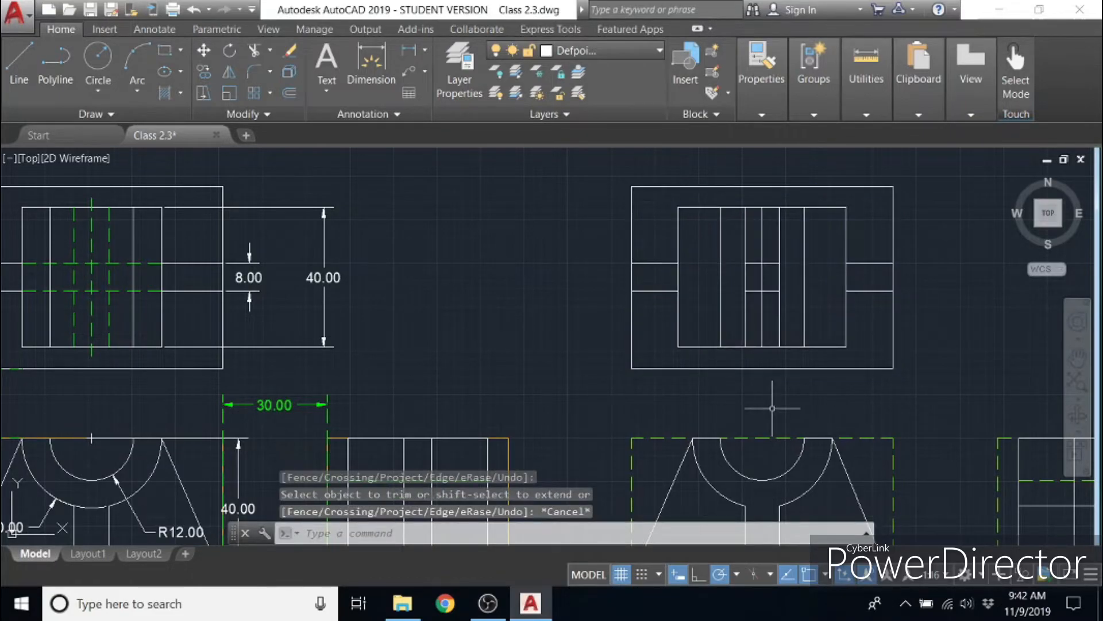
- Move the new top view's three middle vertical lines and the two short horizontal segments between them to layer hide 2
click(785, 343)
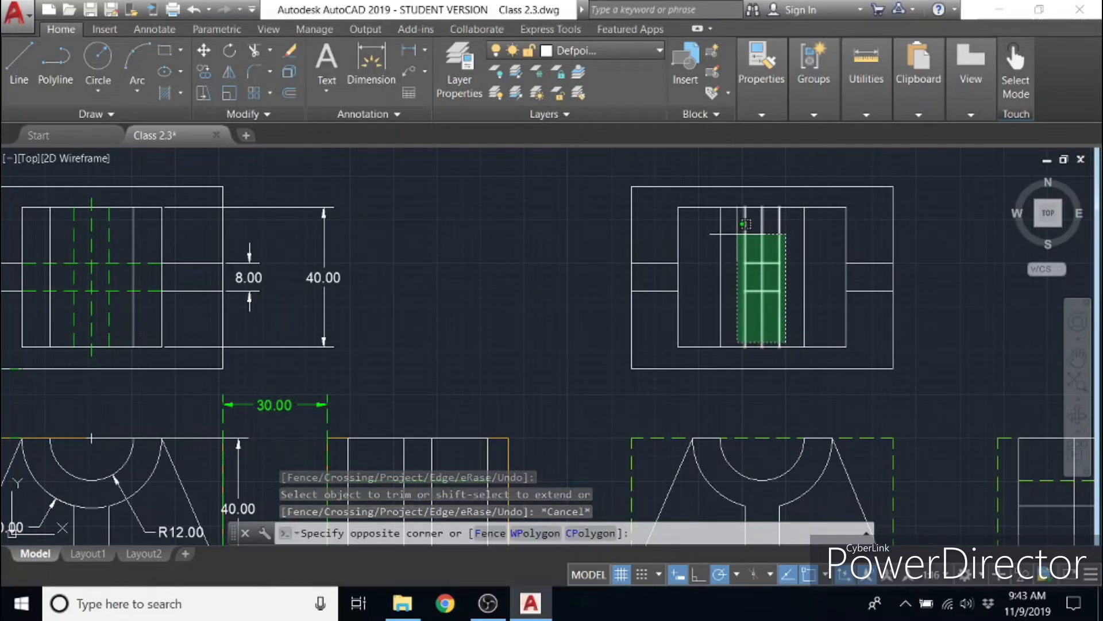
click(741, 237)
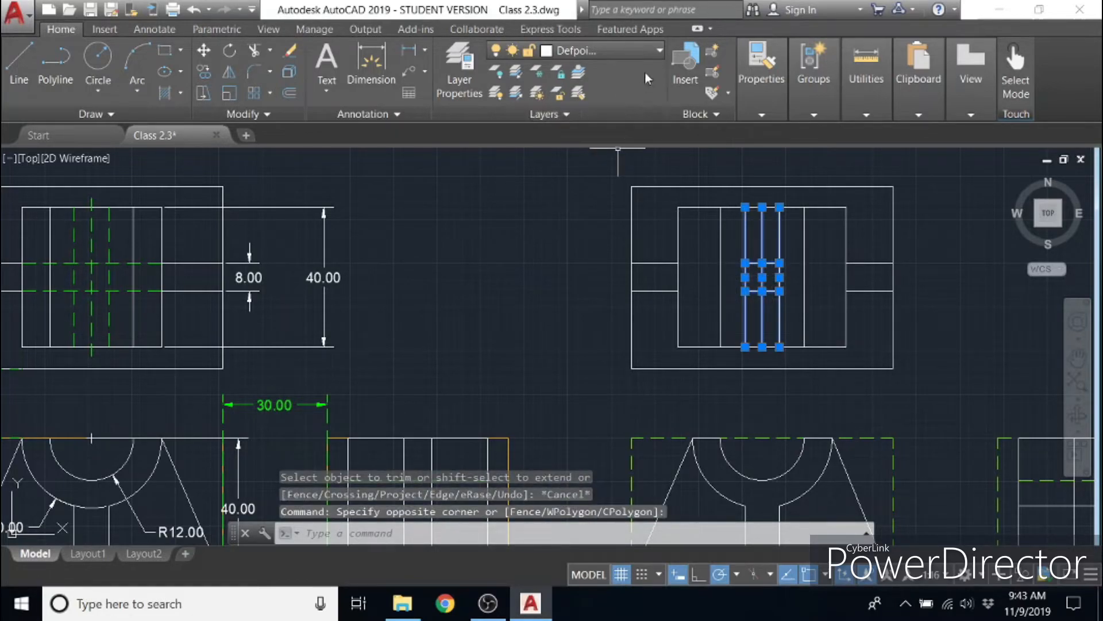
click(650, 53)
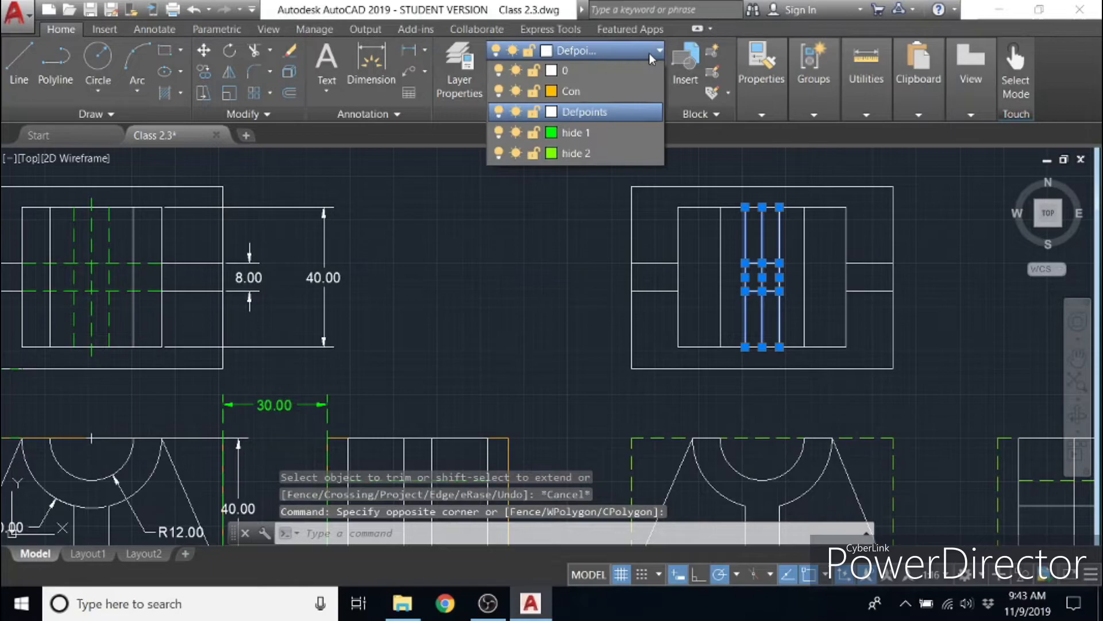
click(571, 153)
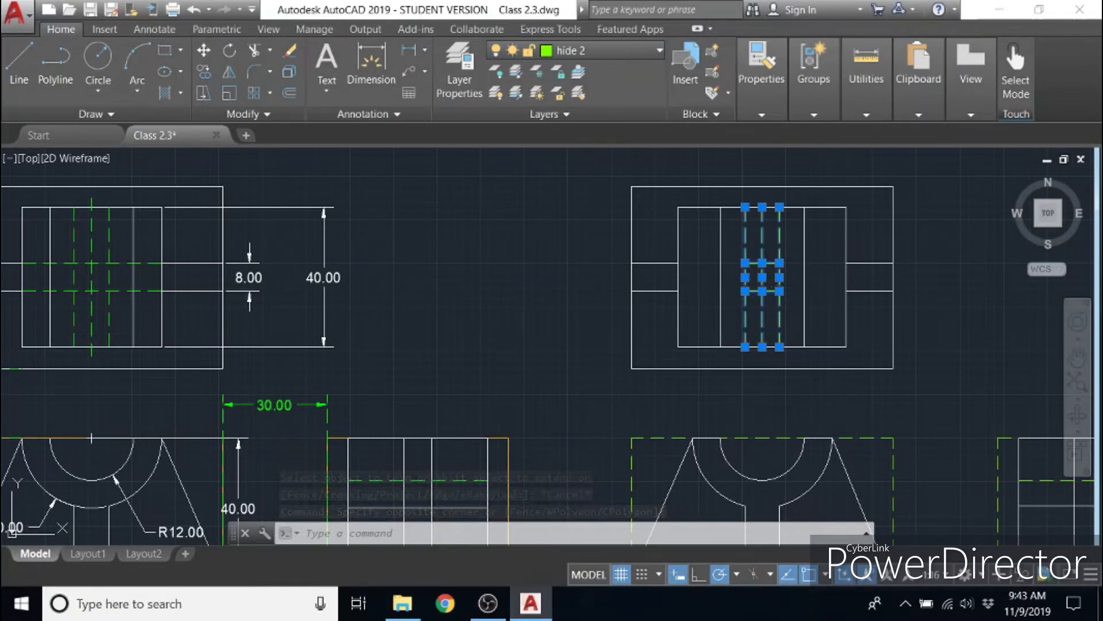
click(804, 270)
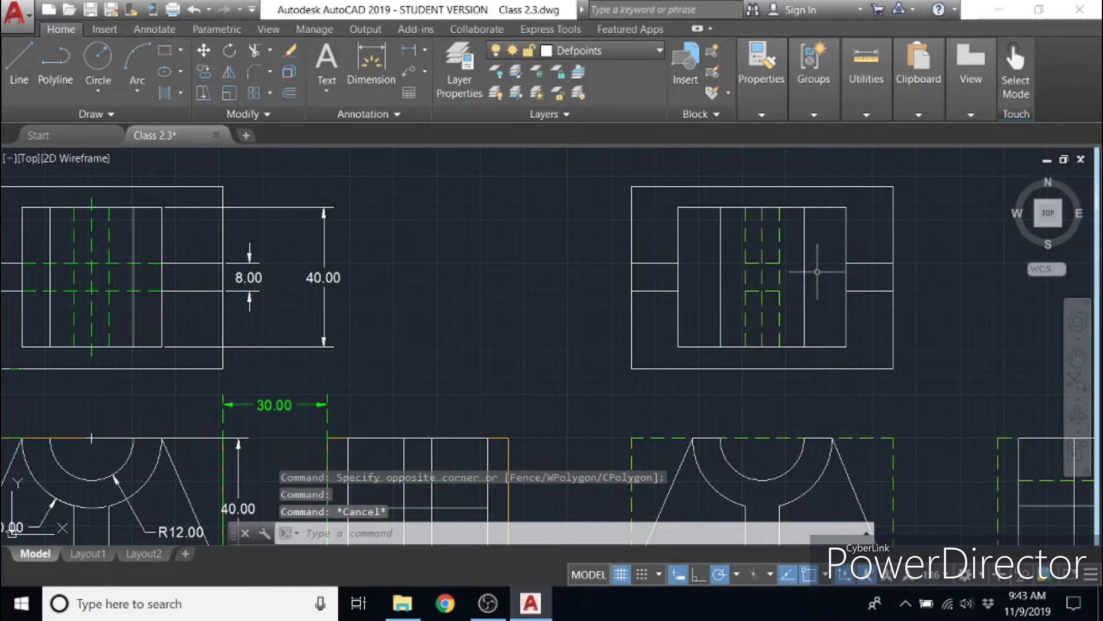
key(Escape)
- Stretch both ends of the upper short dashed horizontal line out to the vertical sides of the new top view's inner rectangle
click(775, 263)
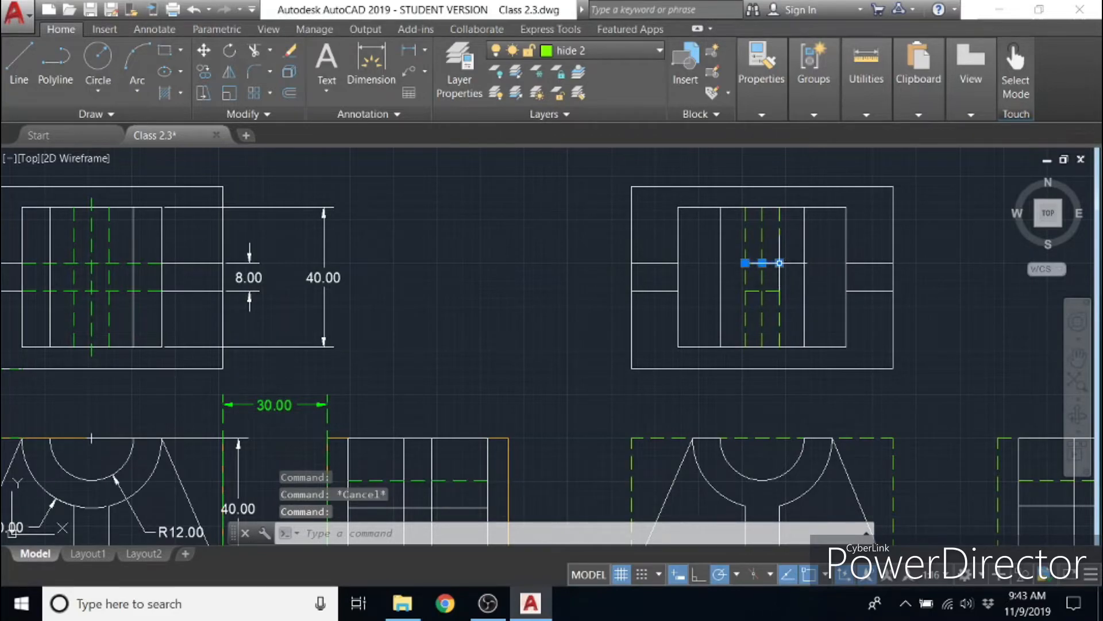
mouse_move(779, 263)
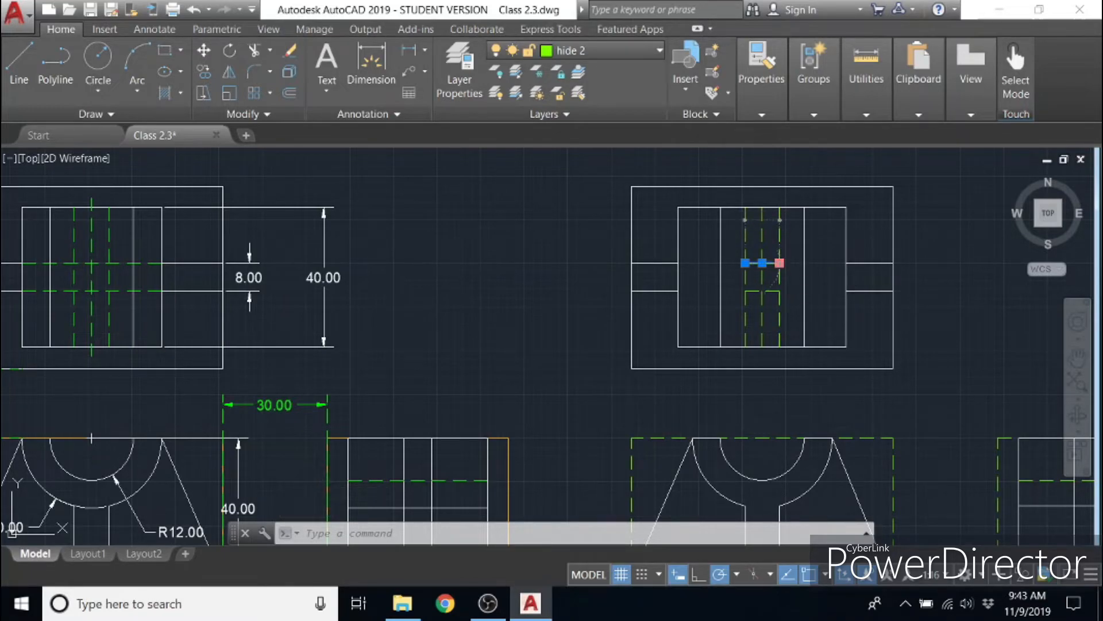
click(780, 263)
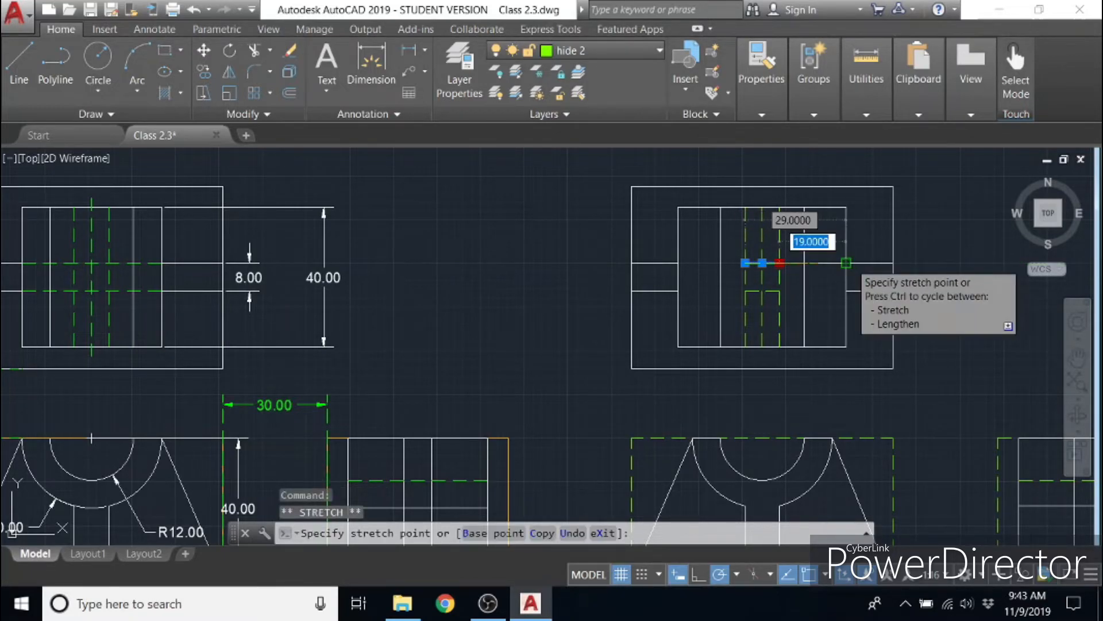
click(846, 263)
click(745, 263)
click(678, 262)
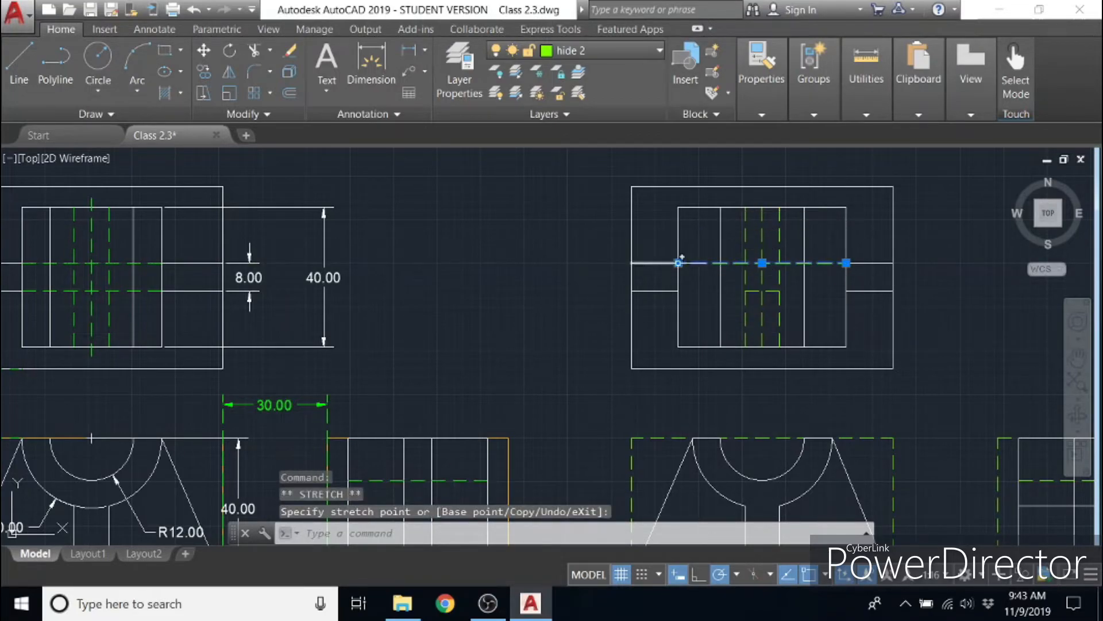
- Stretch both ends of the lower short dashed horizontal line out to the inner rectangle's vertical sides
click(752, 291)
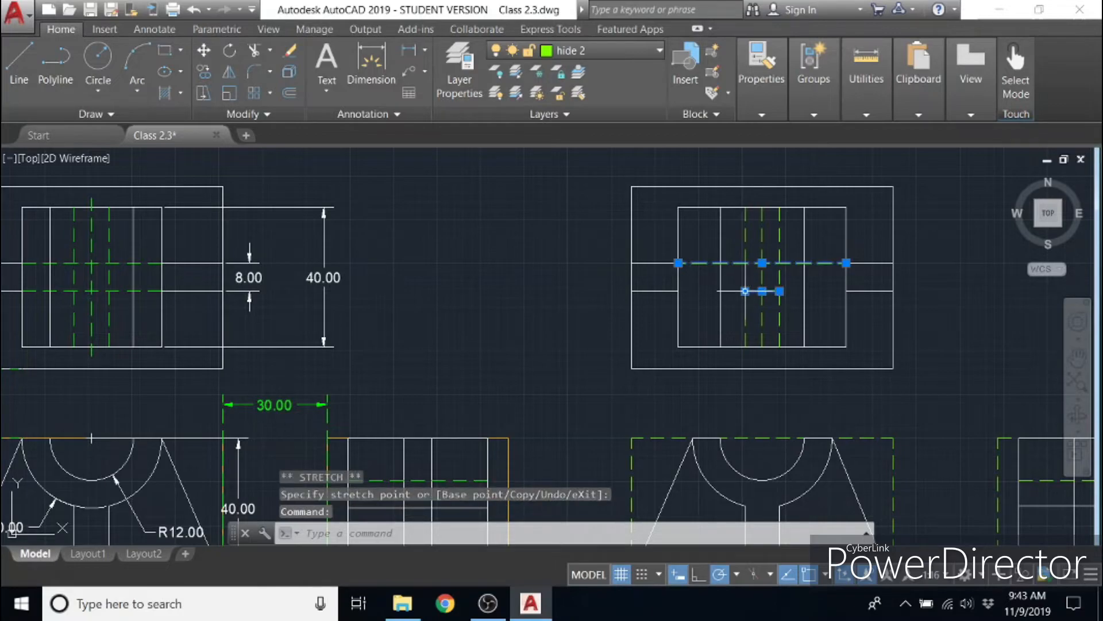
click(744, 291)
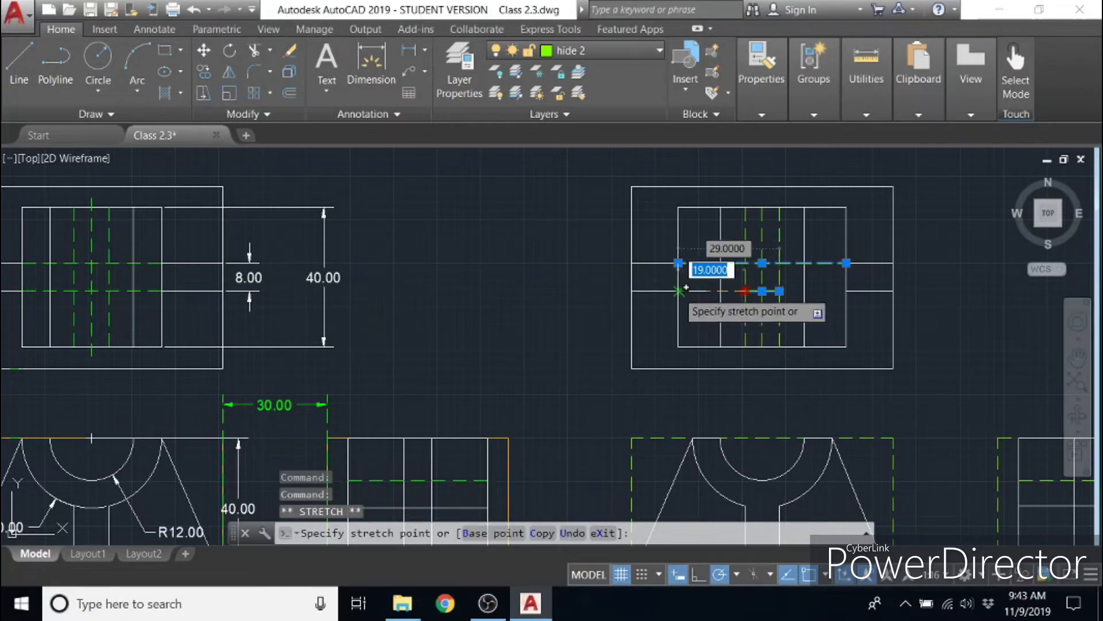
click(678, 290)
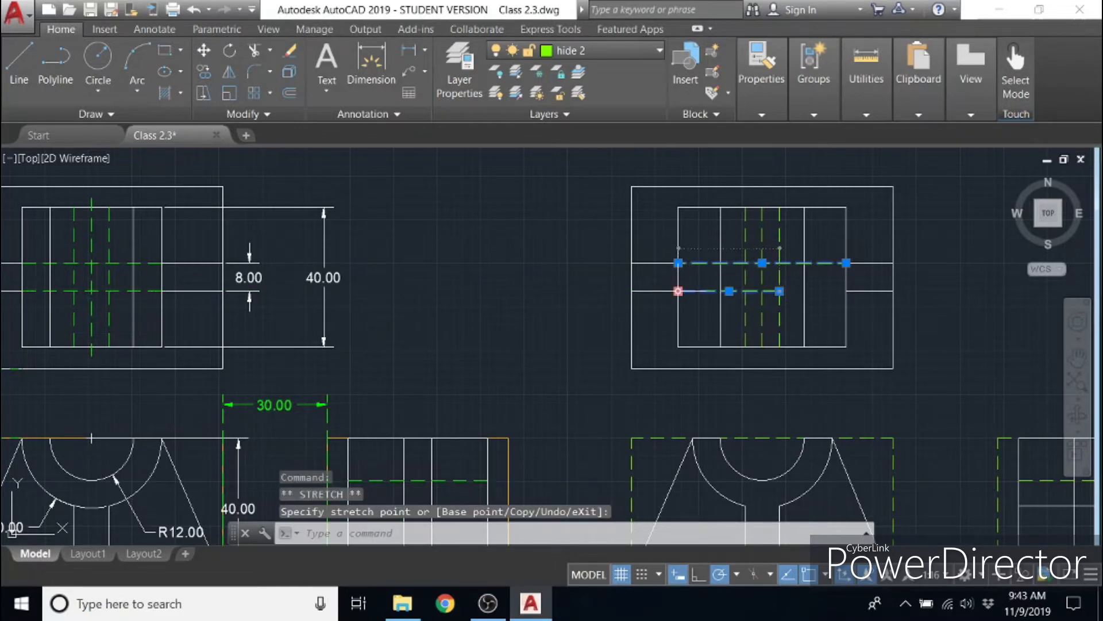
click(780, 291)
click(845, 292)
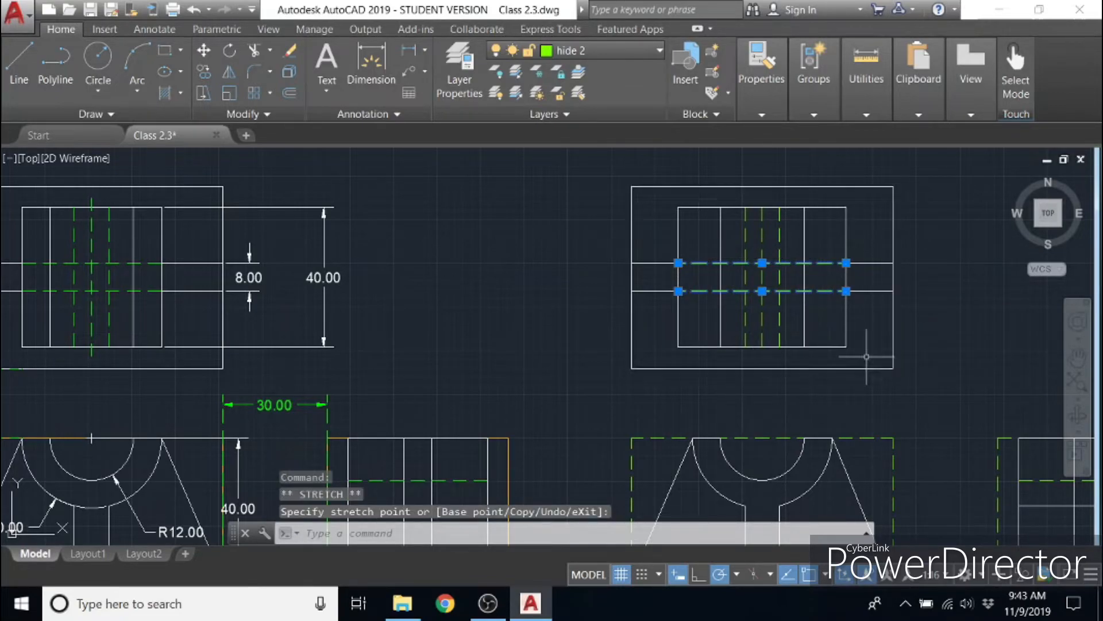
- Stretch the lower end of the dashed vertical centre line about 2.7 units below the inner rectangle
click(762, 346)
click(762, 346)
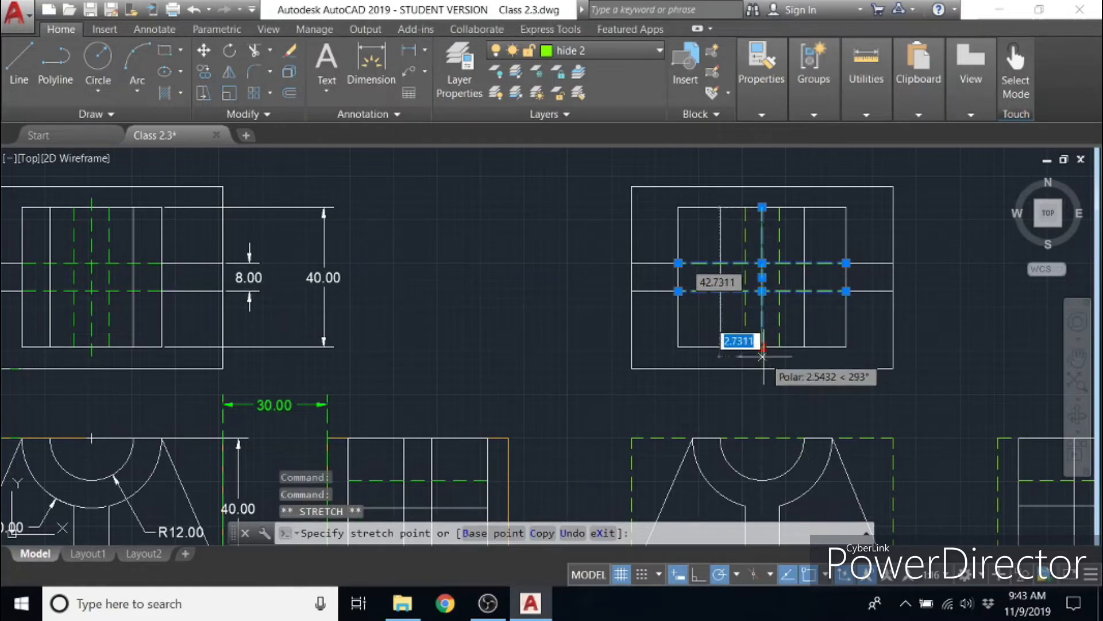
click(762, 356)
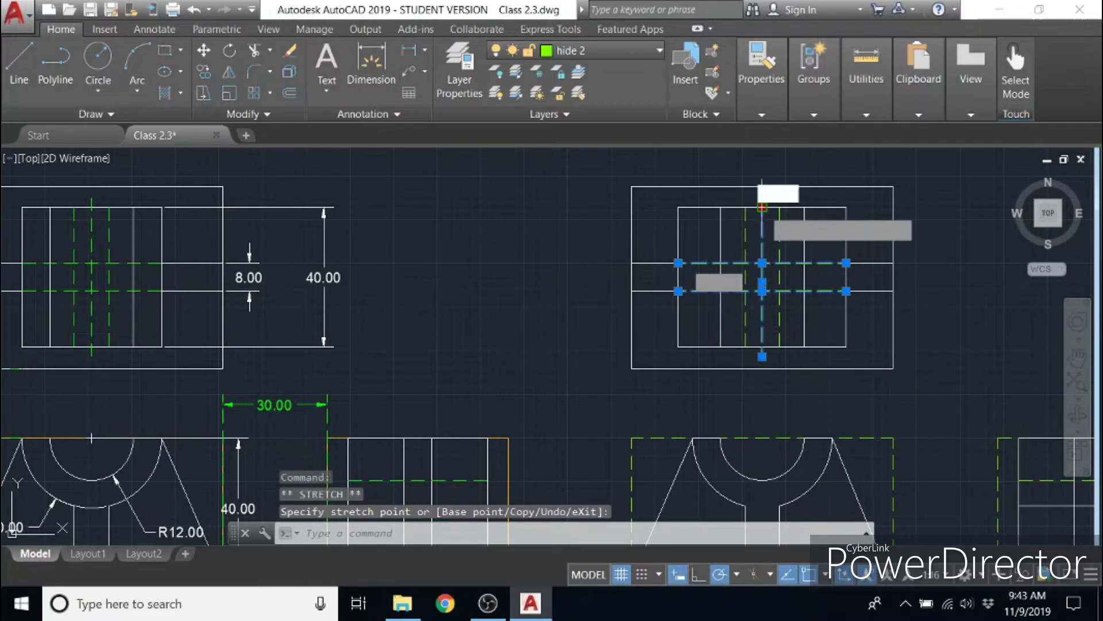
- Stretch the upper end of the dashed vertical centre line about 2.9 units above the inner rectangle, and clear the selection
click(762, 207)
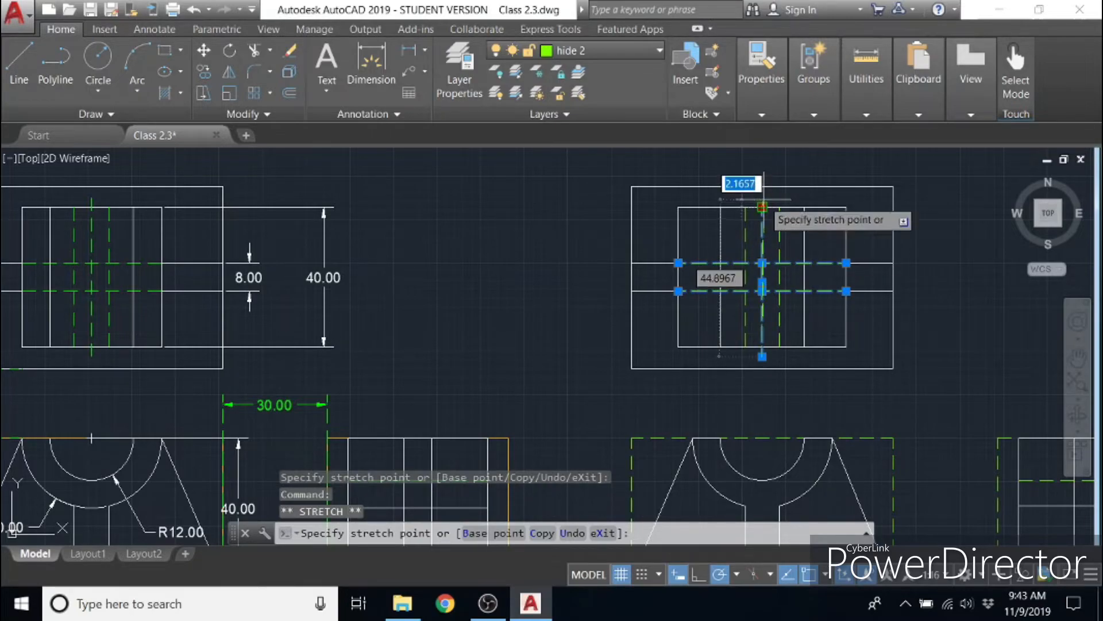
click(762, 207)
scroll(762, 211, up, 4)
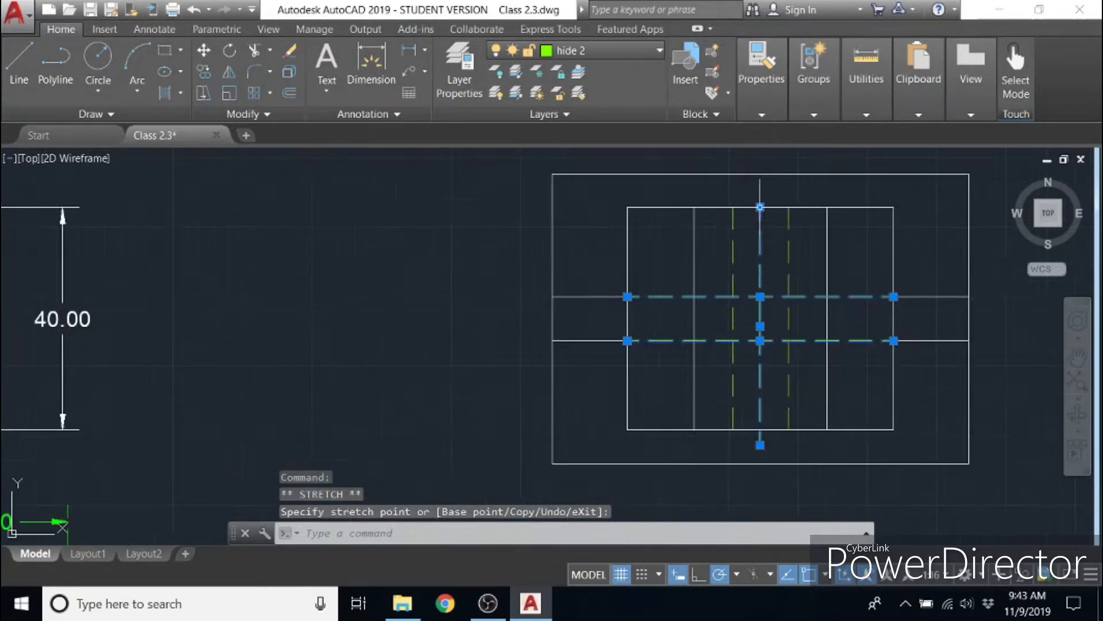
click(757, 207)
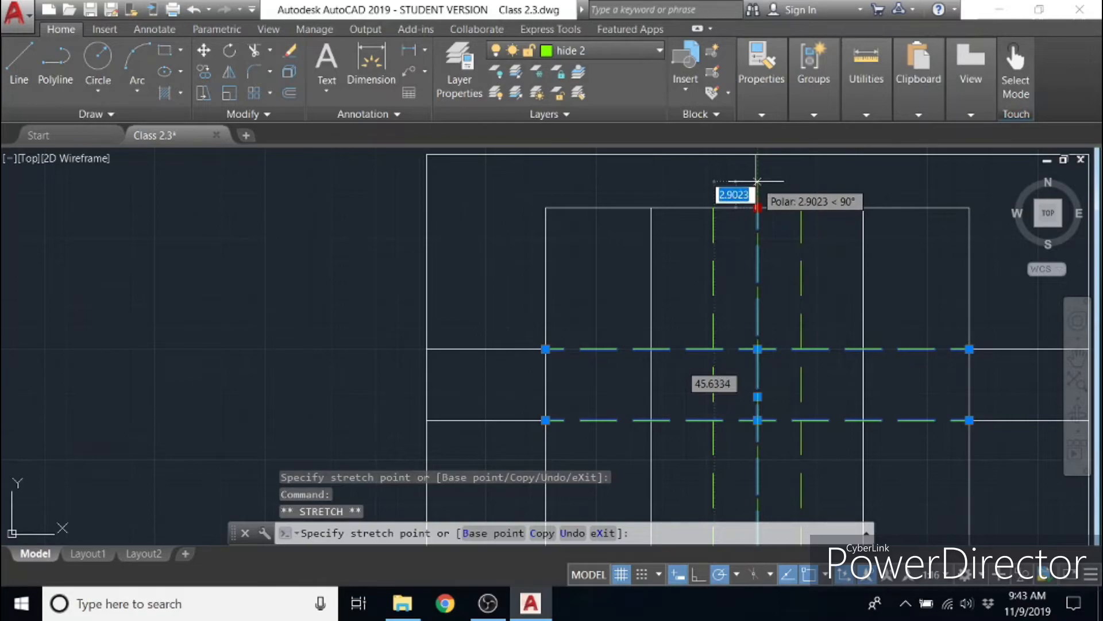
click(758, 181)
scroll(851, 247, down, 4)
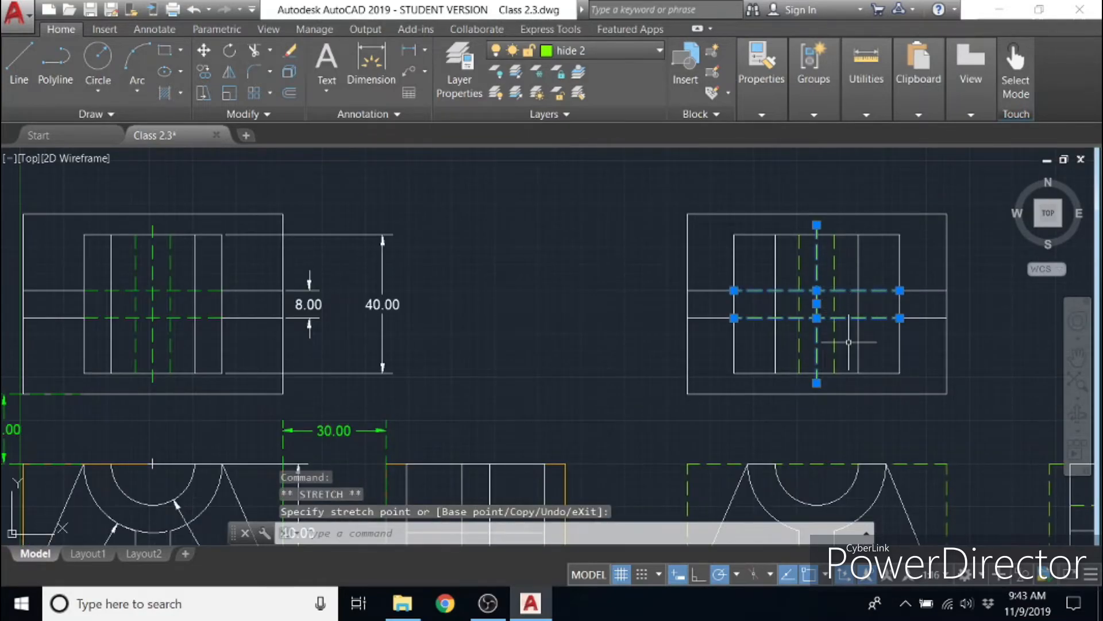
mouse_move(849, 342)
middle_down()
mouse_move(833, 293)
mouse_move(726, 293)
middle_up()
scroll(784, 296, down, 2)
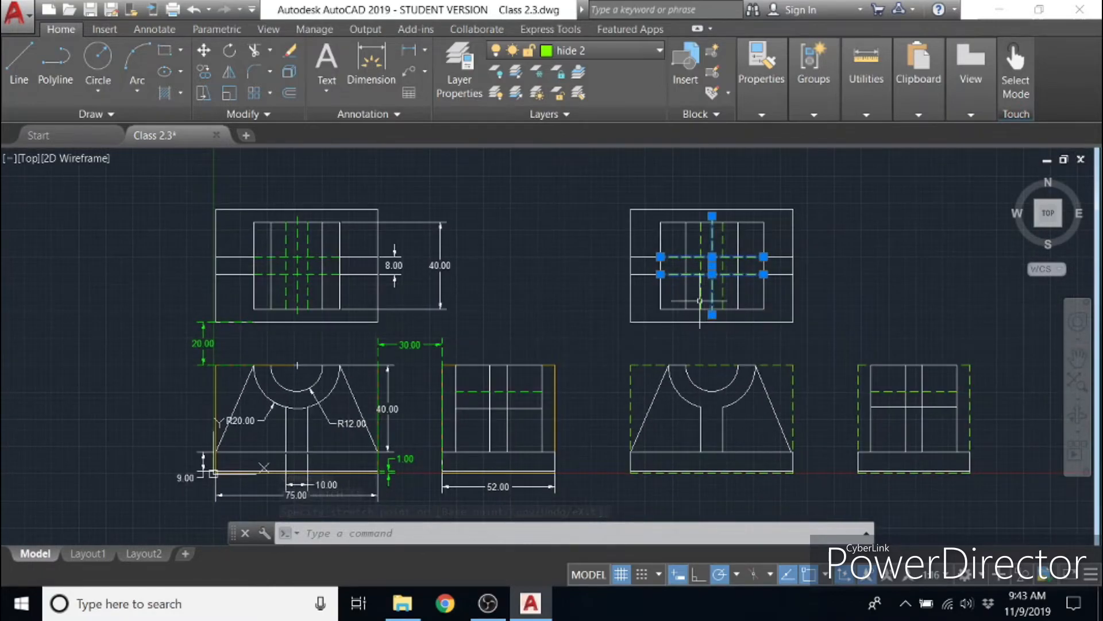
scroll(700, 301, up, 2)
click(659, 301)
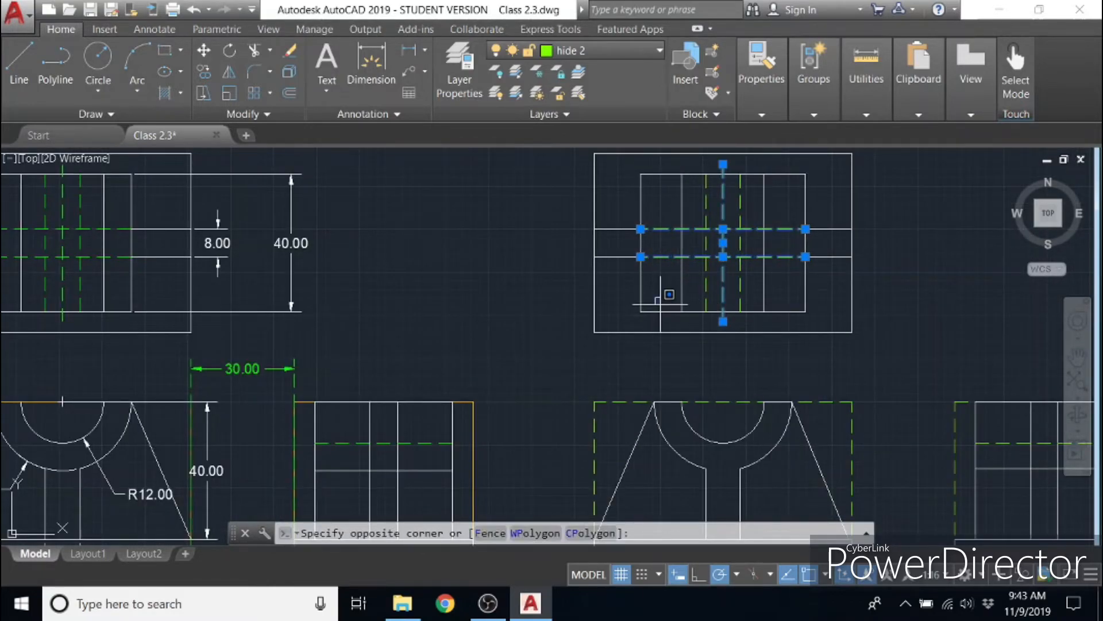
key(Escape)
key(Escape)
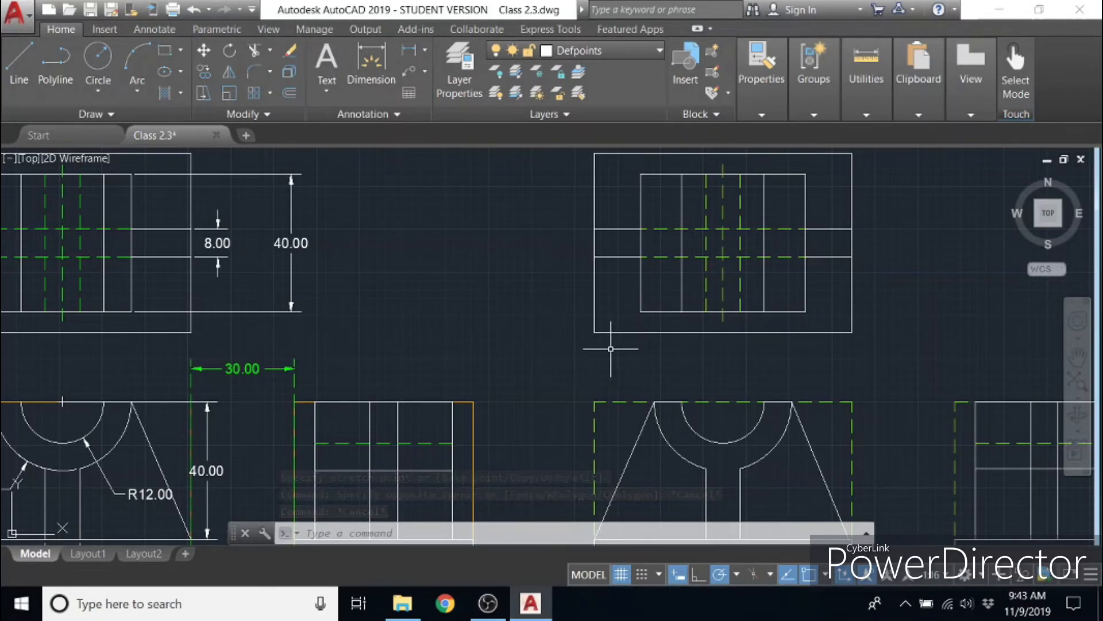
- Dimension the height of the new top view's inner rectangle, placing the dimension to the right of the outer rectangle
scroll(783, 350, down, 2)
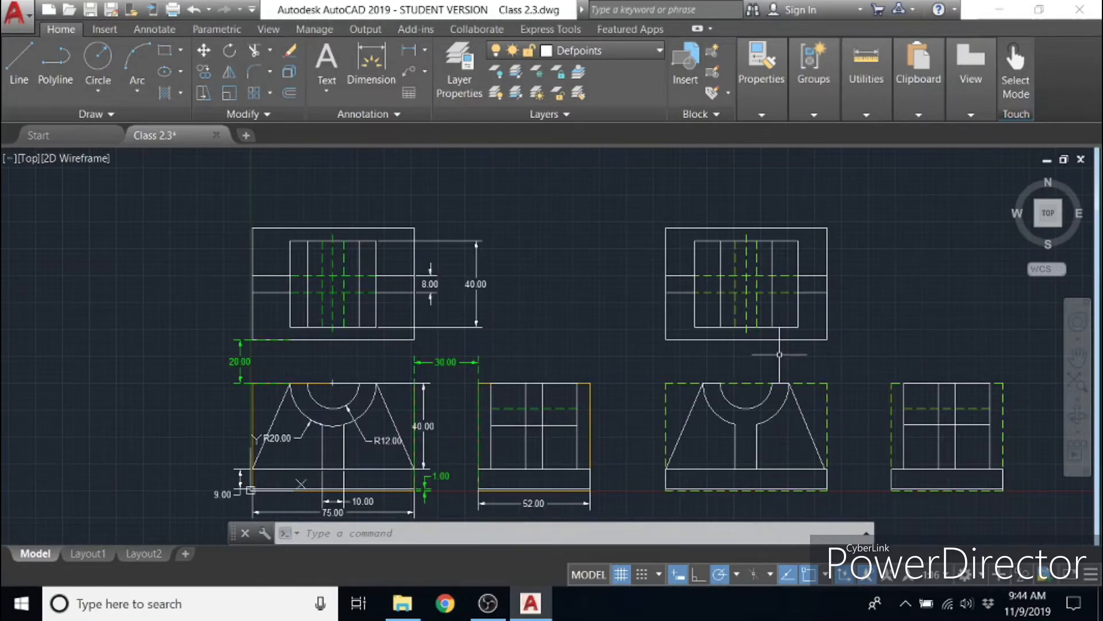
middle_drag(846, 364, 665, 331)
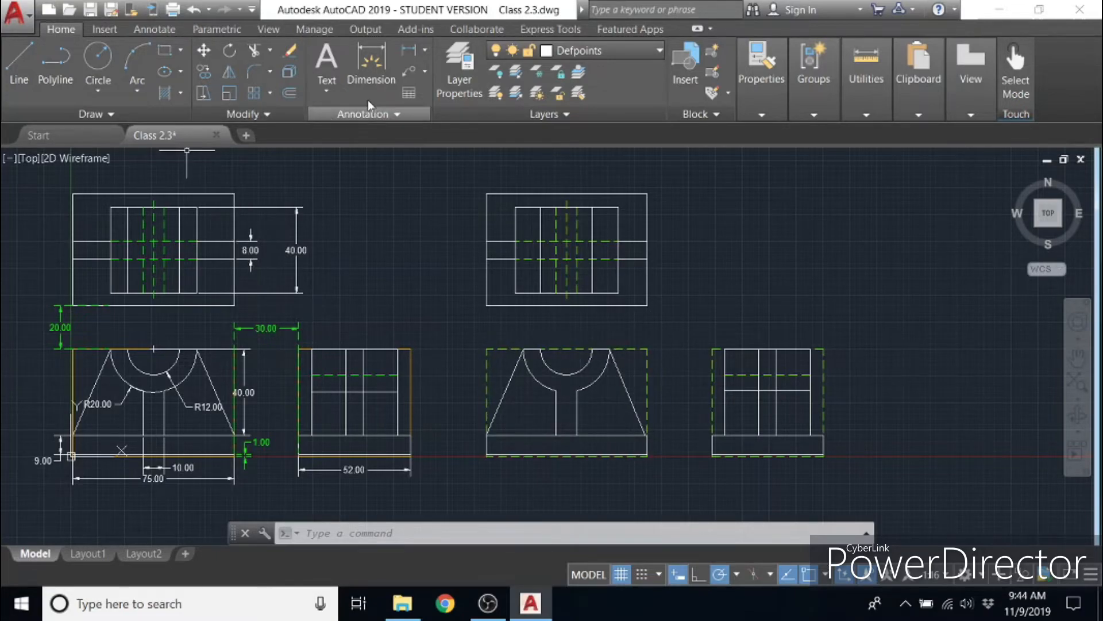
click(384, 63)
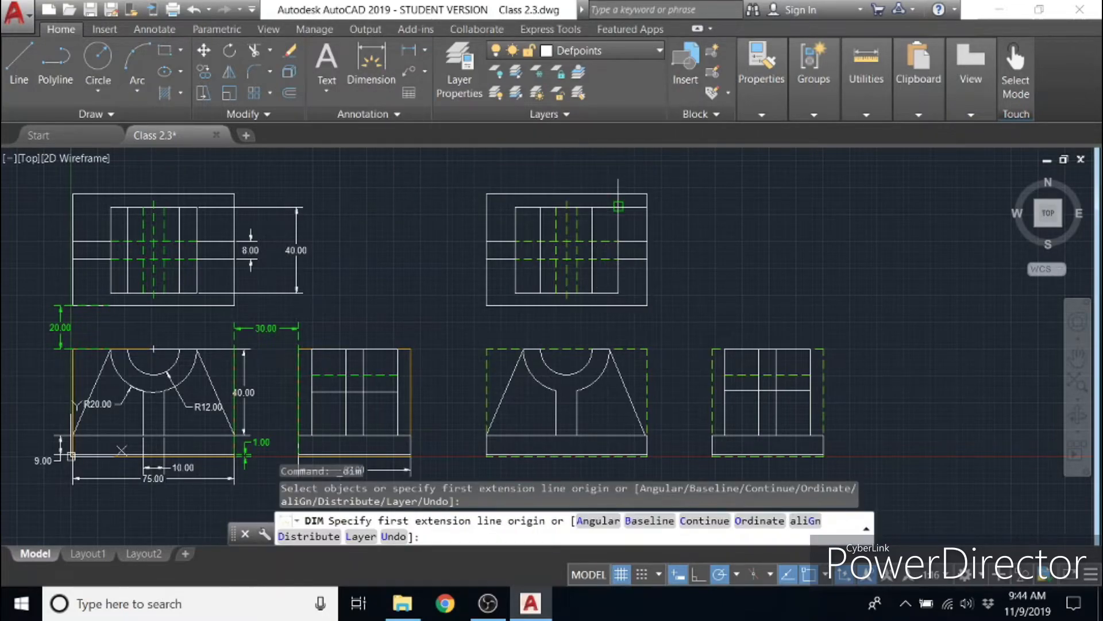
click(619, 207)
click(618, 293)
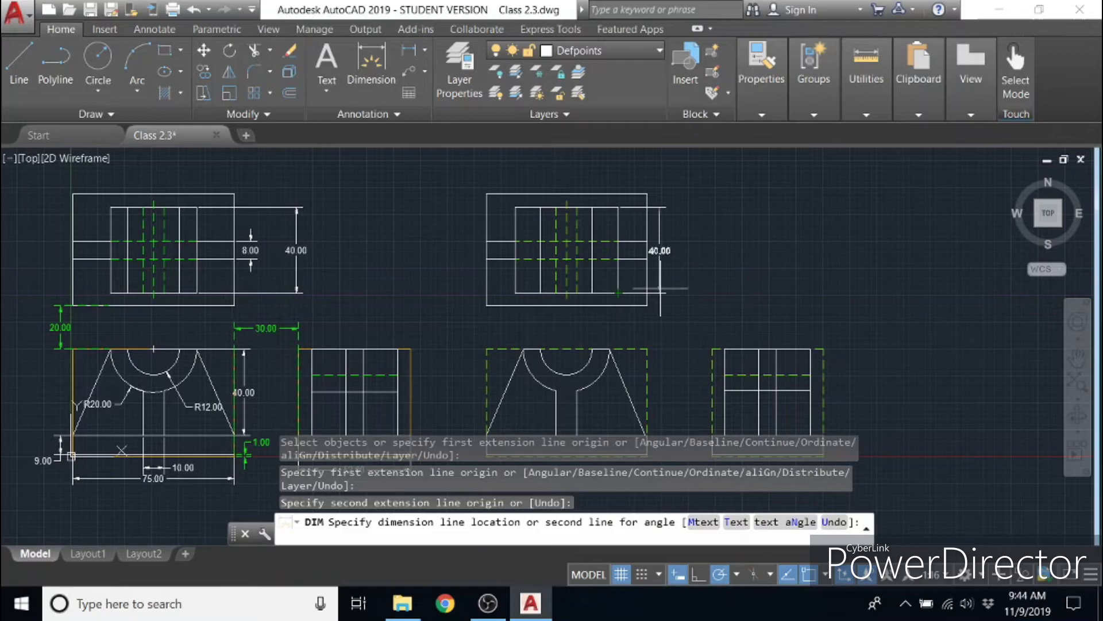
click(684, 270)
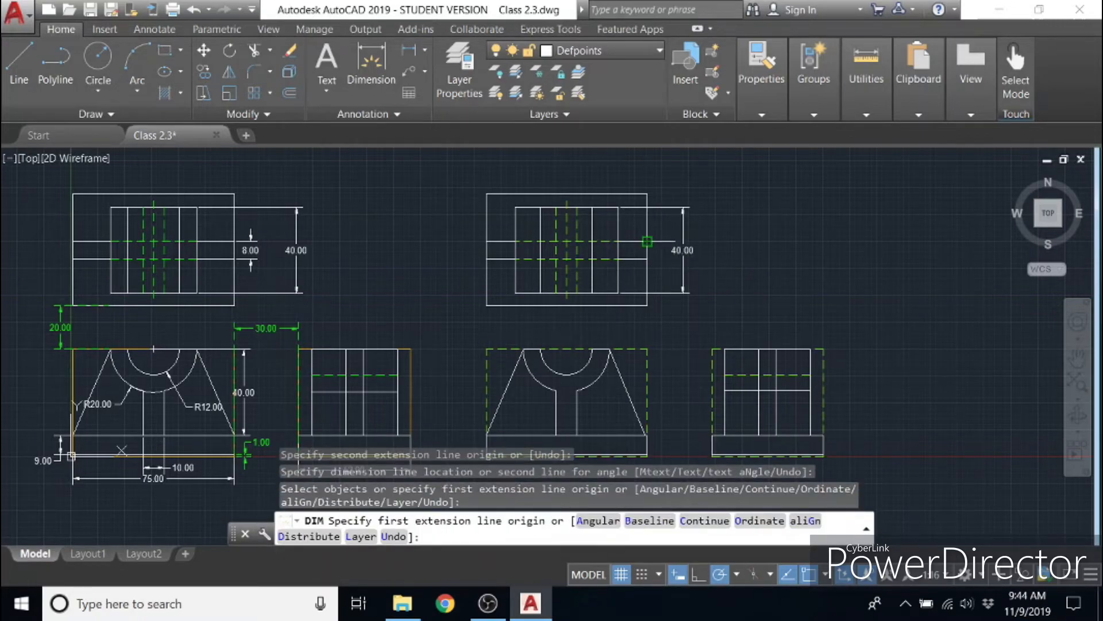
- Dimension the spacing between the two horizontal lines at the outer rectangle's right edge, placing it inside the height dimension
click(647, 241)
click(647, 259)
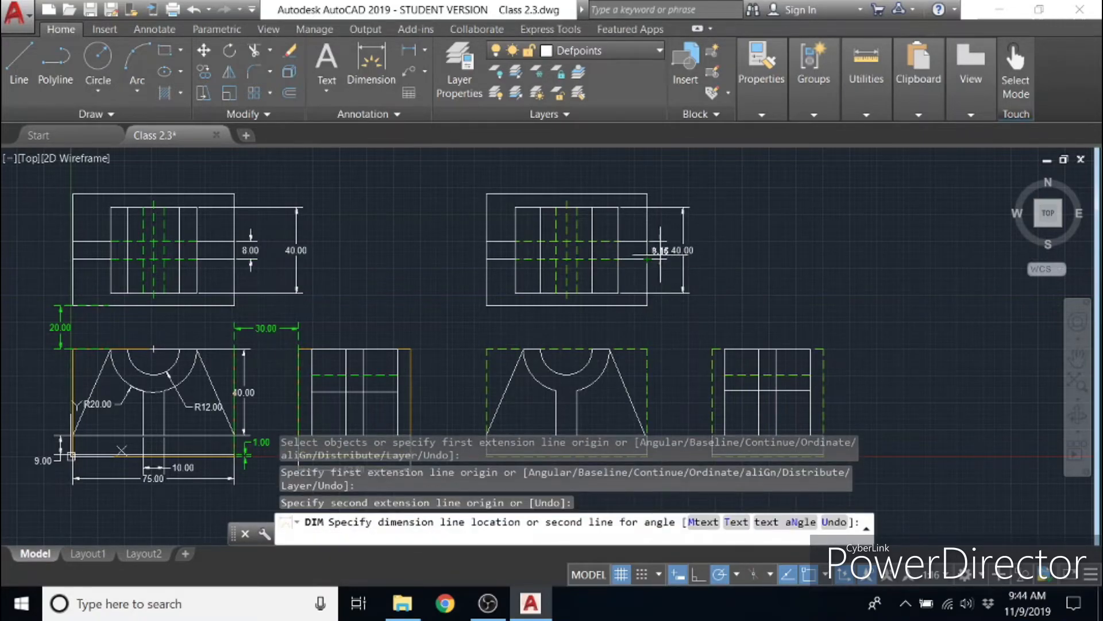
click(661, 251)
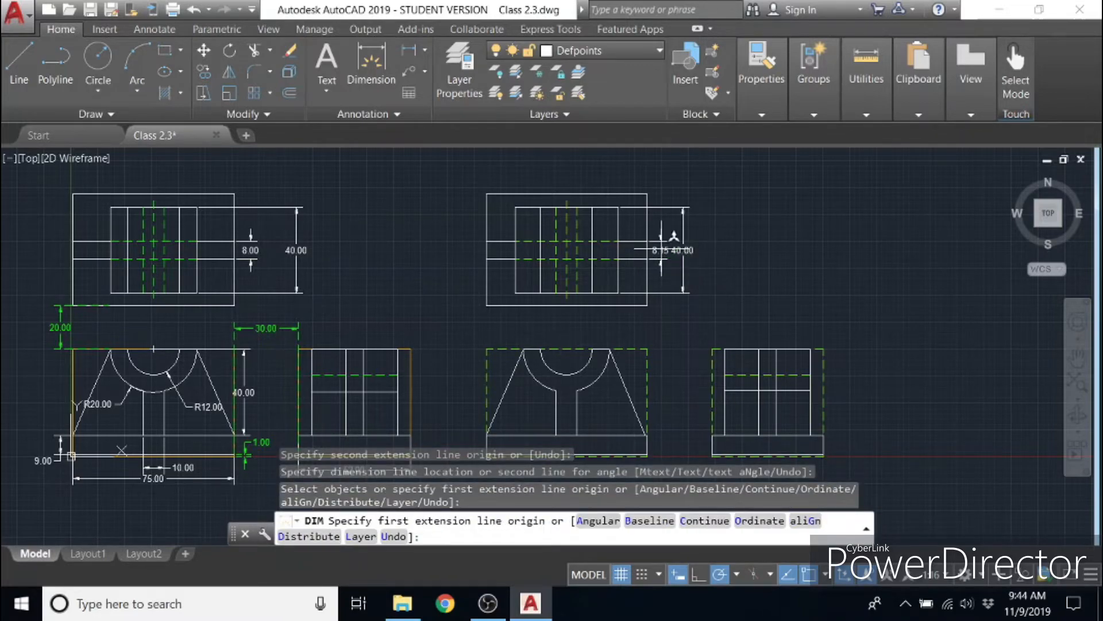
scroll(662, 248, up, 5)
click(664, 259)
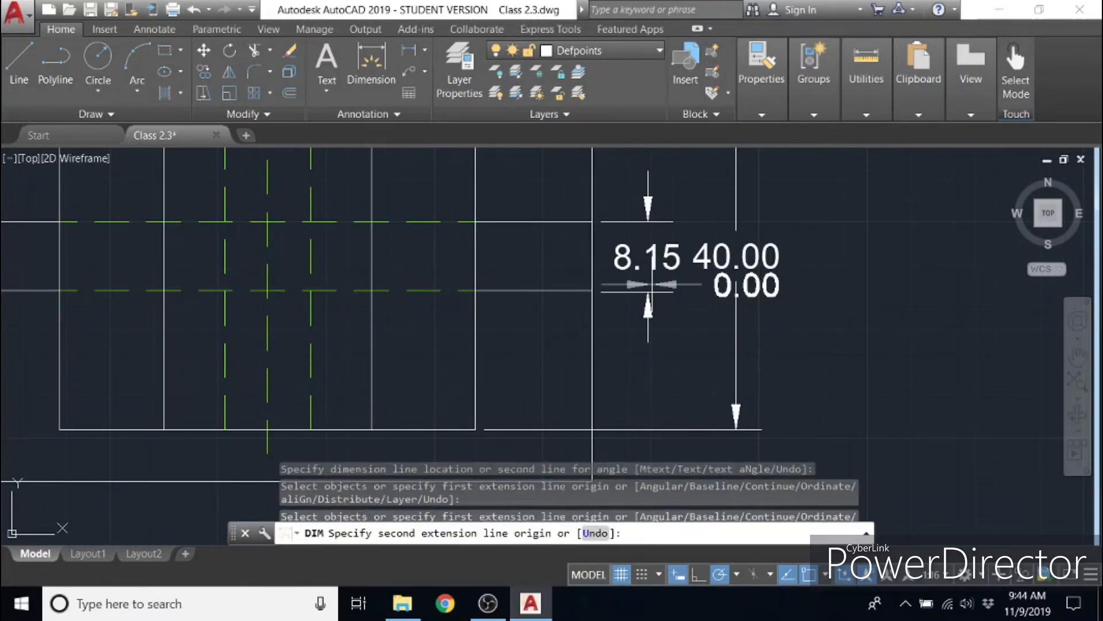
key(Escape)
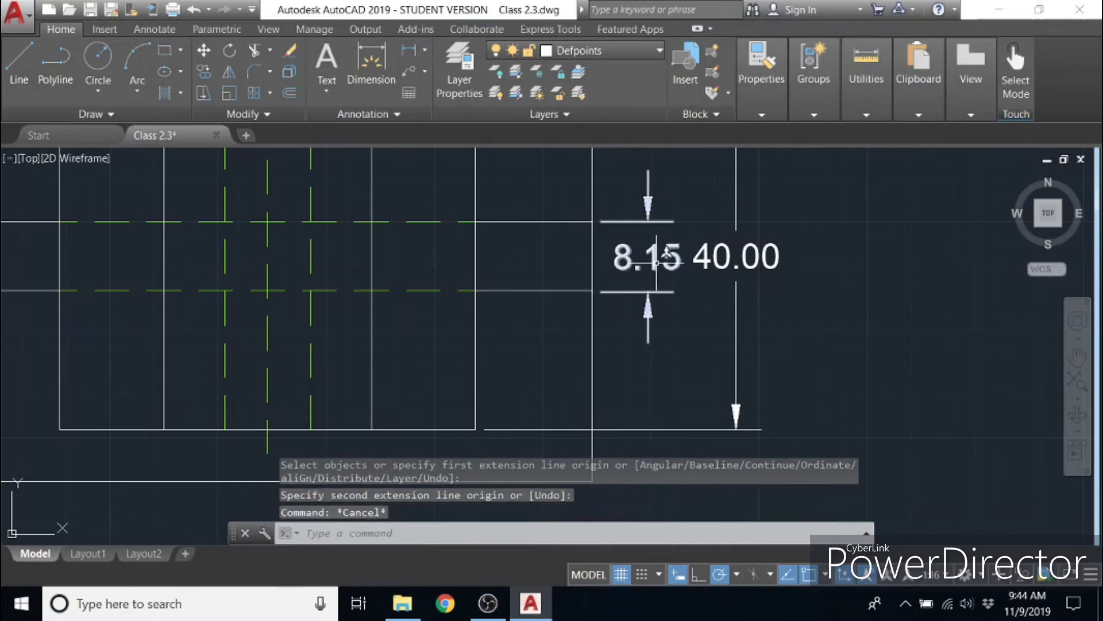
click(661, 276)
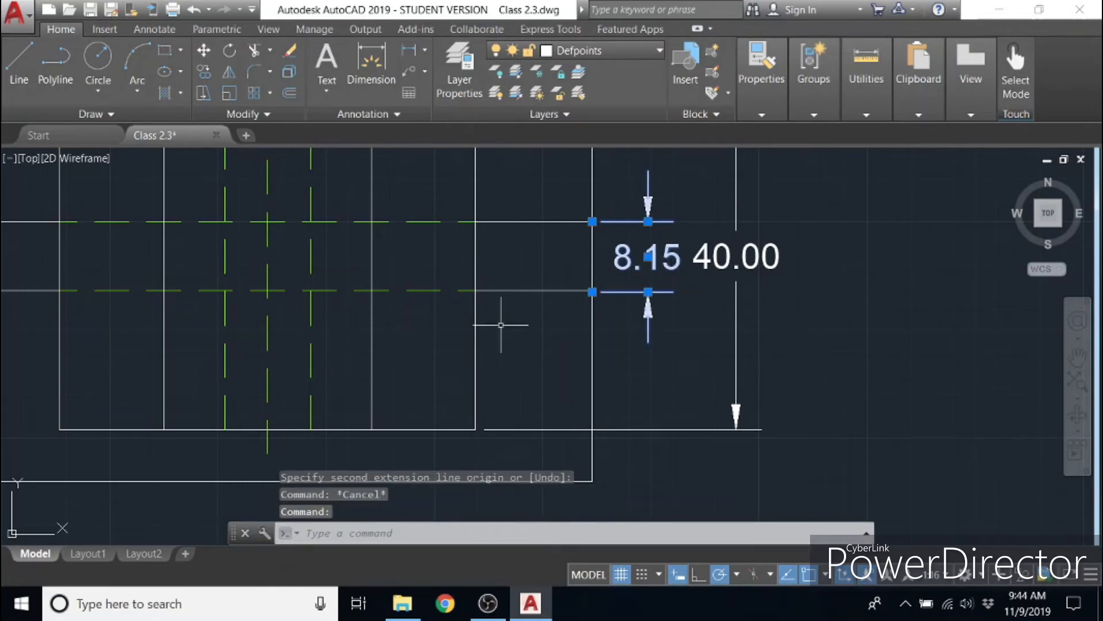
scroll(551, 323, down, 5)
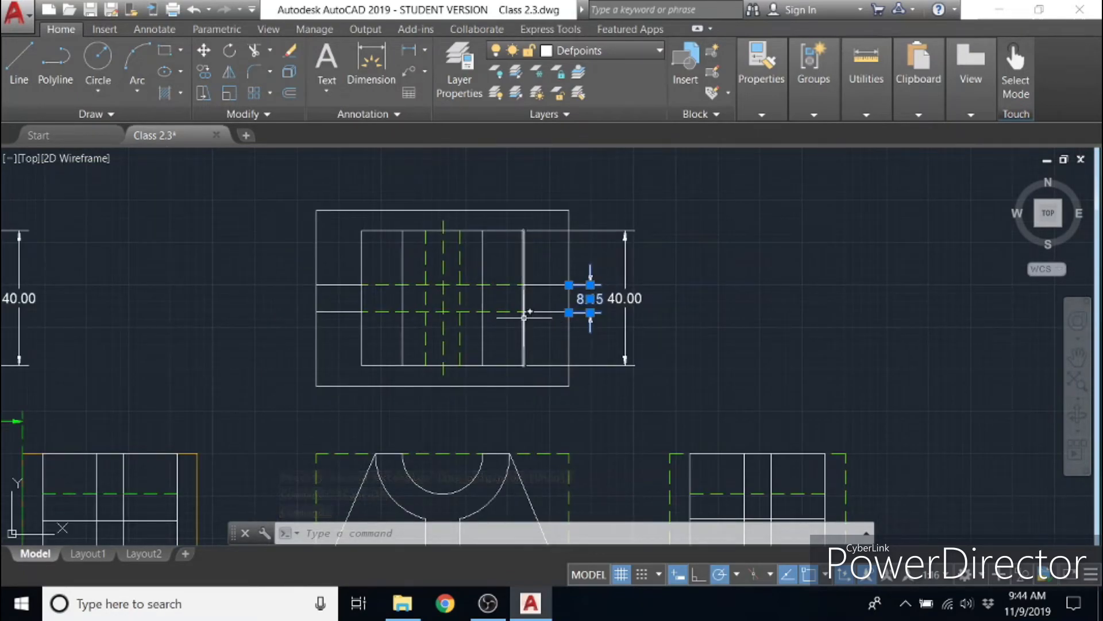
key(Escape)
key(Escape)
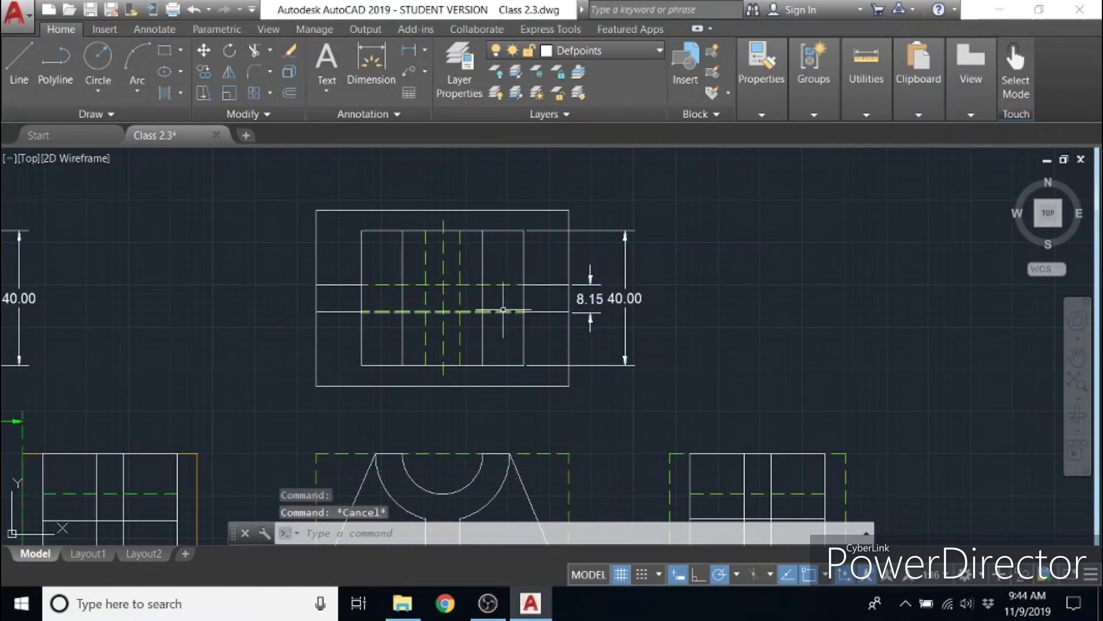
- Erase the two short horizontal lines between the new top view's inner and outer rectangles on the right, along with their spacing dimension
click(560, 319)
click(550, 274)
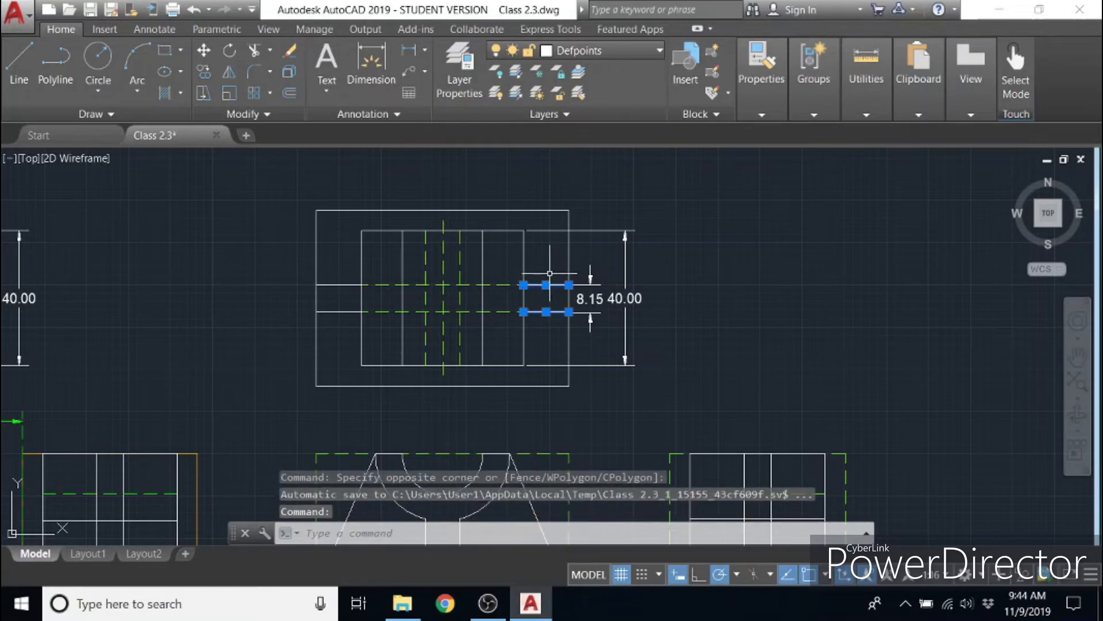
key(Delete)
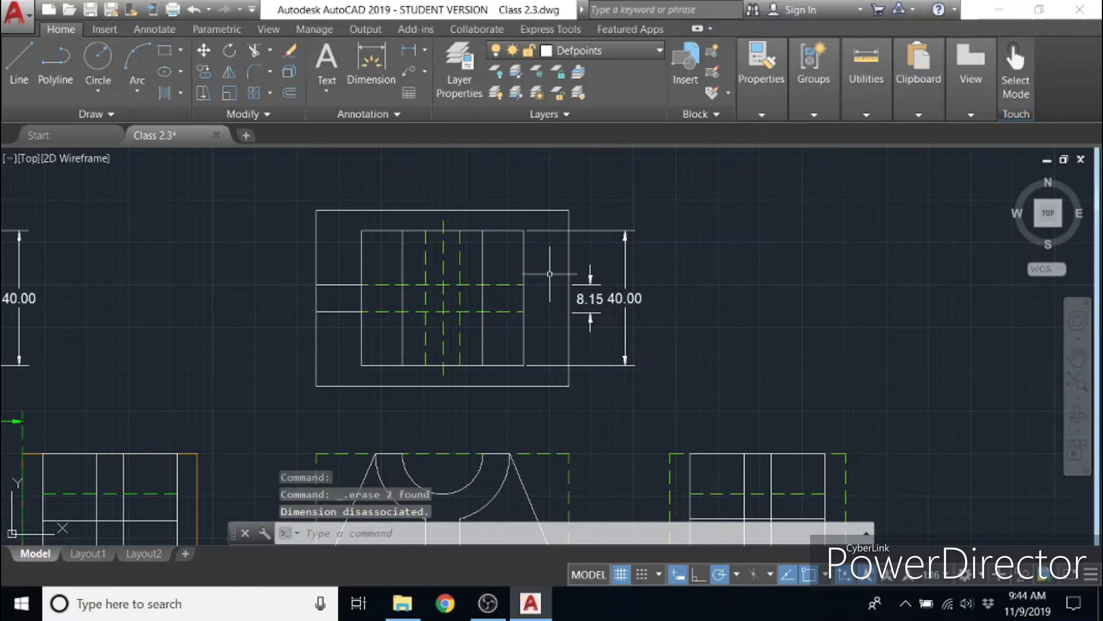
click(590, 288)
mouse_move(592, 286)
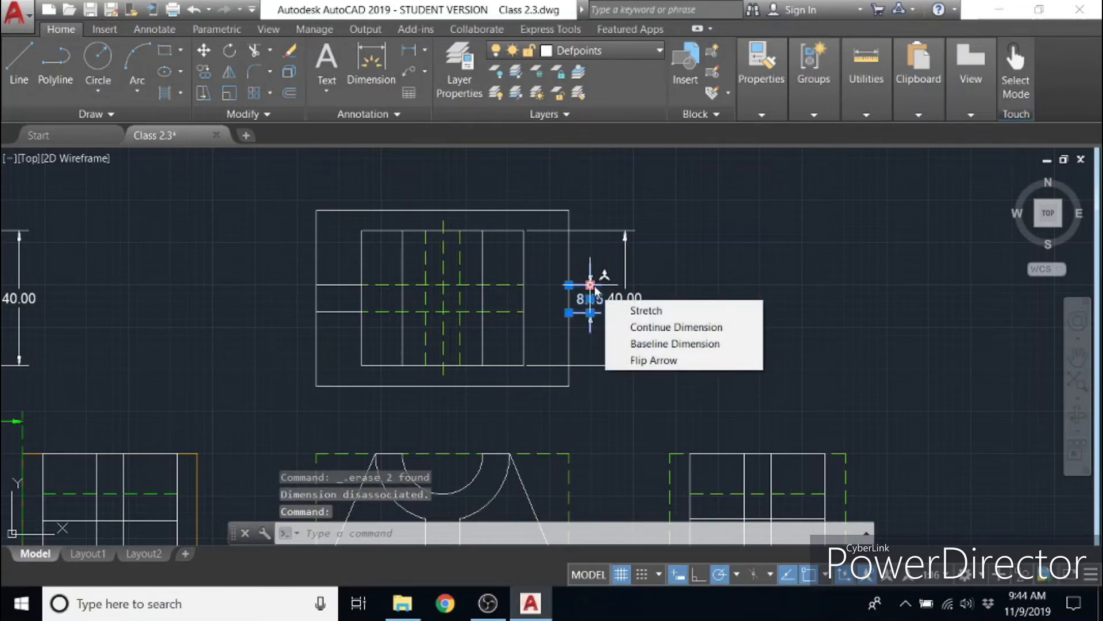
click(667, 327)
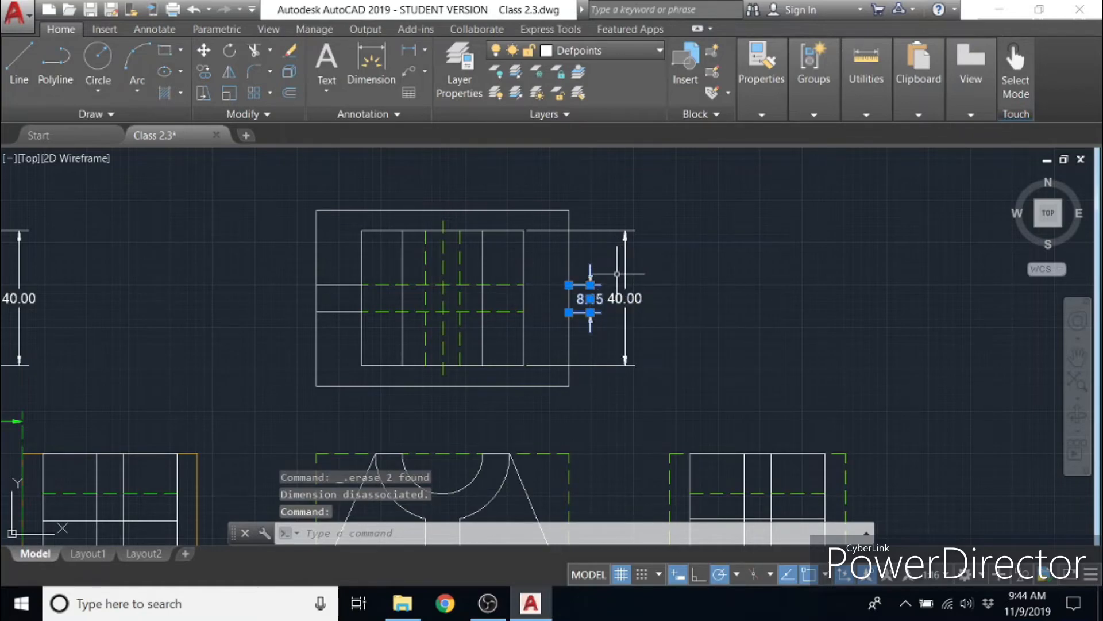
key(Delete)
click(496, 319)
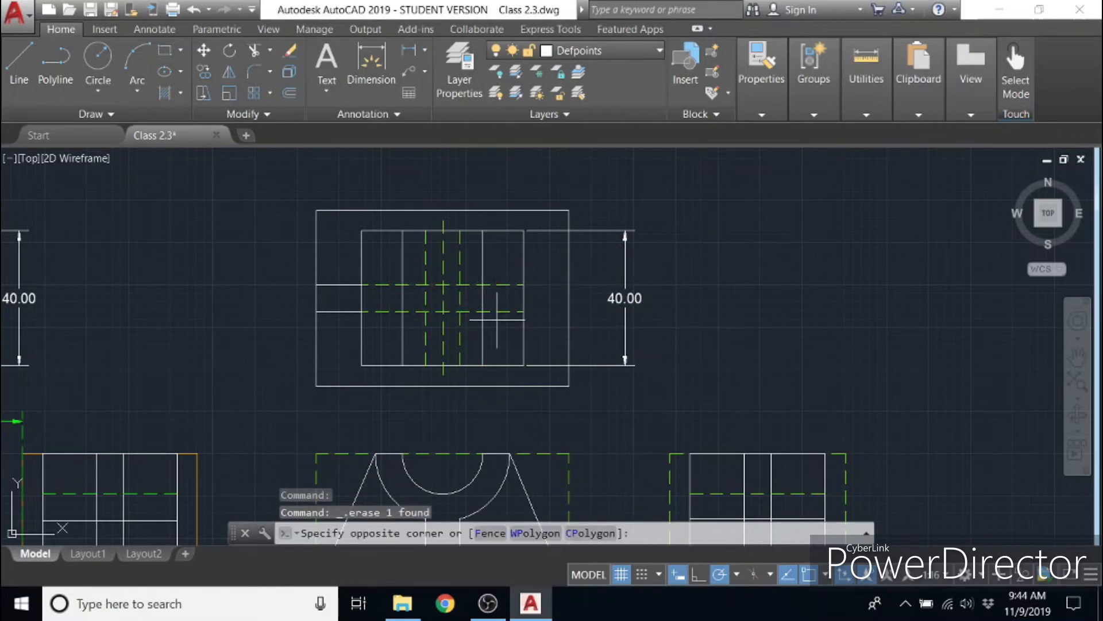
click(495, 284)
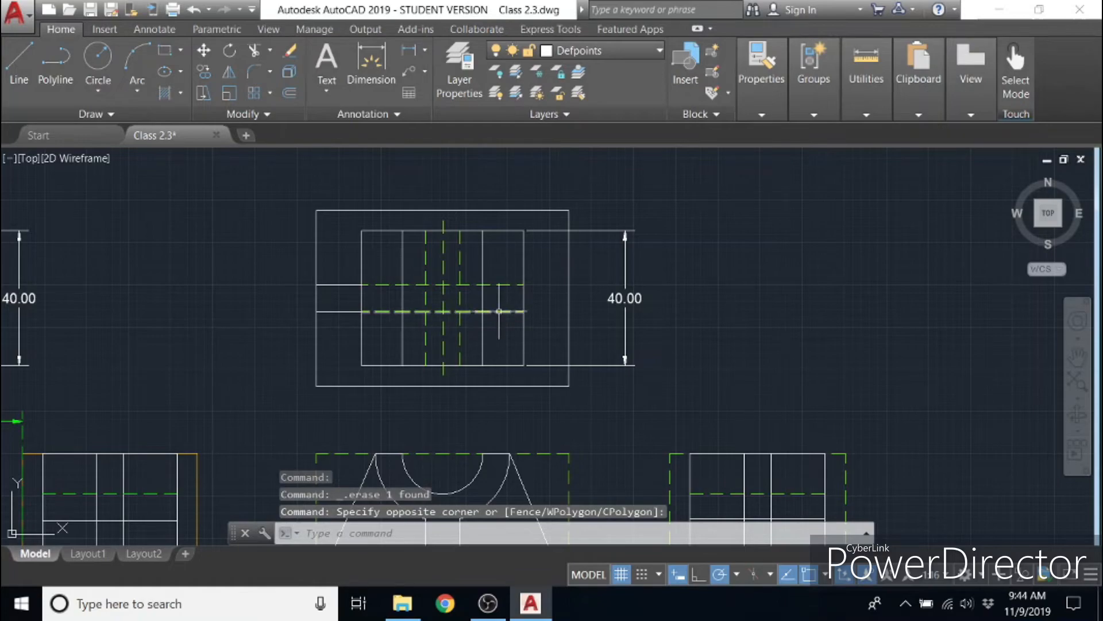
click(499, 311)
key(Escape)
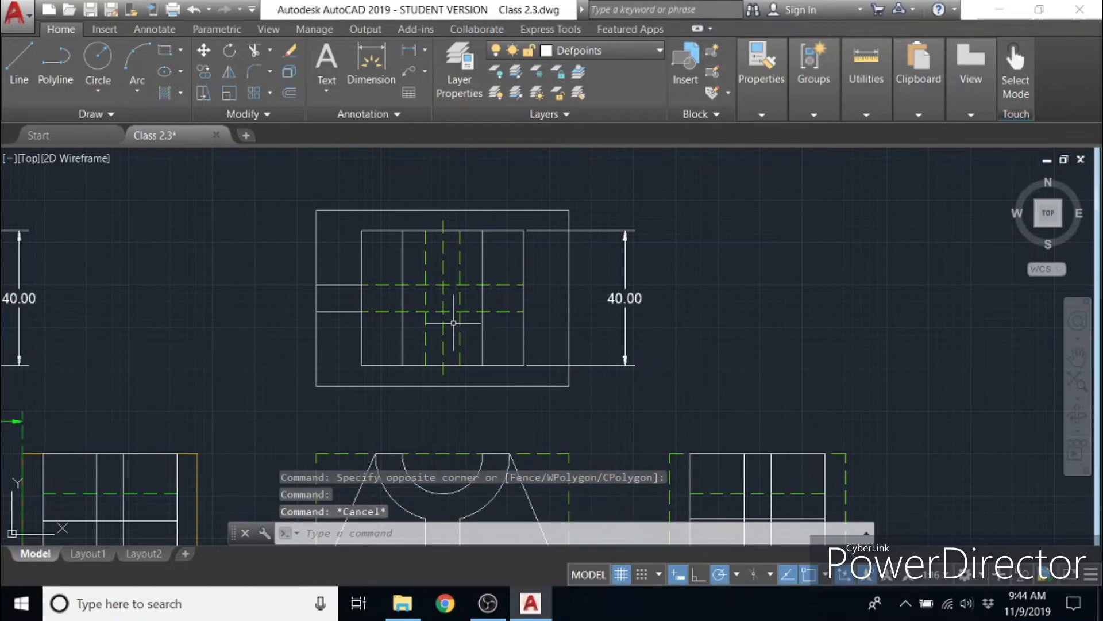
- Draw a line across the outer rectangle at mid-height, 4 units down its right edge, and back to the inner rectangle
click(20, 65)
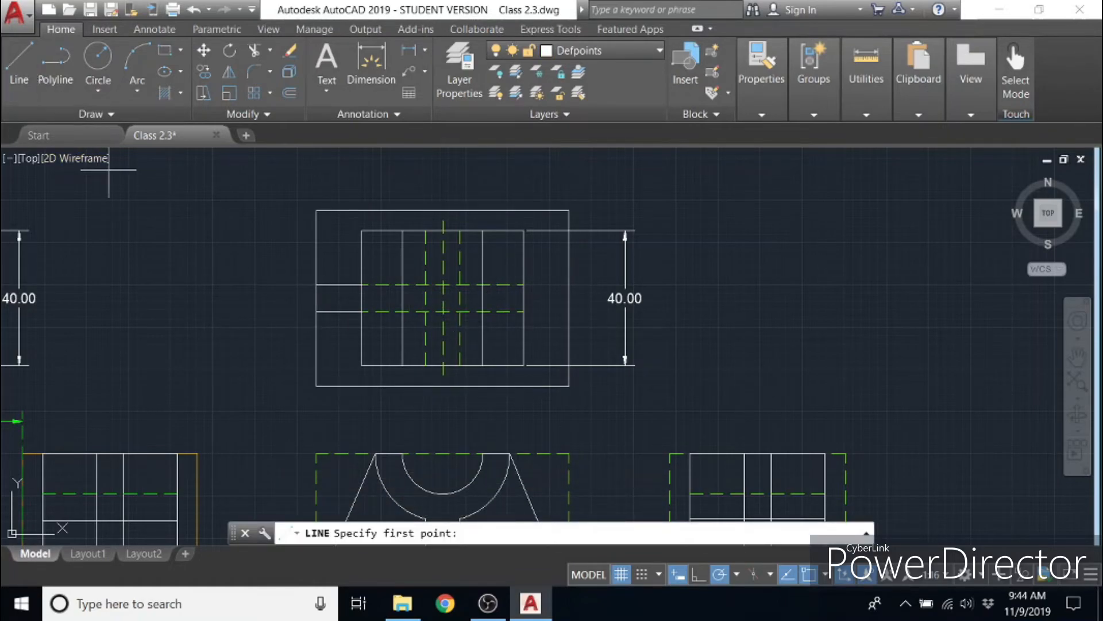
click(317, 299)
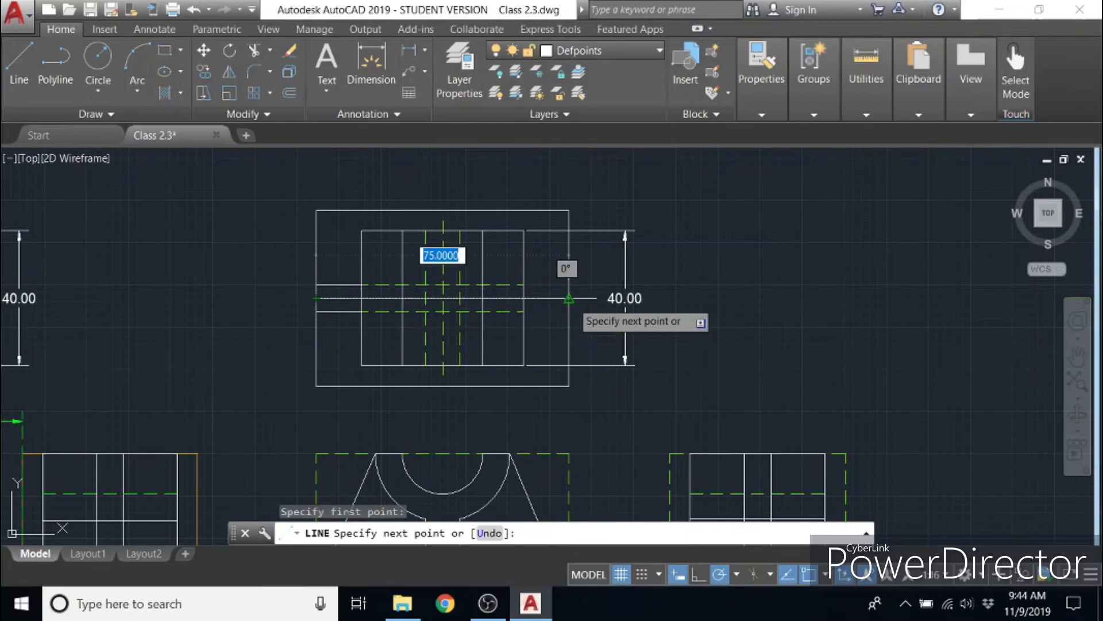
text(4)
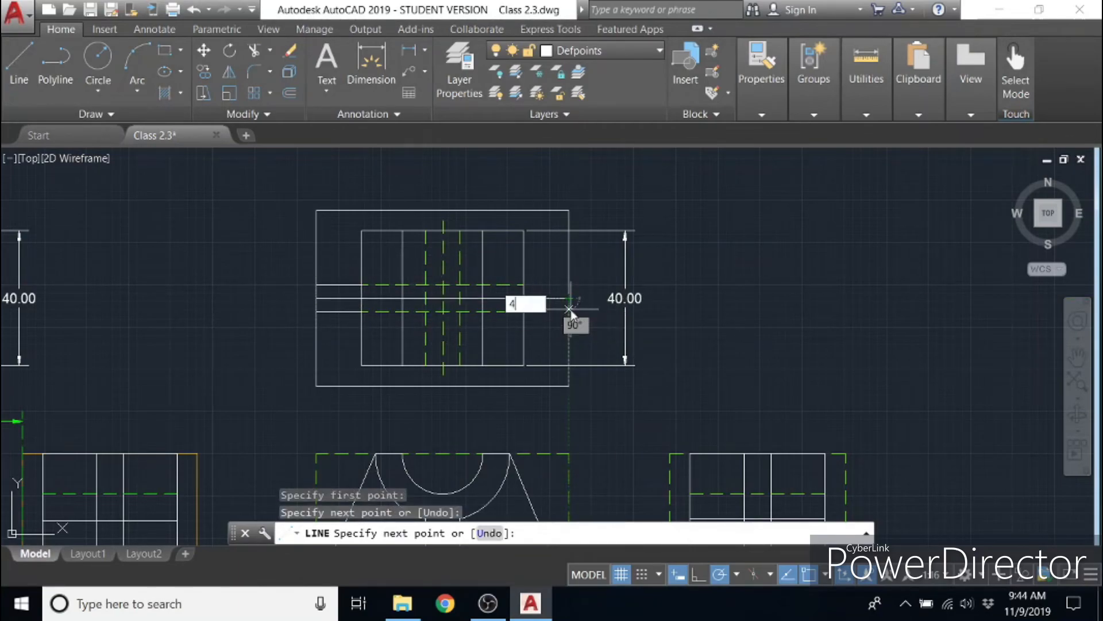
key(Return)
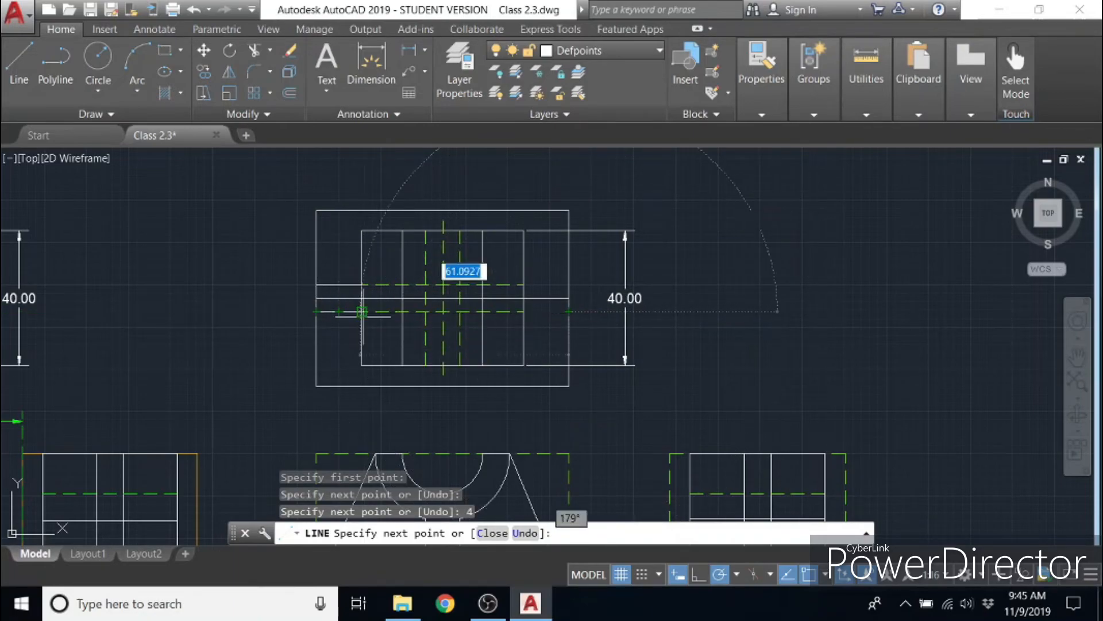
click(569, 311)
key(Escape)
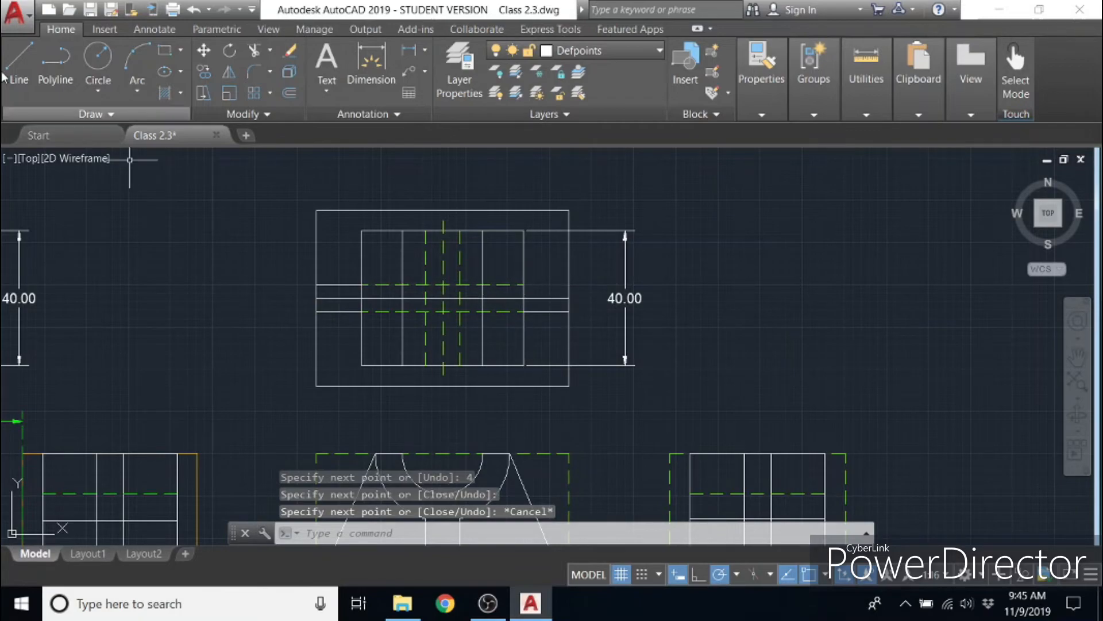
- Draw a line from the right edge's midpoint 4 units up and back to the inner rectangle, and erase the full-width helper line
click(19, 58)
click(569, 299)
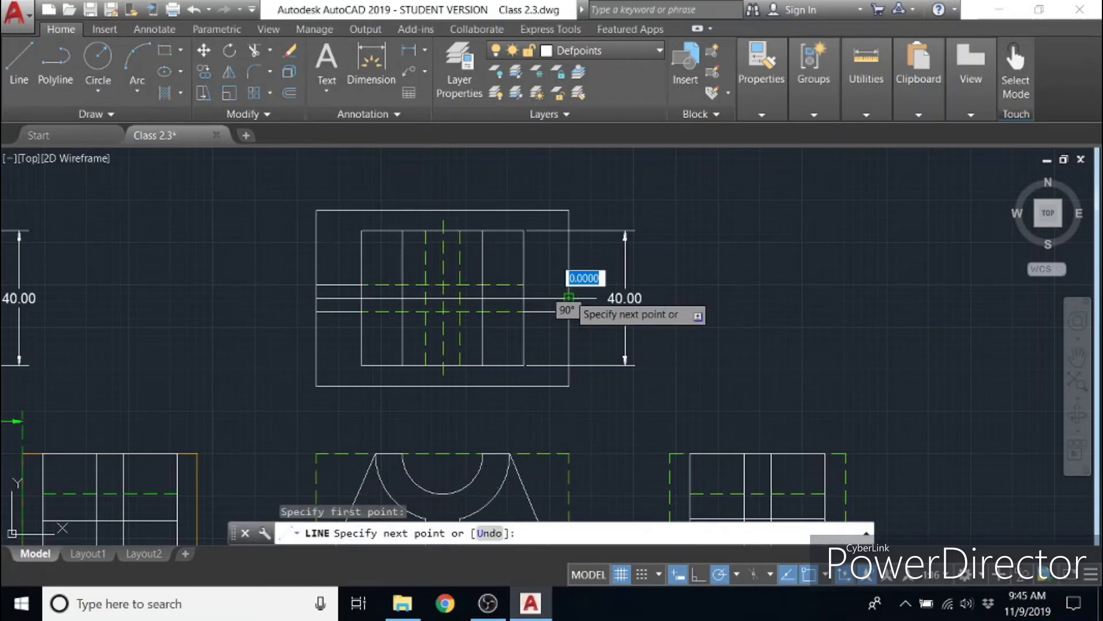
text(4)
key(Return)
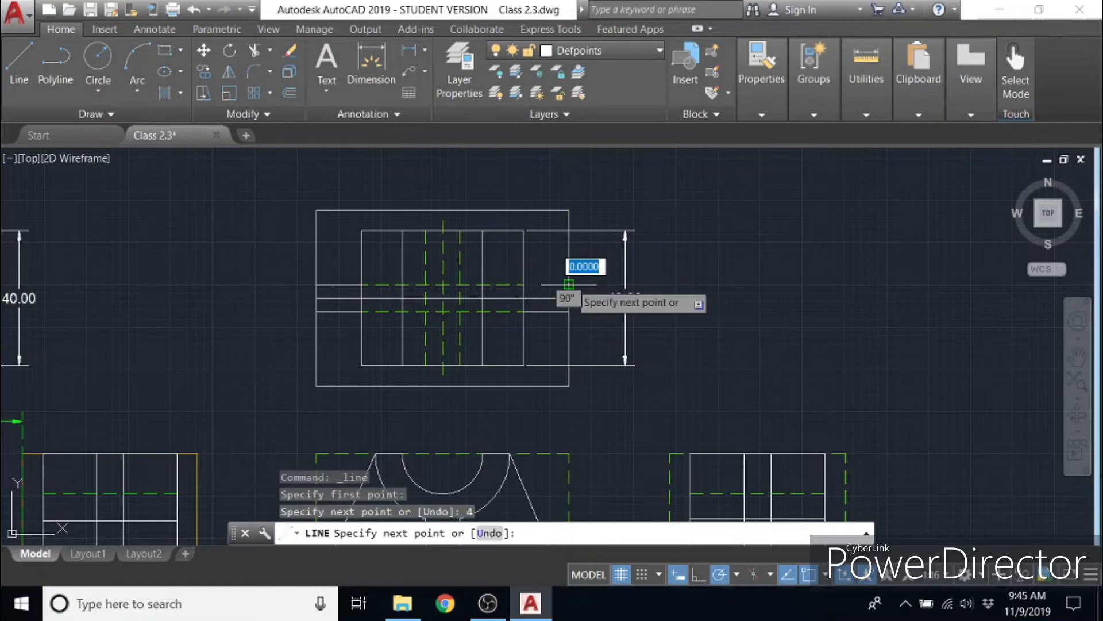
click(524, 285)
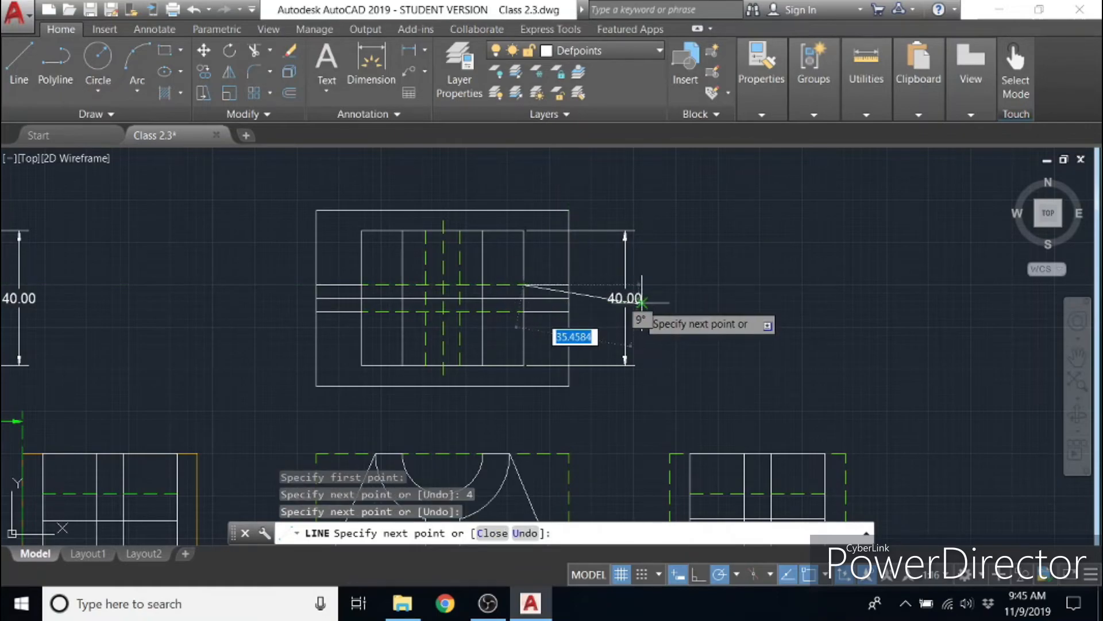
key(Escape)
click(562, 299)
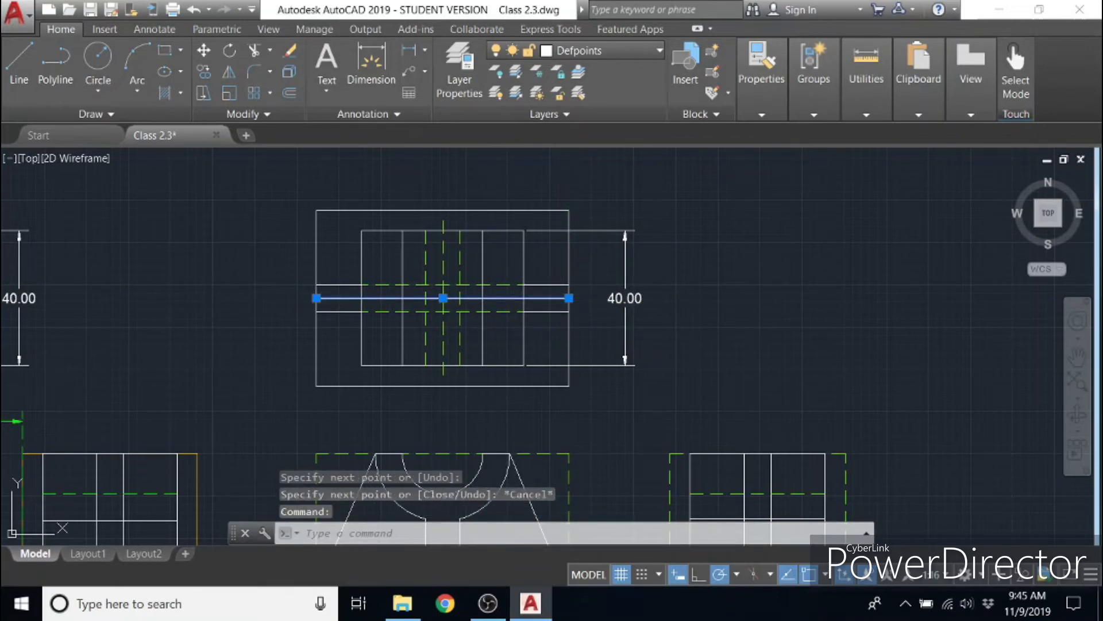
key(Delete)
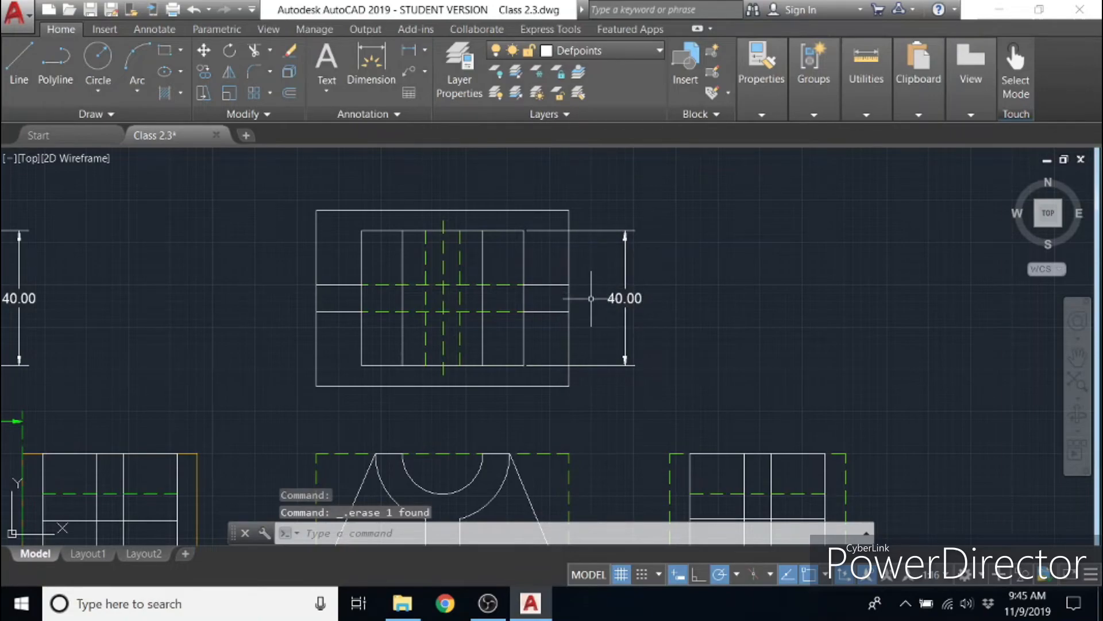
- Dimension the spacing between the two redrawn horizontal lines at the outer rectangle's right edge, placing it inside the height dimension
scroll(591, 298, down, 2)
scroll(592, 298, up, 6)
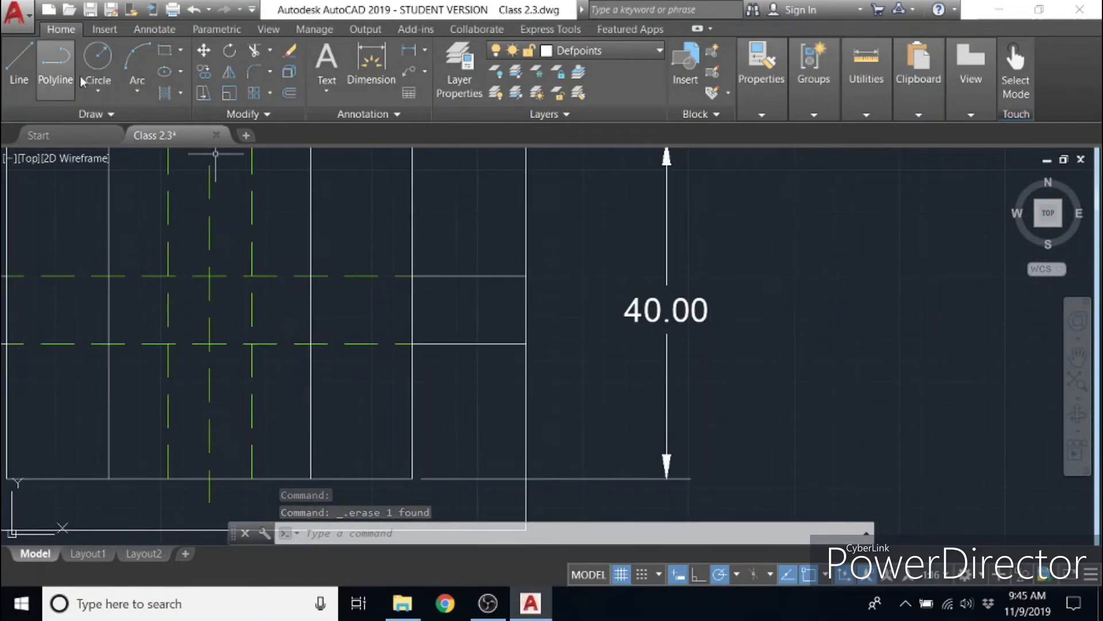
click(371, 64)
click(526, 276)
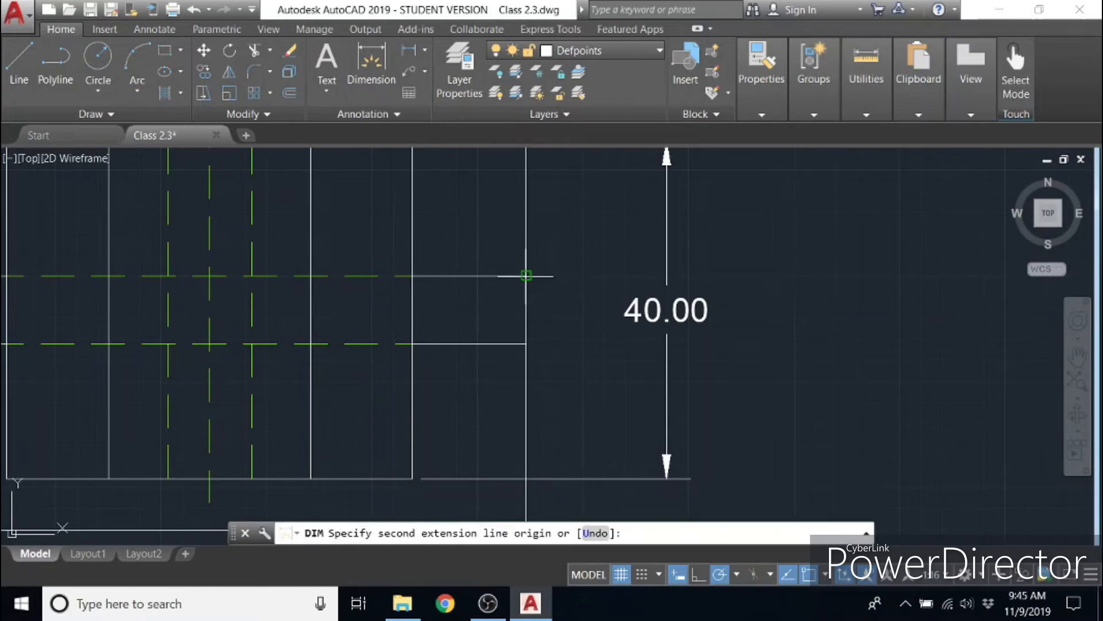
click(526, 344)
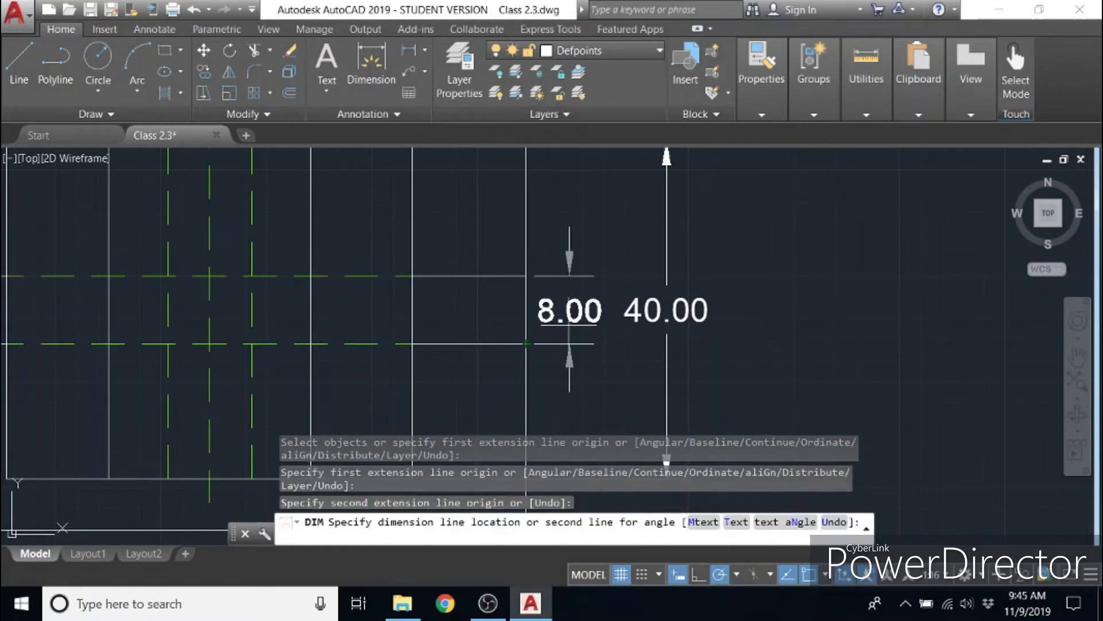
click(569, 331)
scroll(616, 347, down, 4)
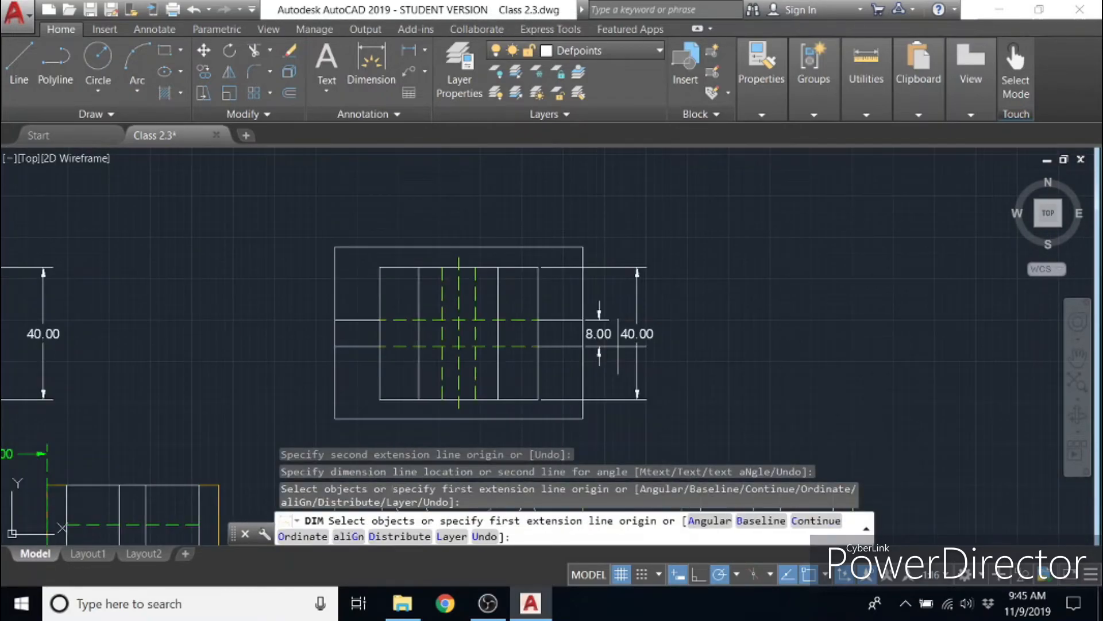
- Dimension the width of the new front view's base, placing the dimension below the base
middle_drag(616, 347, 501, 236)
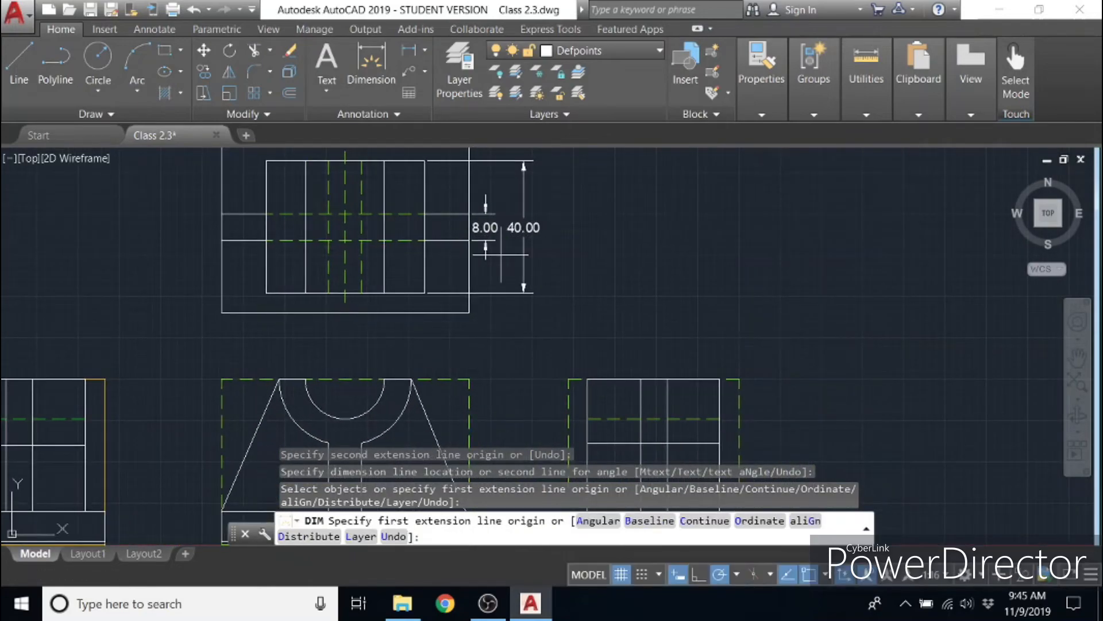
middle_drag(531, 357, 648, 243)
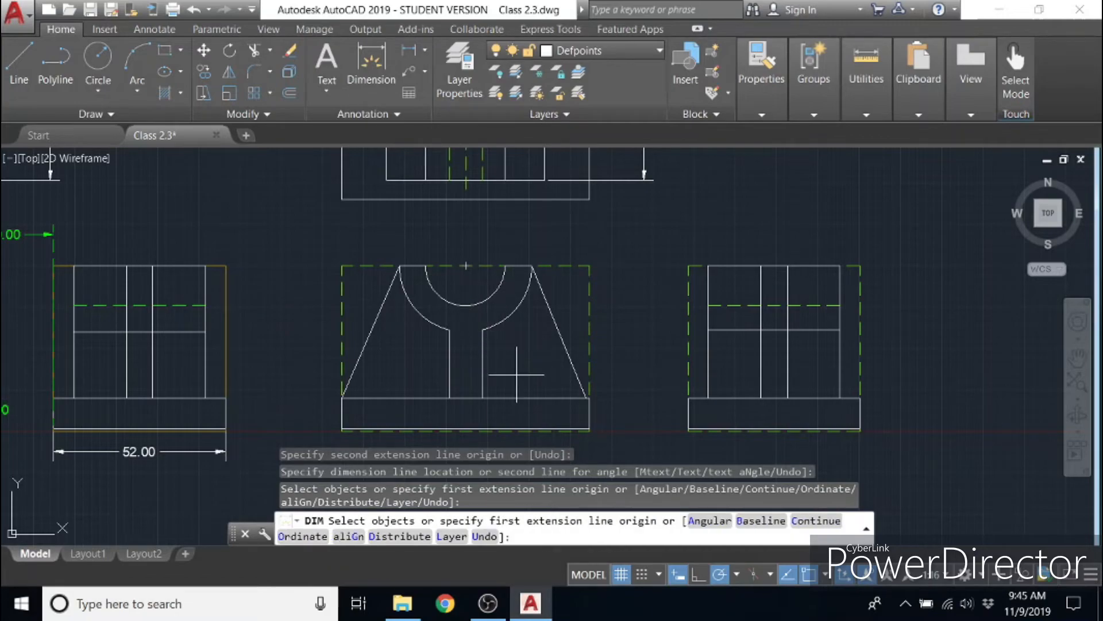
key(Return)
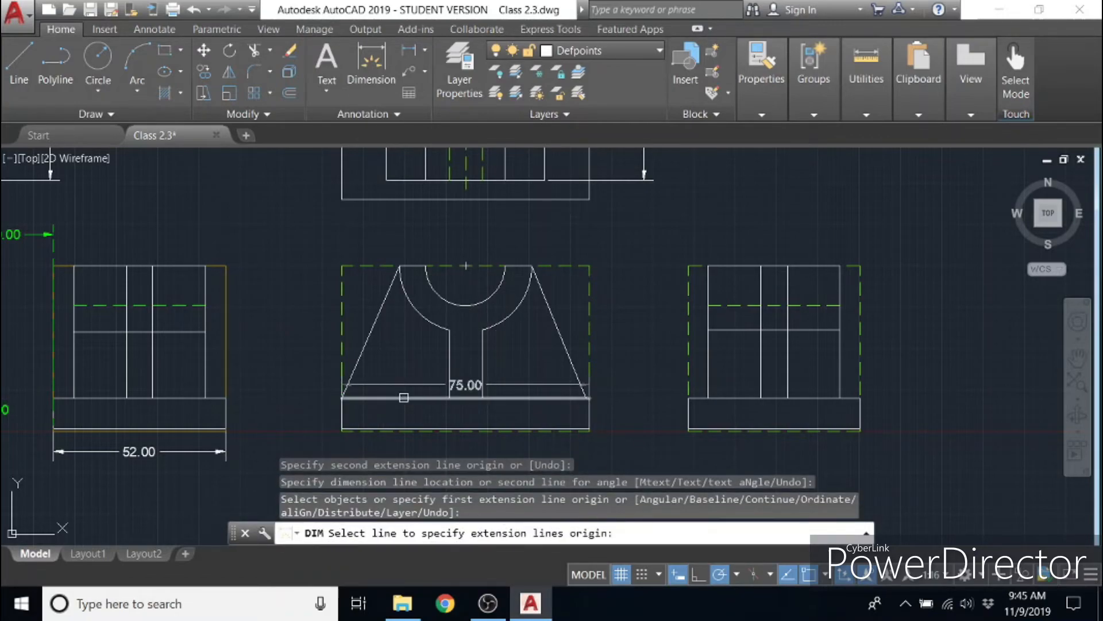
click(404, 397)
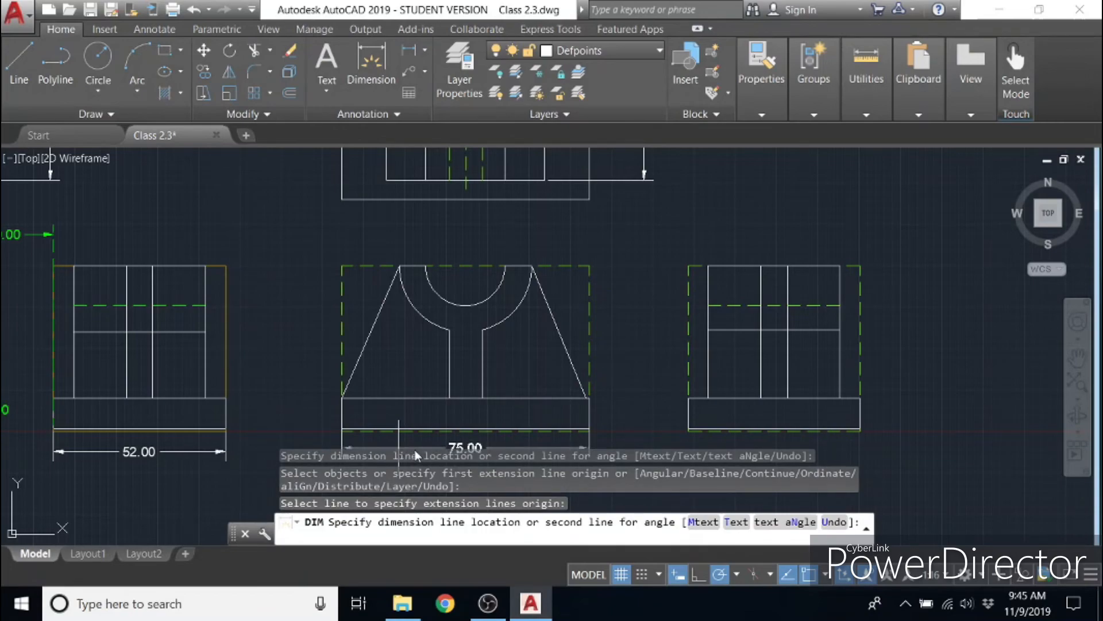
scroll(423, 443, down, 4)
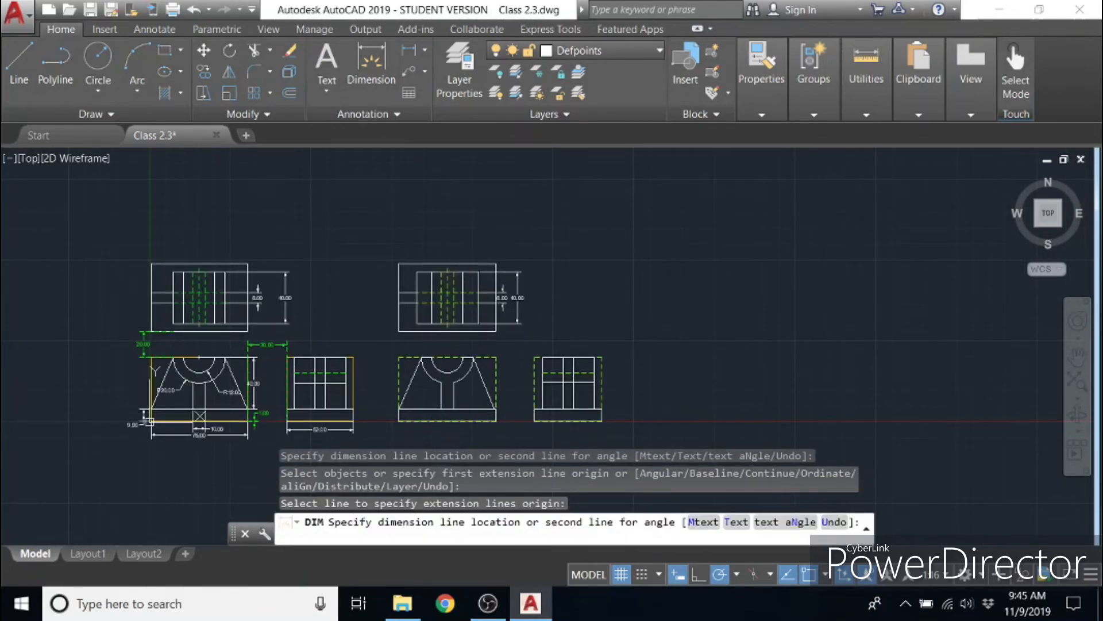
click(441, 434)
scroll(442, 434, up, 4)
mouse_move(440, 433)
middle_down()
mouse_move(484, 315)
mouse_move(468, 329)
middle_up()
mouse_move(522, 283)
middle_down()
mouse_move(518, 308)
mouse_move(492, 324)
middle_up()
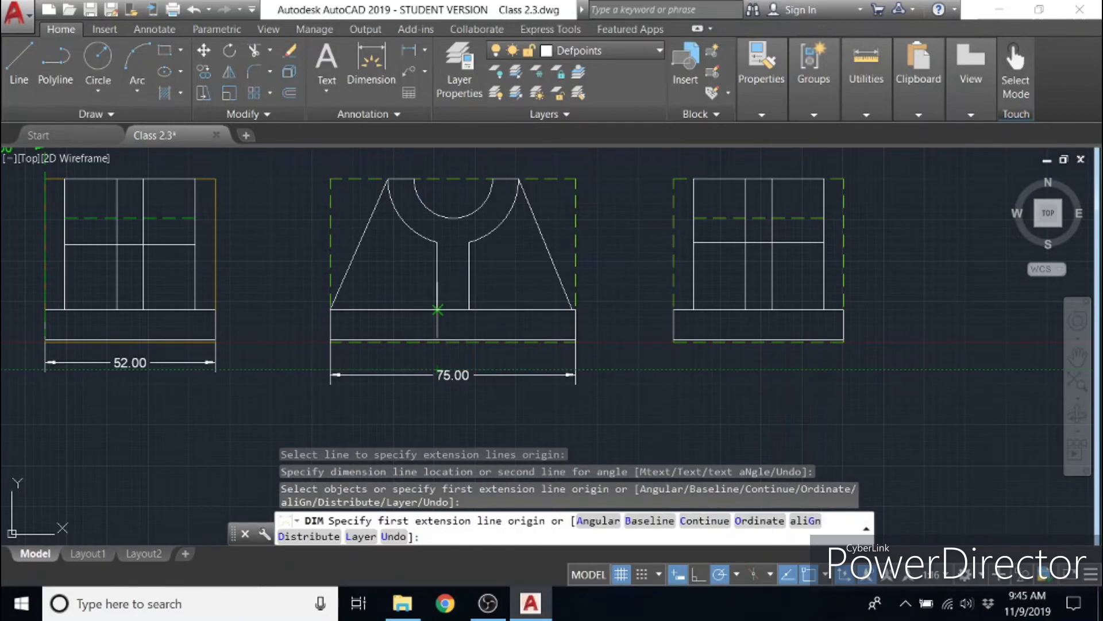
click(437, 309)
click(469, 309)
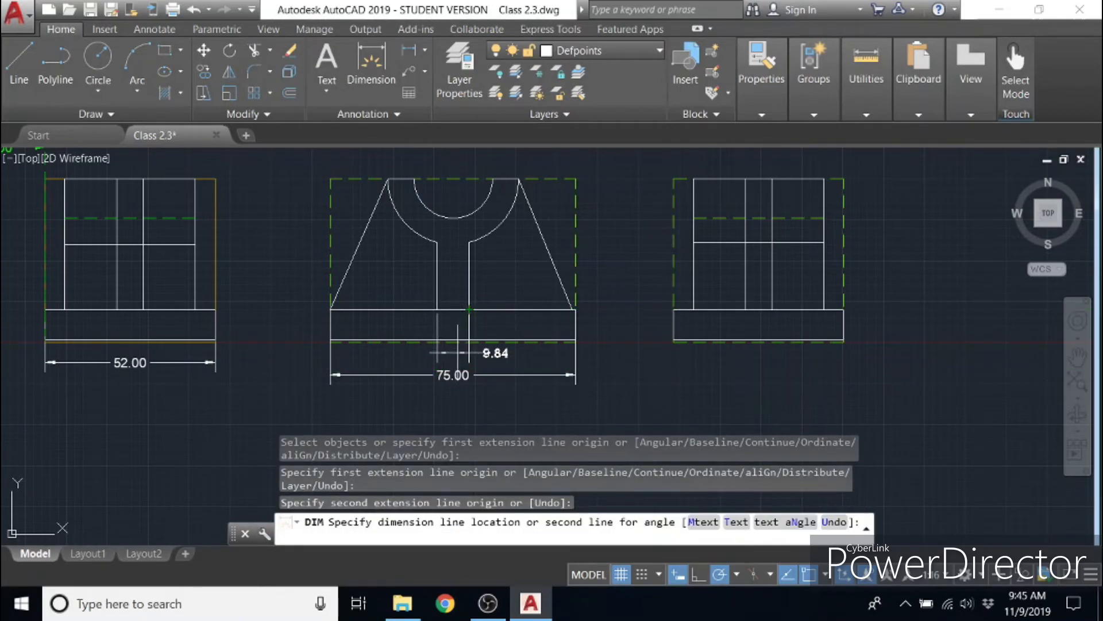
key(Escape)
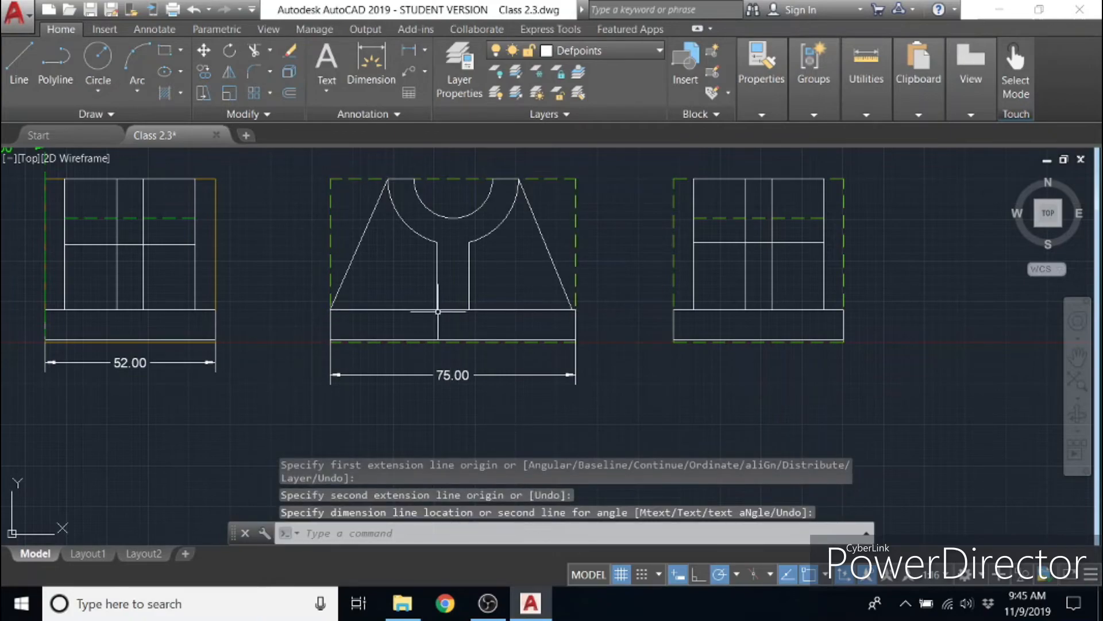
- Dimension the width between the two vertical stem lines of the new front view, placing it just above the base width dimension
scroll(440, 308, up, 5)
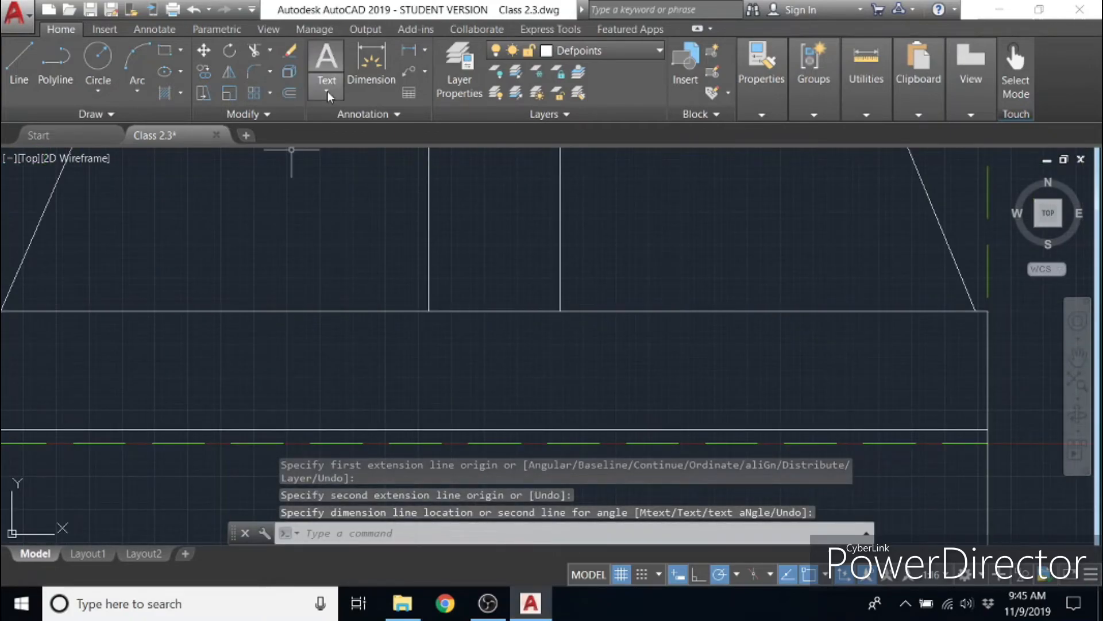
click(368, 72)
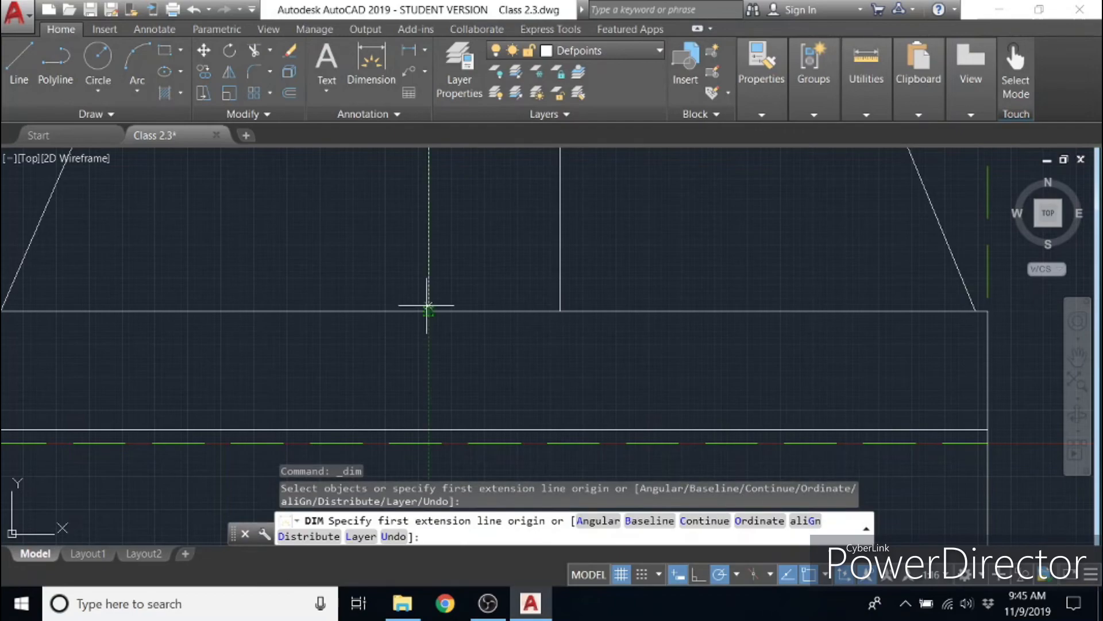
click(429, 311)
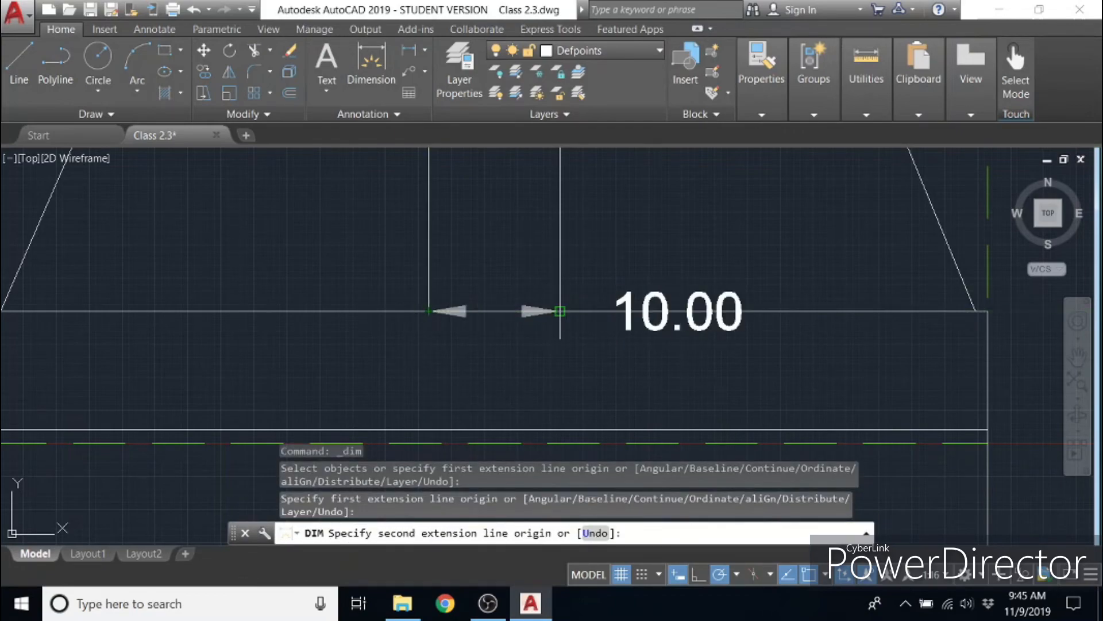
click(560, 311)
scroll(557, 344, down, 5)
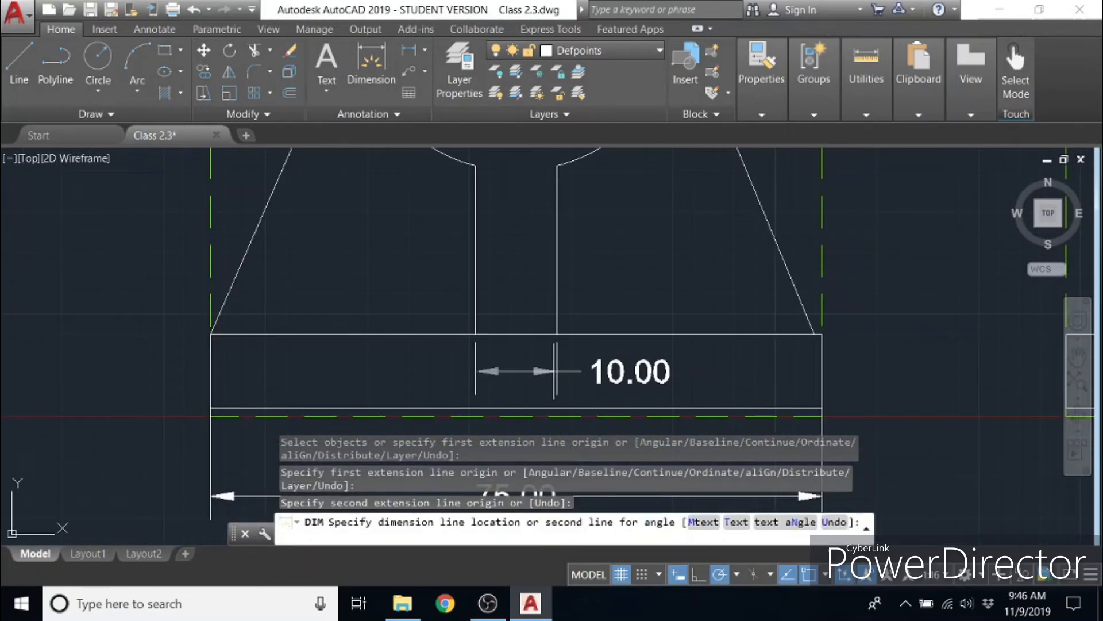
mouse_move(542, 377)
middle_down()
mouse_move(562, 325)
mouse_move(553, 337)
middle_up()
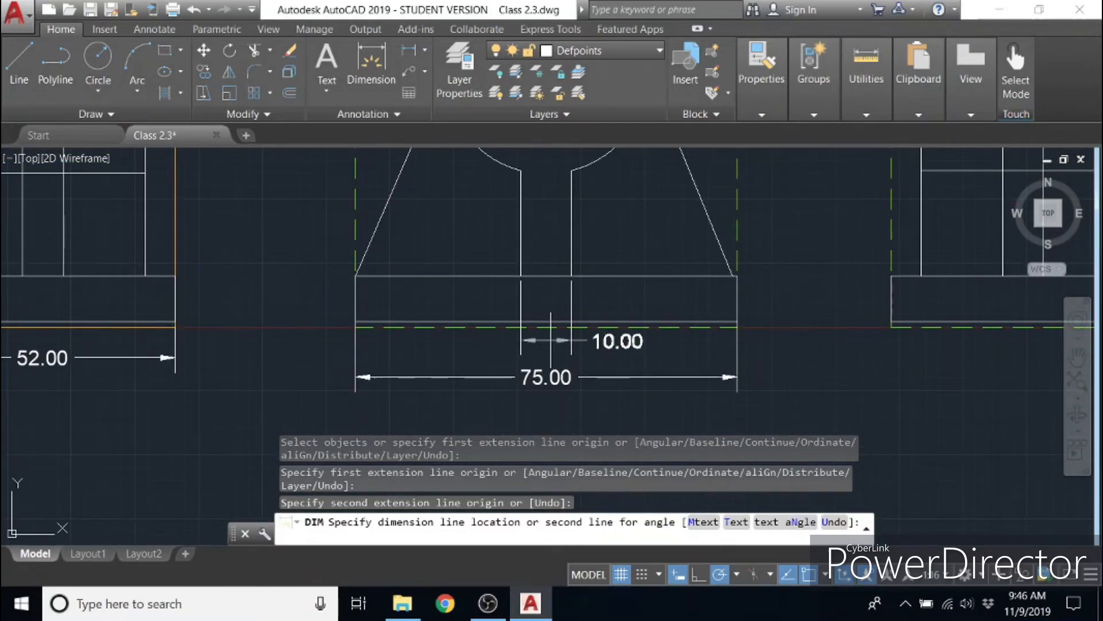
click(551, 341)
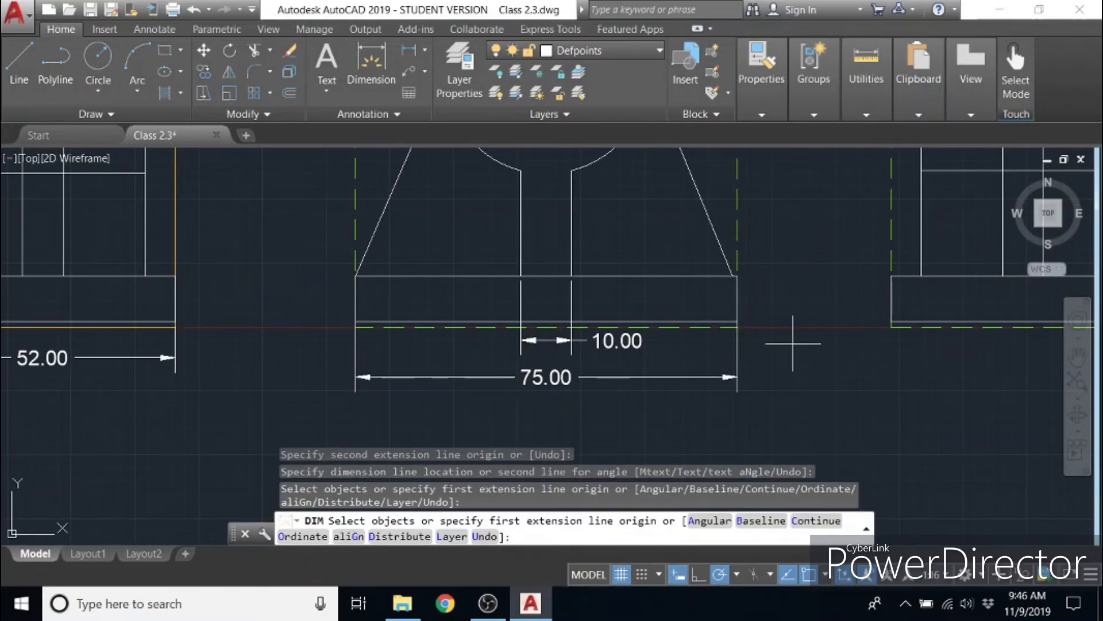
- Dimension the small gap between the base's bottom line and the dashed line at the new front view's lower right corner
click(739, 321)
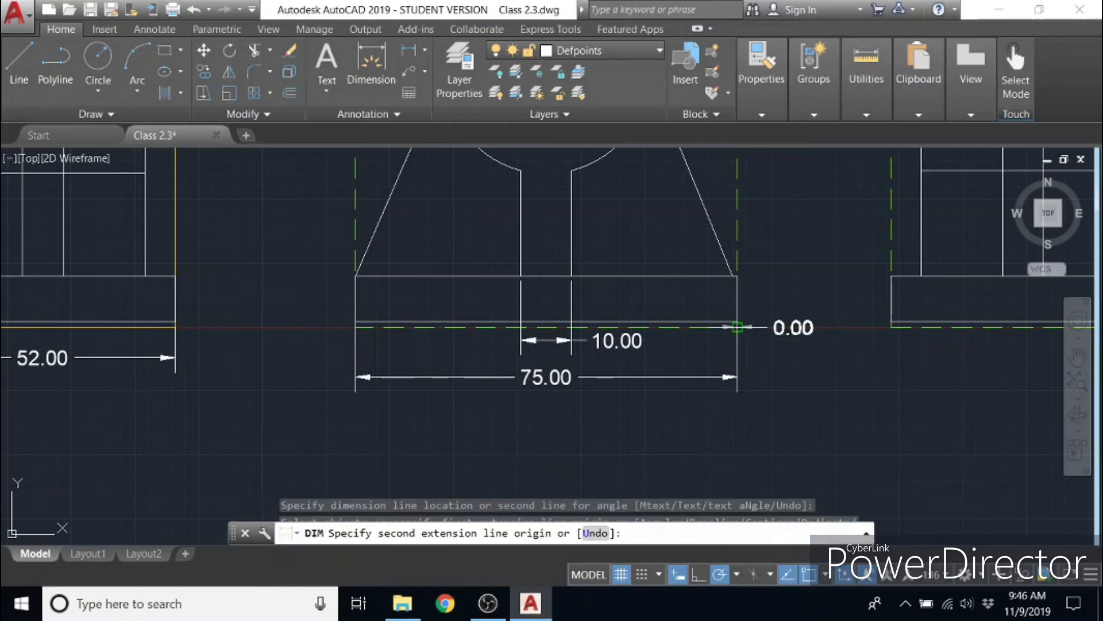
click(759, 321)
click(760, 322)
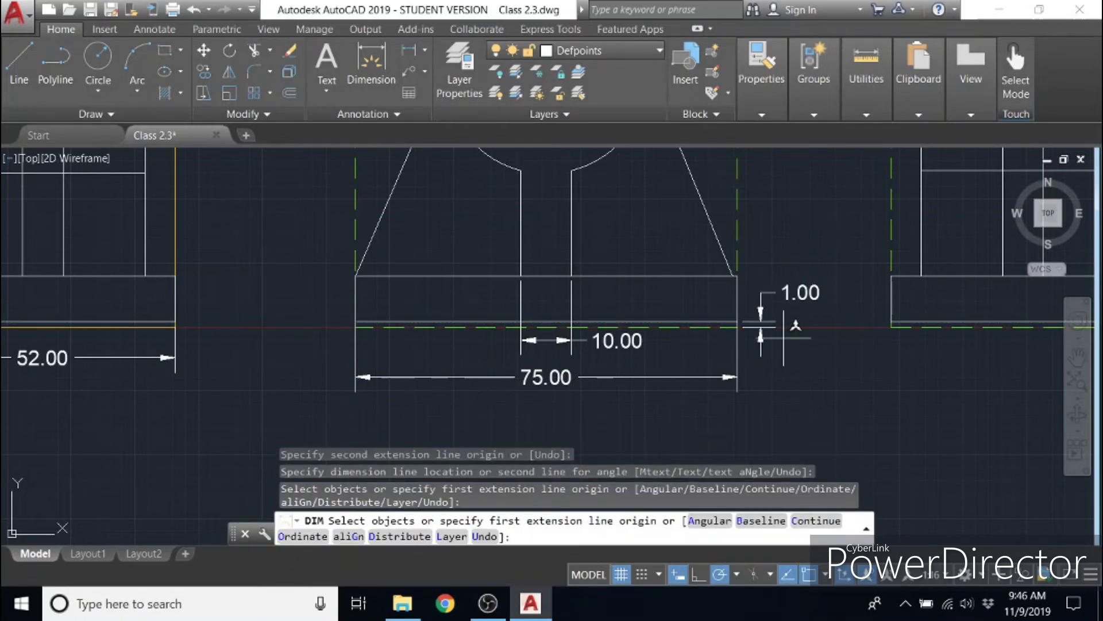
- Dimension the width of the new side view's base, placing the dimension below the base
scroll(839, 354, down, 4)
middle_drag(886, 353, 581, 379)
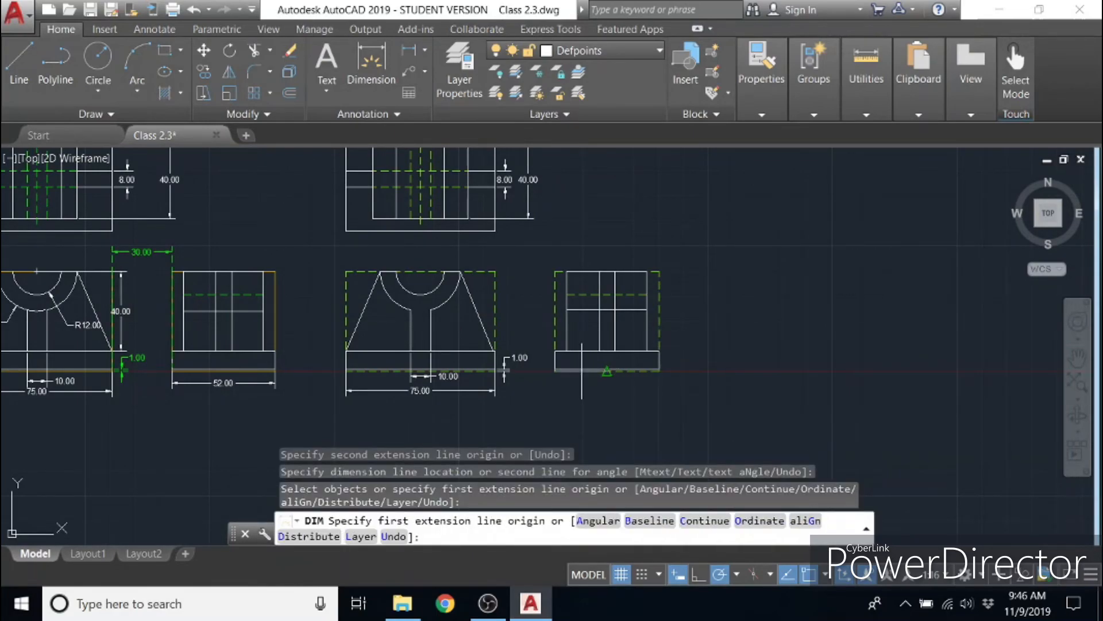
scroll(583, 370, up, 4)
key(Return)
click(575, 381)
click(574, 417)
scroll(616, 396, up, 2)
scroll(644, 379, down, 5)
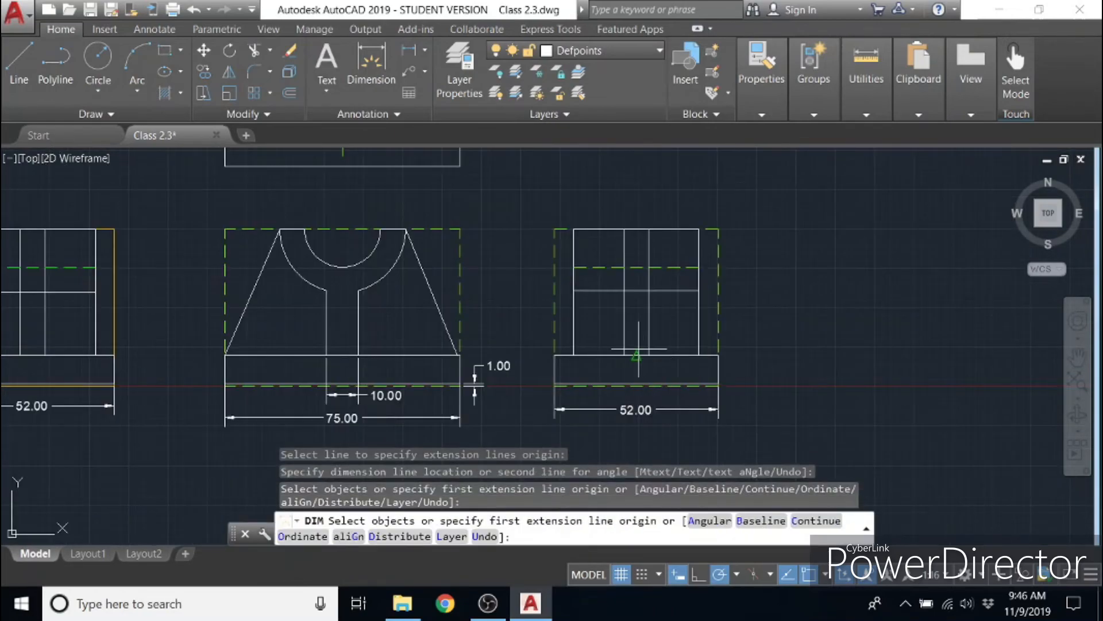
- Dimension the new front view's height from the arc's top endpoint to the base's top line, placing it outside the right edge
middle_drag(509, 248, 794, 282)
key(Return)
key(Return)
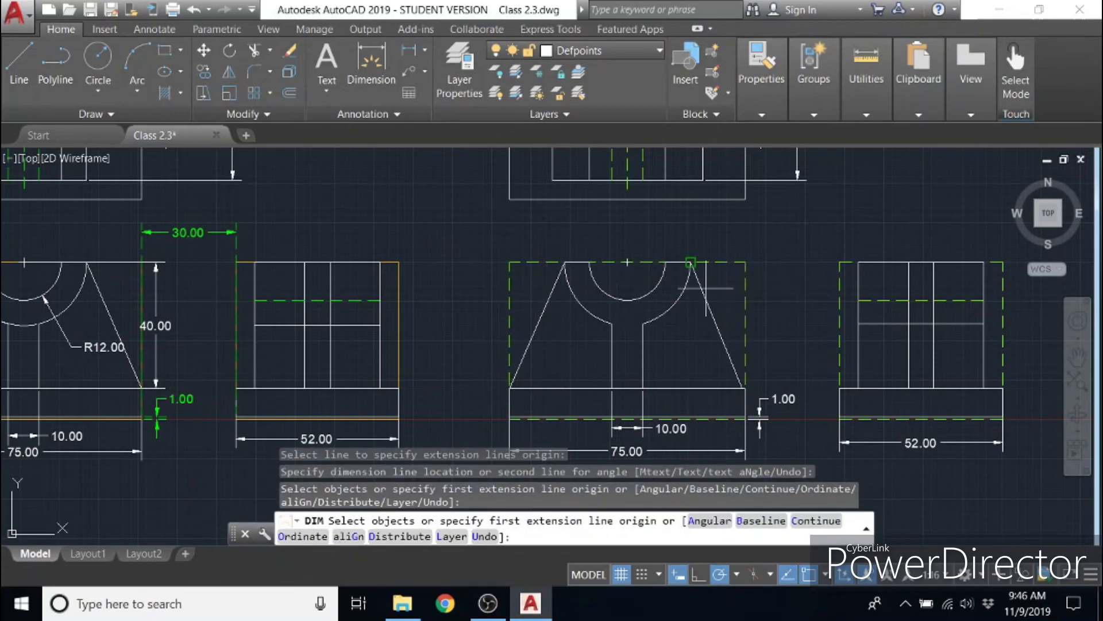
click(691, 262)
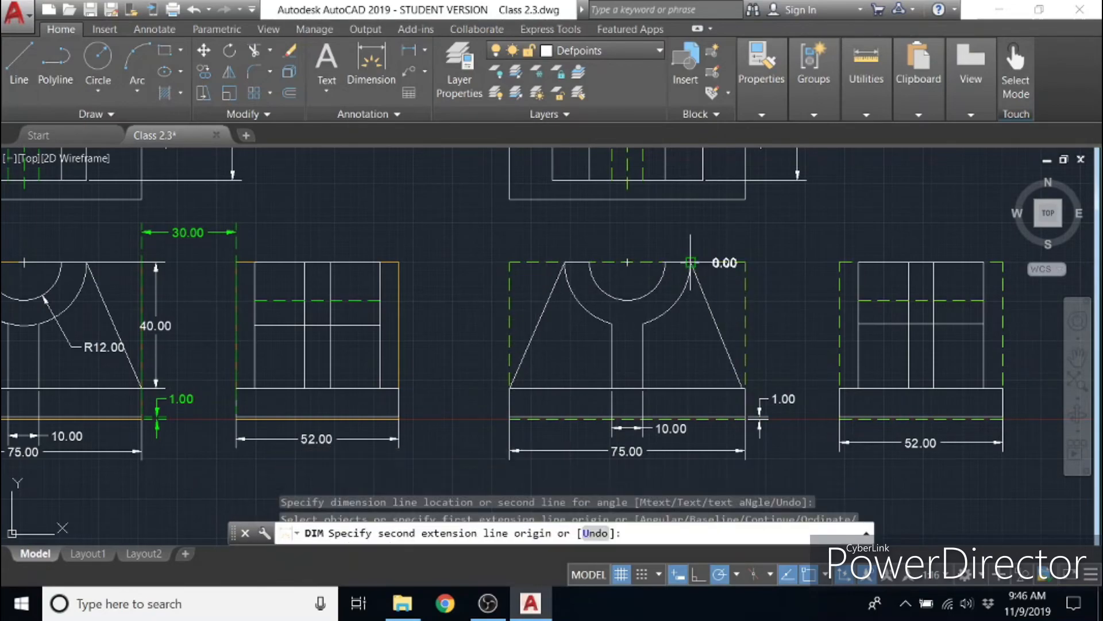
click(690, 388)
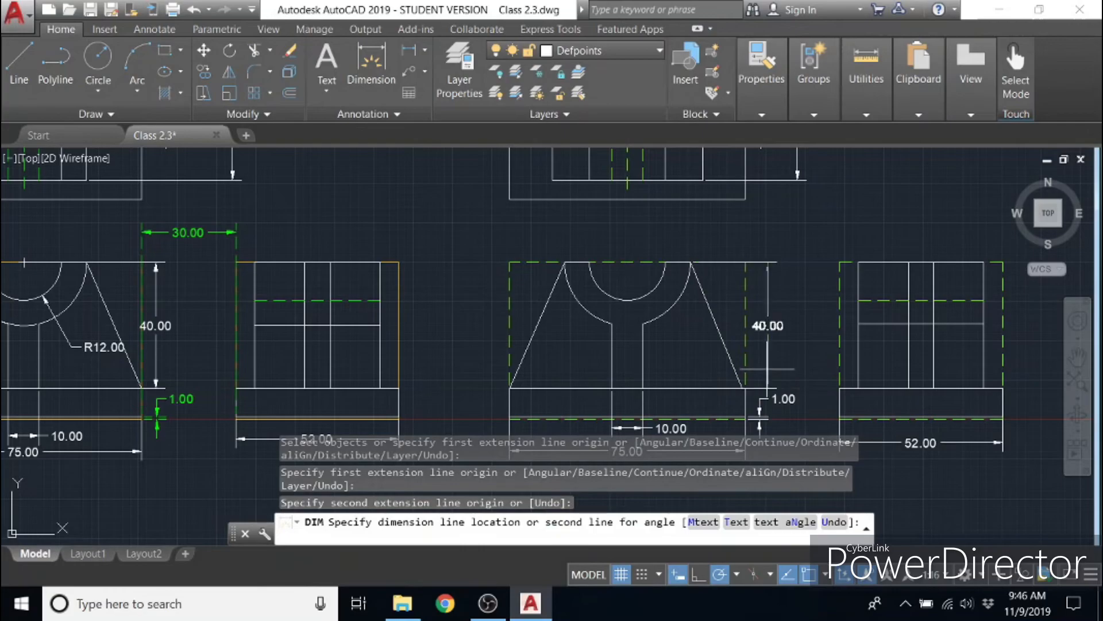
click(763, 325)
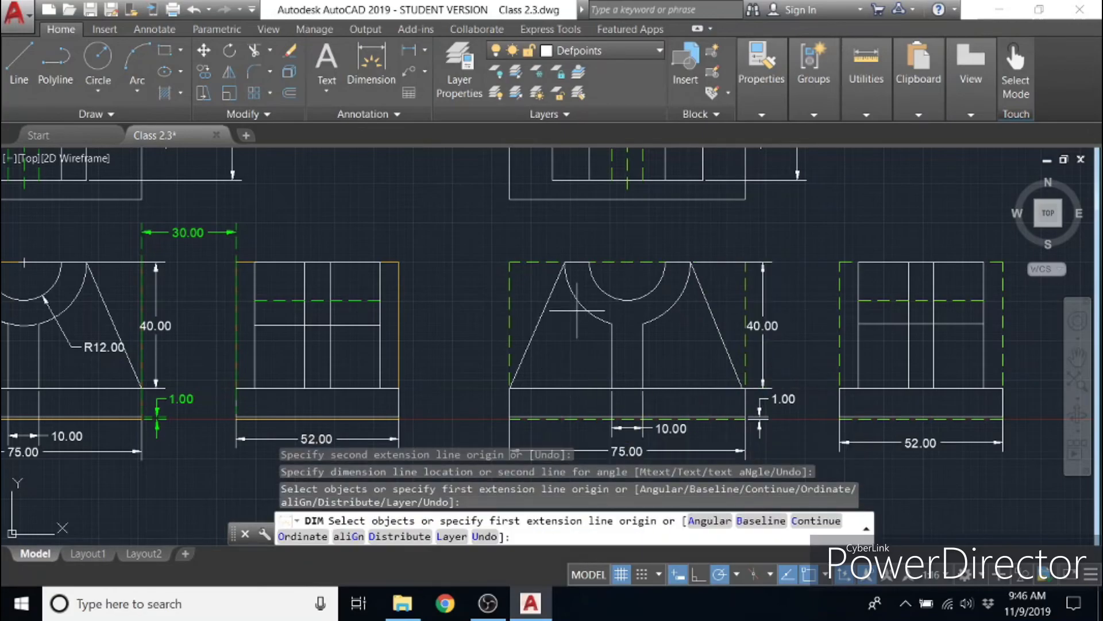
- Dimension the vertical spacing between the new top and front views at their left corners, placing it to the left
mouse_move(557, 325)
middle_down()
mouse_move(635, 357)
mouse_move(798, 326)
mouse_move(685, 301)
middle_up()
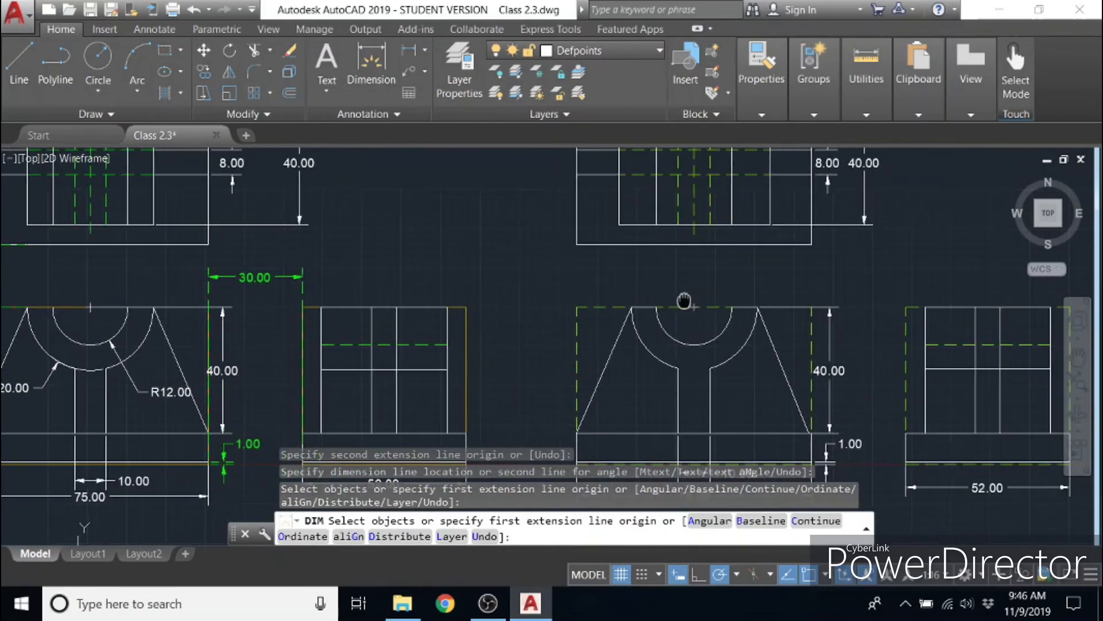
click(575, 244)
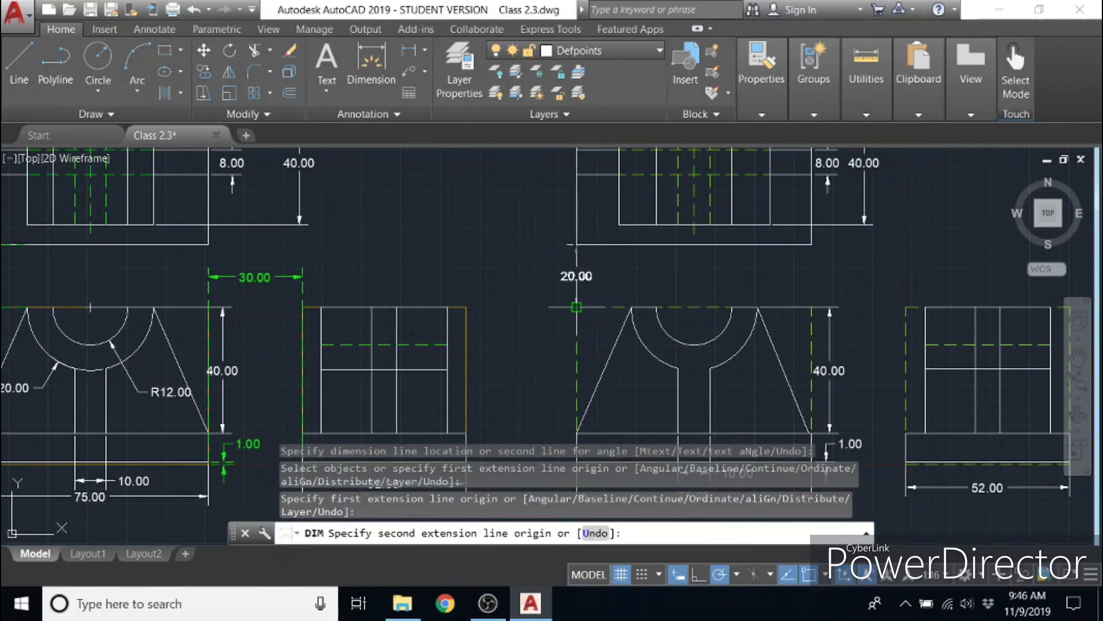
click(577, 307)
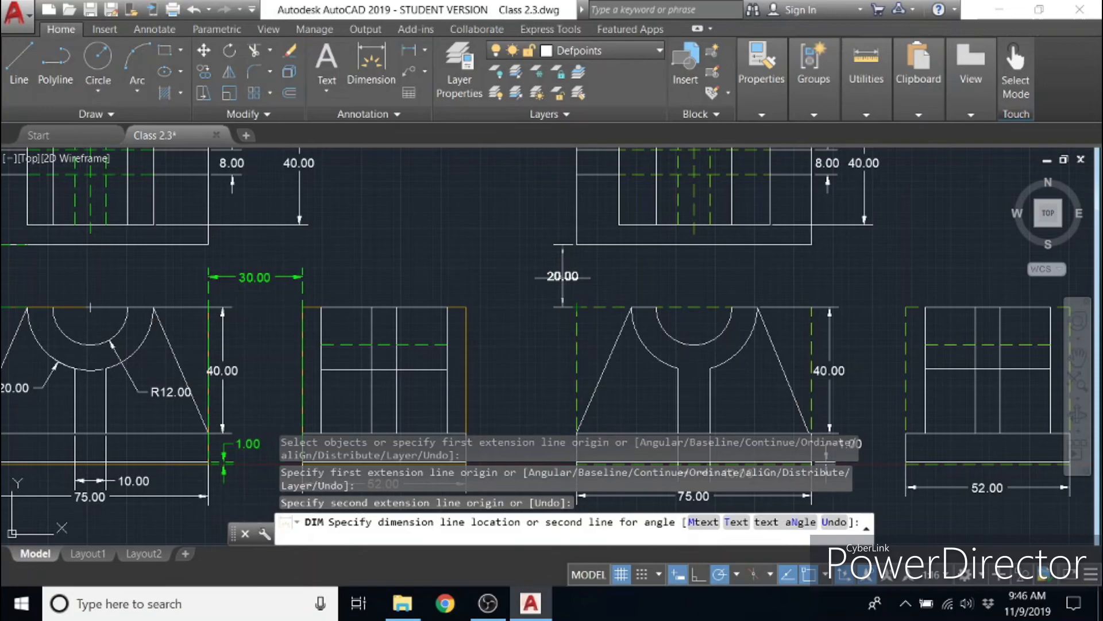
click(562, 276)
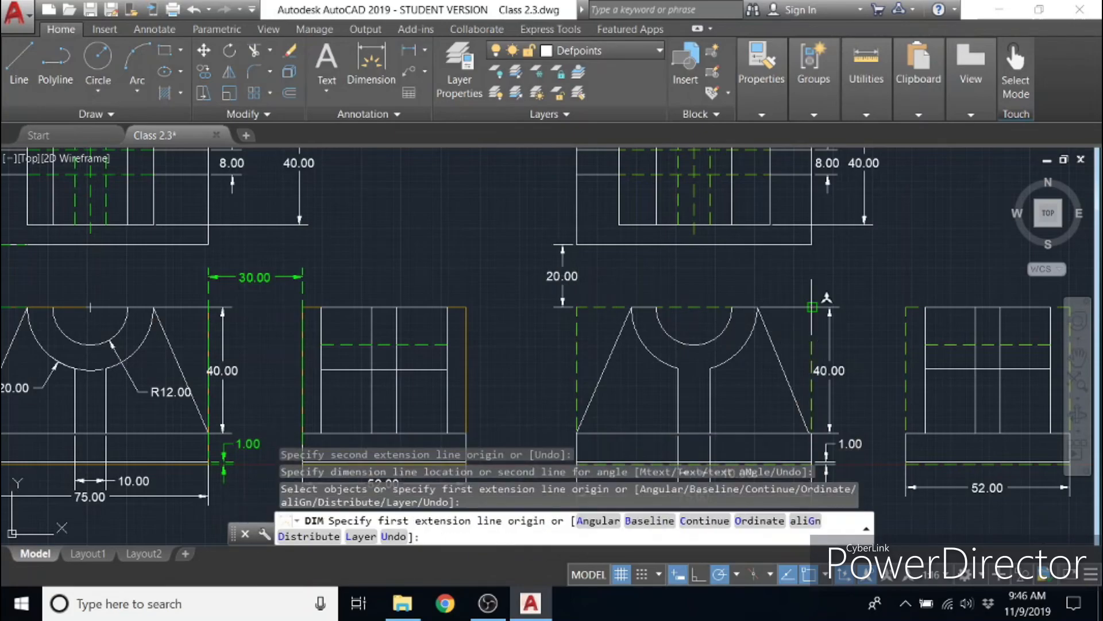
- Dimension the horizontal spacing between the new front and side views from their top corners, placing it above them
click(812, 307)
click(907, 307)
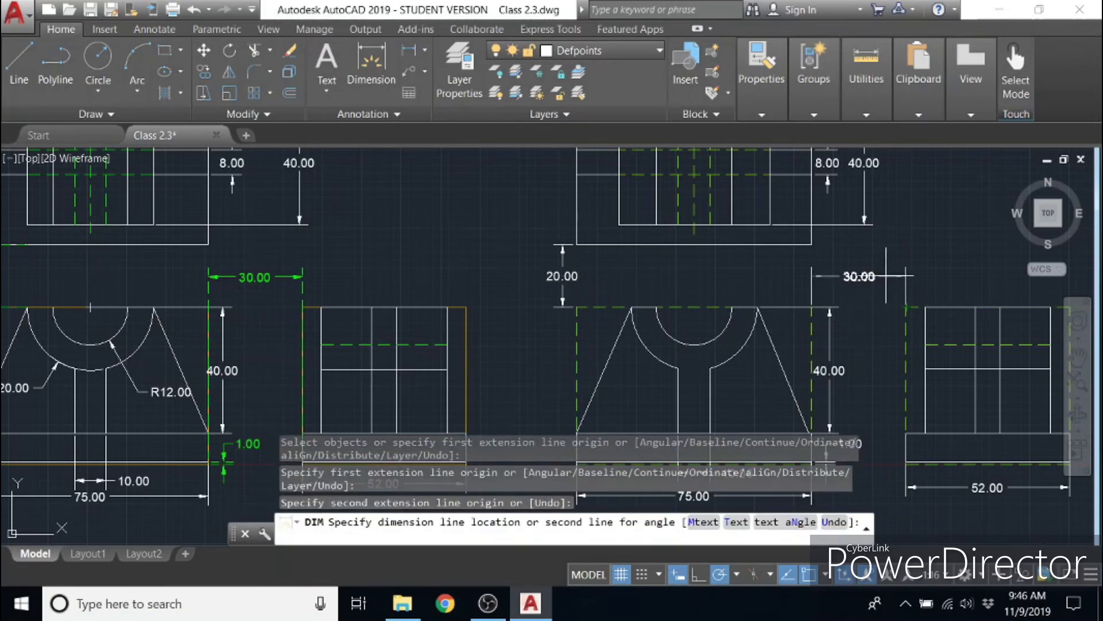
click(881, 274)
mouse_move(882, 362)
middle_down()
mouse_move(1022, 329)
mouse_move(866, 322)
middle_up()
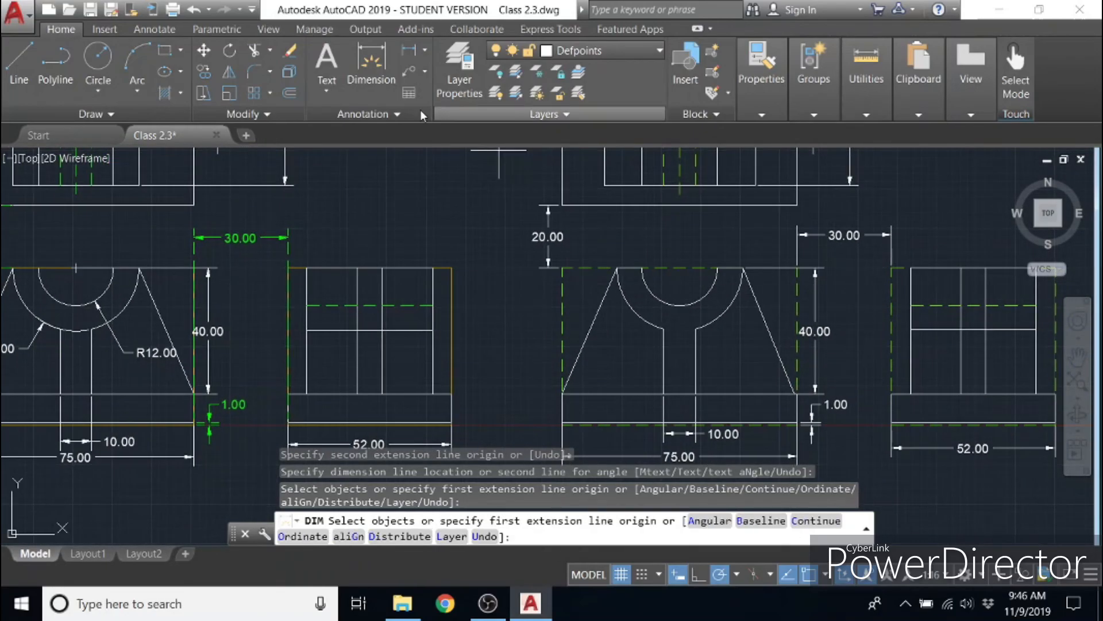
- Add radius dimensions to the outer and inner arcs of the new front view, with the labels on either side of the stem
click(371, 70)
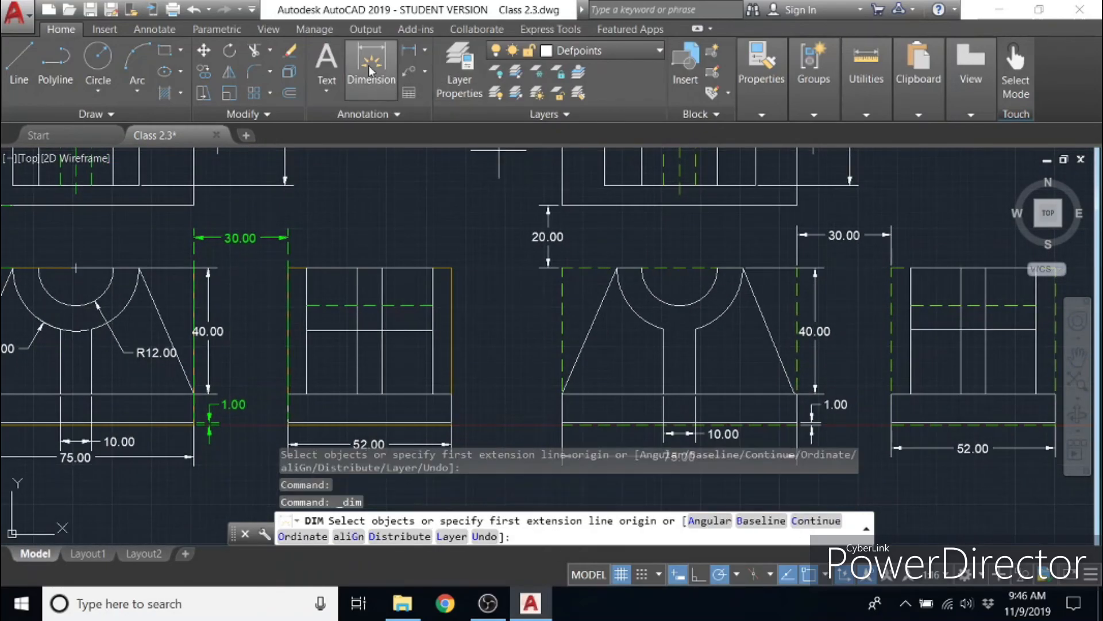
click(723, 317)
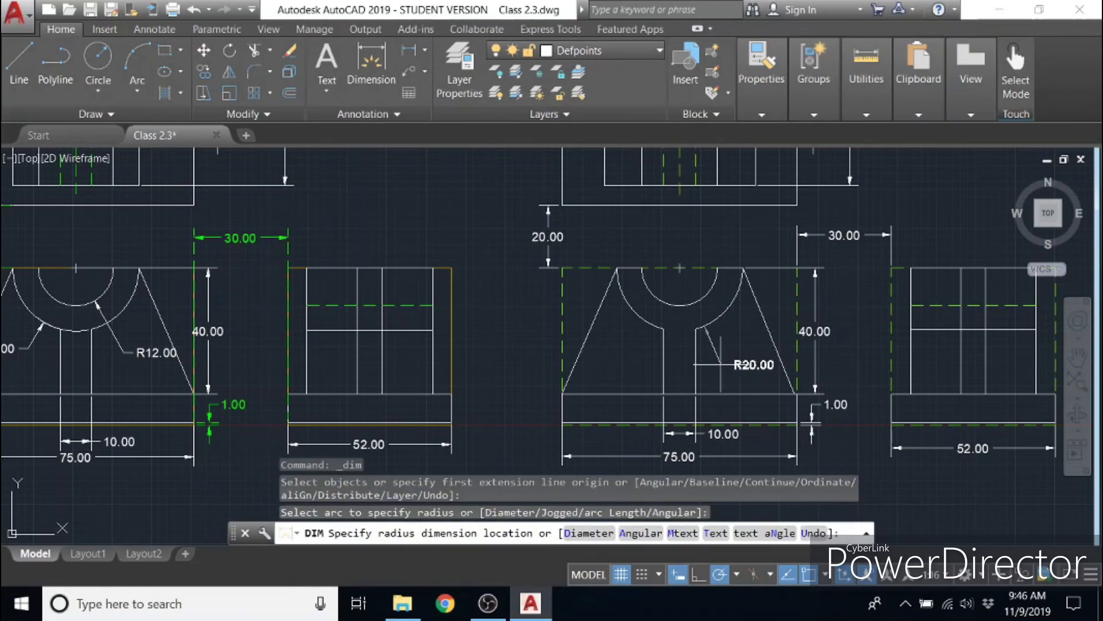
click(721, 364)
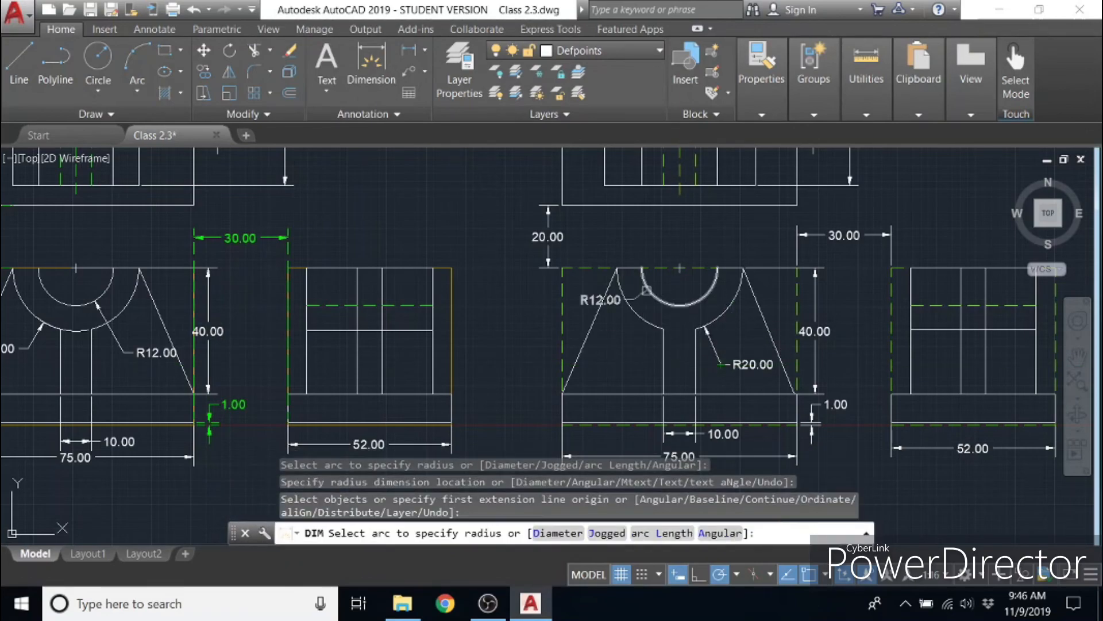
click(646, 290)
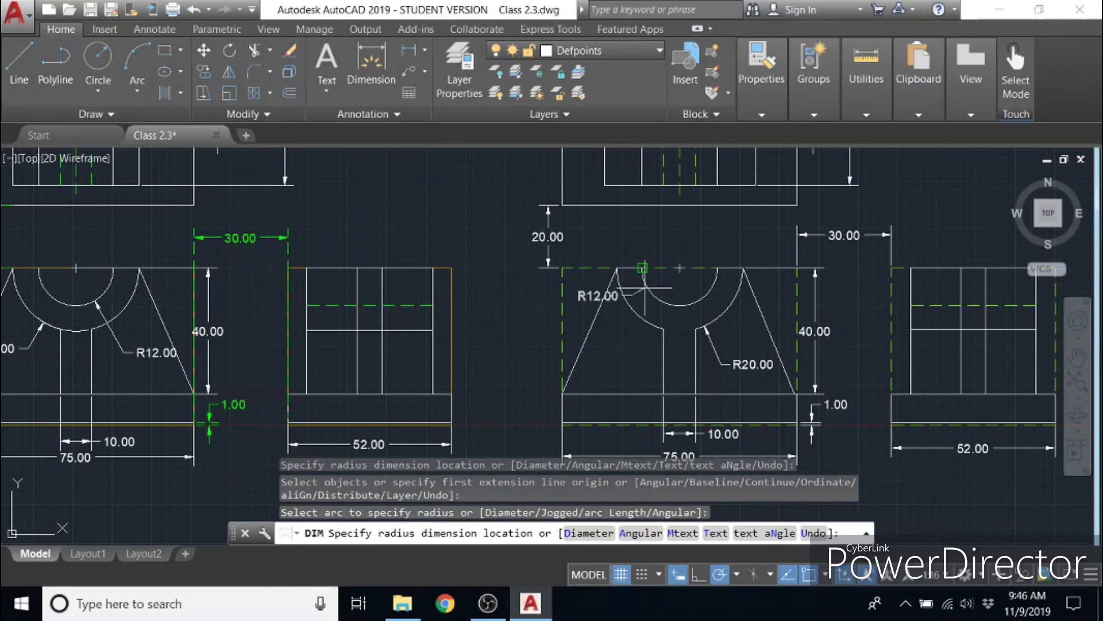
click(635, 365)
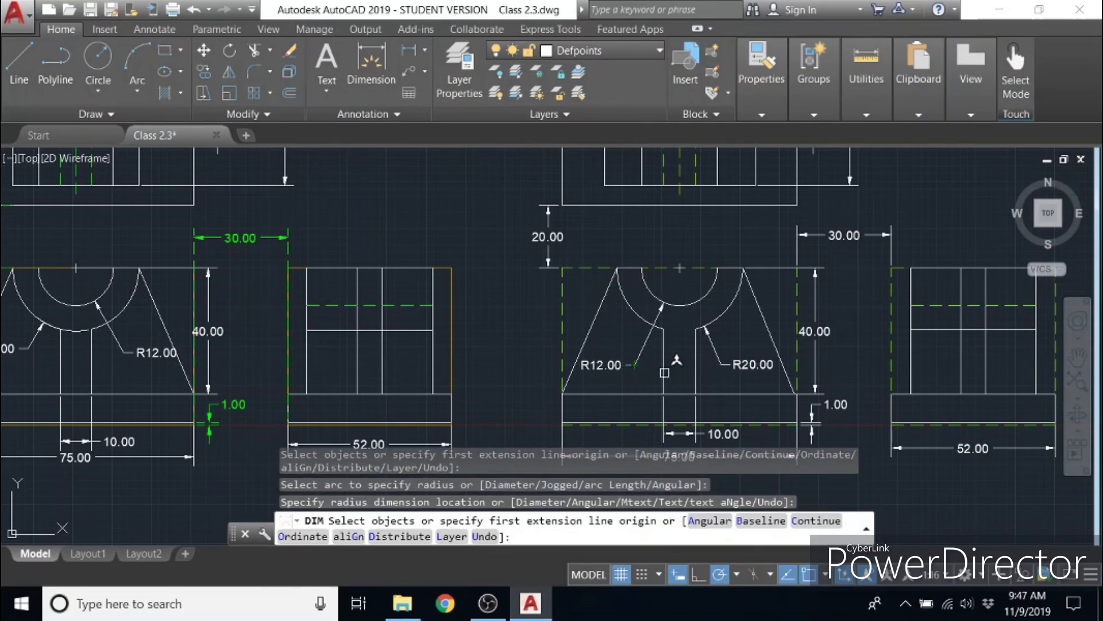
right_click(759, 236)
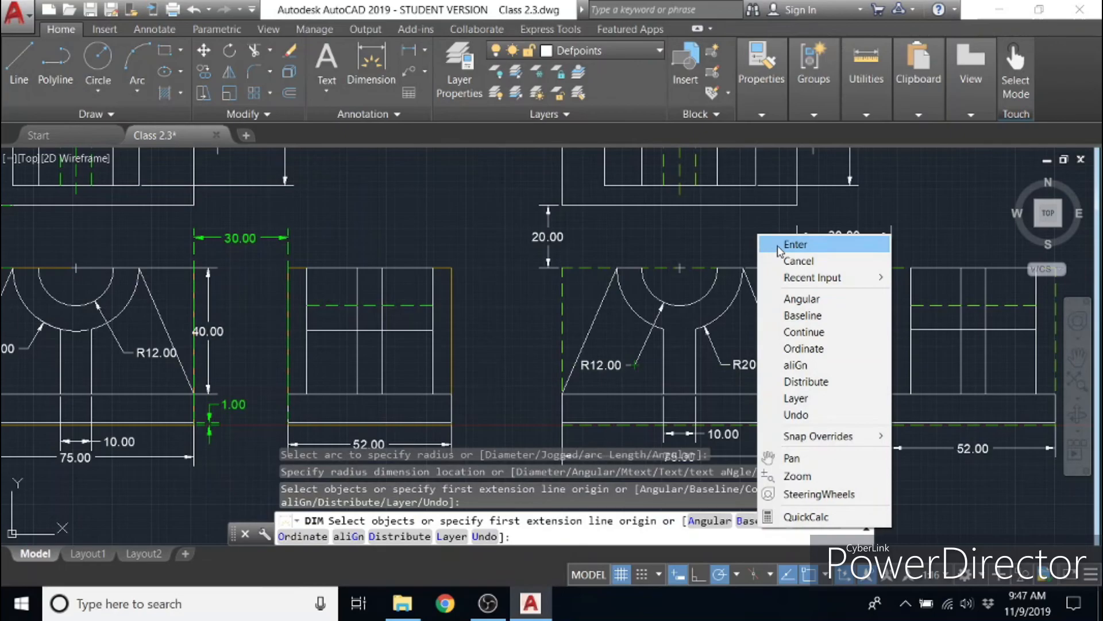
click(795, 245)
- Collapse the ribbon completely to enlarge the drawing area, and compare the new views with the originals for missing dimensions
middle_drag(856, 360, 498, 375)
scroll(552, 376, down, 2)
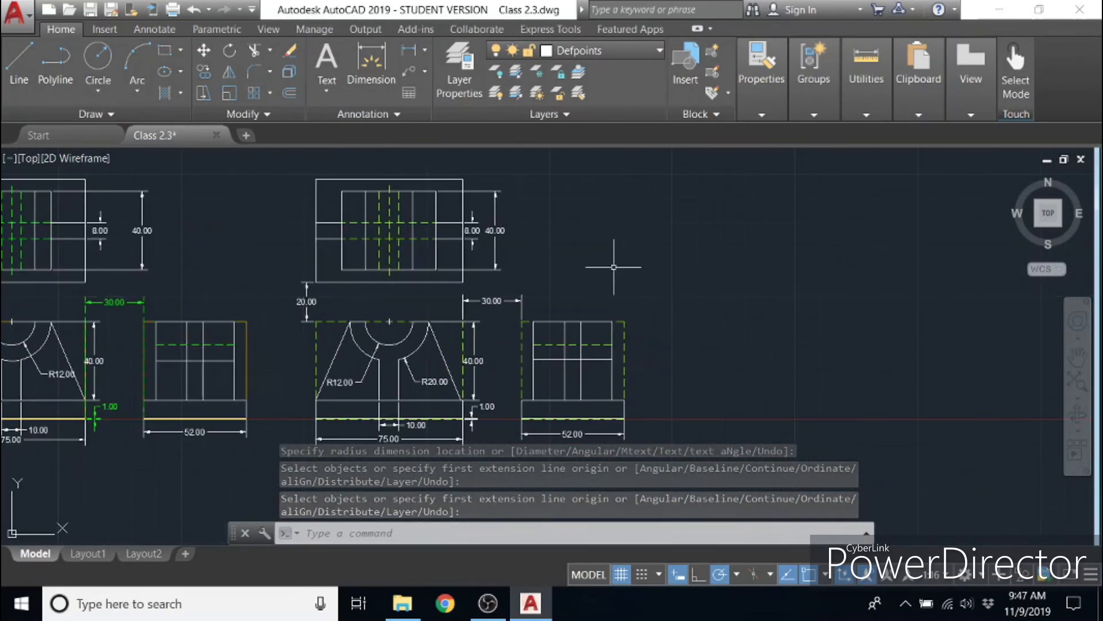
click(699, 30)
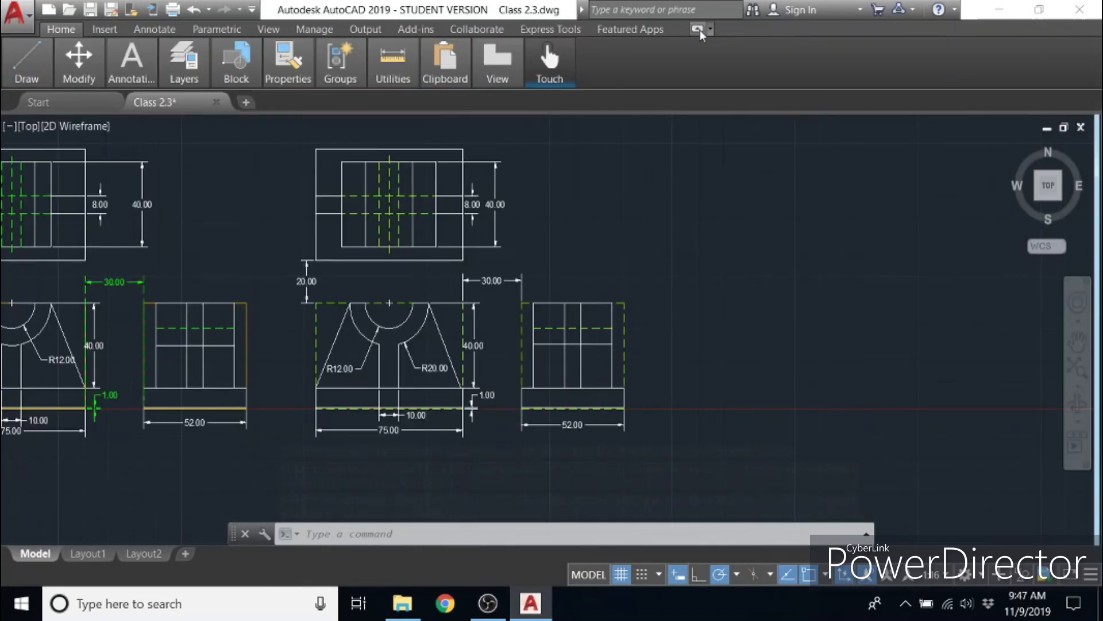
click(699, 30)
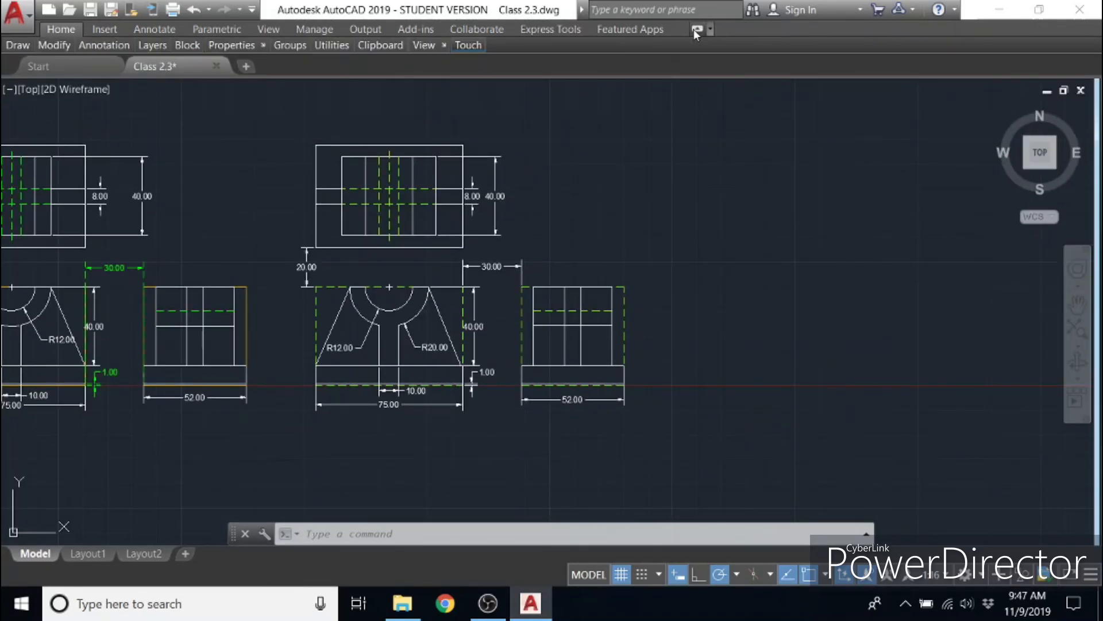
click(695, 30)
middle_drag(633, 198, 912, 222)
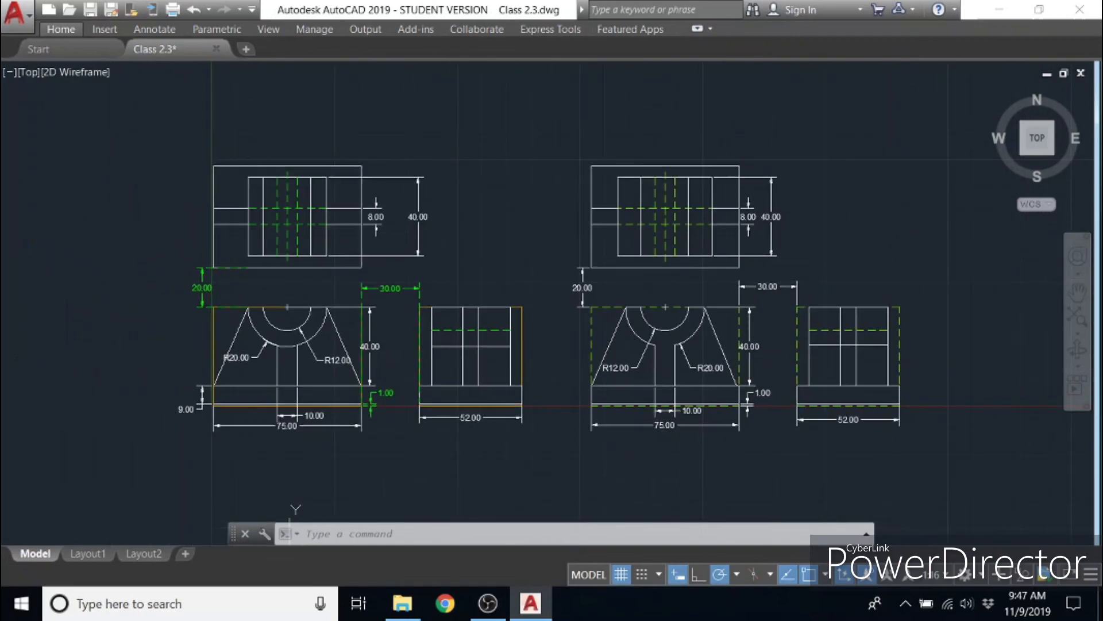
scroll(871, 276, up, 2)
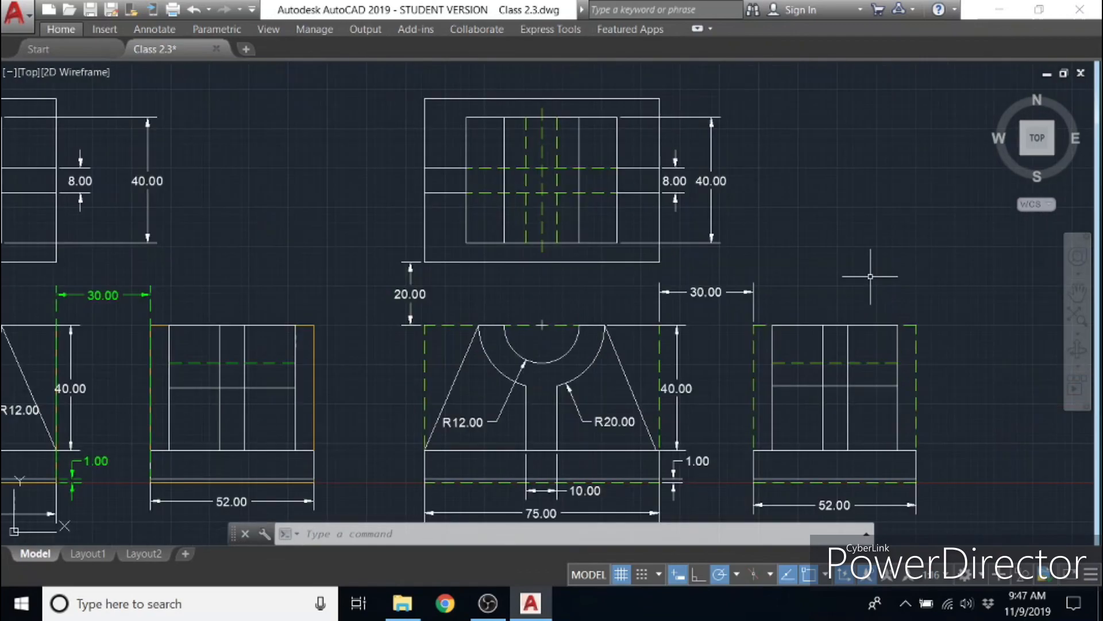
mouse_move(856, 270)
middle_down()
mouse_move(716, 256)
mouse_move(1032, 258)
middle_up()
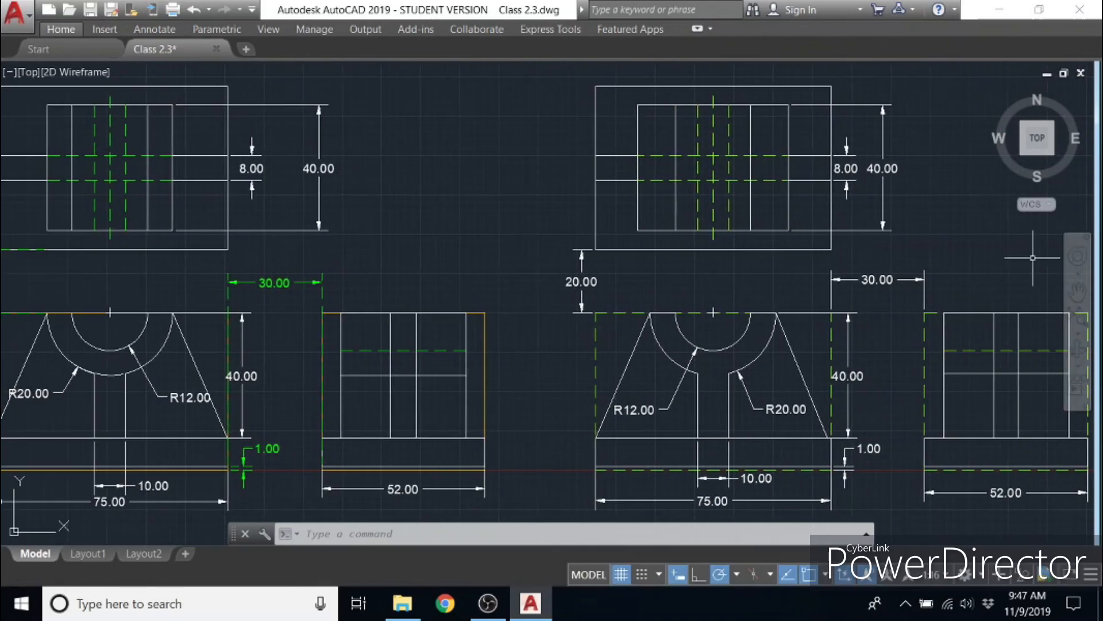
mouse_move(529, 277)
middle_down()
mouse_move(630, 286)
mouse_move(596, 281)
middle_up()
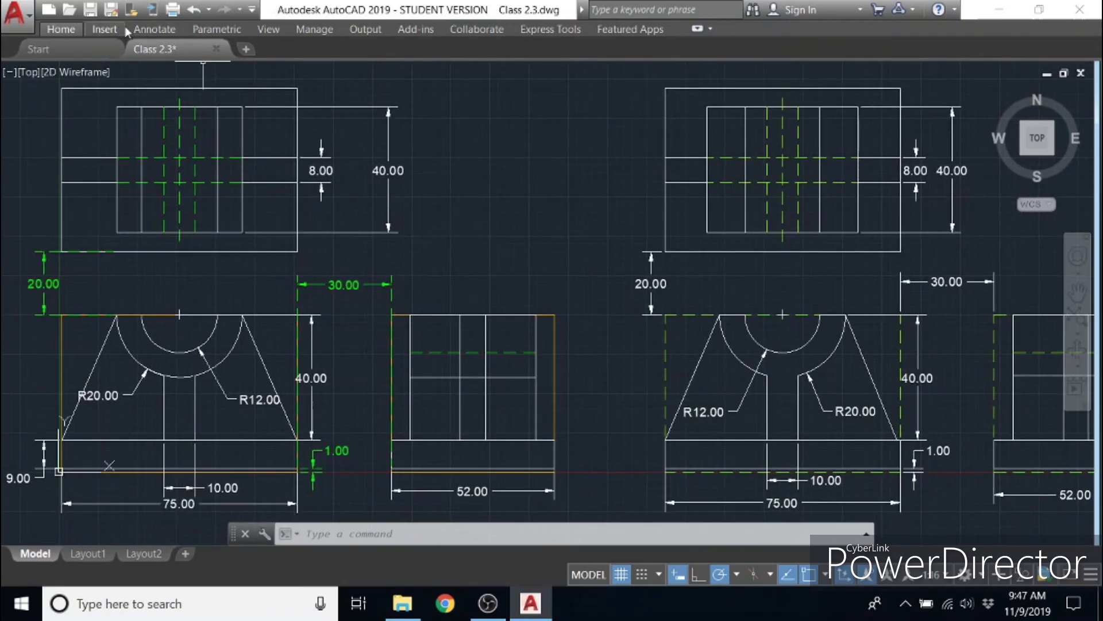
- Dimension the height of the new front view's base at its left edge, placing the dimension outside the view
click(61, 28)
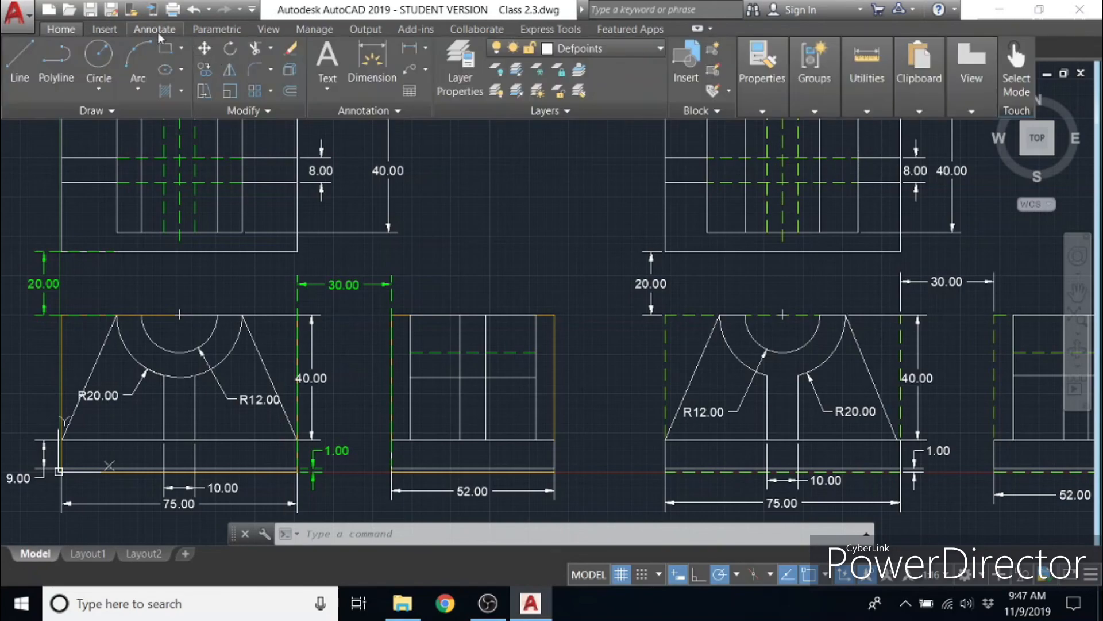
click(370, 62)
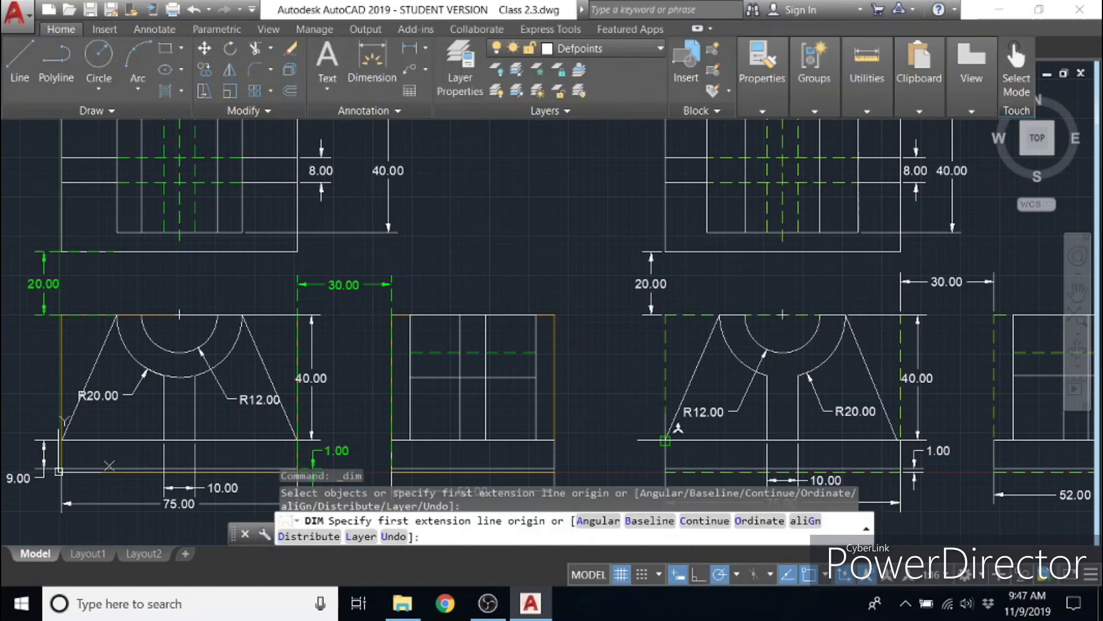
click(666, 441)
middle_drag(666, 425, 665, 332)
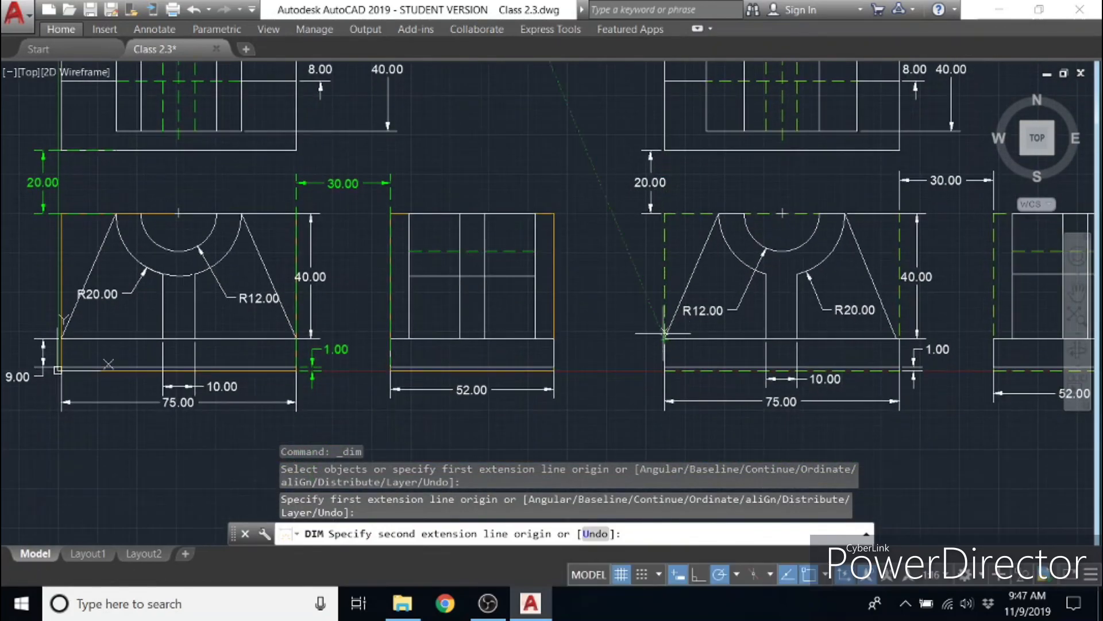
click(664, 367)
click(637, 359)
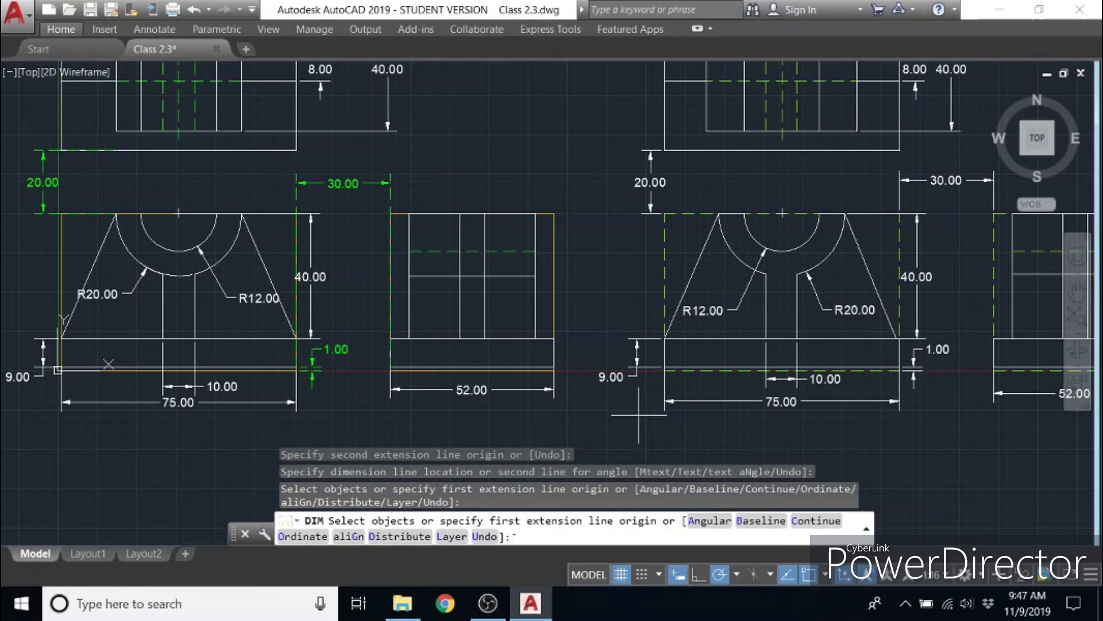
key(Escape)
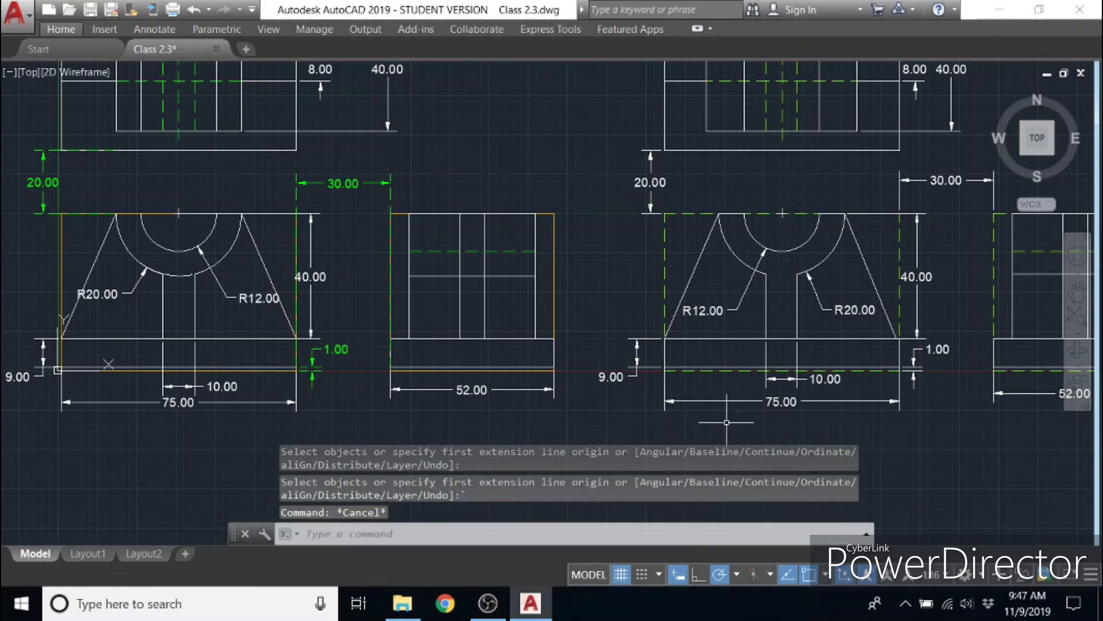
mouse_move(861, 425)
middle_down()
mouse_move(715, 440)
mouse_move(556, 489)
middle_up()
middle_drag(894, 361, 843, 407)
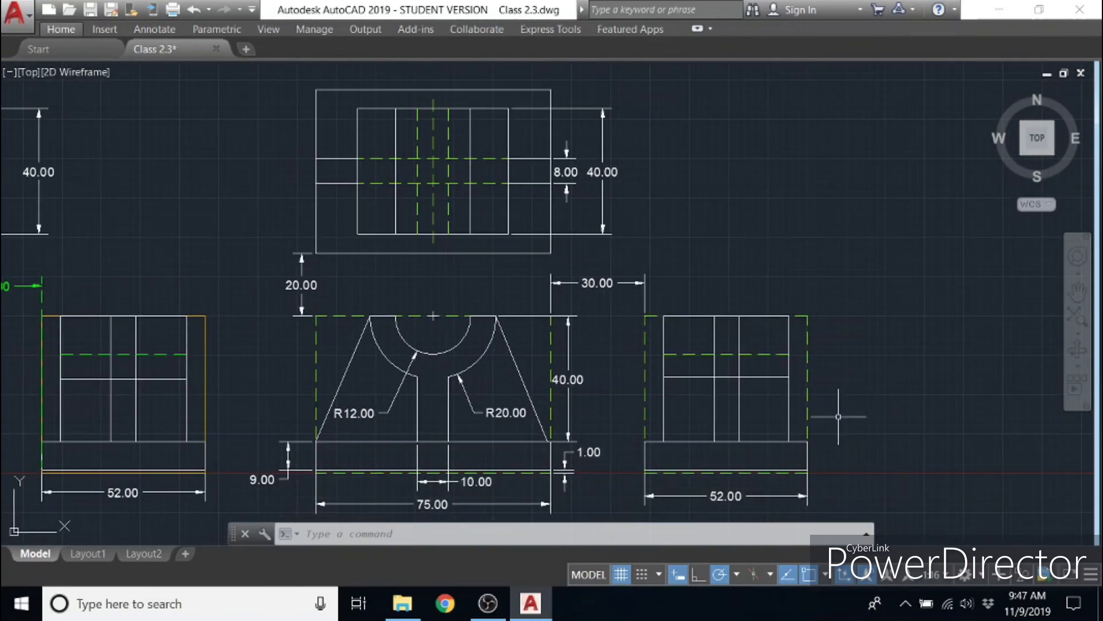